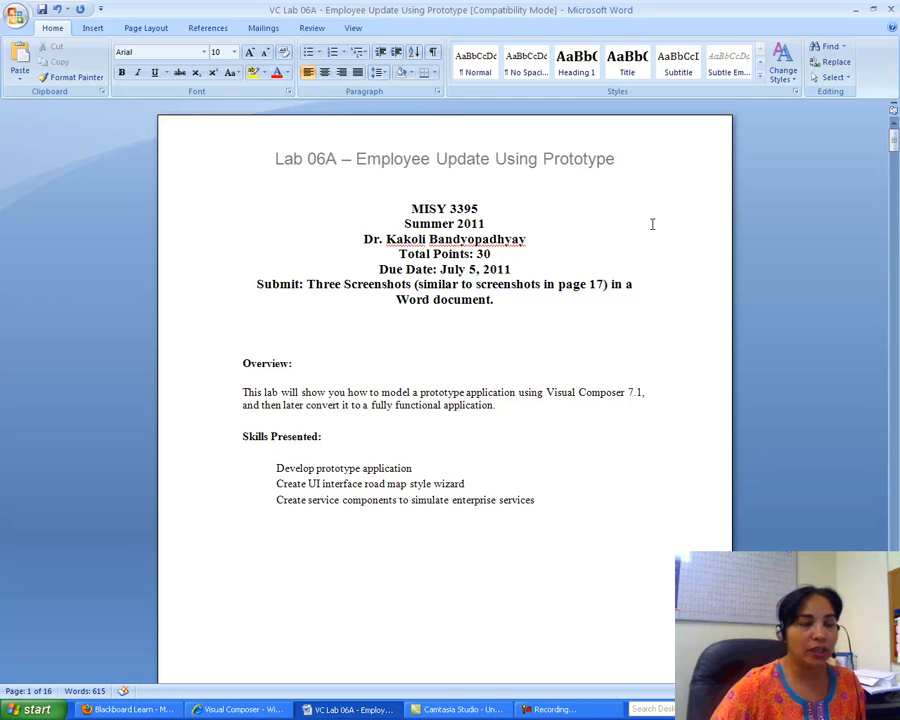
Read the lab document's overview and its first instructions for the compile option and the new model.
drag(894, 140, 895, 155)
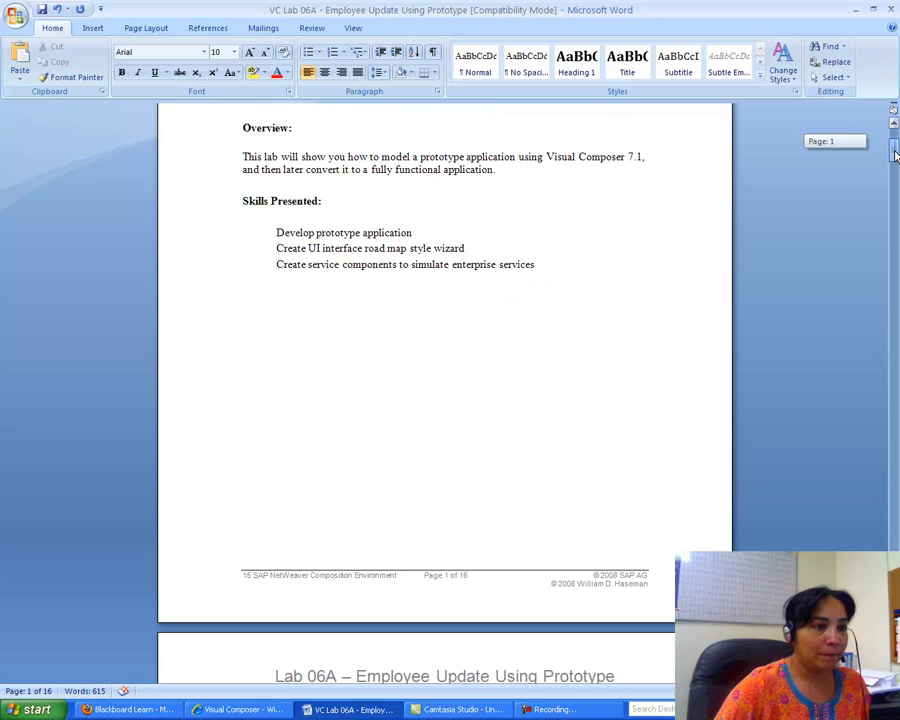
drag(895, 155, 895, 144)
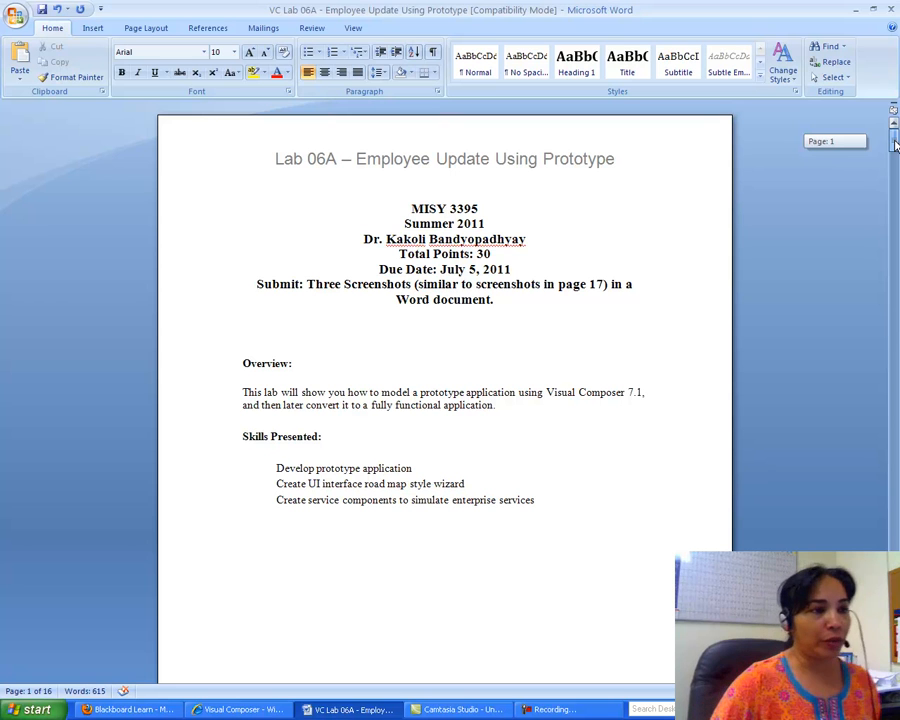
drag(895, 145, 893, 178)
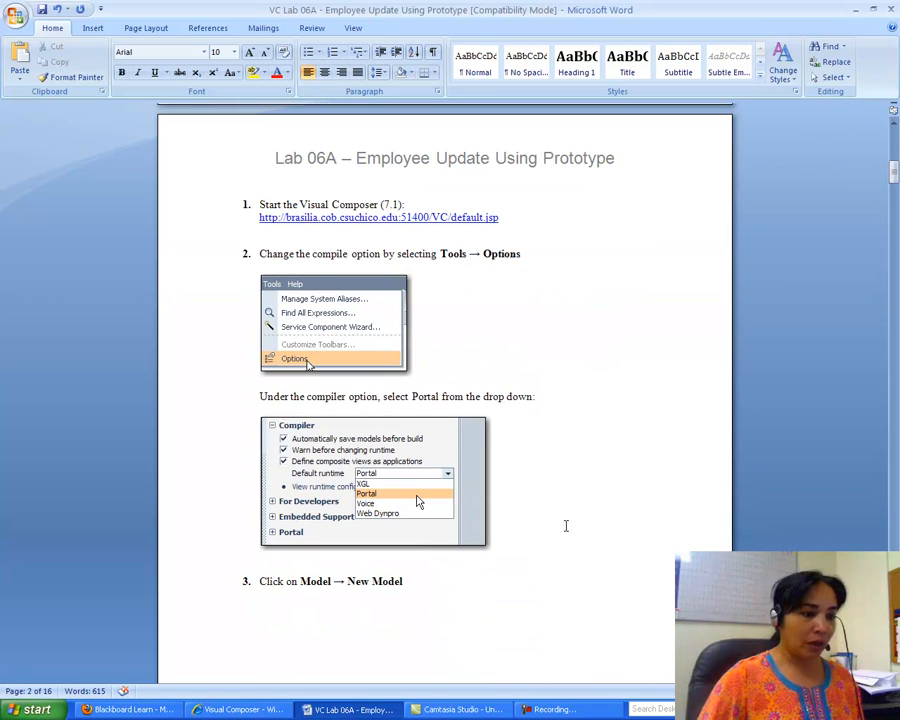
Switch to Visual Composer, view the compiler section of its options and return to the model management view.
click(263, 712)
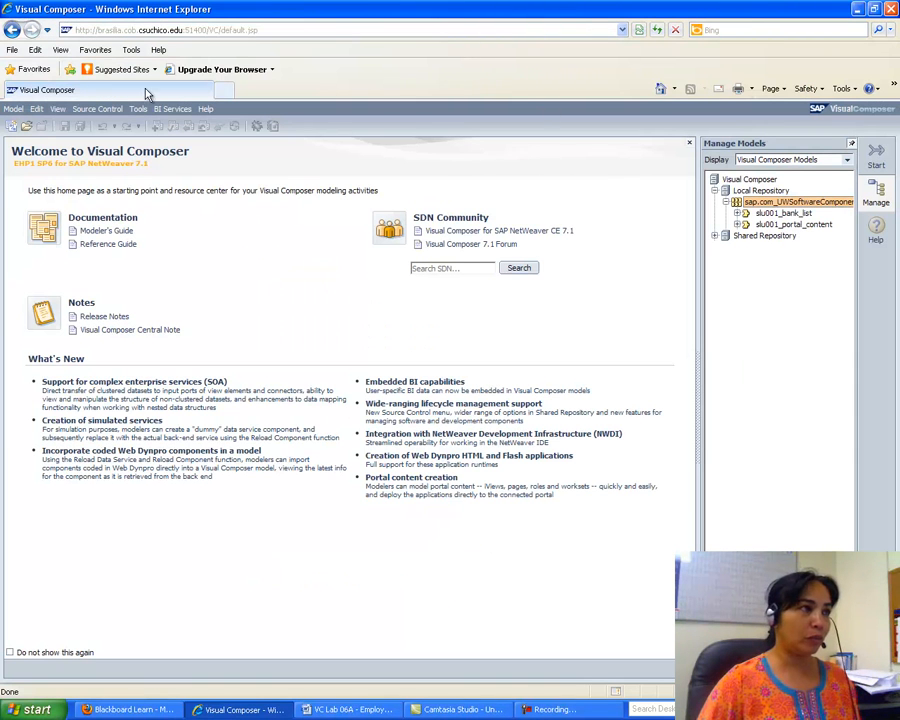
click(131, 50)
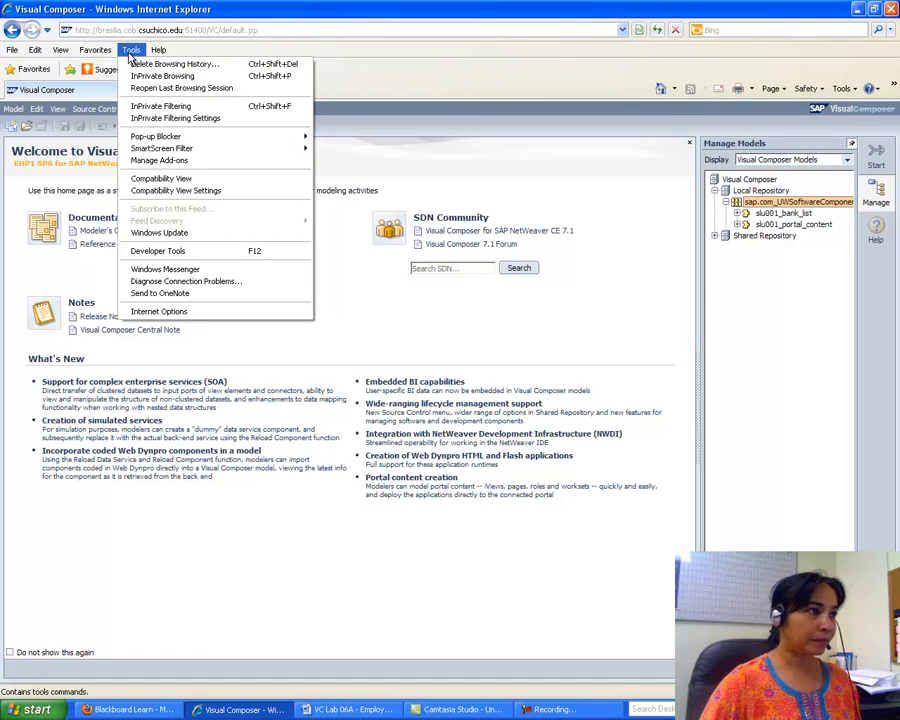
click(615, 261)
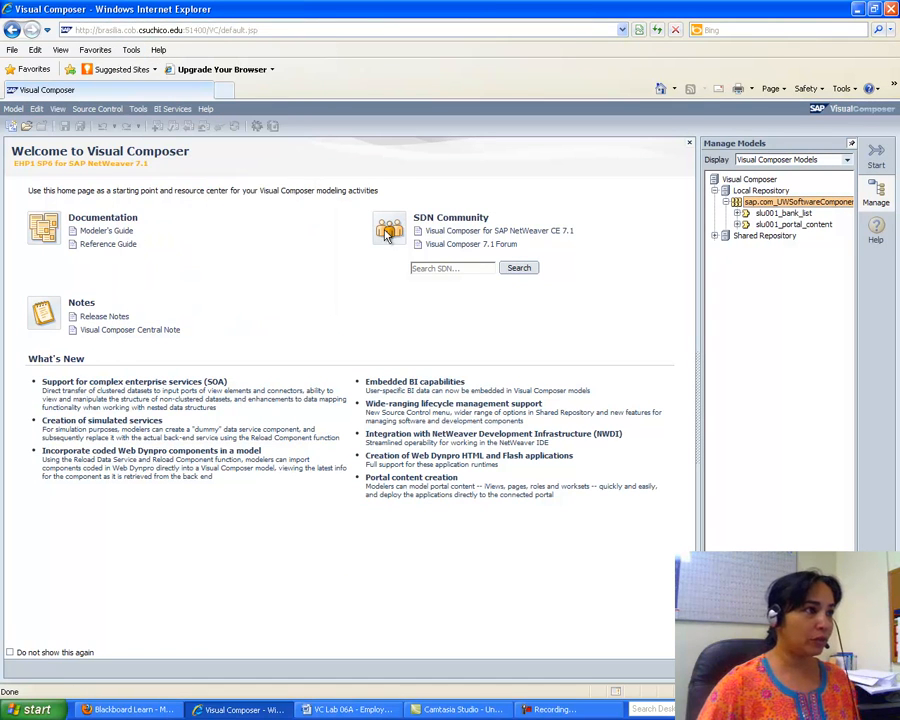
click(138, 108)
click(168, 199)
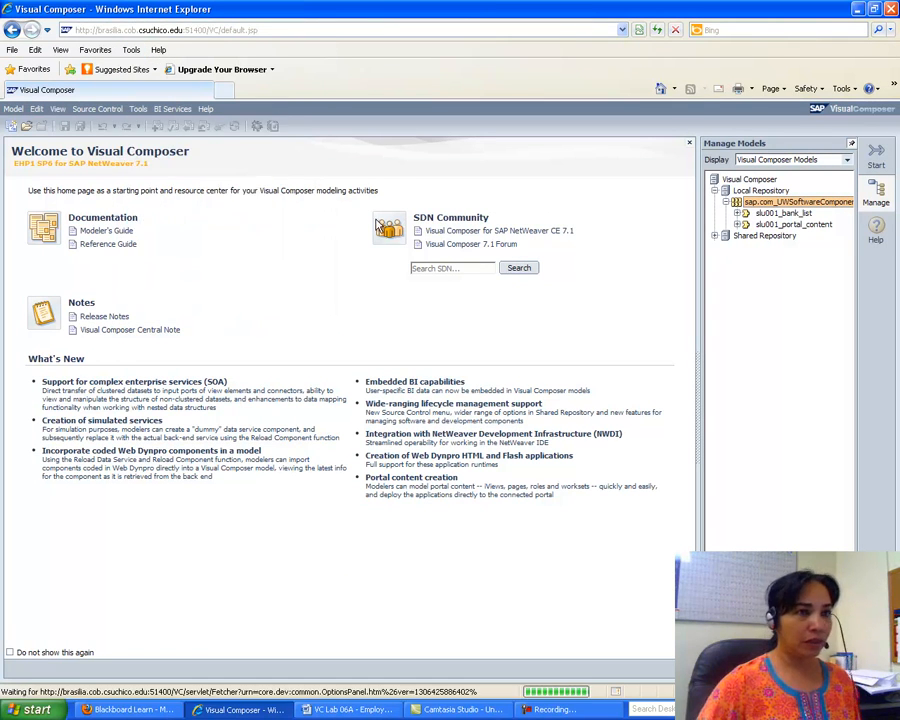
click(707, 536)
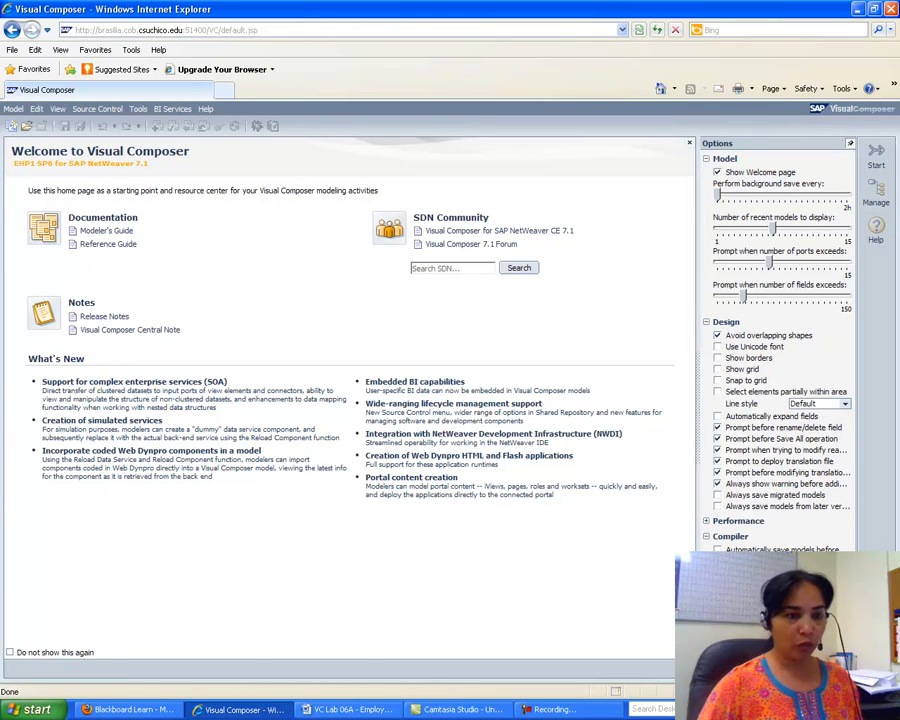
click(876, 191)
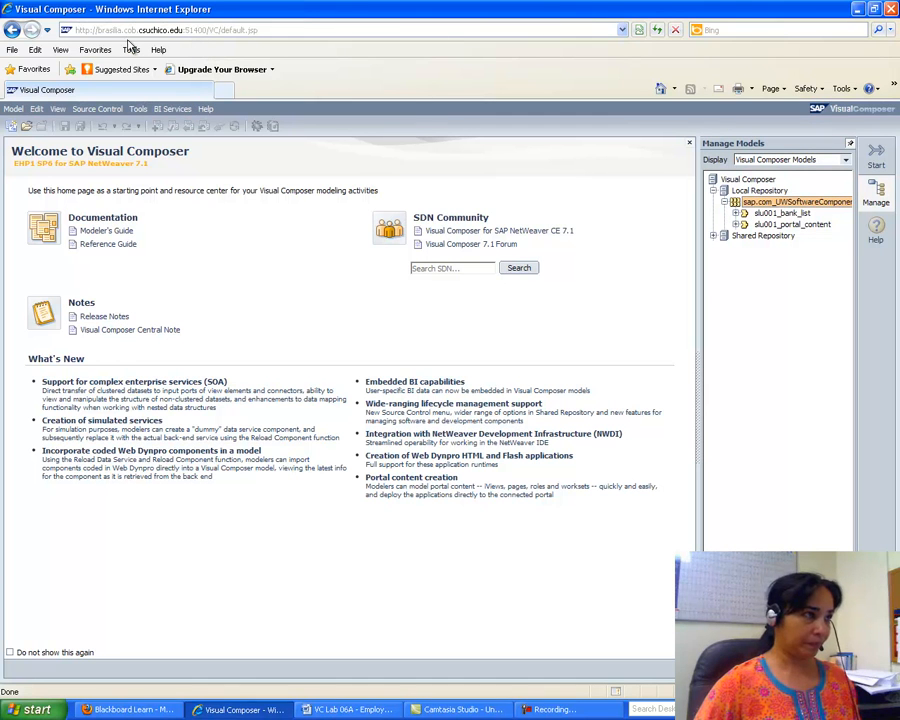
Start a new Composite View model named slu001_employee_prototype in the Local Repository.
click(13, 50)
mouse_move(95, 50)
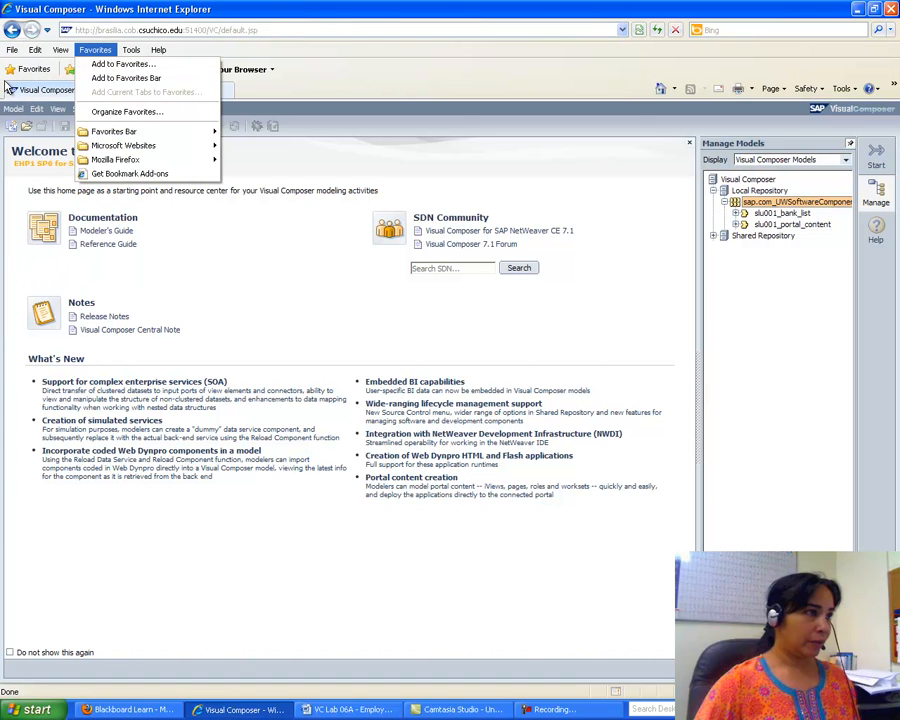
click(12, 110)
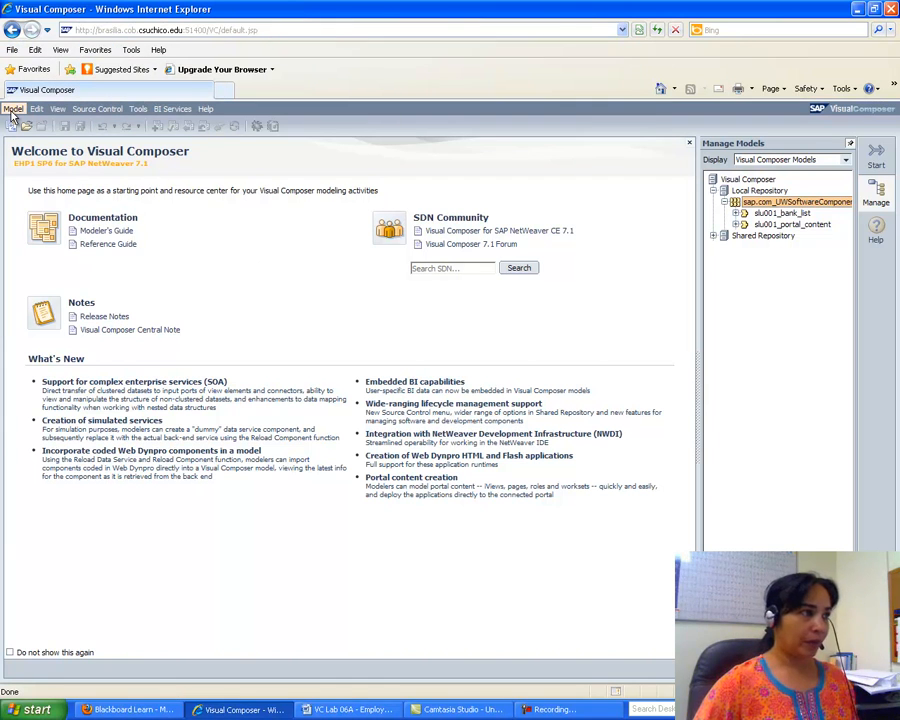
click(12, 126)
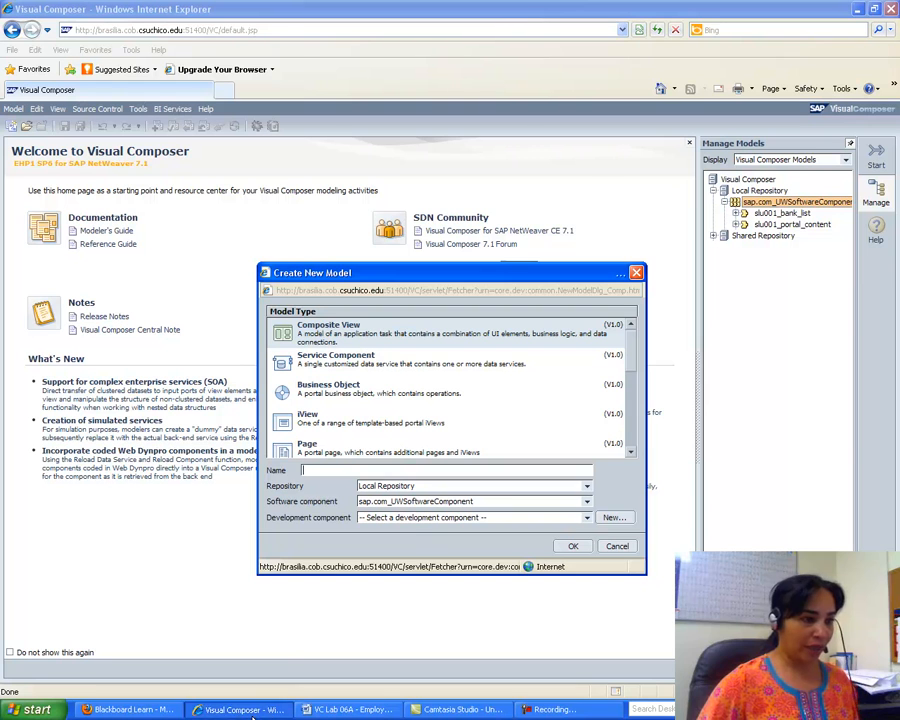
text(slu000)
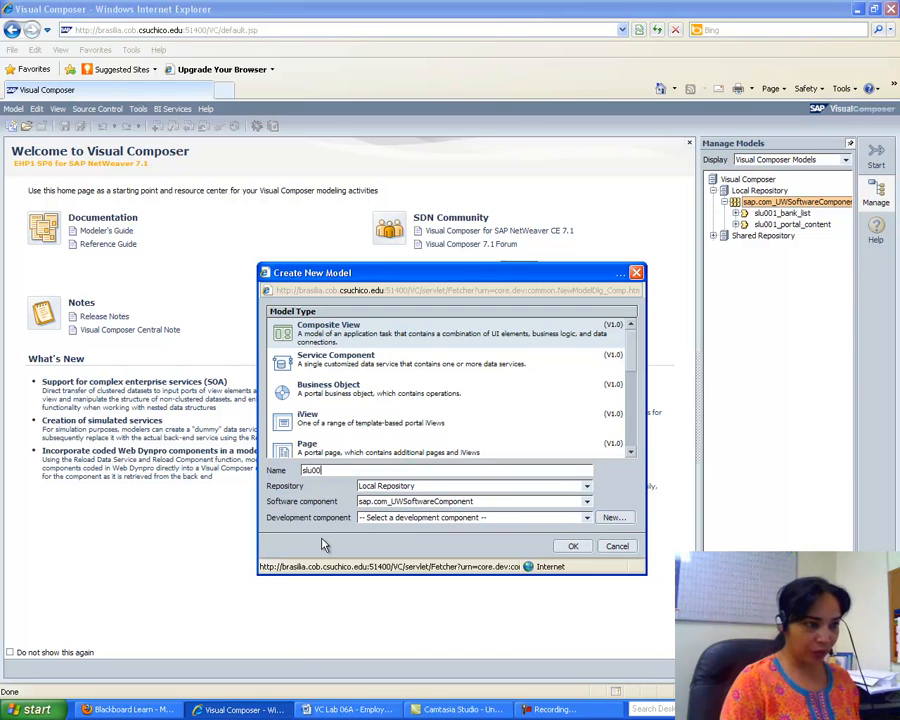
text(_)
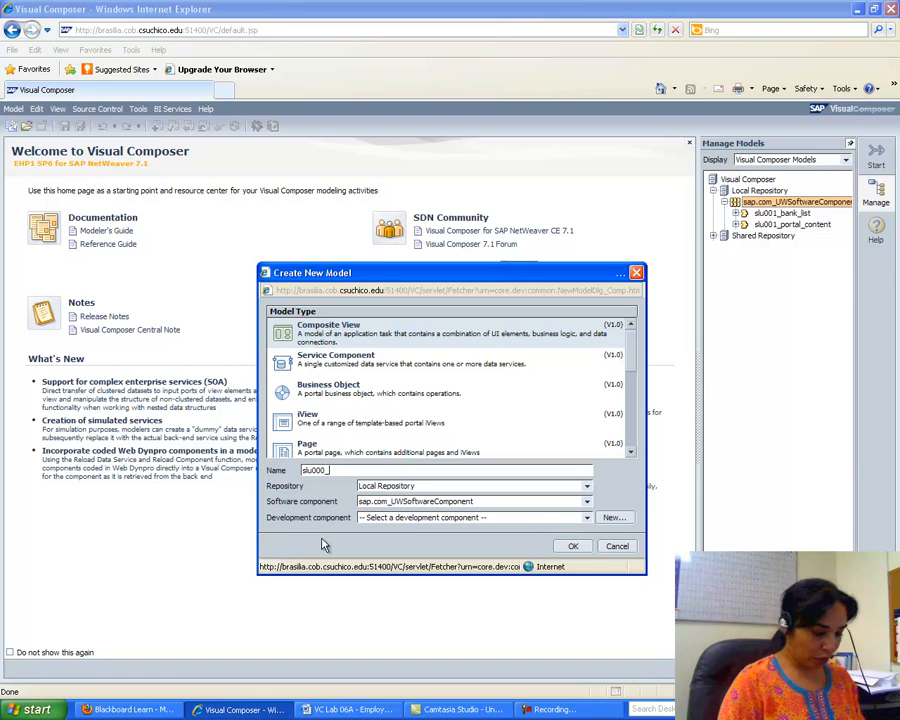
text(employee)
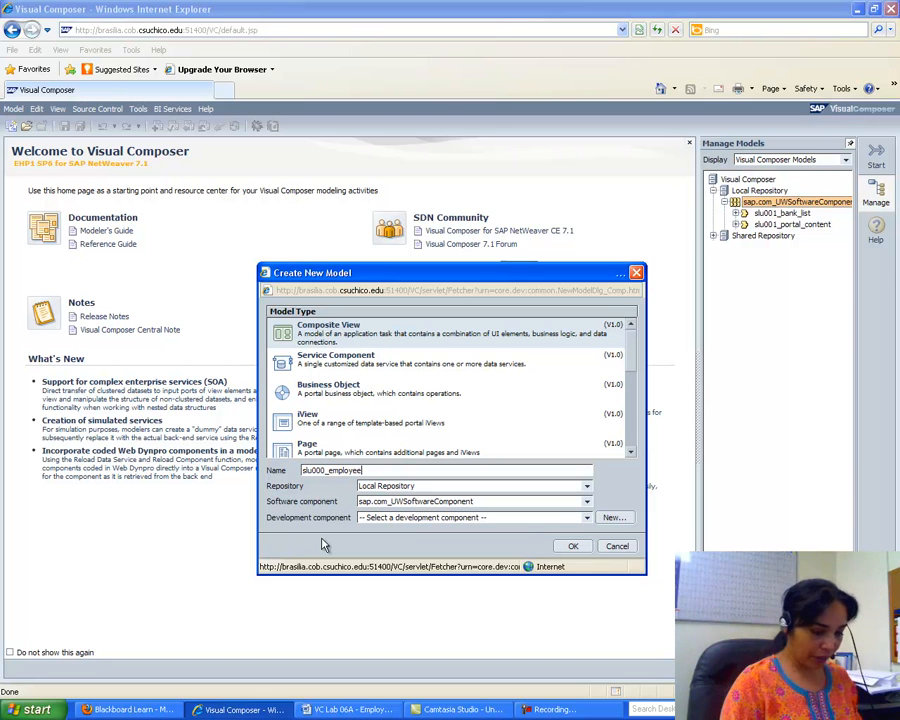
text(_prototype)
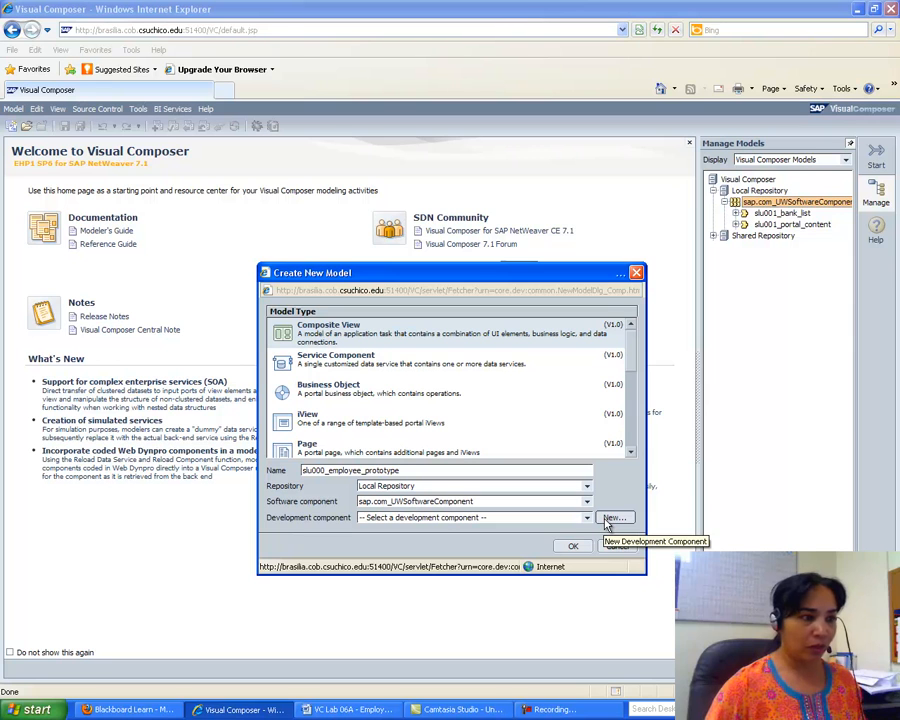
click(327, 470)
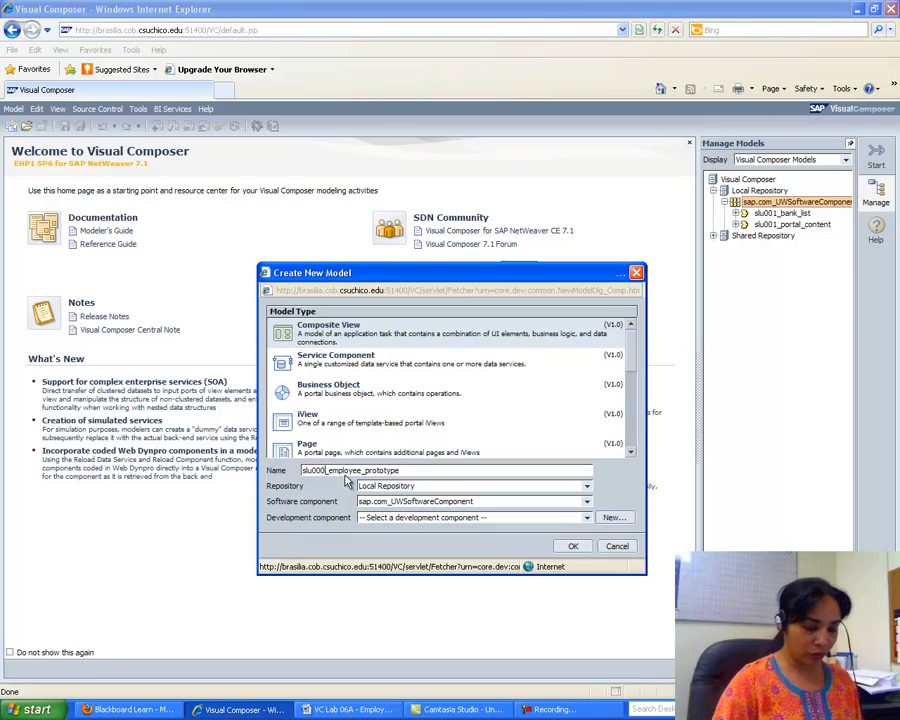
key(BackSpace)
text(1)
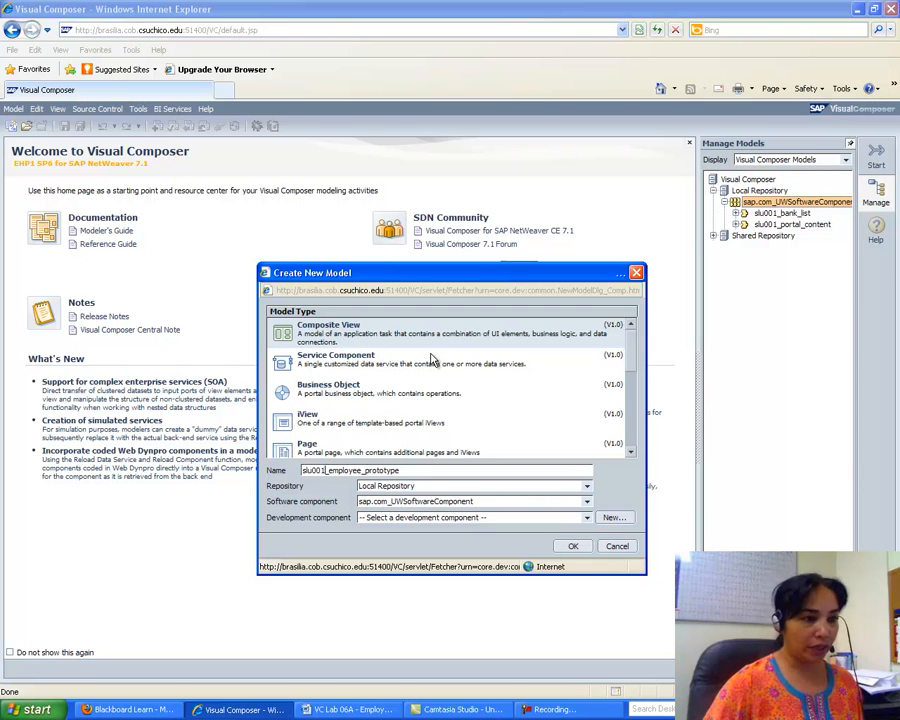
Create a development component named slu001_employee_prototype for the new model and finish creating the model.
click(611, 518)
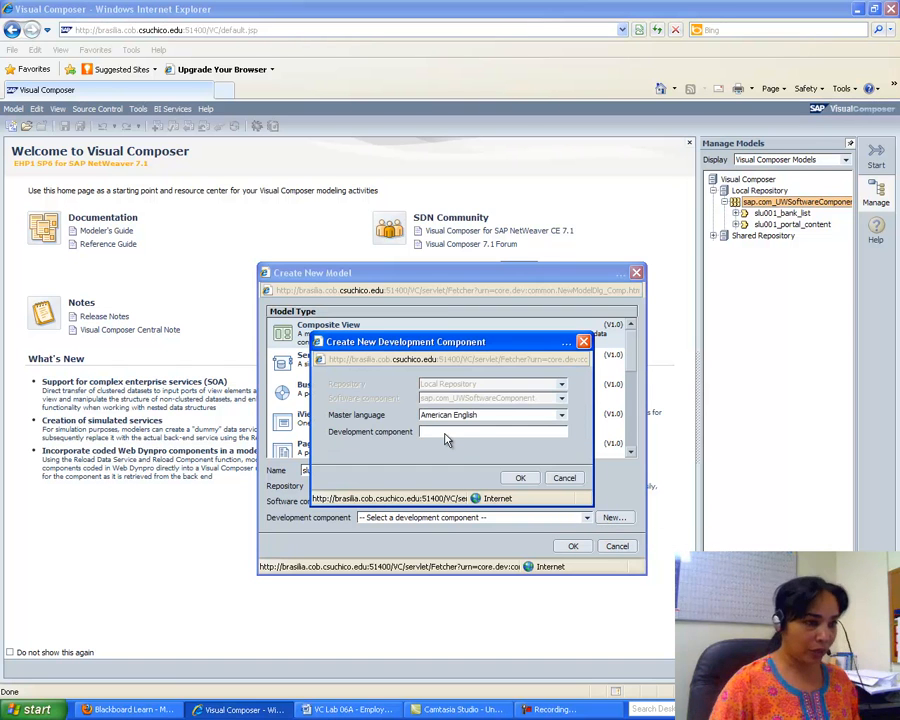
text(slu001)
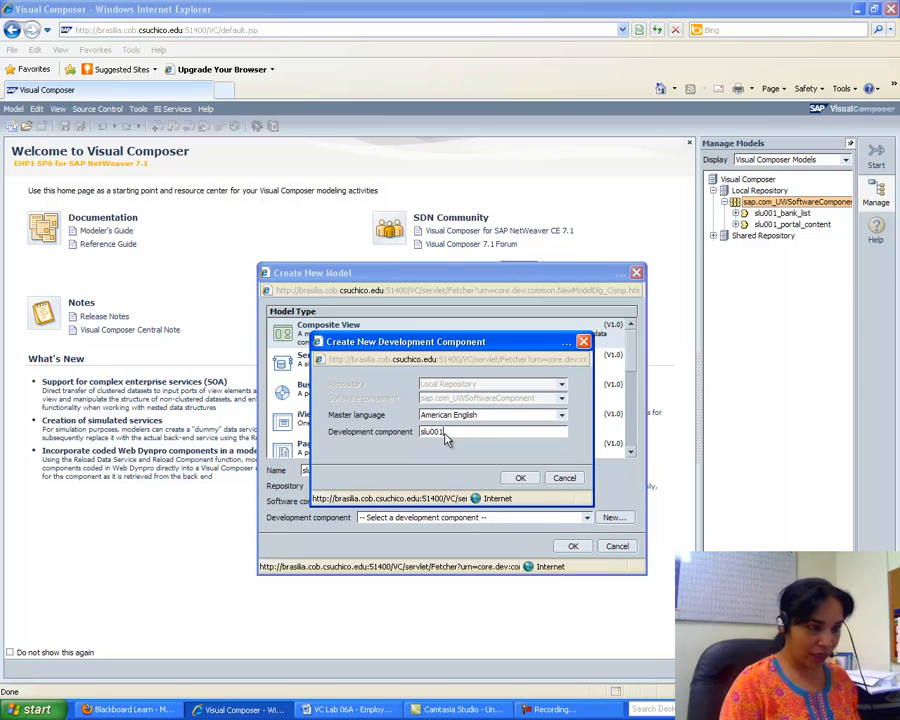
text(_employee_proto)
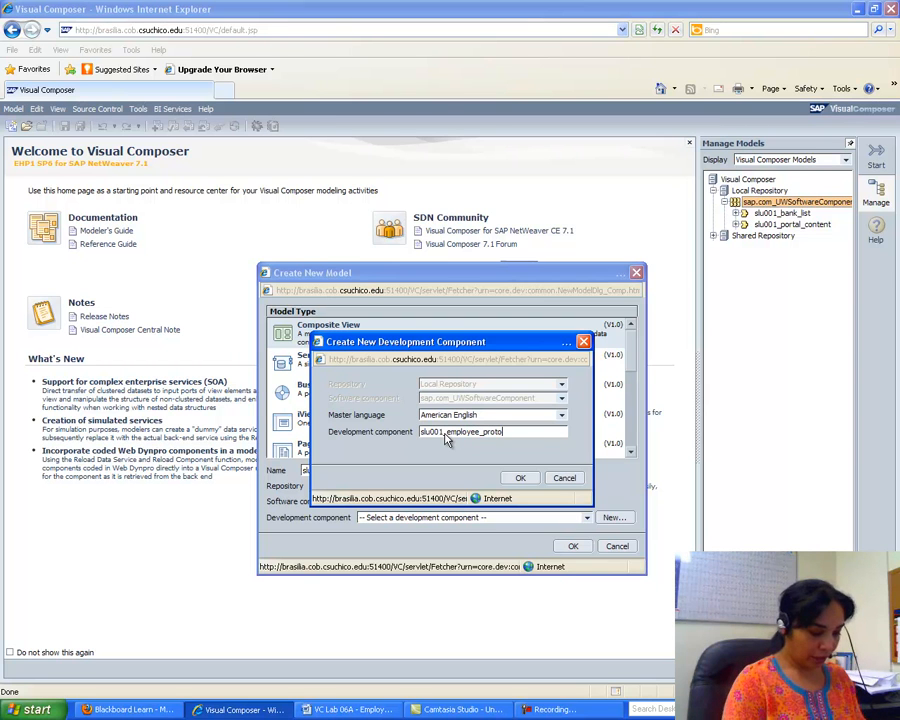
text(type)
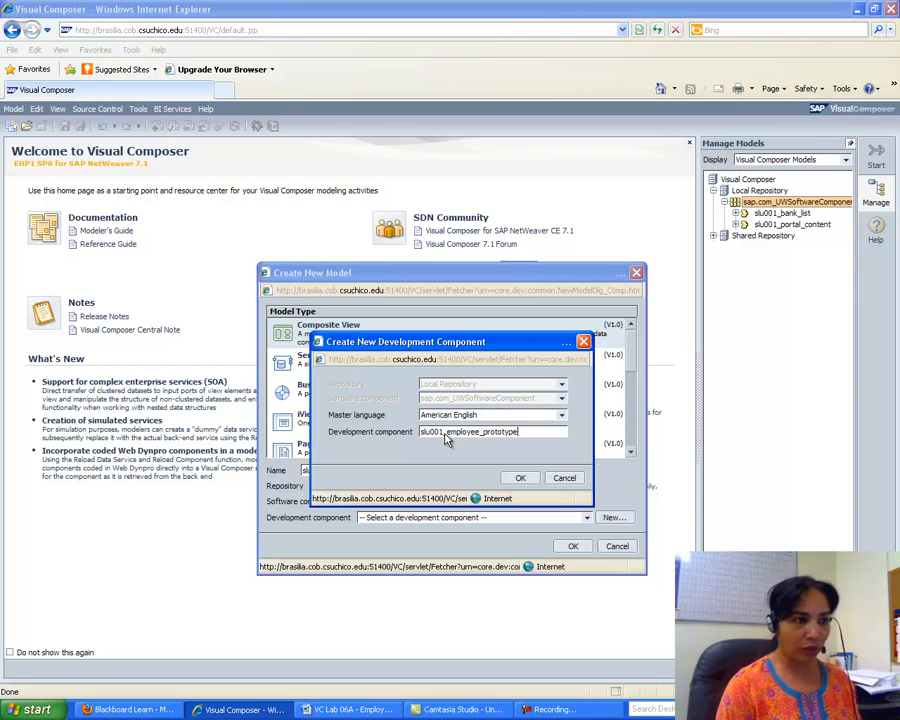
click(520, 478)
click(570, 547)
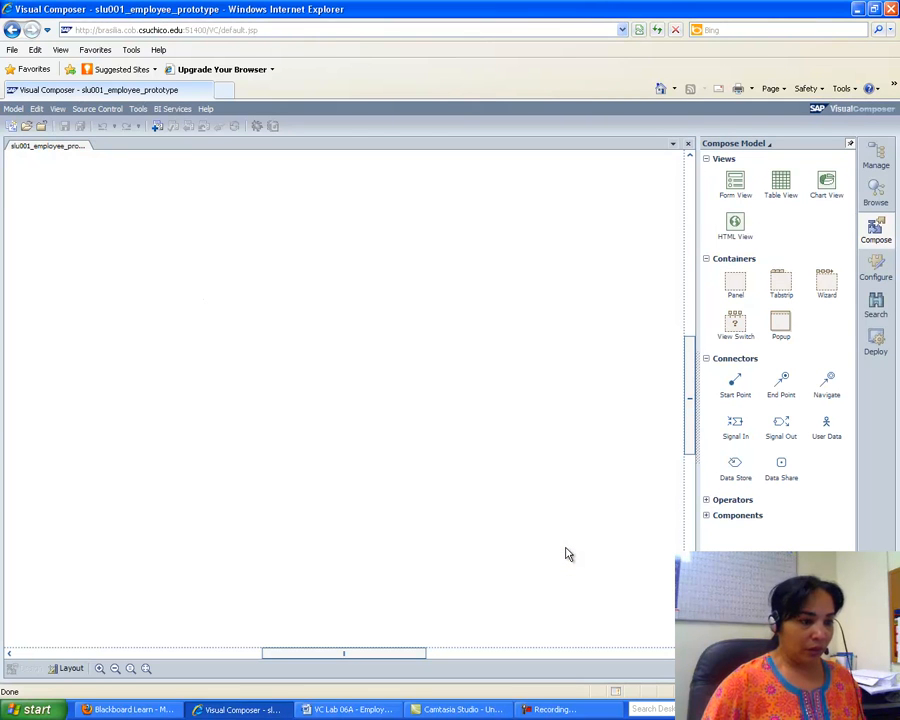
Switch to the Word lab document and read the Web Dynpro runtime instruction for the new composite view.
click(340, 709)
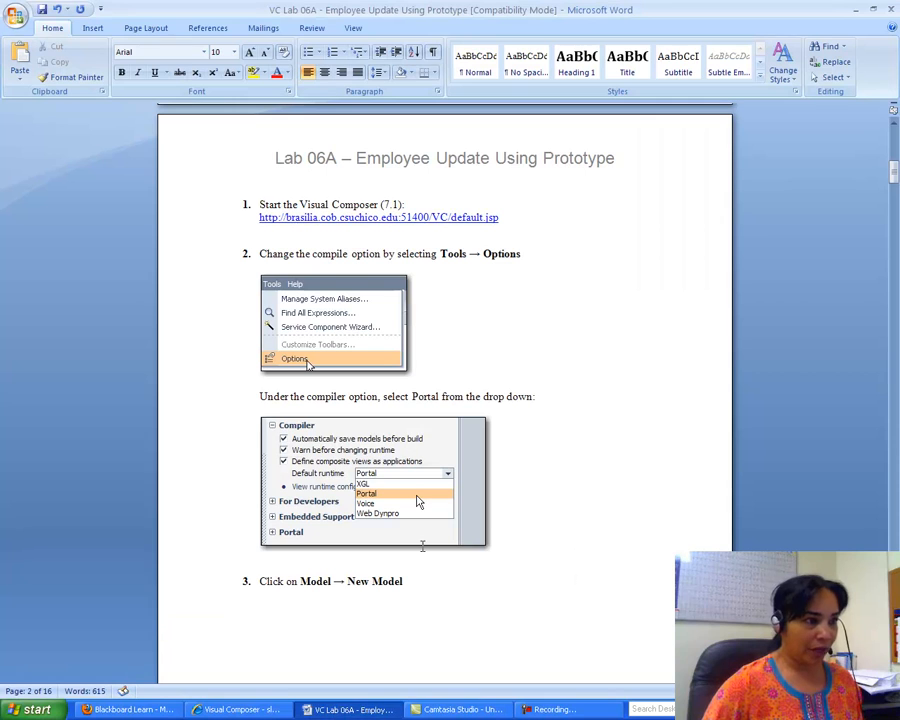
drag(895, 185, 893, 265)
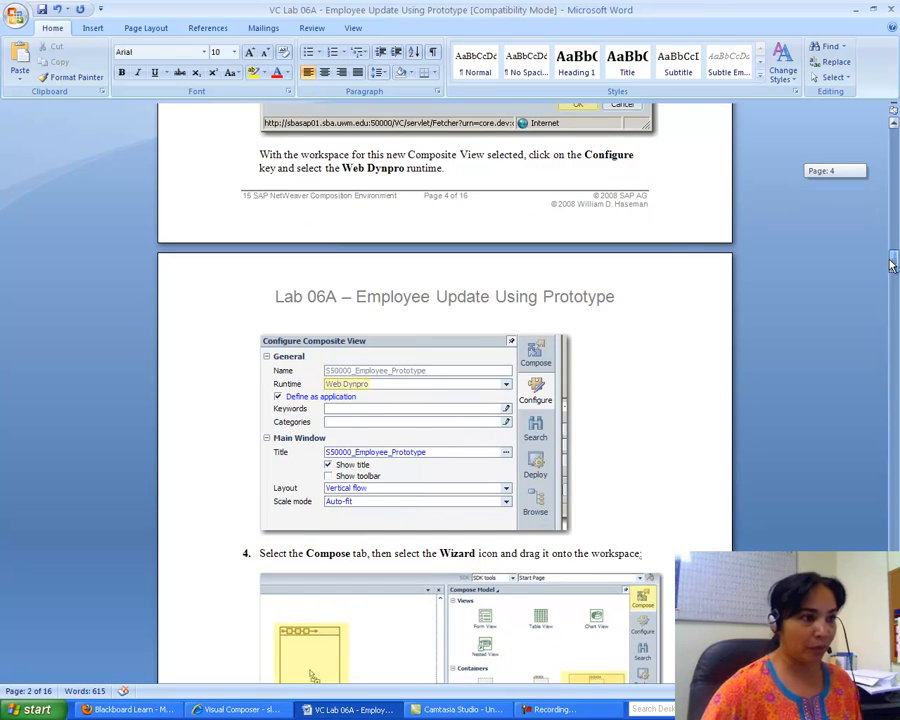
drag(893, 264, 893, 264)
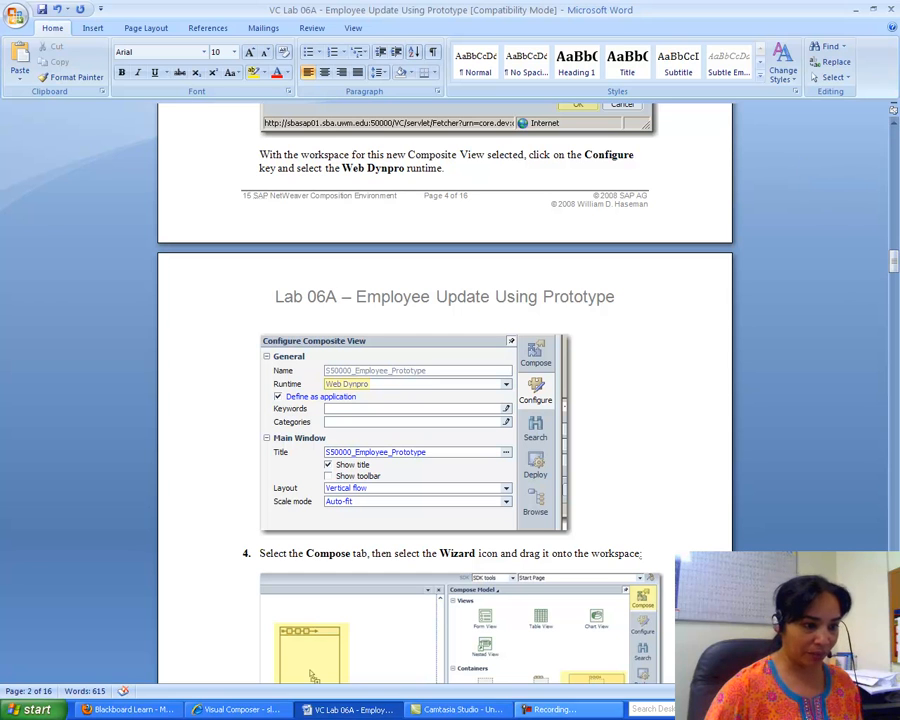
Switch to Visual Composer, check the composite view's runtime configuration and return to the composing elements.
click(243, 711)
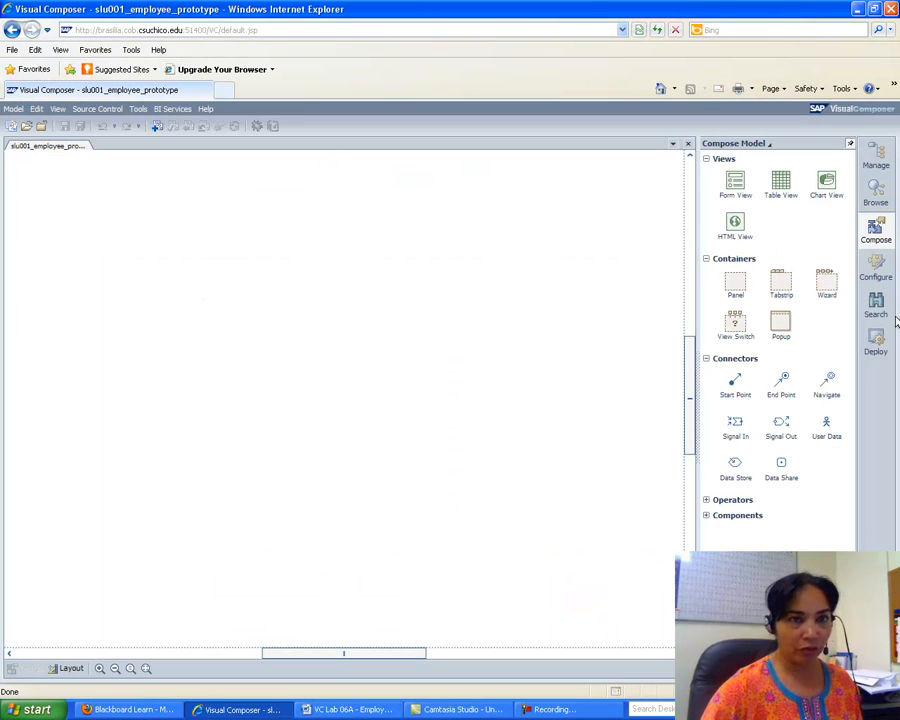
click(877, 278)
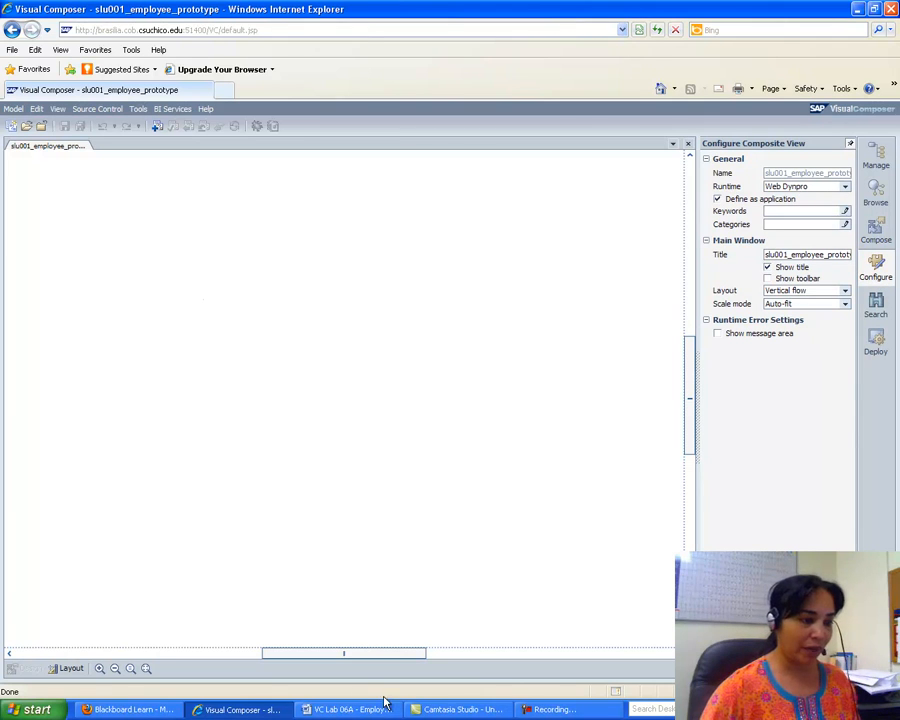
click(875, 232)
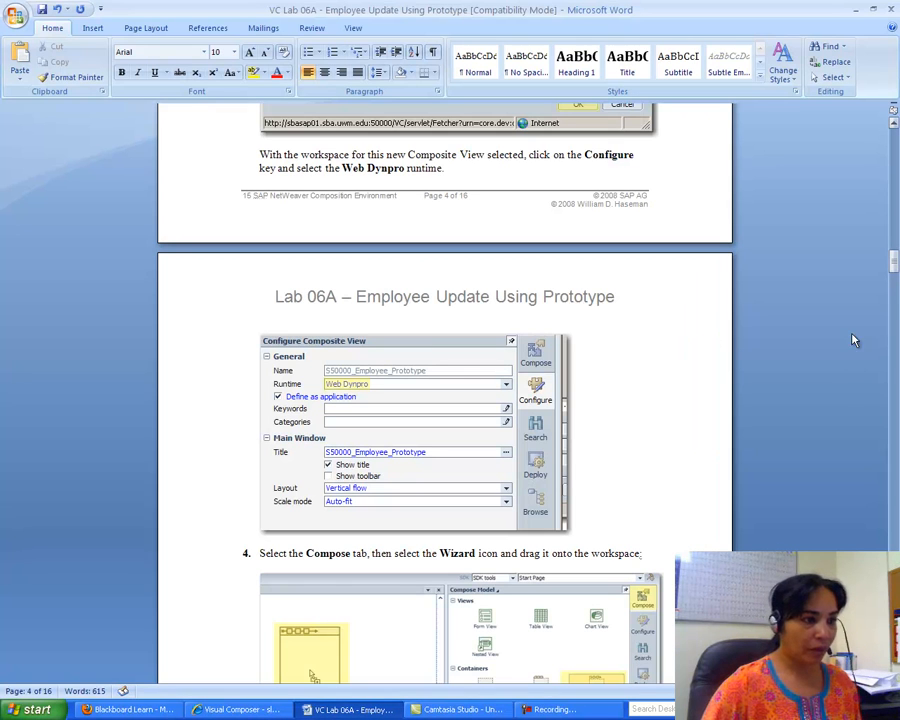
Read step 4 in the Word lab document and add a Wizard container to the Visual Composer workspace.
drag(895, 268, 895, 288)
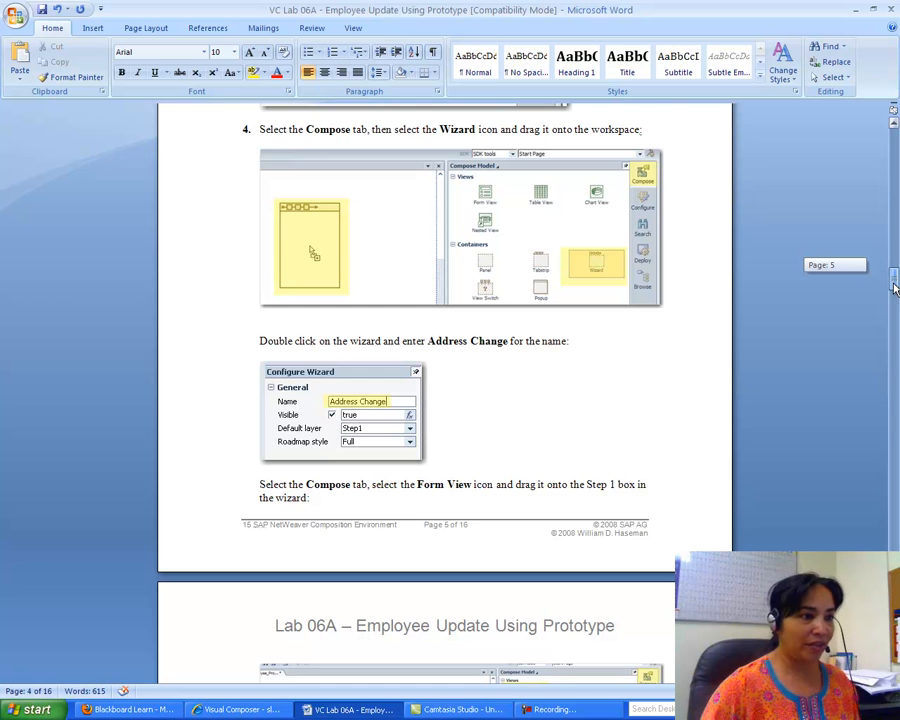
drag(895, 288, 895, 290)
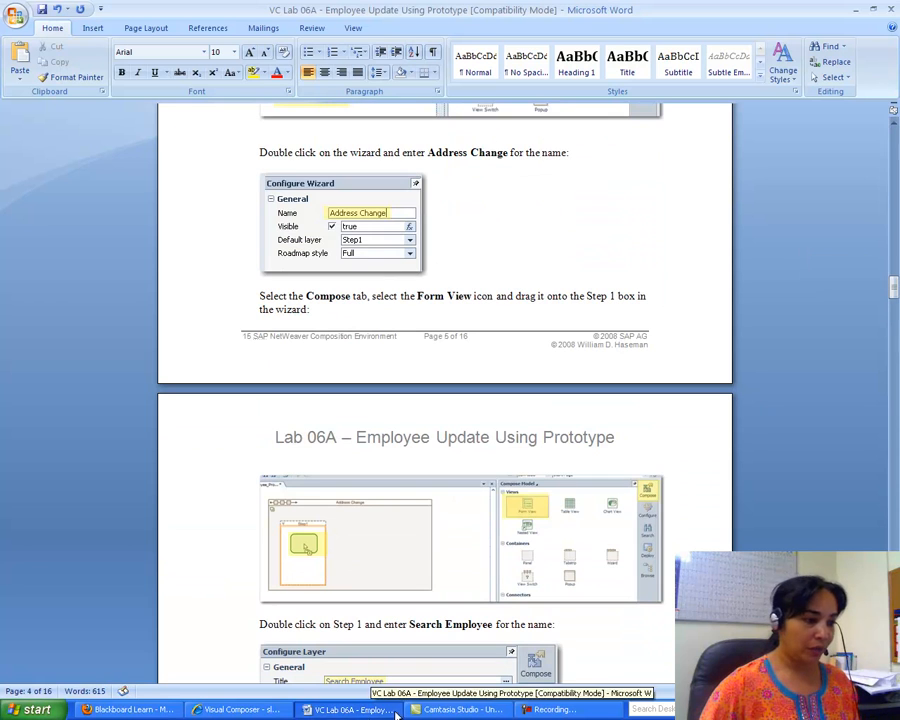
click(250, 710)
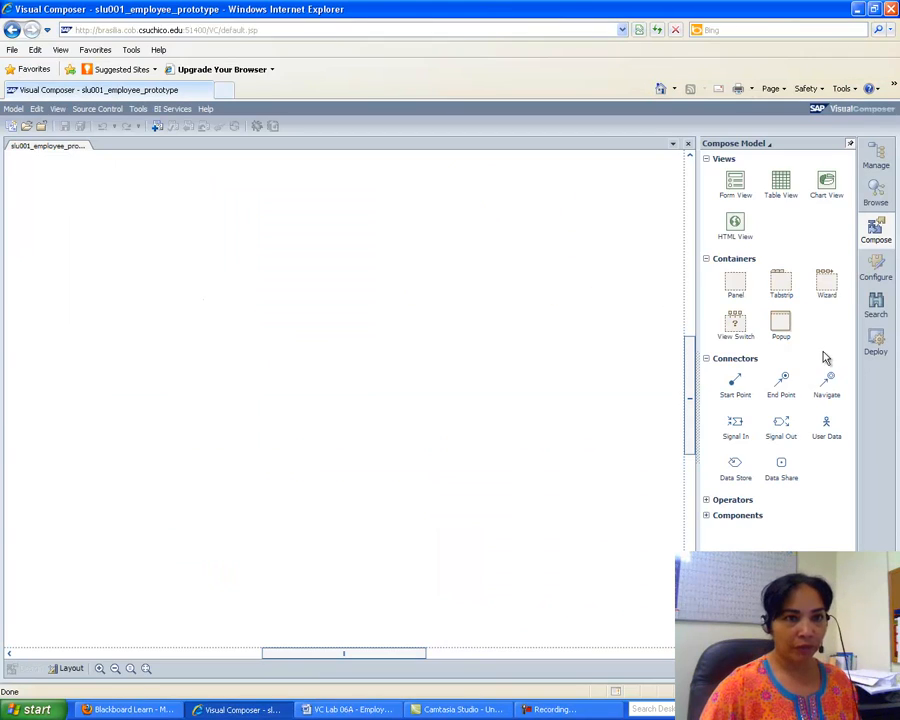
drag(826, 291, 305, 314)
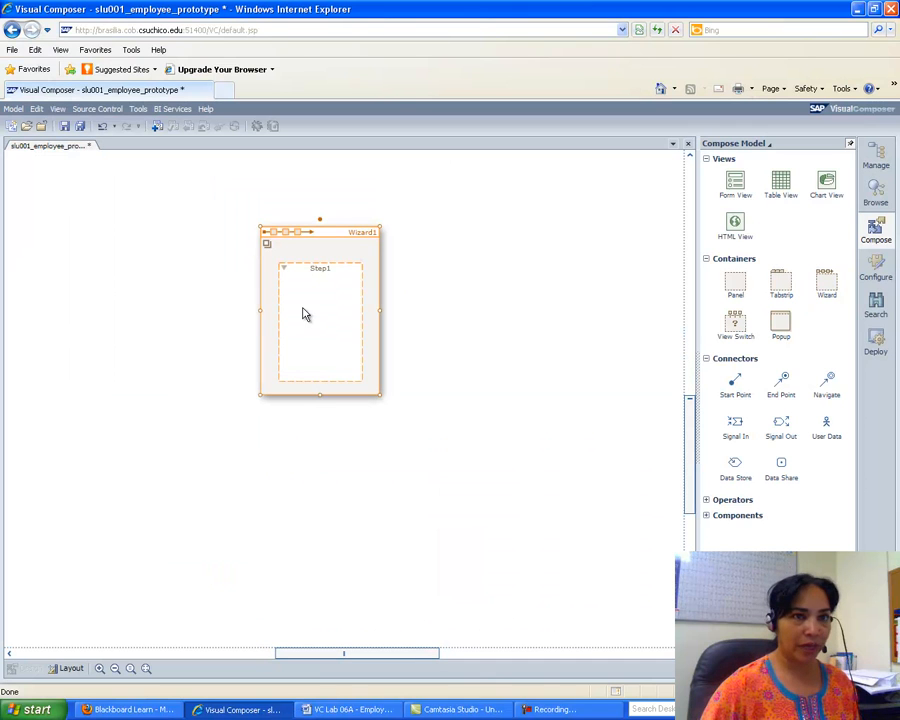
Set the wizard's name to Address Change in its configuration.
double_click(317, 251)
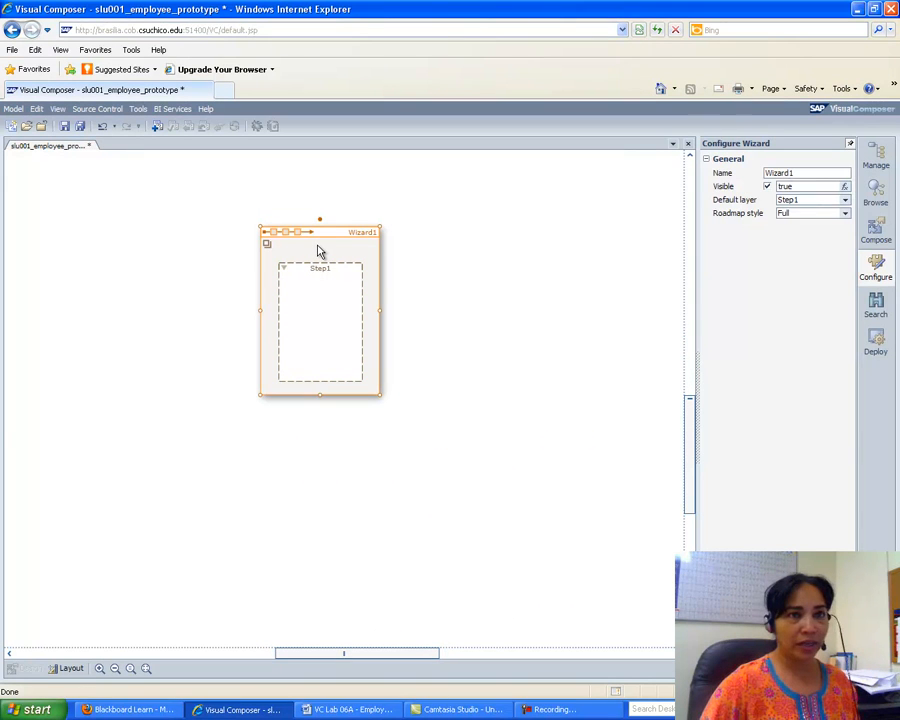
double_click(778, 174)
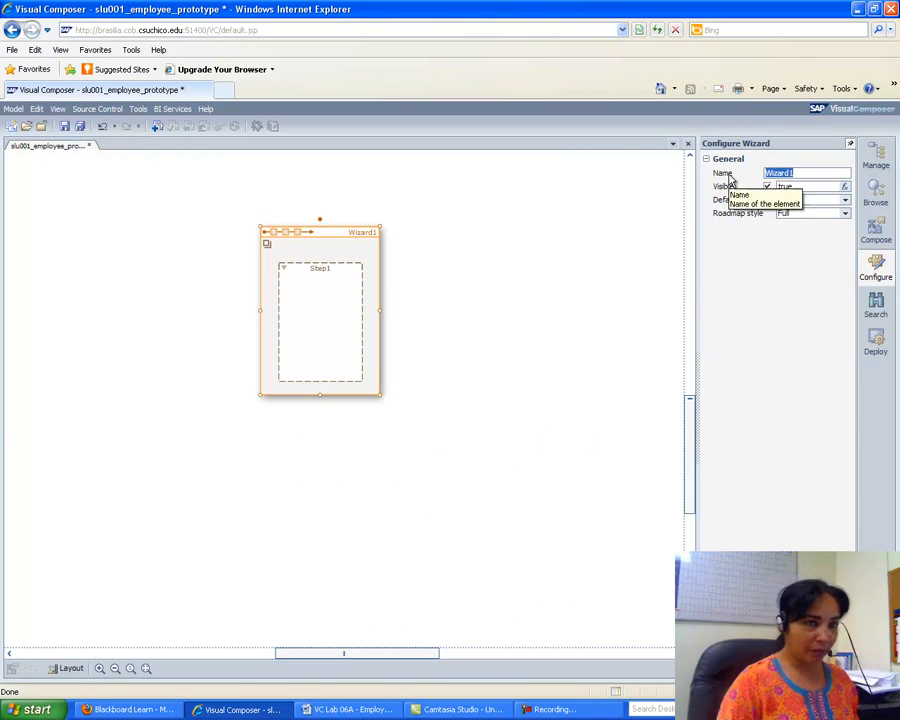
text(Addr)
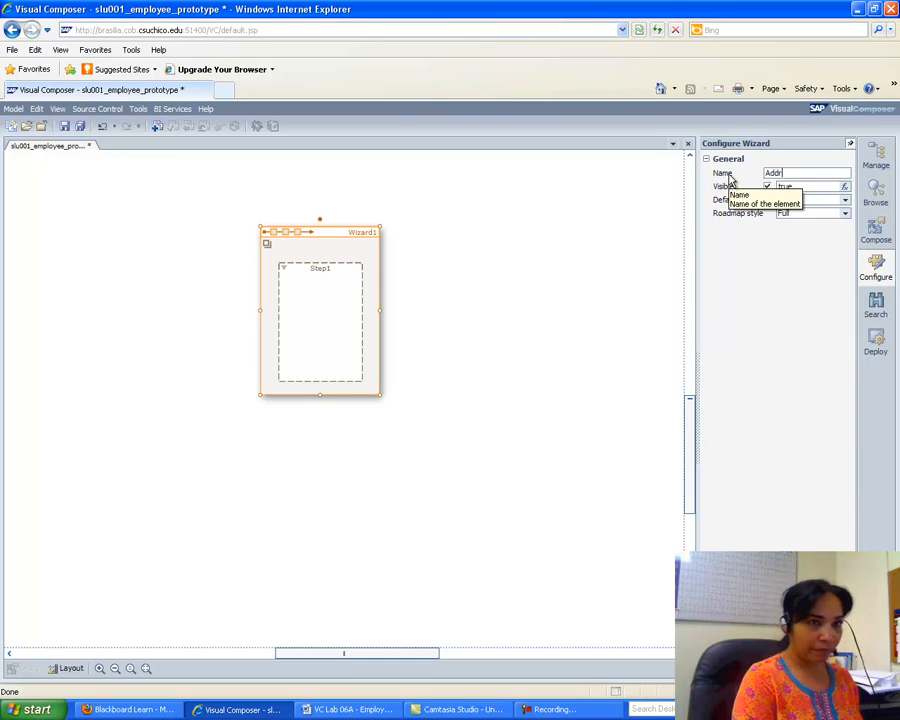
text(ess Change)
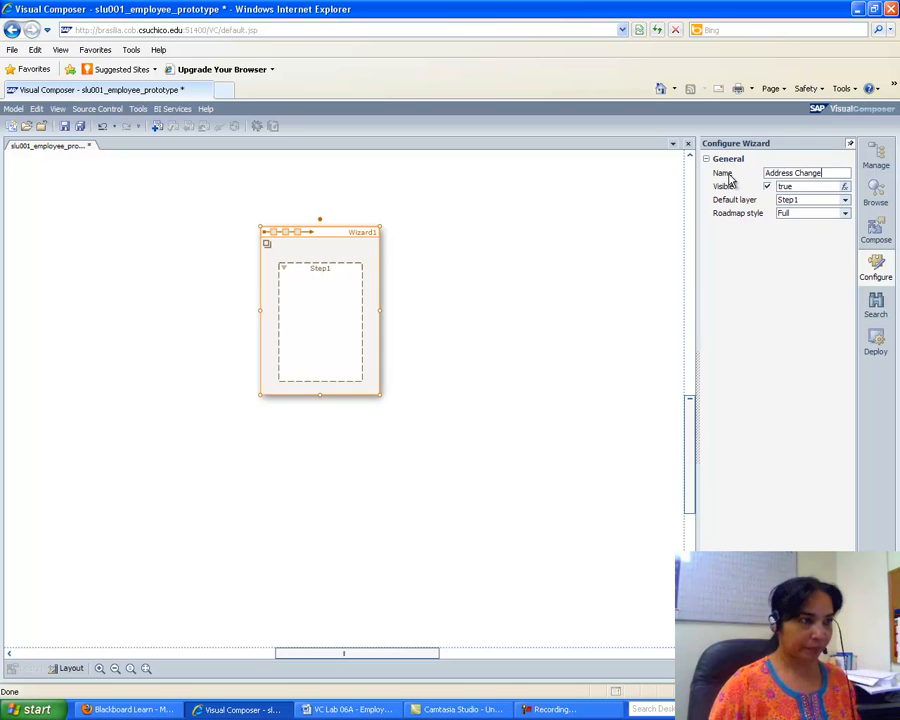
key(Return)
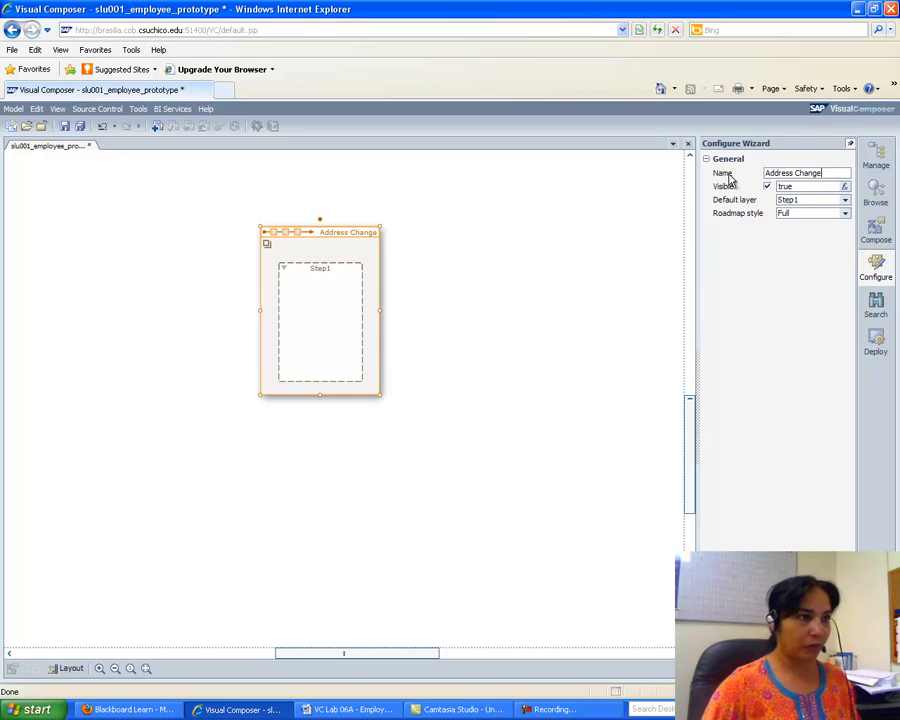
click(553, 325)
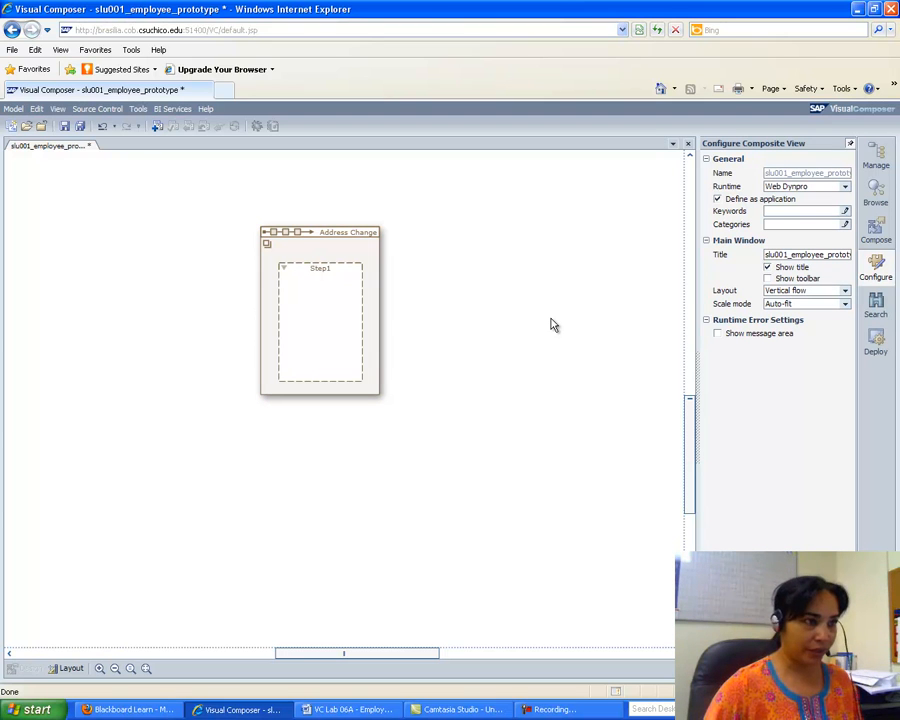
Read the Form View instruction in the Word lab document and add a Form View to Step1 of the wizard in Visual Composer.
click(325, 712)
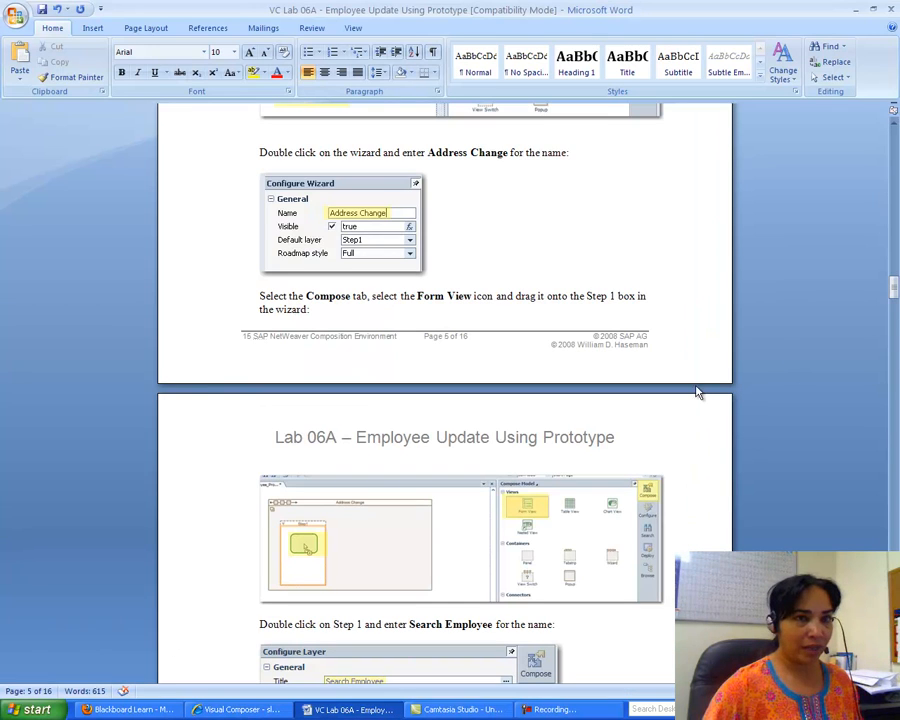
drag(897, 305, 895, 297)
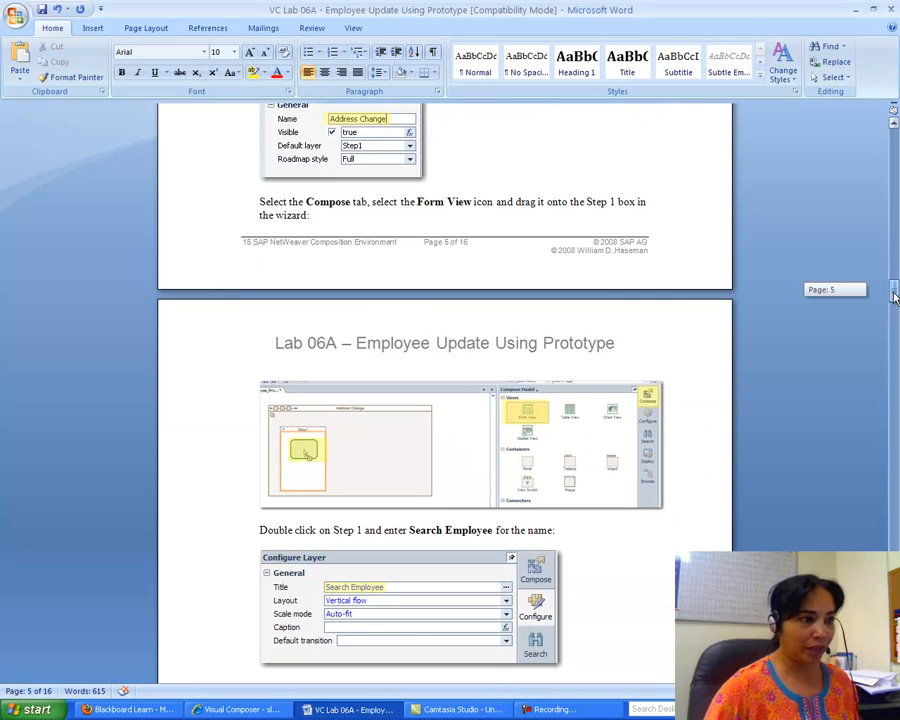
drag(895, 297, 895, 305)
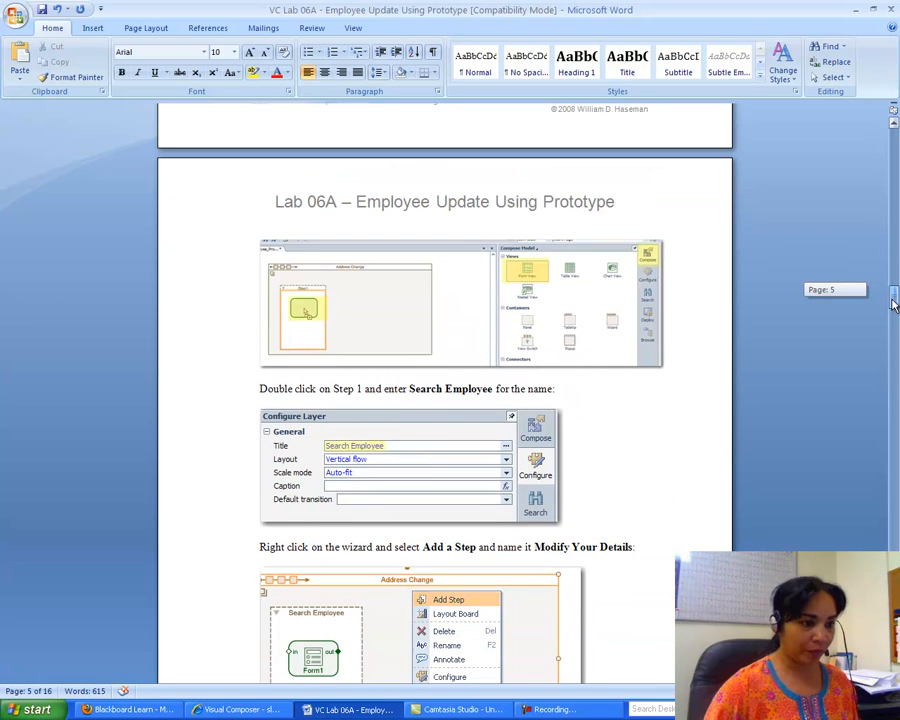
click(235, 709)
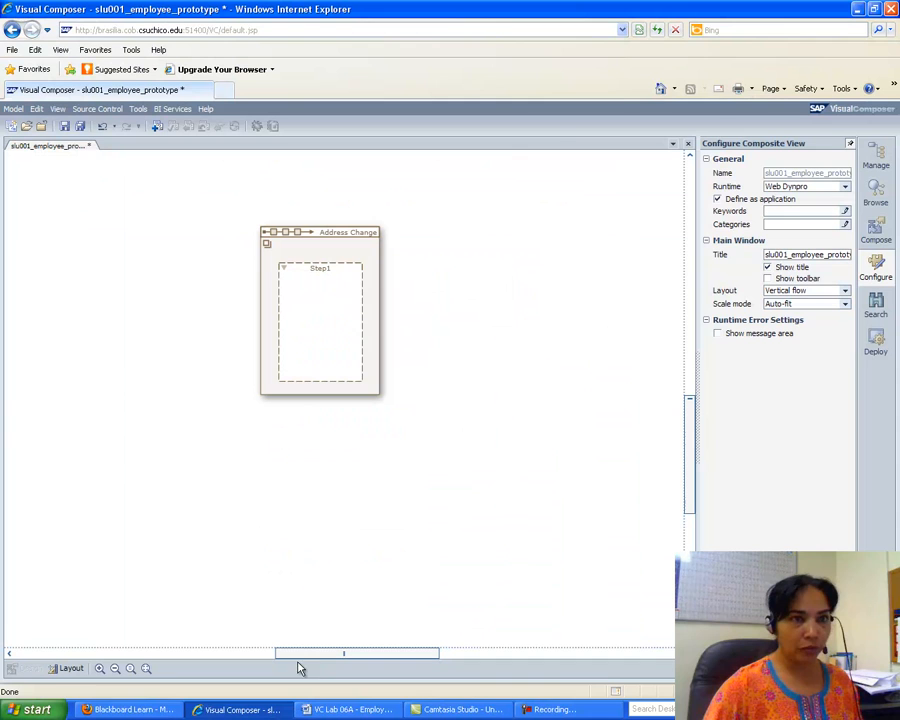
click(875, 228)
drag(733, 190, 314, 303)
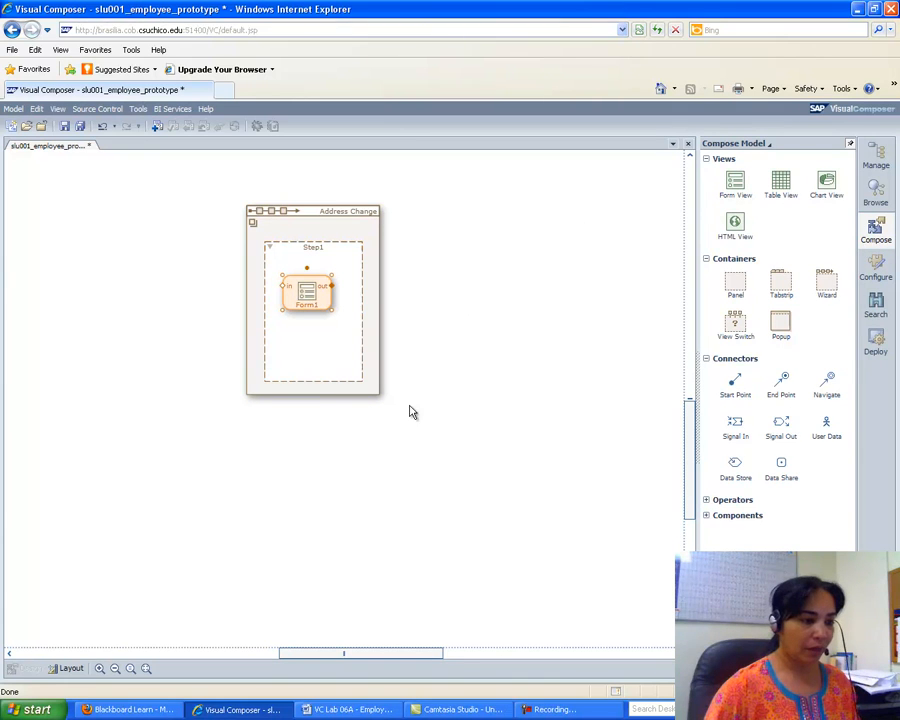
Read the step naming instructions in the Word lab document and open the configuration of the Step1 layer in Visual Composer.
click(340, 709)
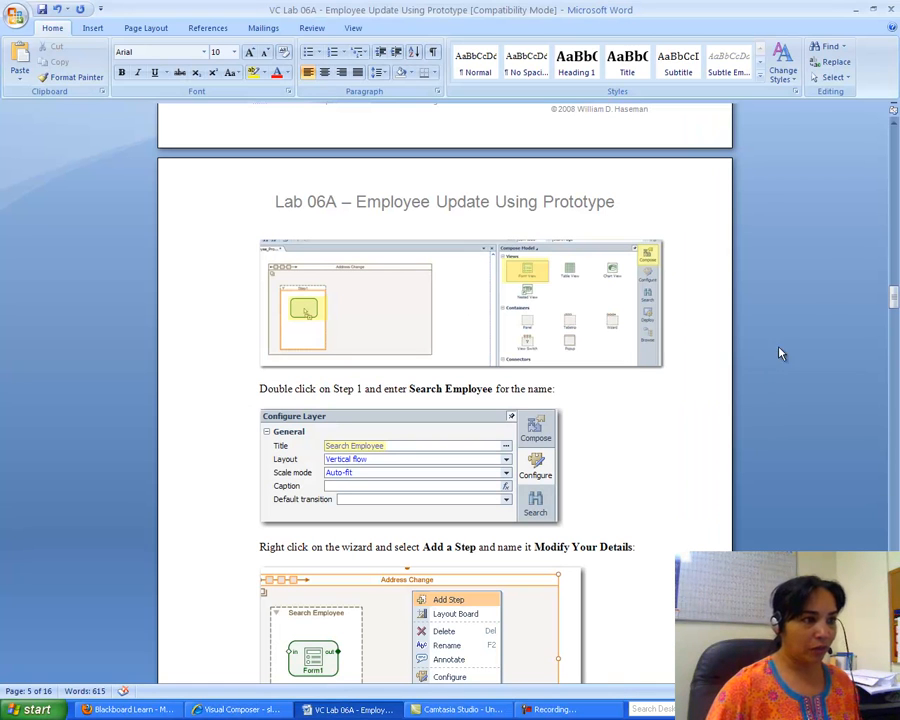
drag(895, 297, 896, 313)
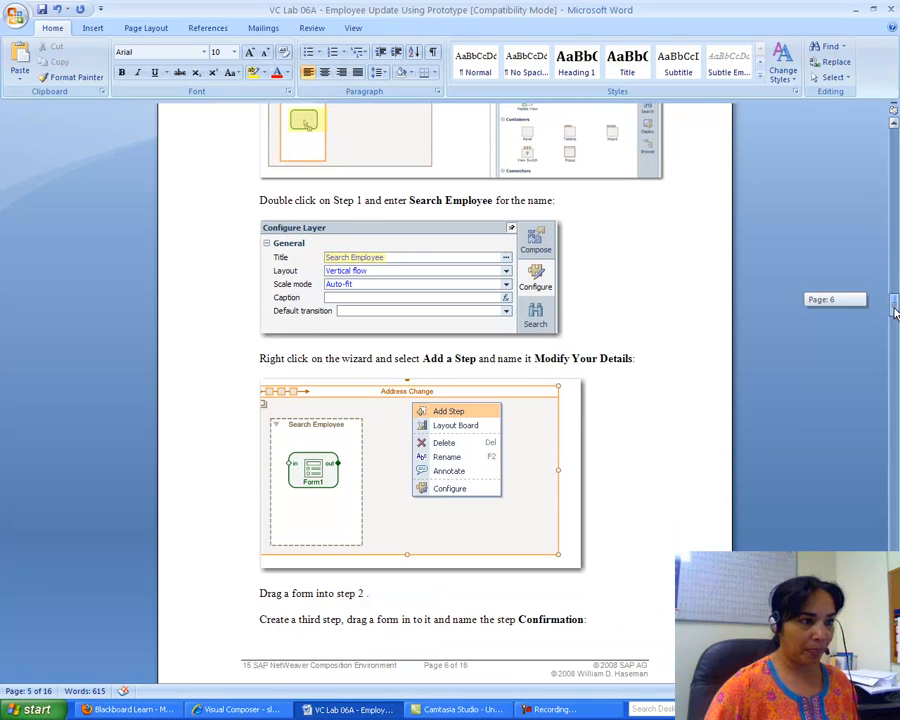
drag(895, 312, 895, 312)
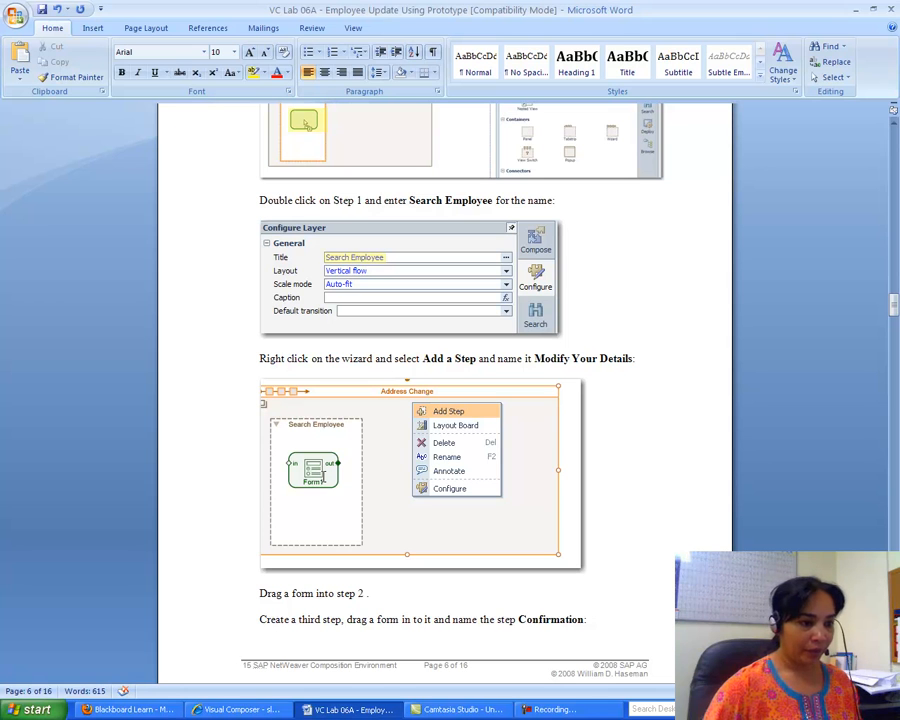
click(241, 709)
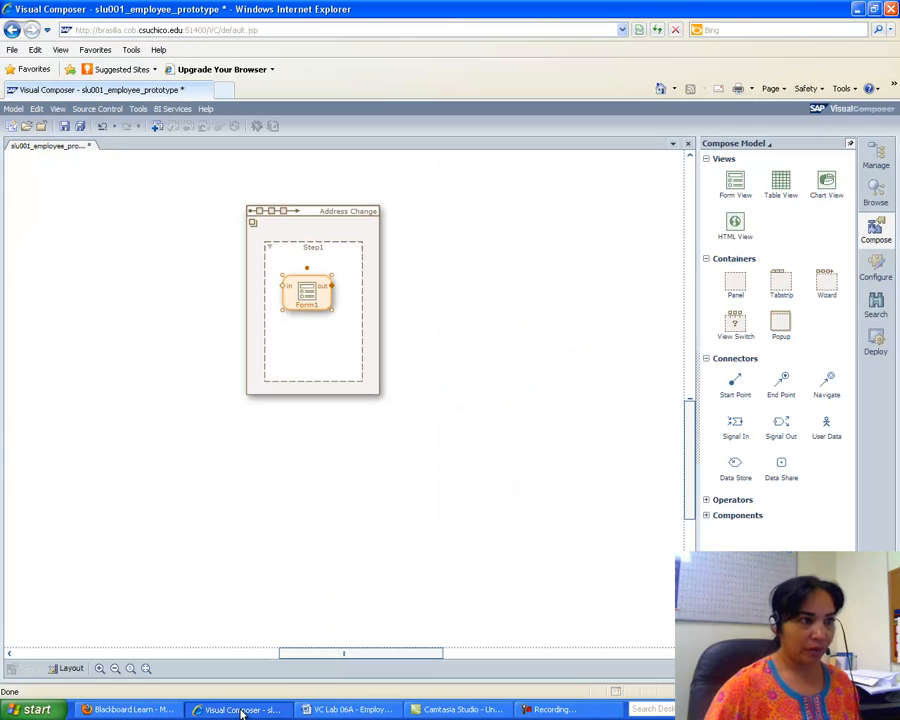
click(301, 263)
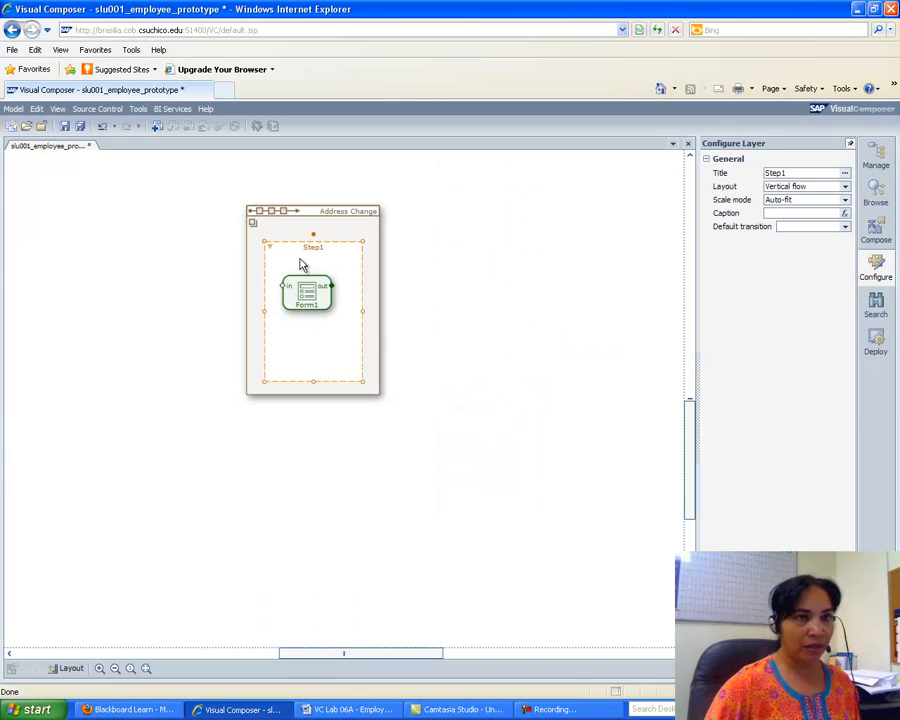
click(792, 176)
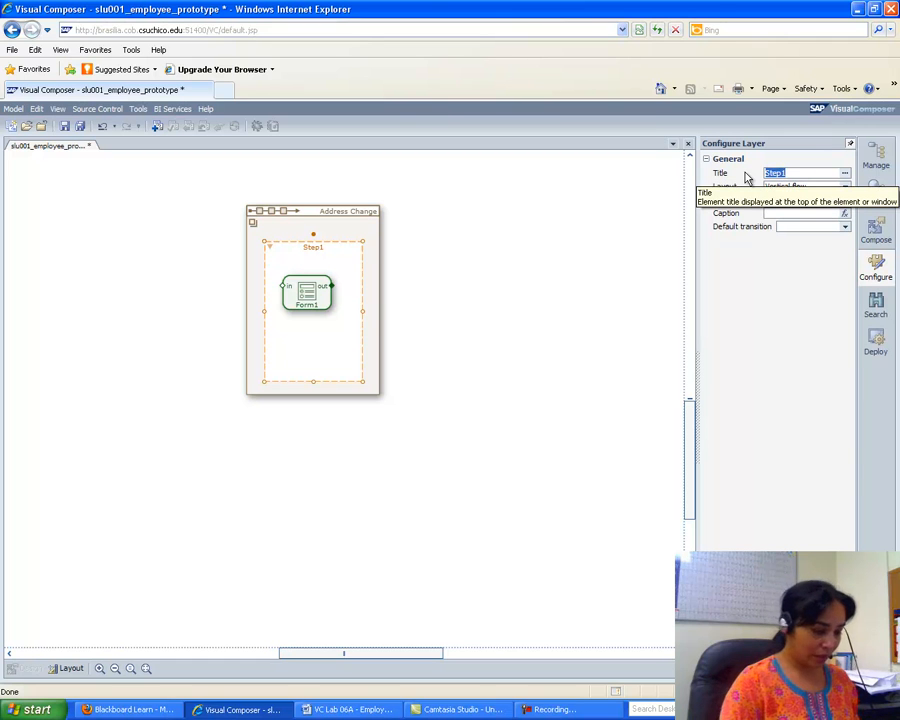
text(Emp)
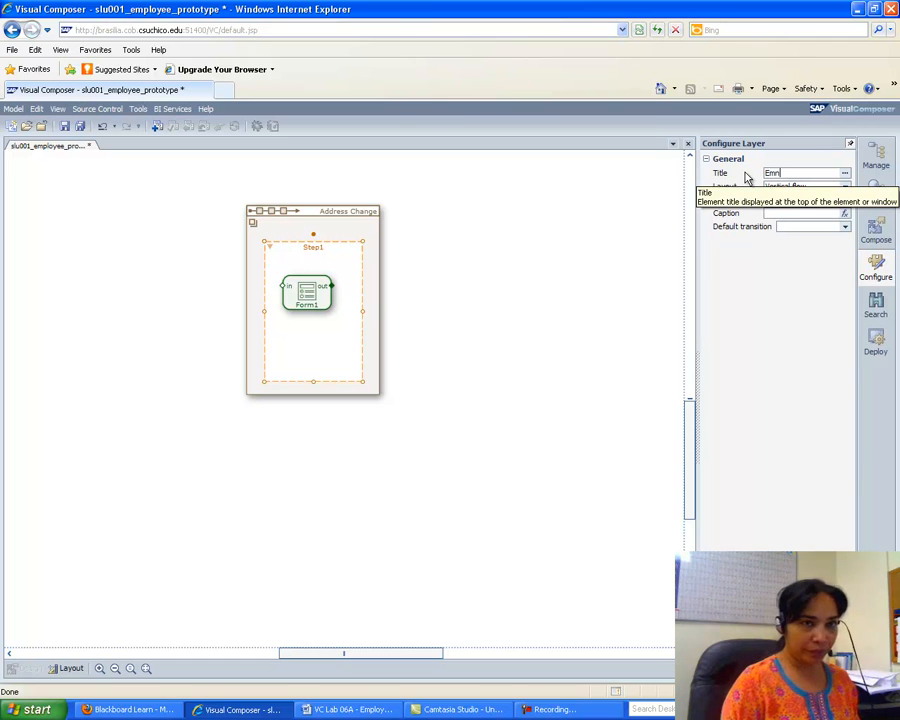
key(BackSpace)
text(plo)
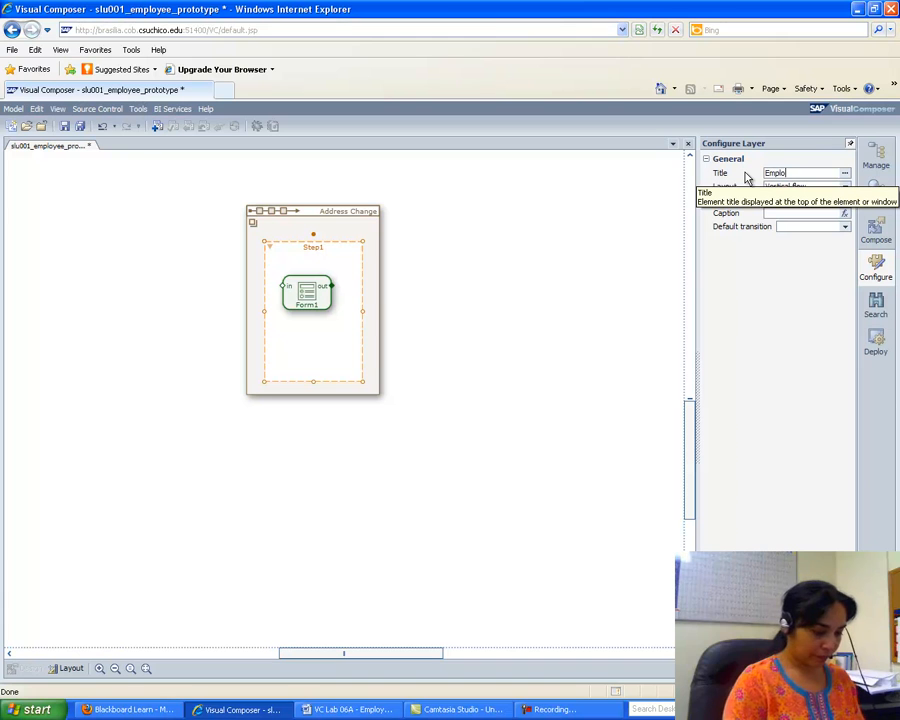
text(yee Search)
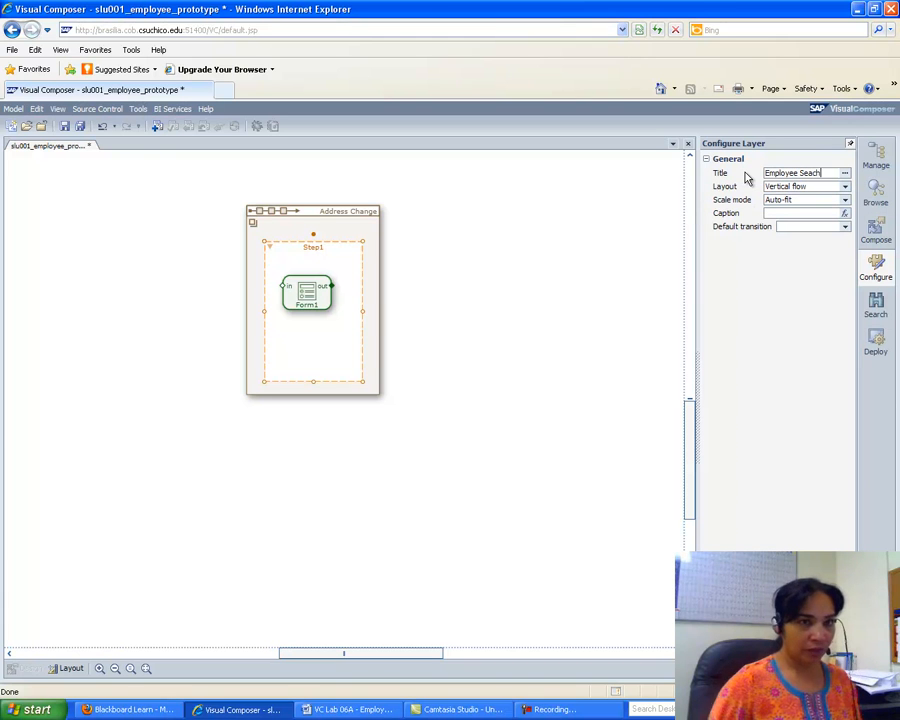
Recheck the required name in the Word lab document and set the Step1 layer's title to Search Employee in Visual Composer.
click(340, 709)
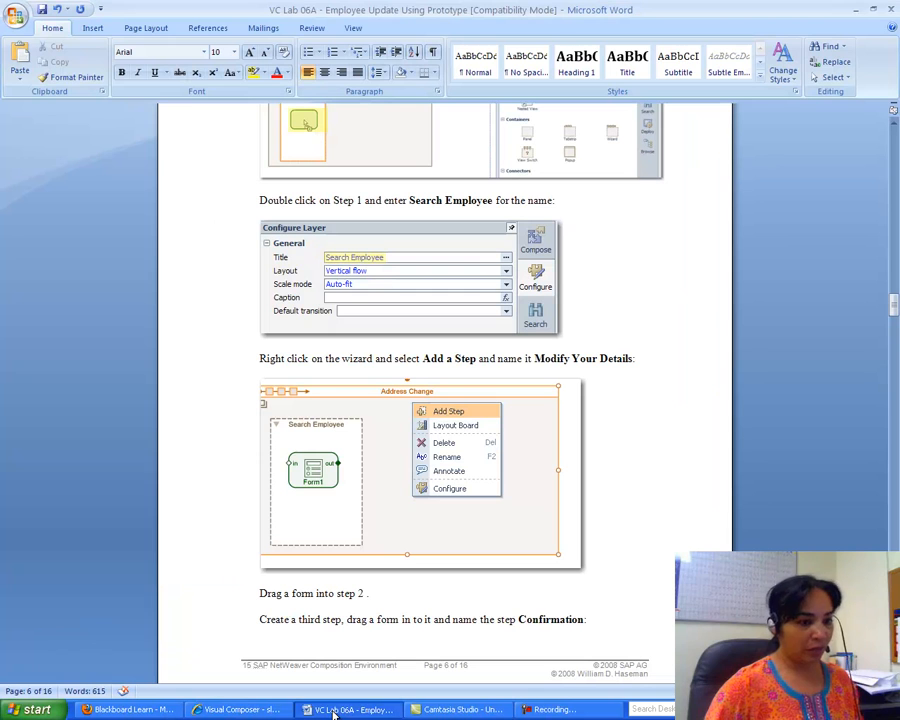
click(240, 709)
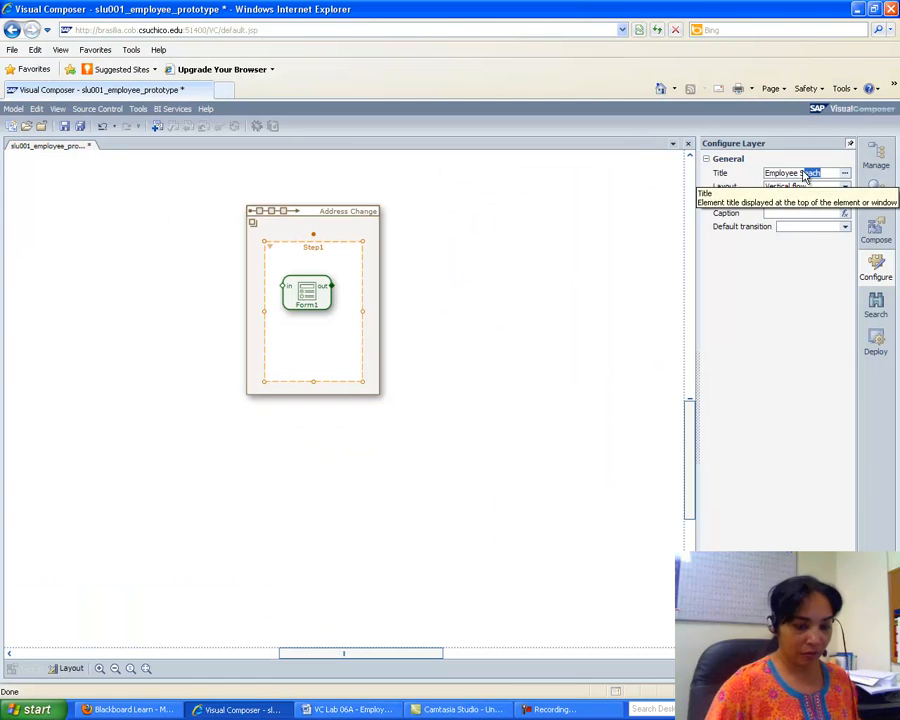
drag(832, 174, 733, 177)
key(BackSpace)
text(Searc)
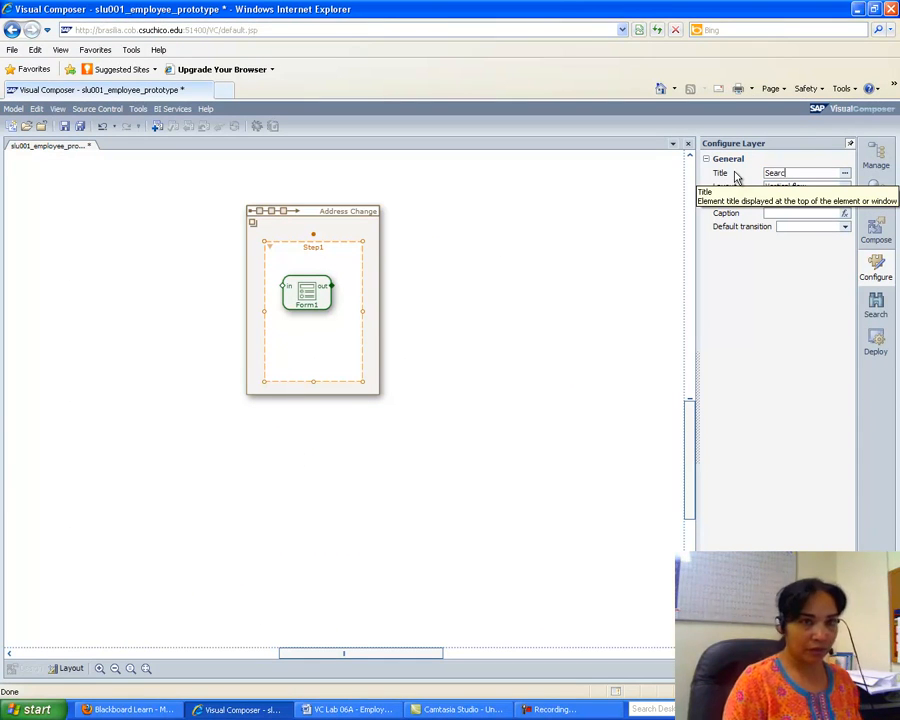
text(h Employee)
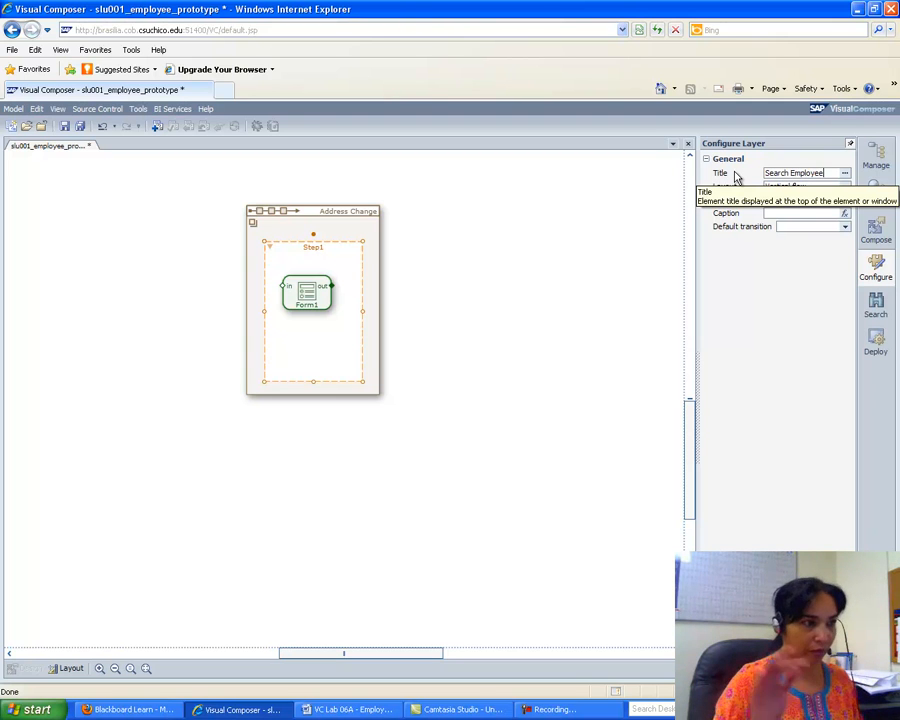
key(Return)
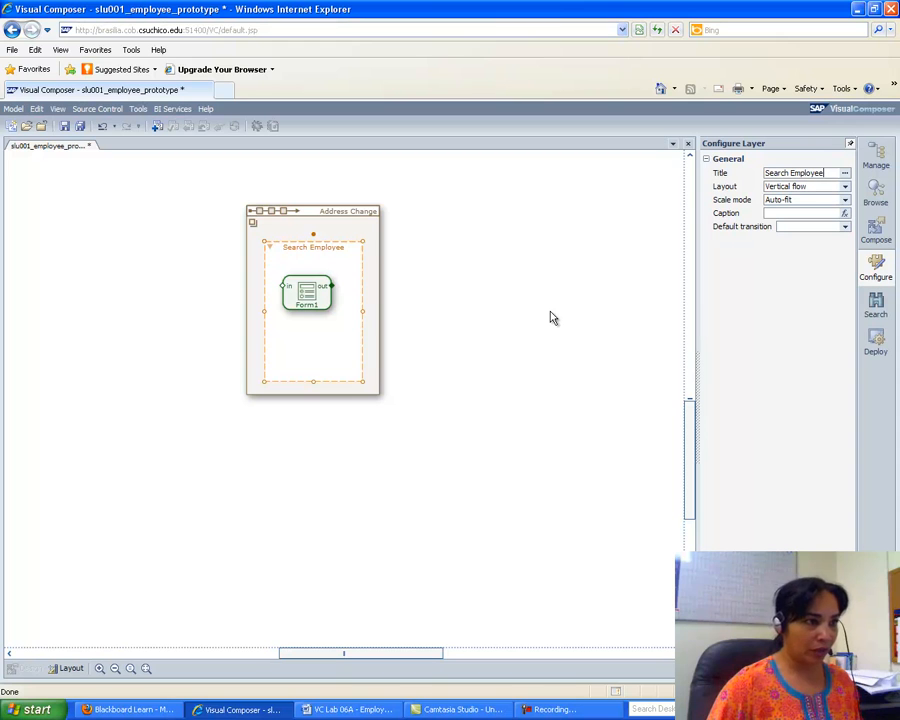
Look for the Add Step command on the Search Employee layer and recheck the instruction in the Word lab document.
mouse_move(313, 240)
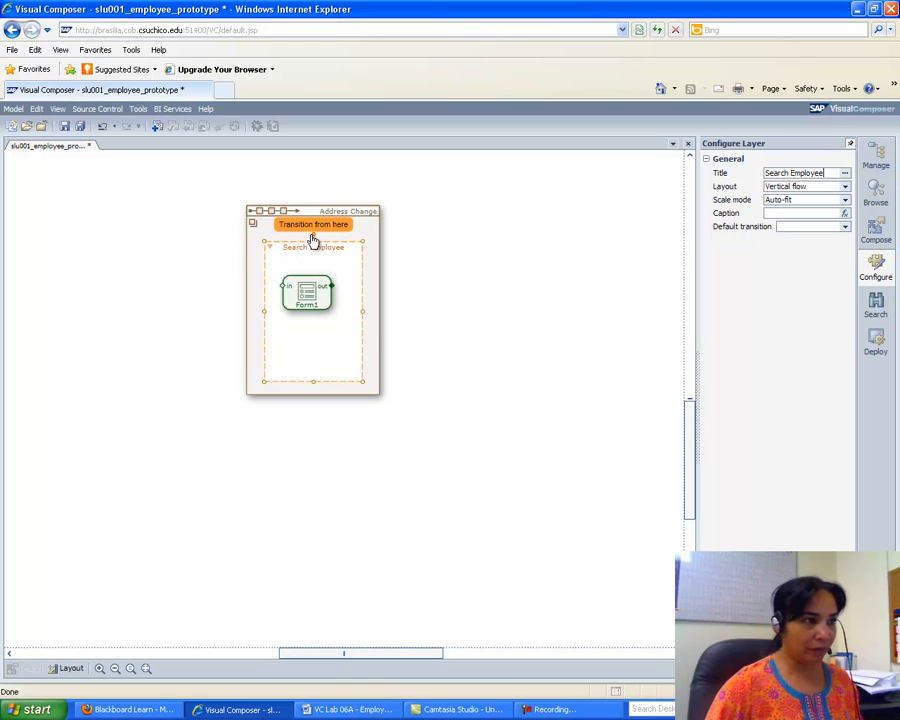
right_click(337, 262)
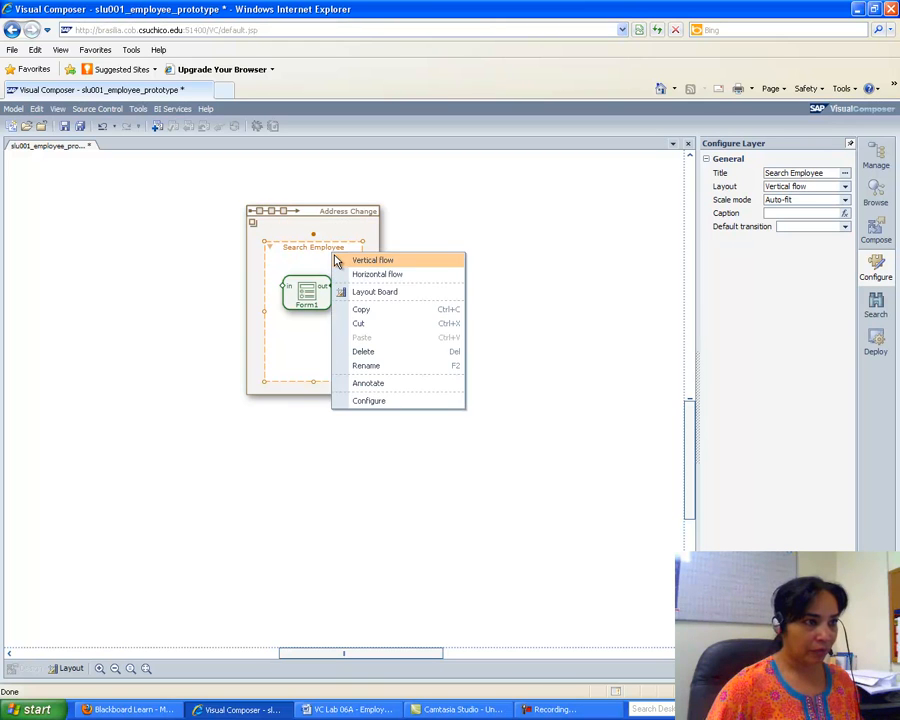
click(510, 255)
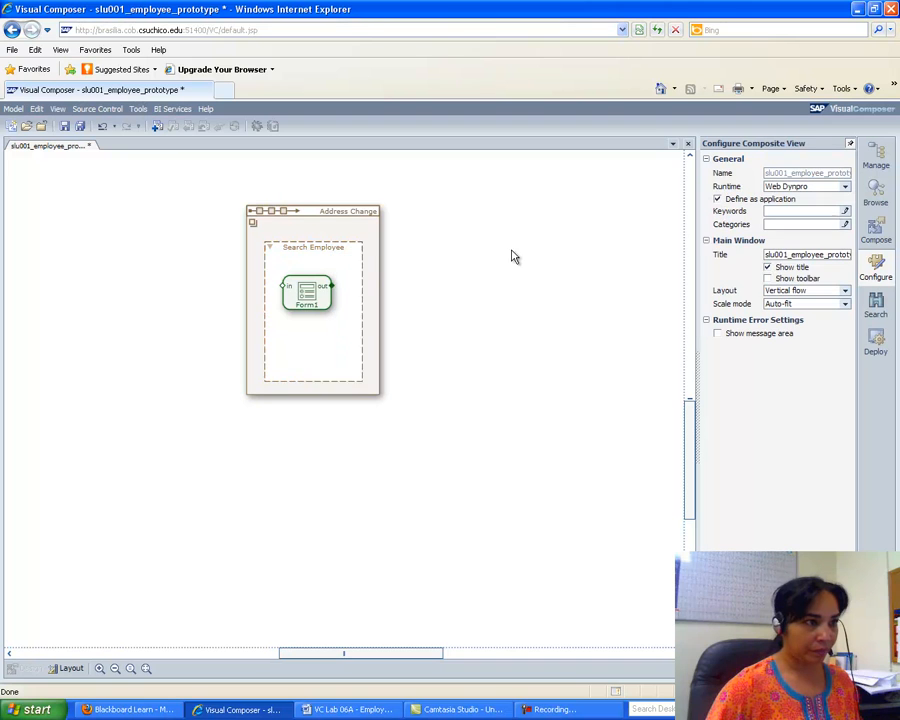
right_click(341, 267)
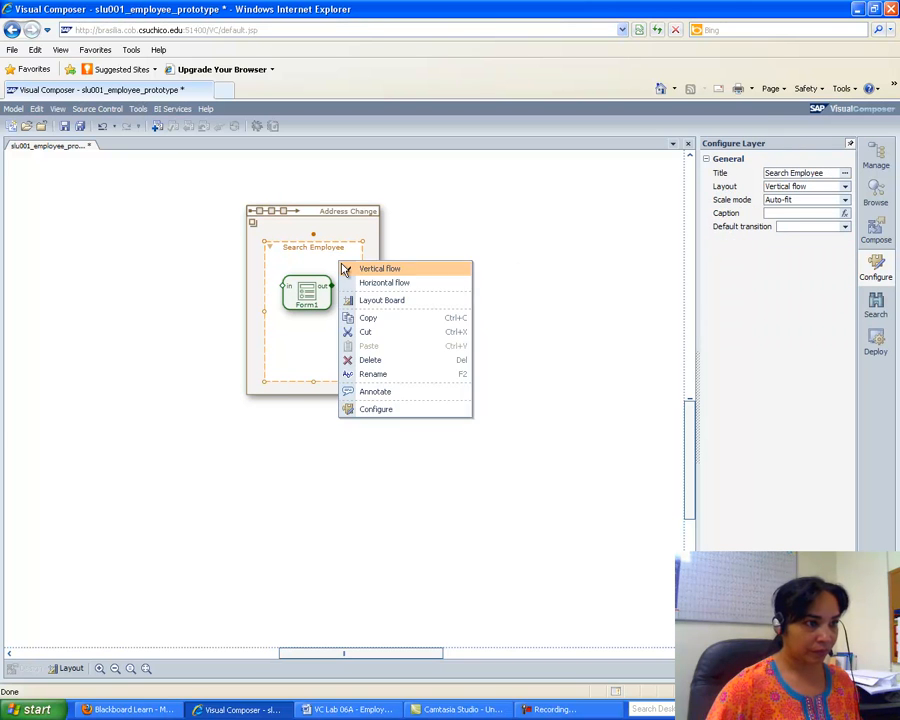
click(458, 264)
click(313, 711)
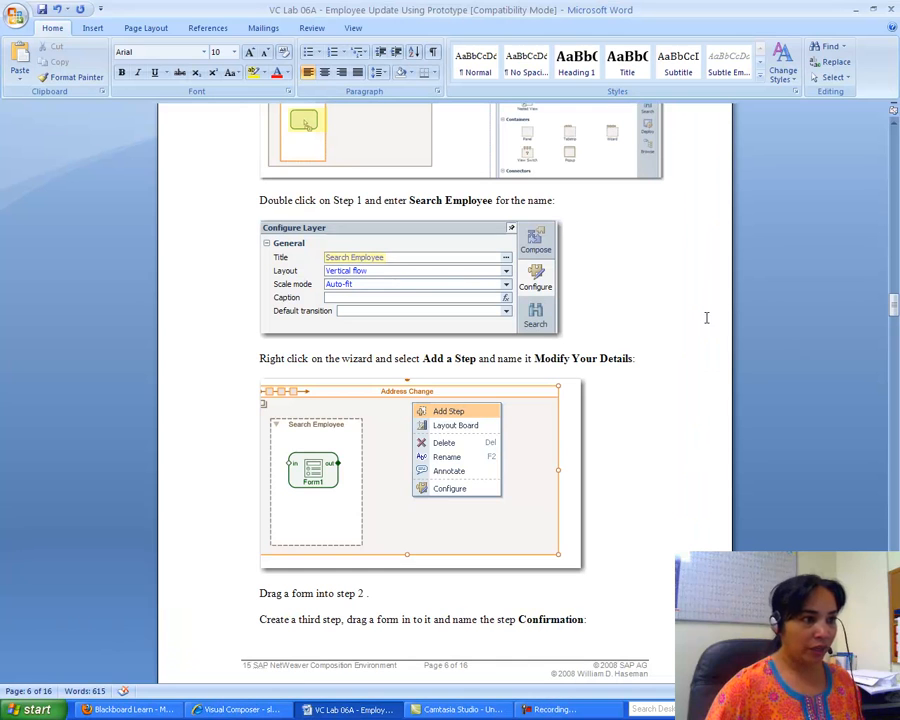
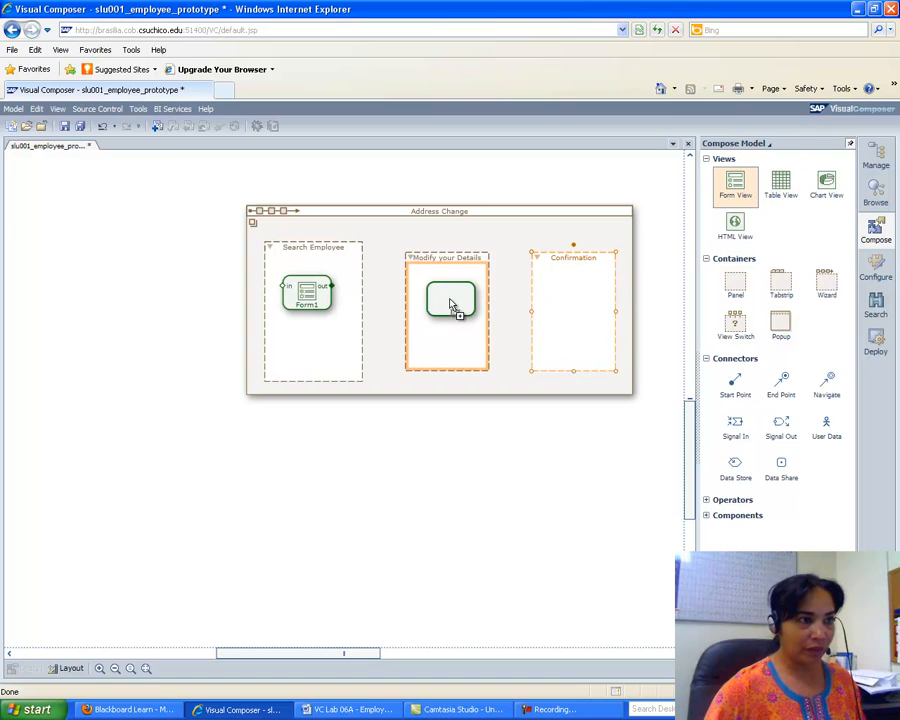
Add a Form View to the Confirmation step of the Address Change wizard.
drag(747, 193, 577, 307)
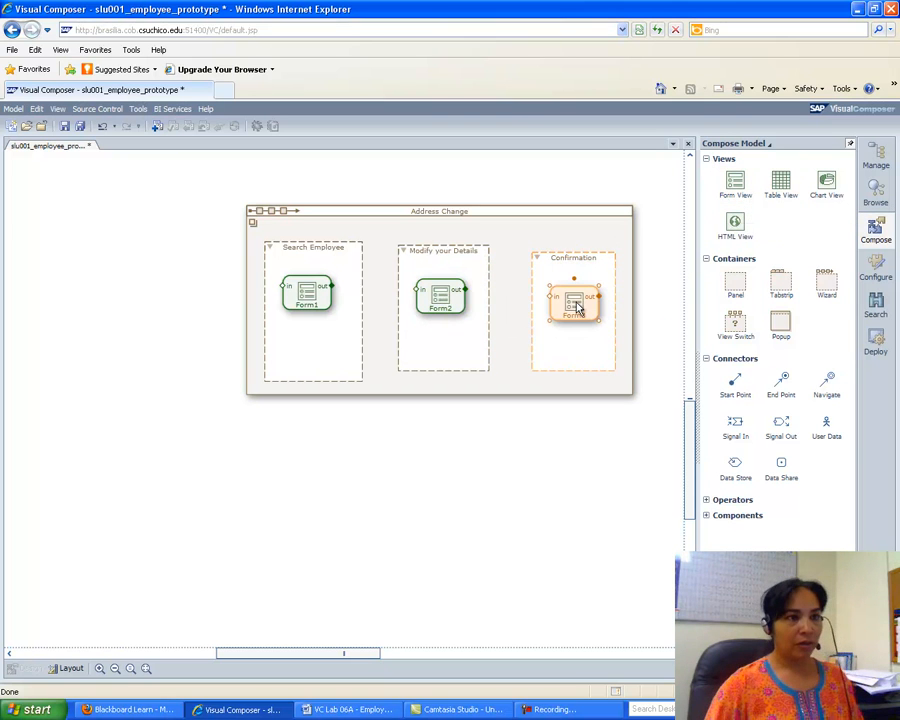
click(314, 503)
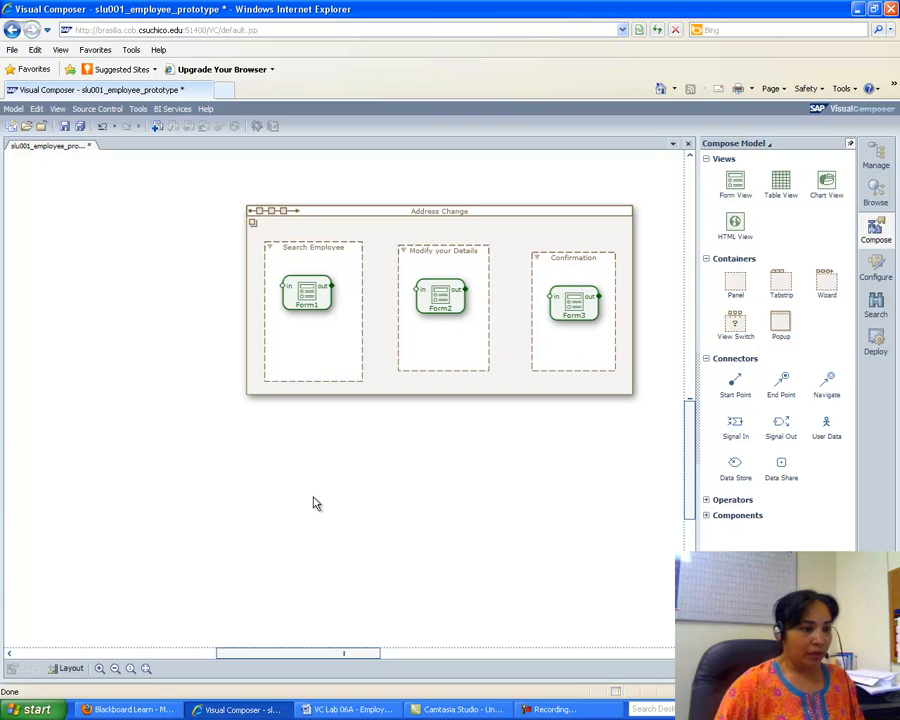
Read the instructions for creating a transition and naming its event in the Word lab document.
click(325, 712)
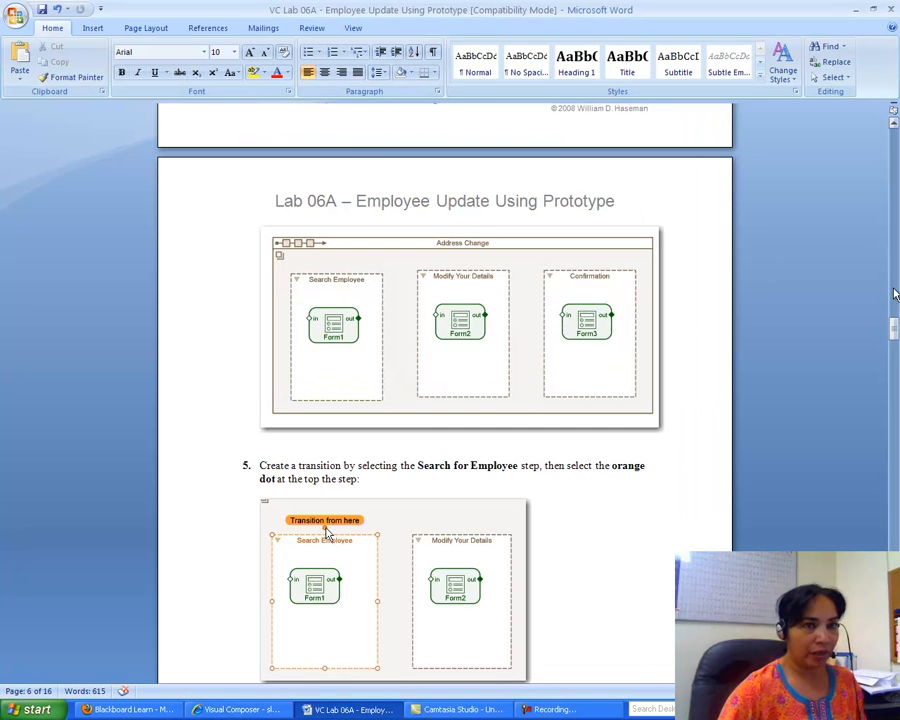
drag(893, 331, 893, 341)
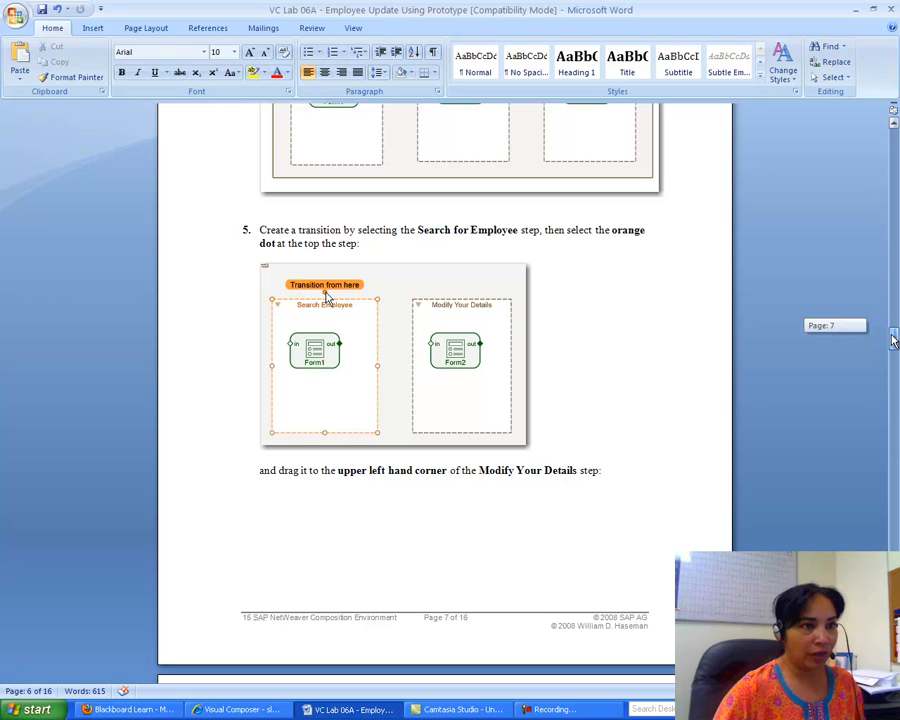
drag(893, 341, 893, 367)
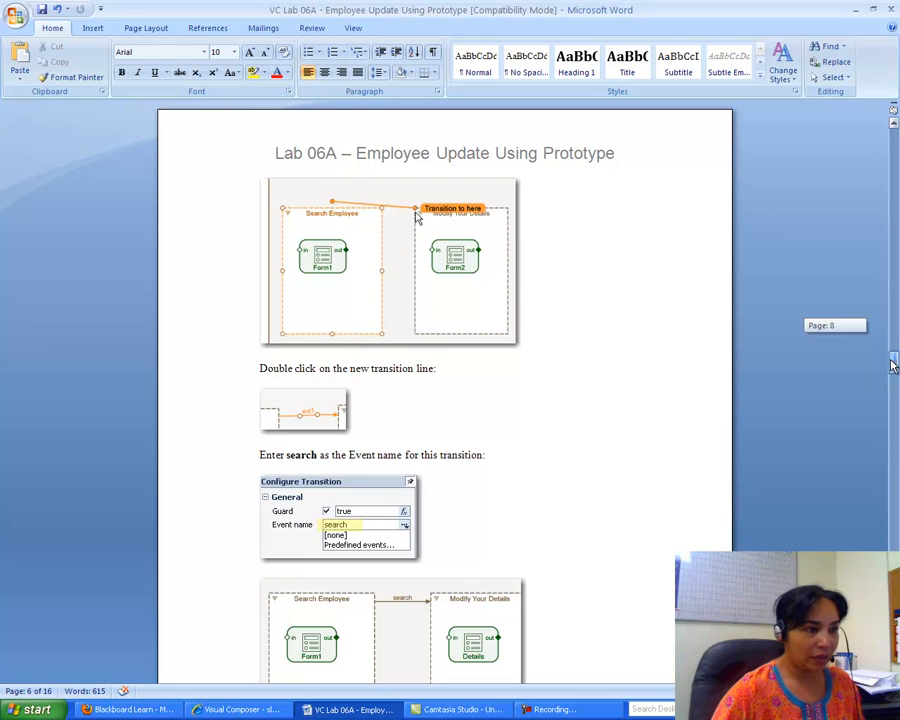
drag(893, 366, 893, 368)
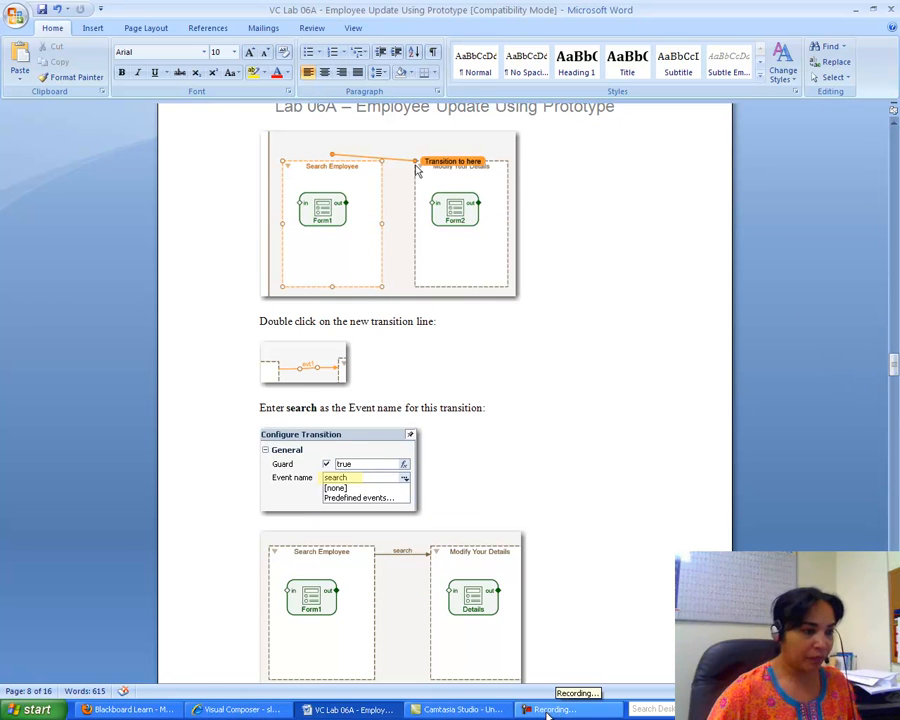
Switch to Visual Composer and create a transition from the Search Employee step to the Modify your Details step.
click(258, 712)
click(287, 236)
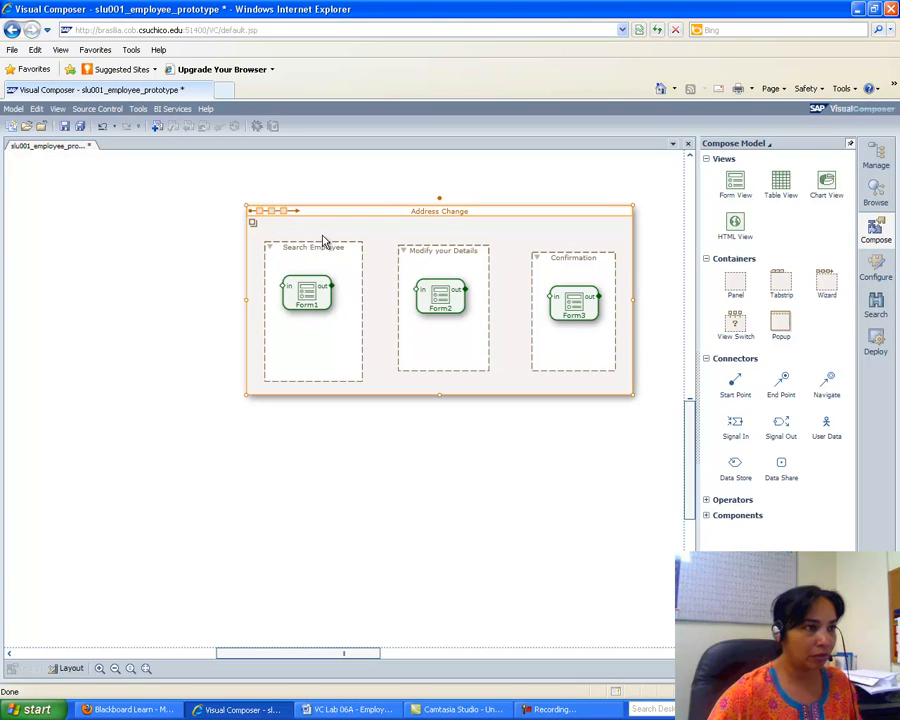
click(313, 240)
drag(315, 240, 401, 249)
click(378, 256)
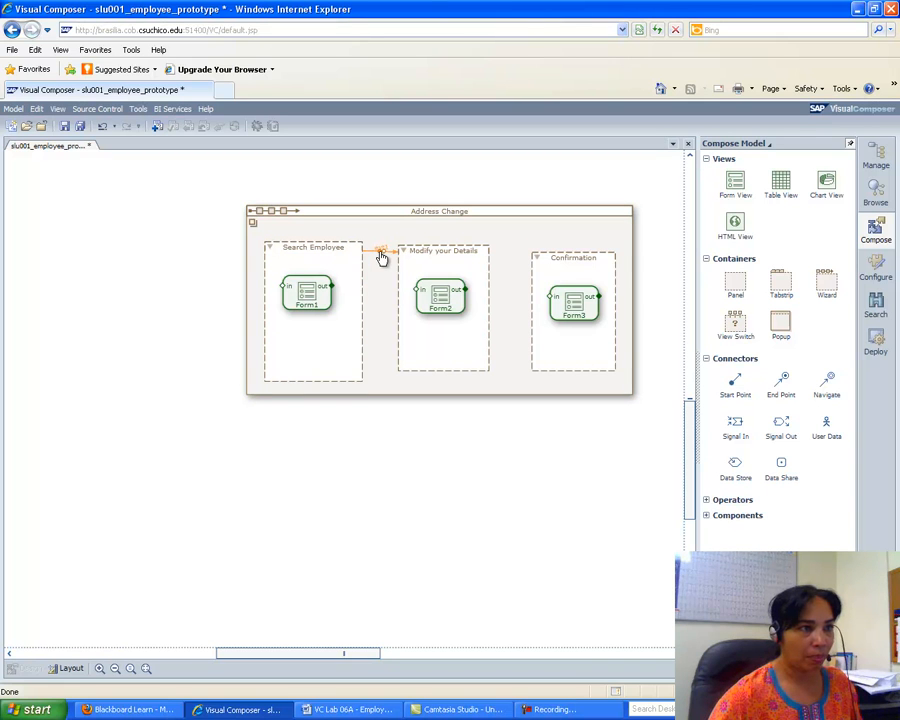
drag(379, 268, 380, 266)
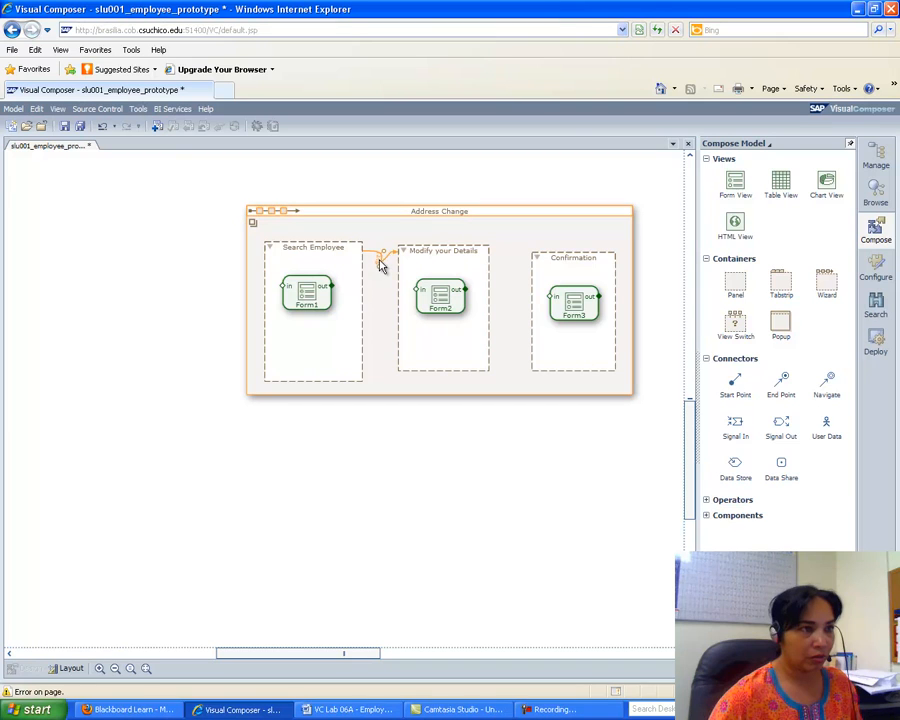
Set the event name of the transition between Search Employee and Modify your Details to Search.
double_click(381, 261)
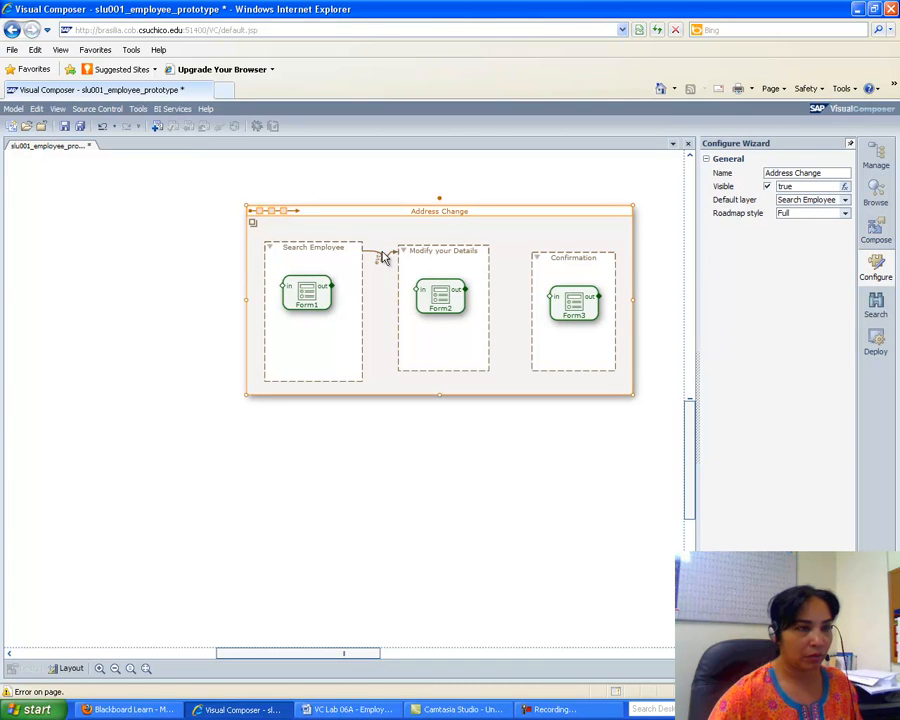
click(447, 179)
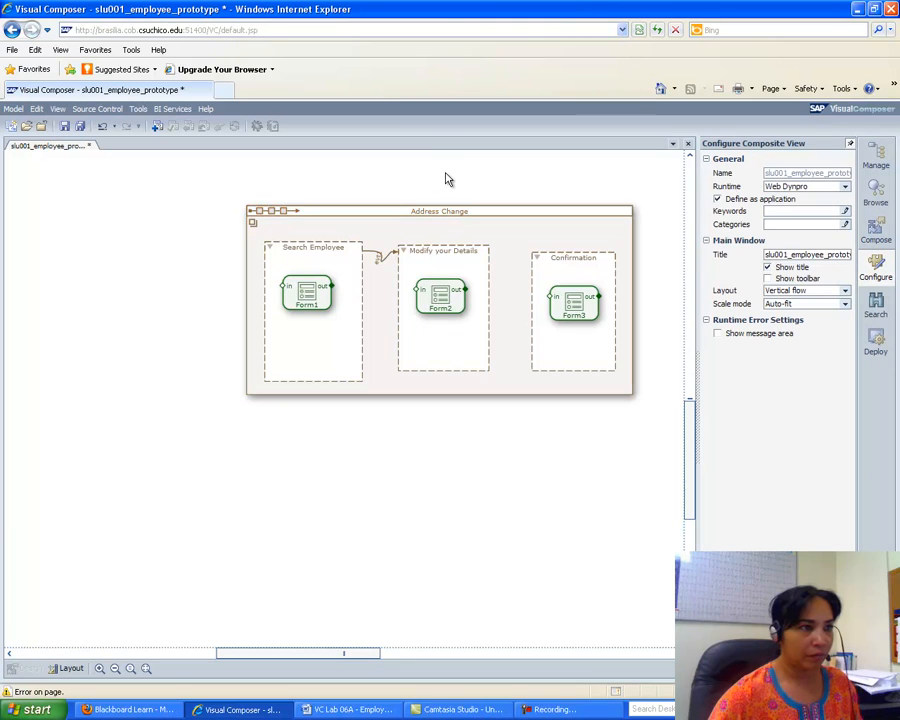
click(373, 255)
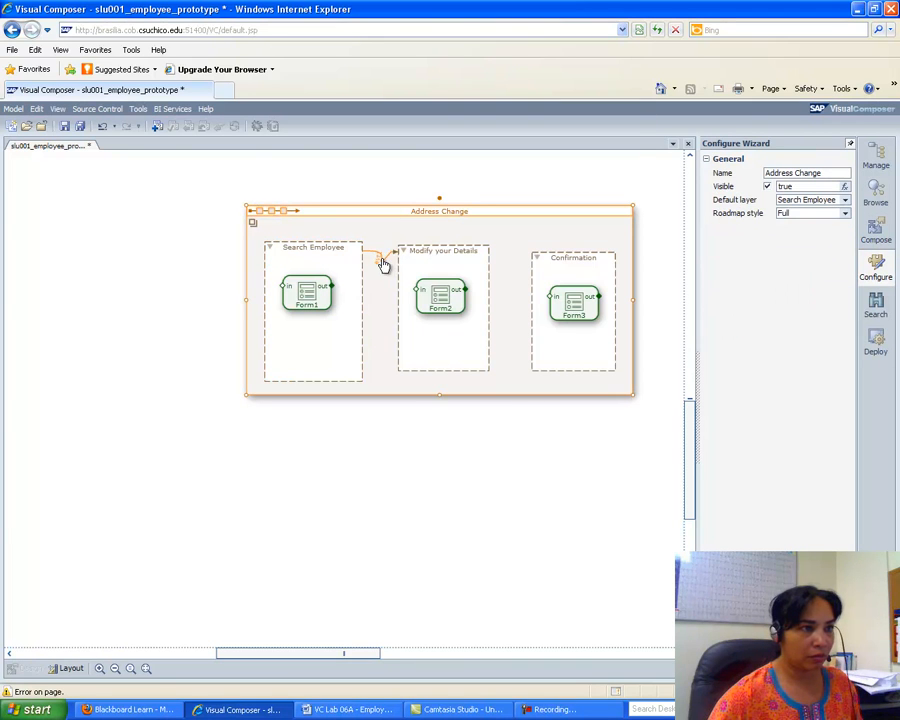
click(380, 259)
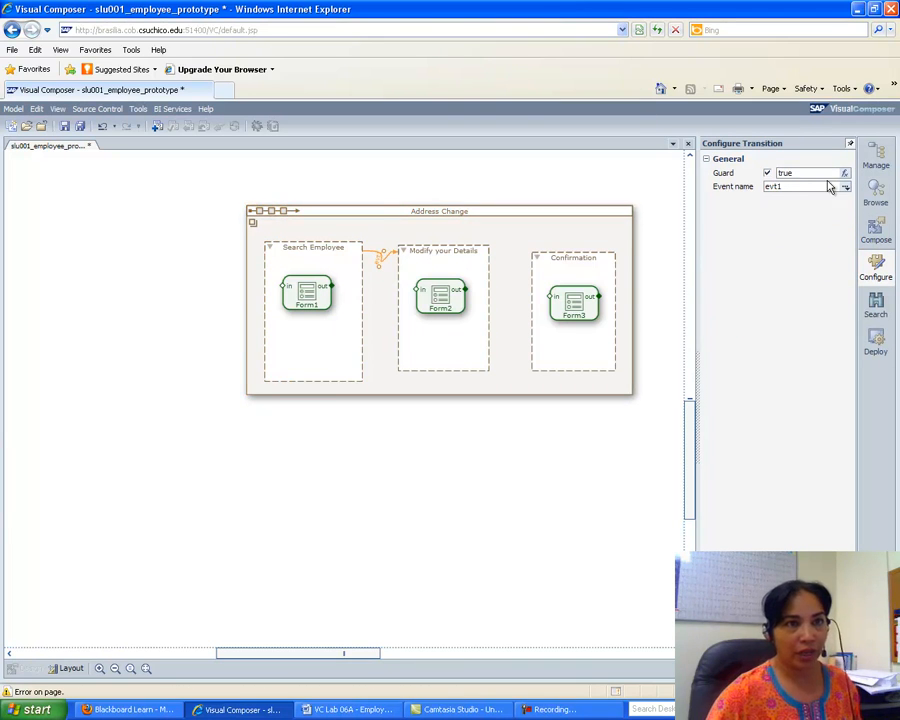
key(BackSpace)
key(BackSpace)
key(BackSpace)
key(BackSpace)
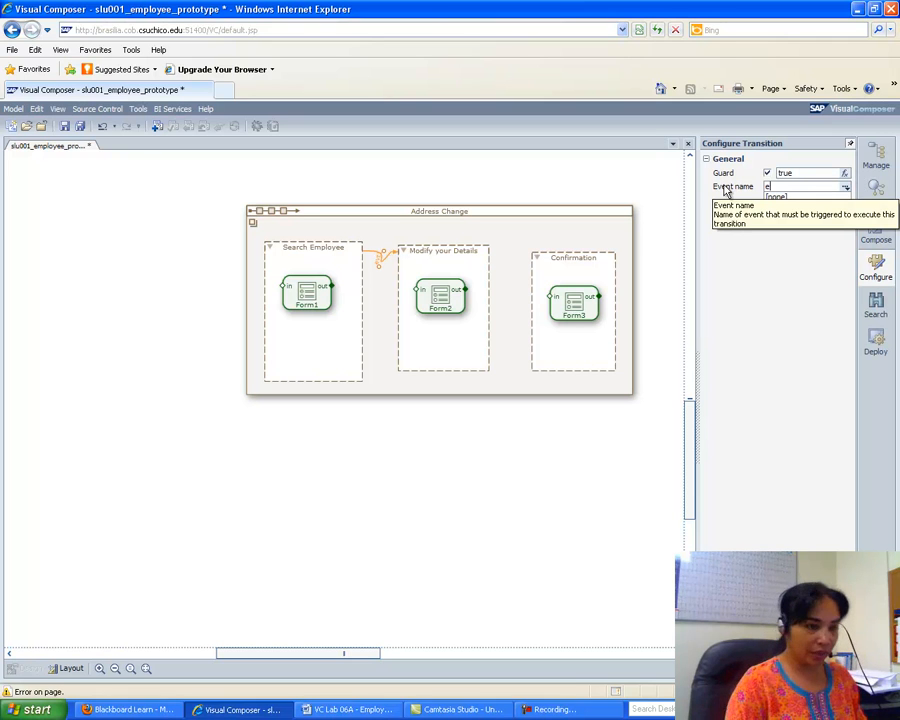
text(Search)
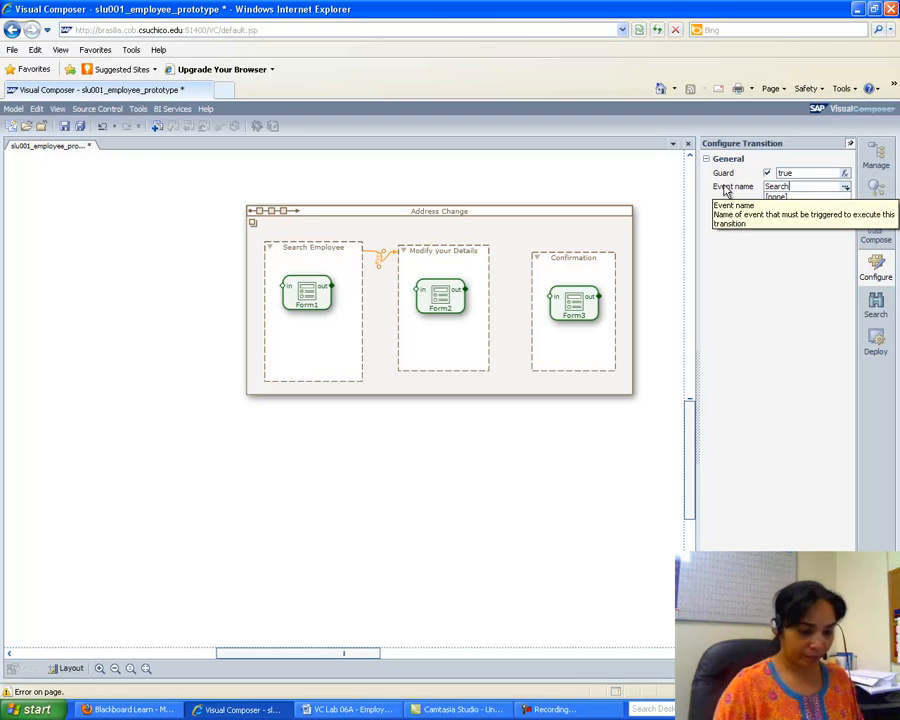
key(Return)
click(461, 486)
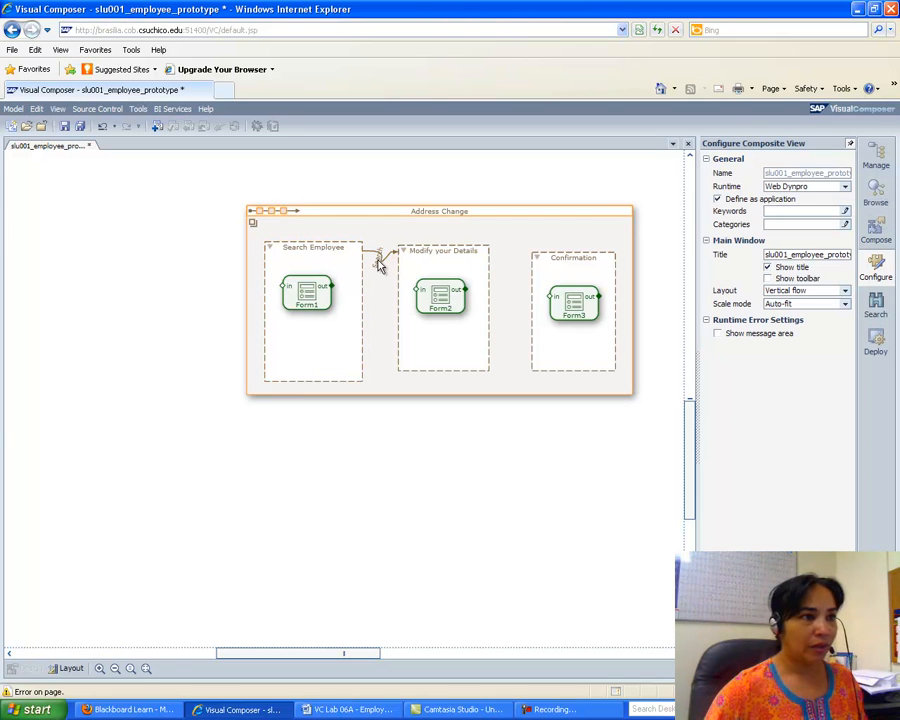
Create a transition from the Modify your Details step to the Confirmation step.
click(450, 247)
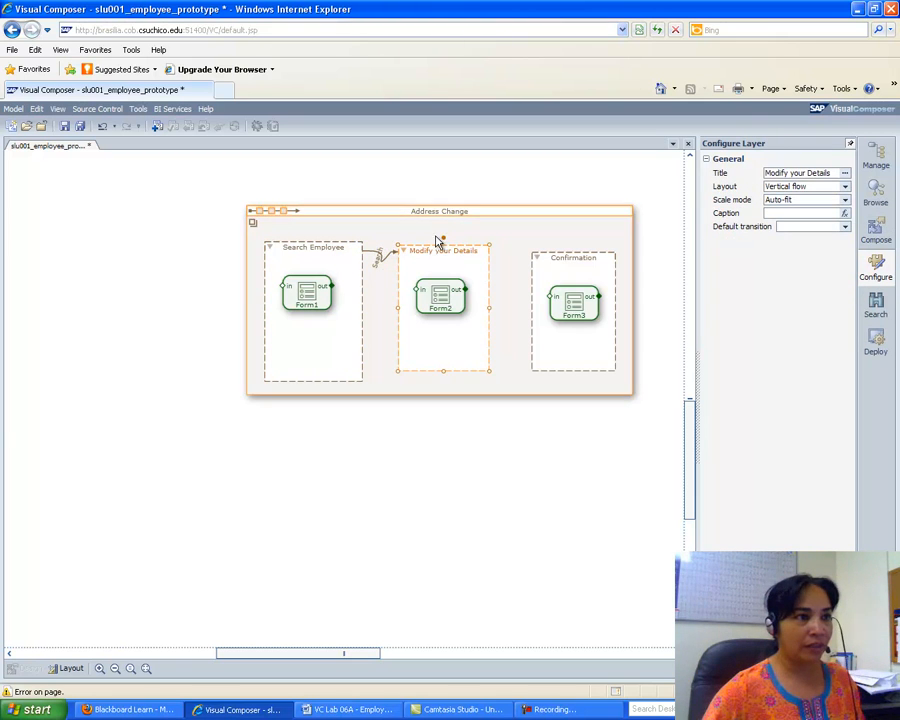
drag(443, 238, 537, 258)
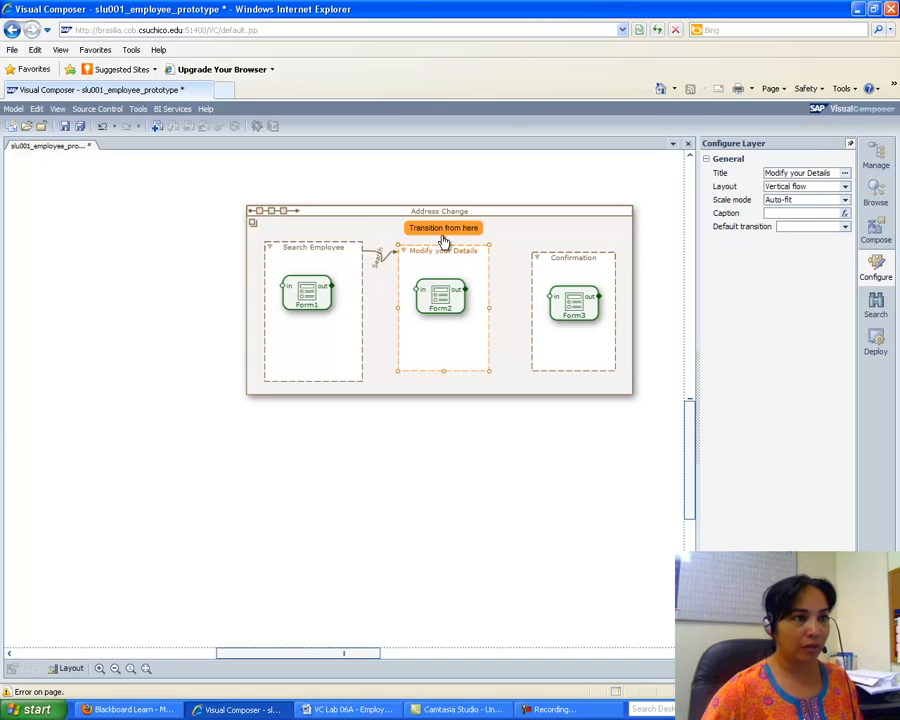
drag(444, 240, 535, 256)
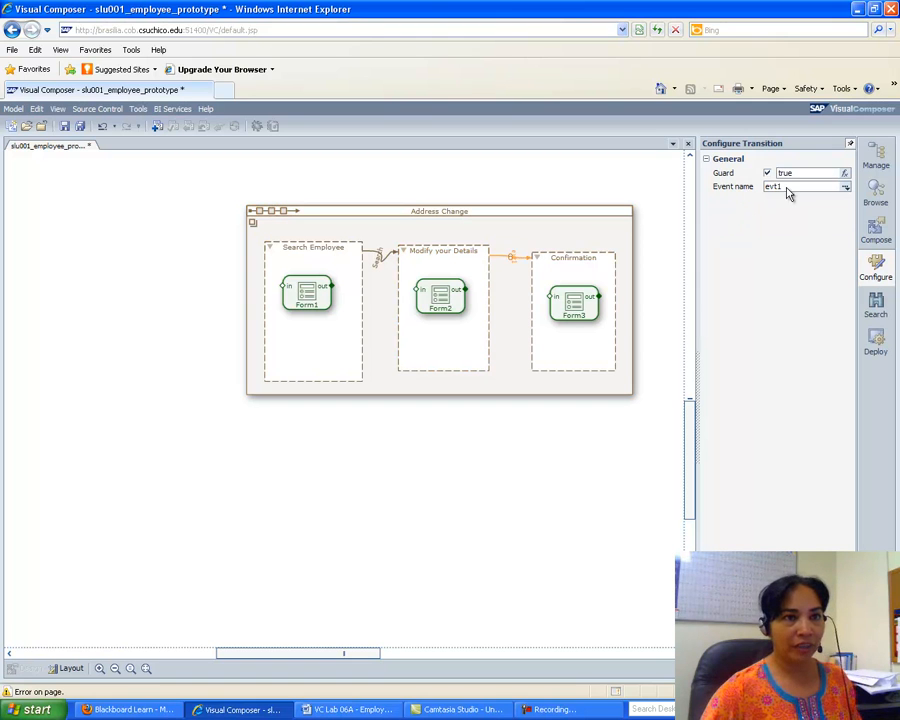
Clear the event name of the transition leading into the Confirmation step.
drag(785, 187, 742, 187)
key(BackSpace)
key(BackSpace)
key(BackSpace)
text(Back)
key(BackSpace)
key(BackSpace)
key(BackSpace)
key(BackSpace)
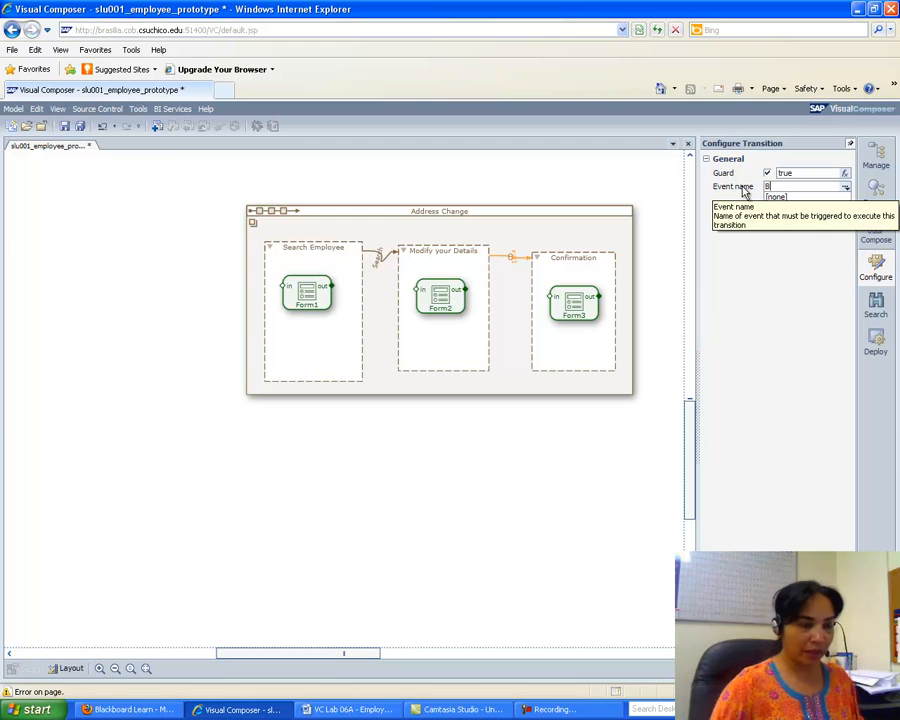
Check the required event name in the Word lab document and name the Confirmation transition's event Save in Visual Composer.
click(354, 712)
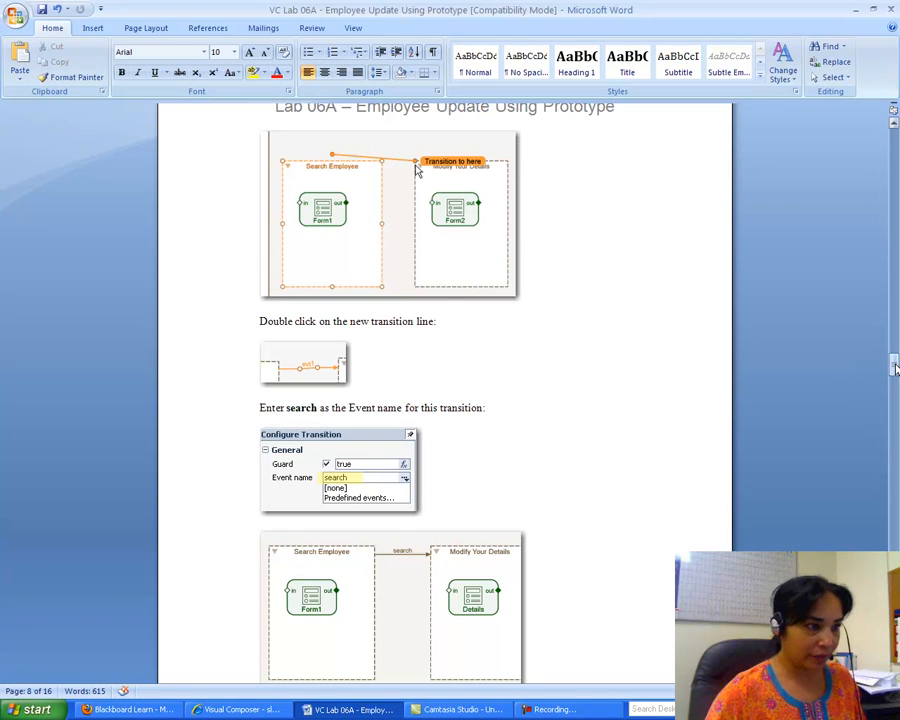
drag(895, 368, 895, 395)
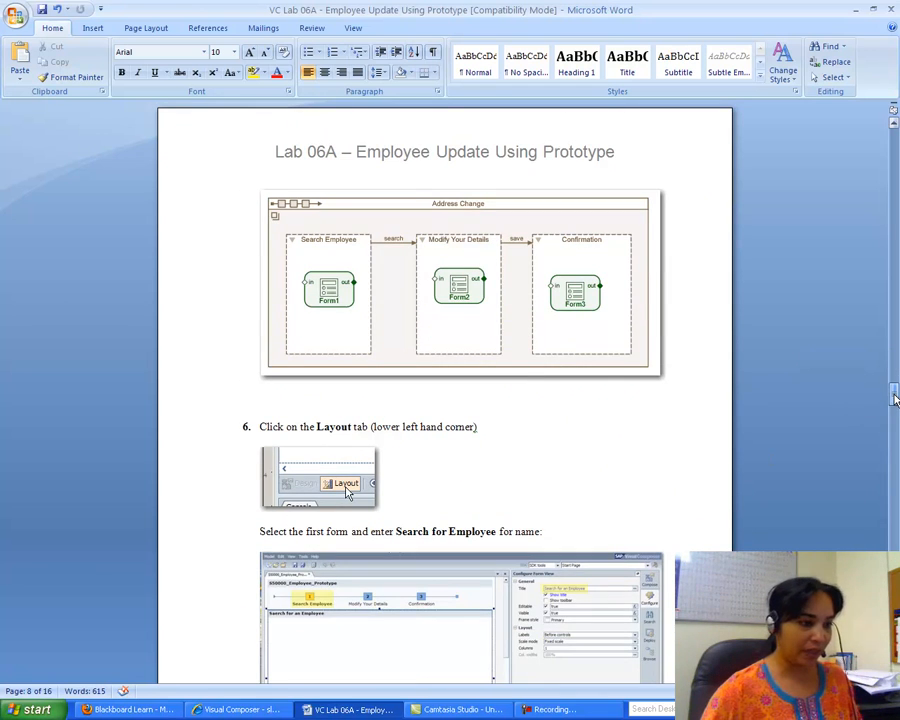
click(240, 709)
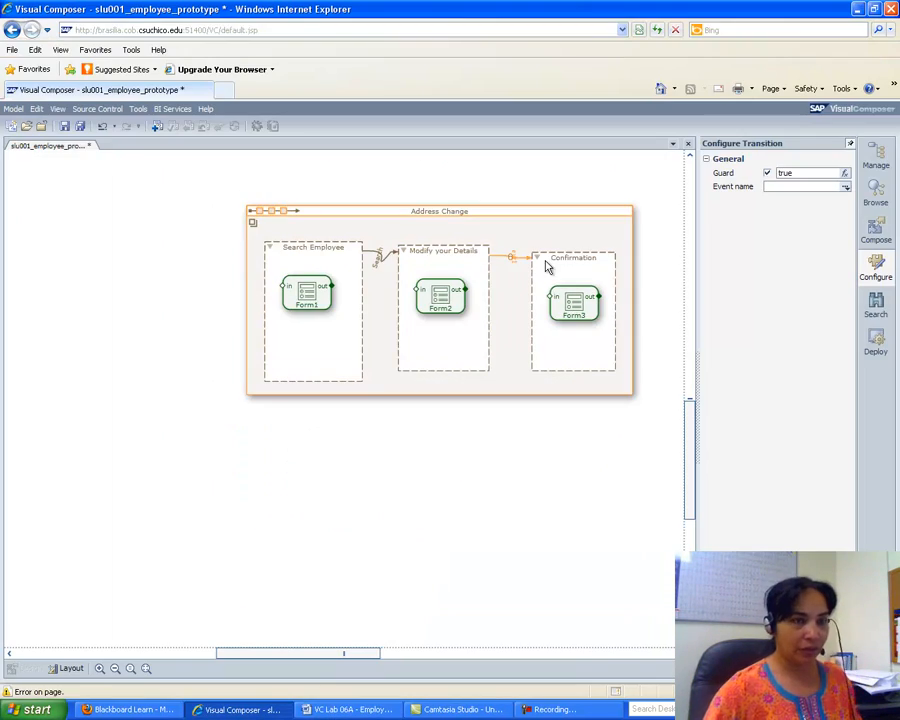
text(Save)
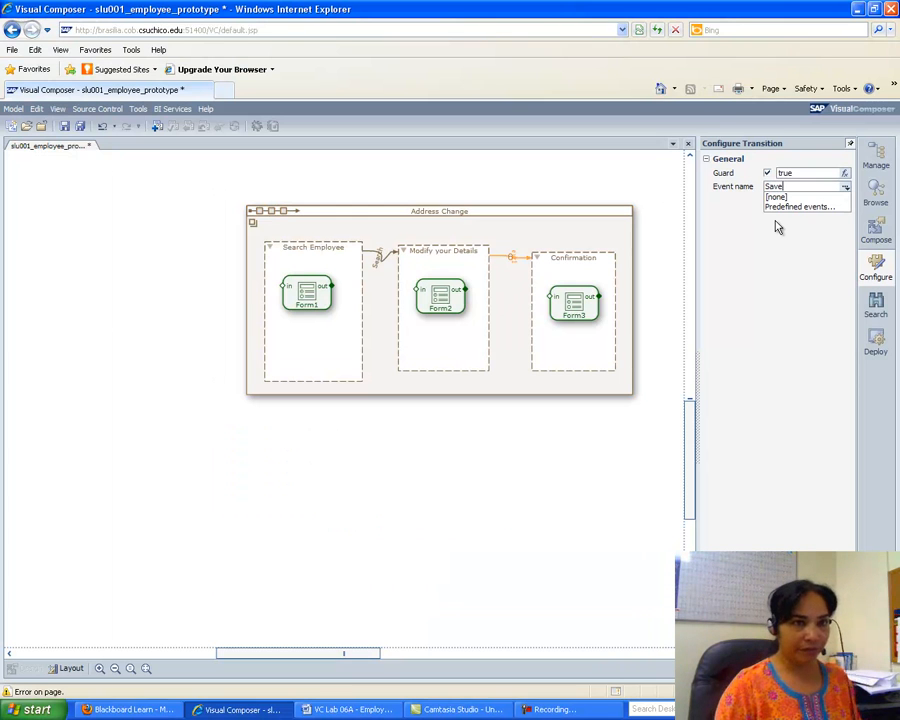
key(Return)
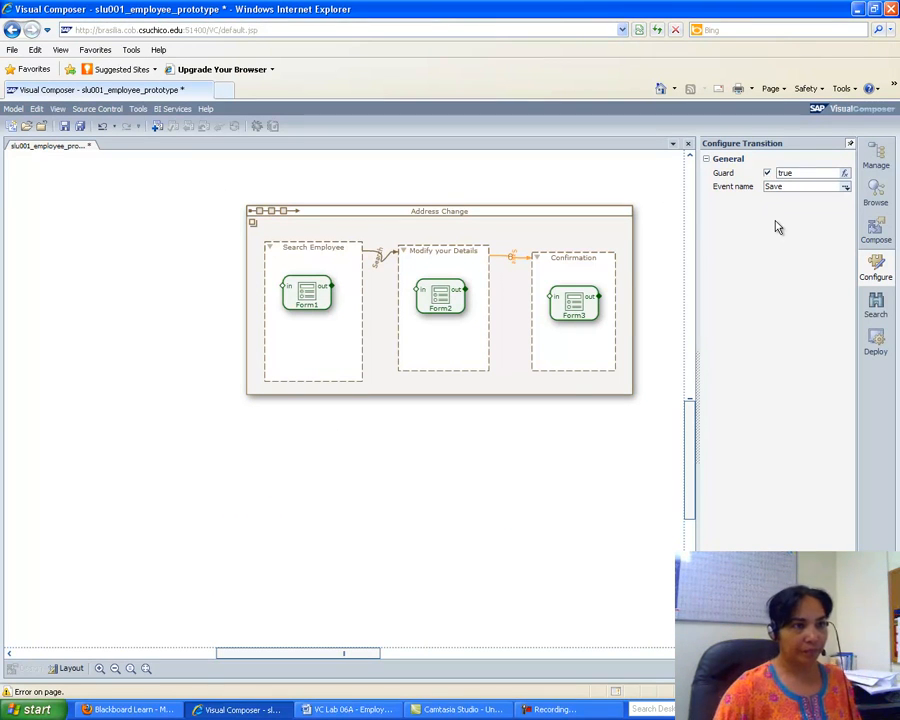
click(407, 521)
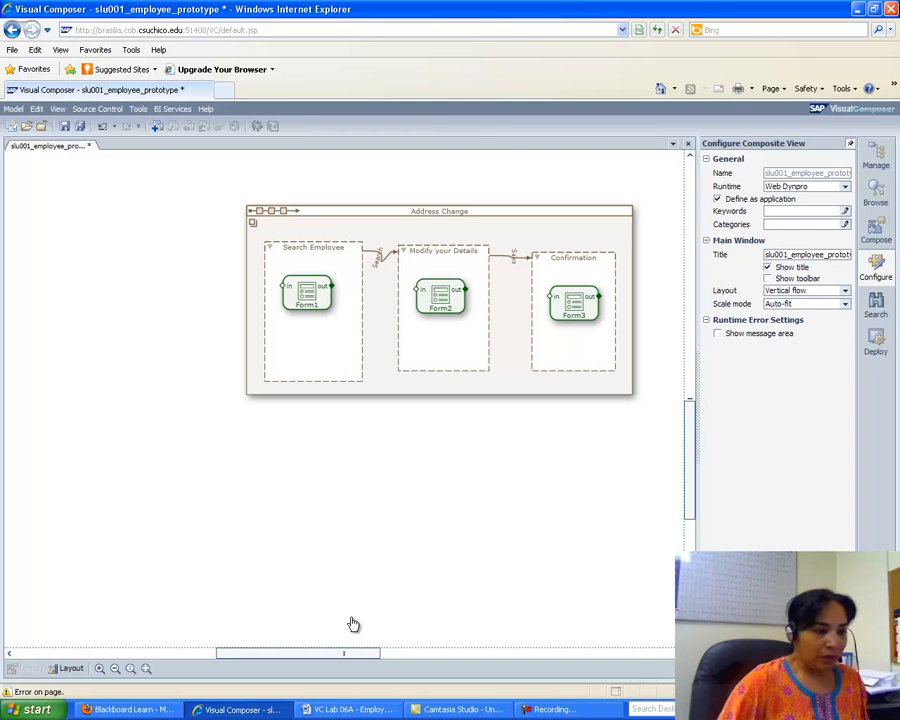
Read the instructions on the form layout, first form title and Employee ID input field in the Word lab document.
click(350, 709)
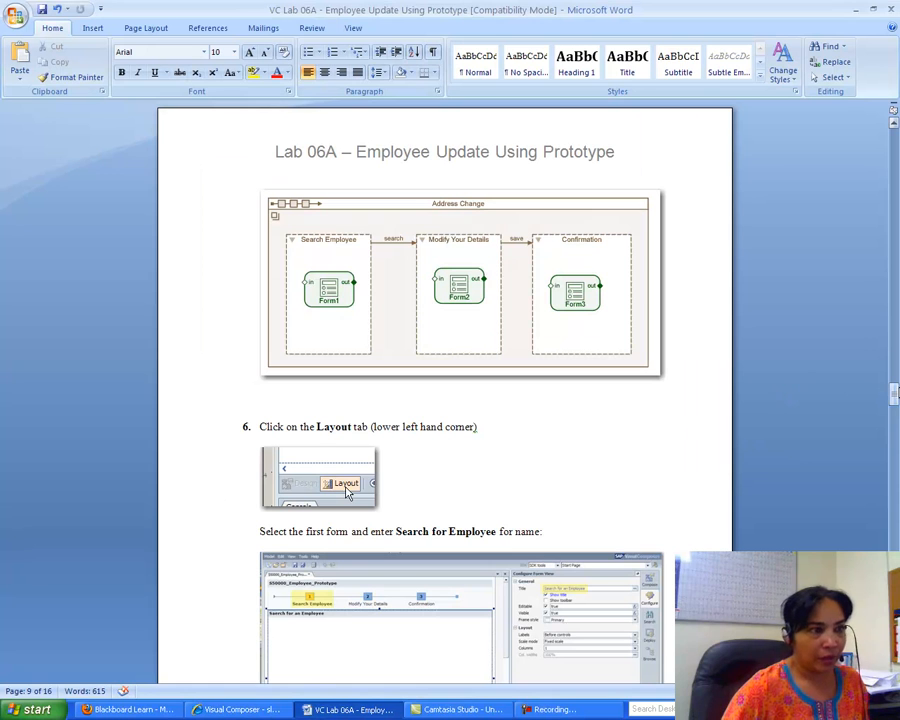
drag(894, 393, 894, 402)
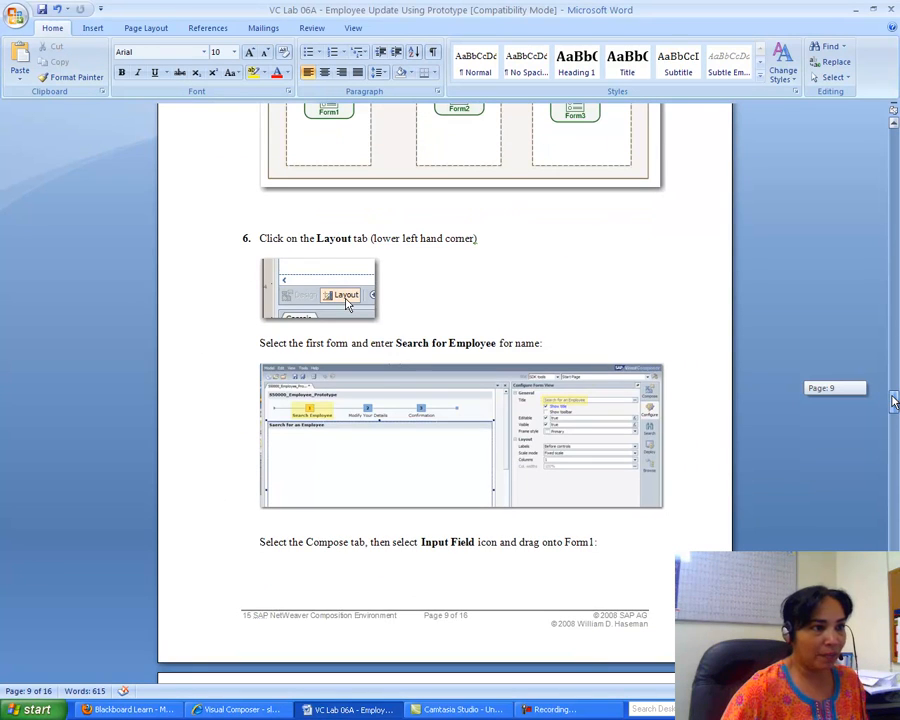
drag(894, 400, 895, 416)
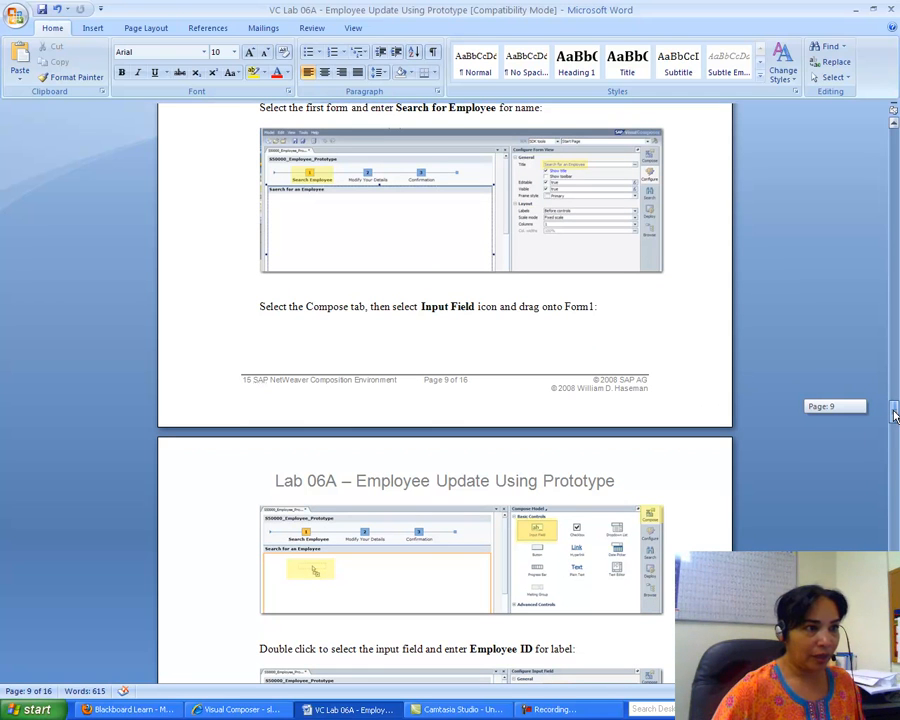
drag(895, 416, 895, 421)
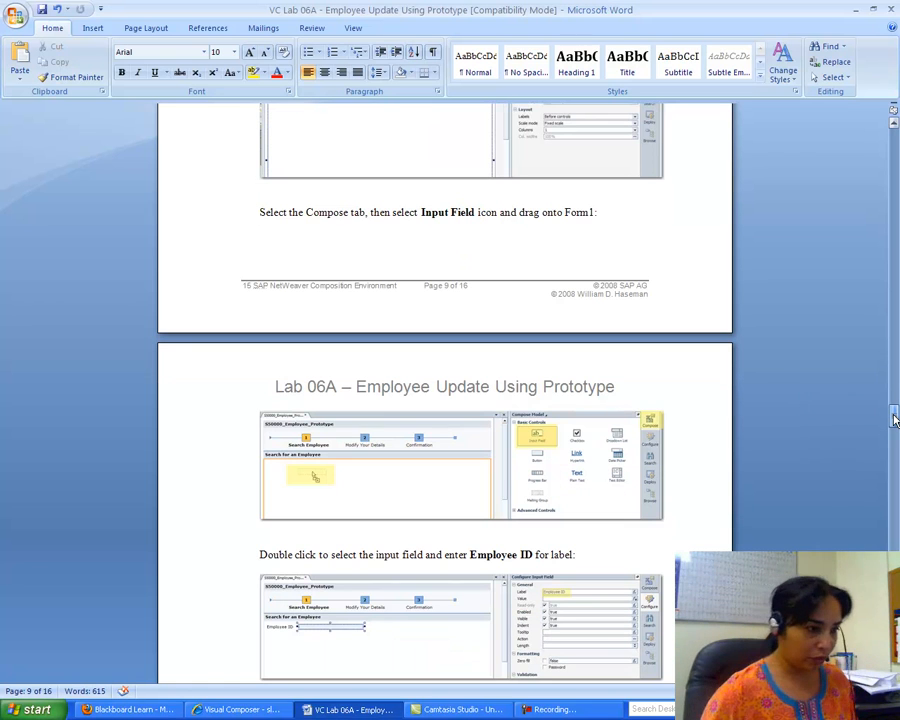
Return to Visual Composer, show the model's layout and set the title of Form1 to Search for an Employee.
click(268, 709)
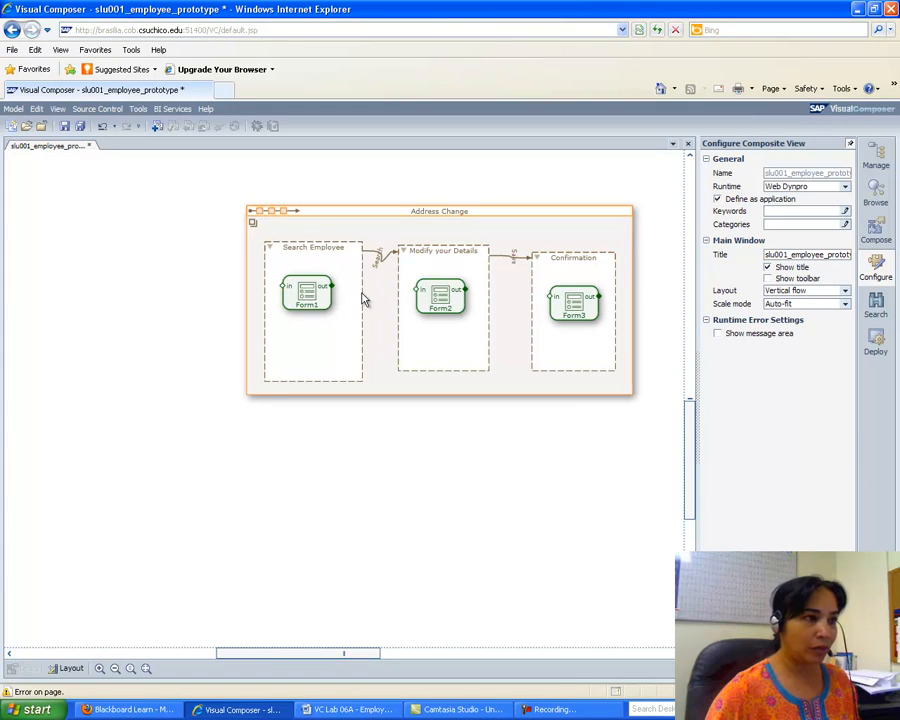
click(71, 668)
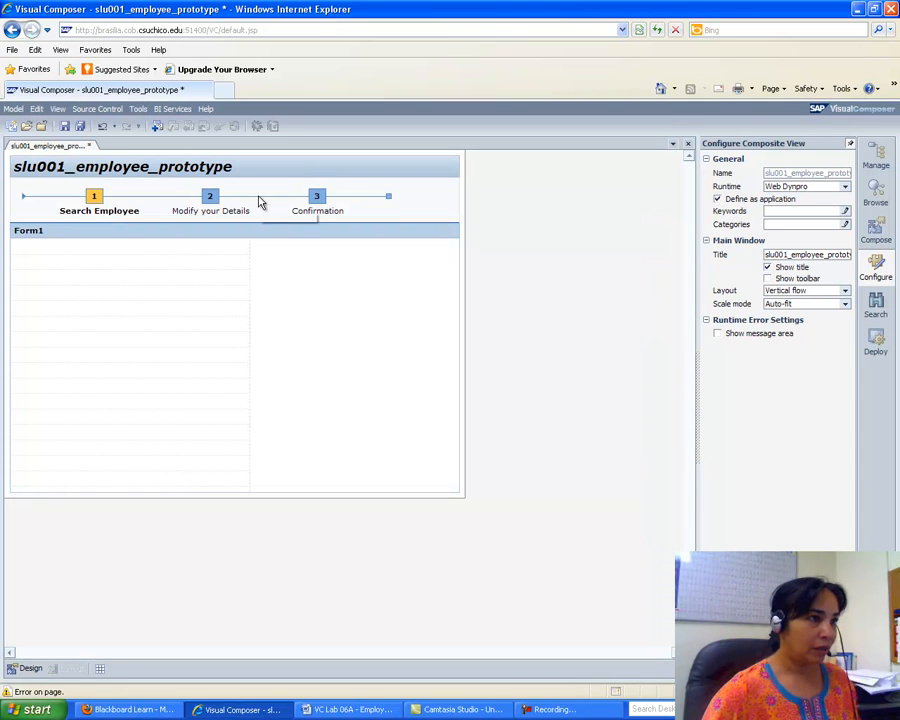
click(285, 237)
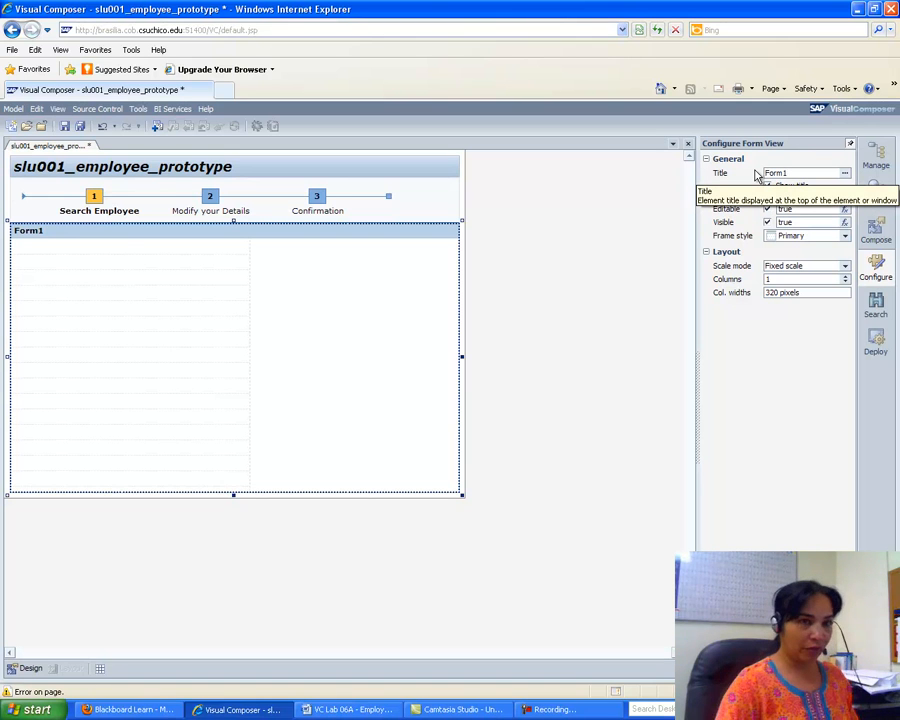
key(BackSpace)
key(BackSpace)
key(BackSpace)
key(BackSpace)
key(BackSpace)
text(S)
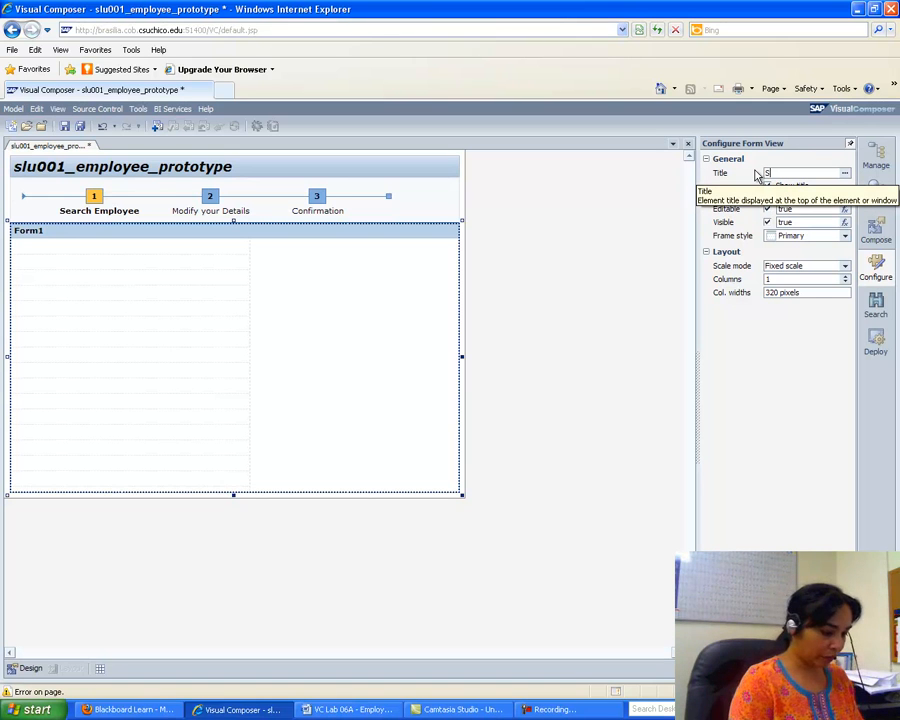
text(earch for an E)
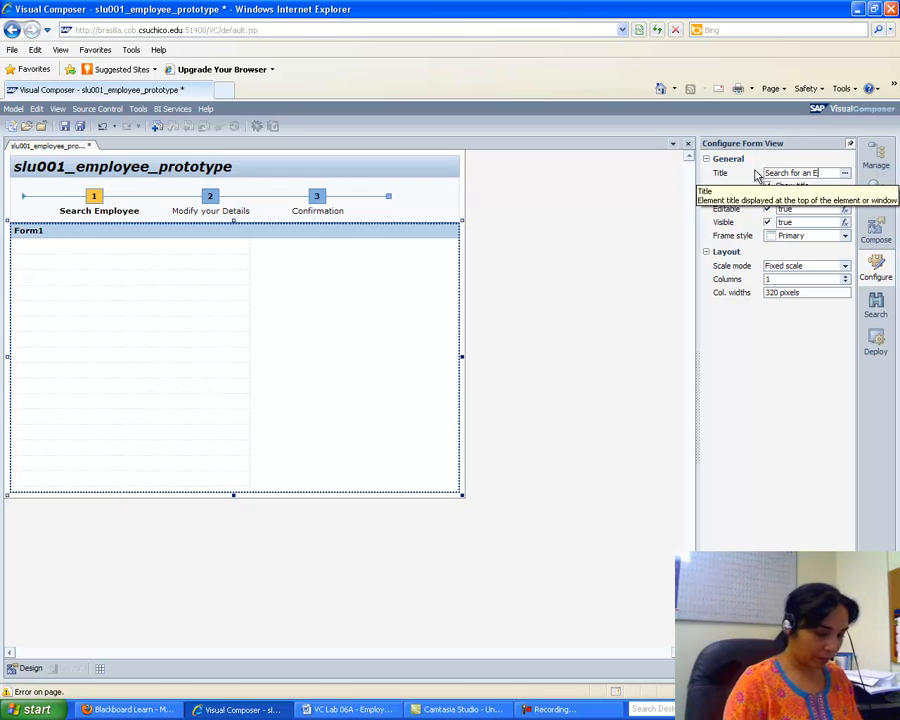
text(mployee)
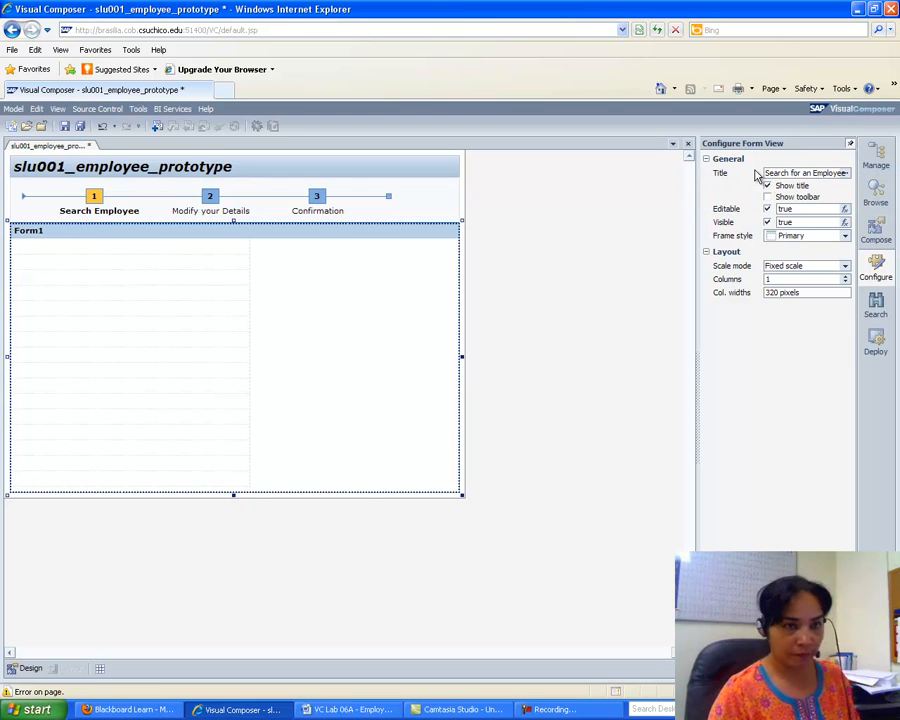
key(Return)
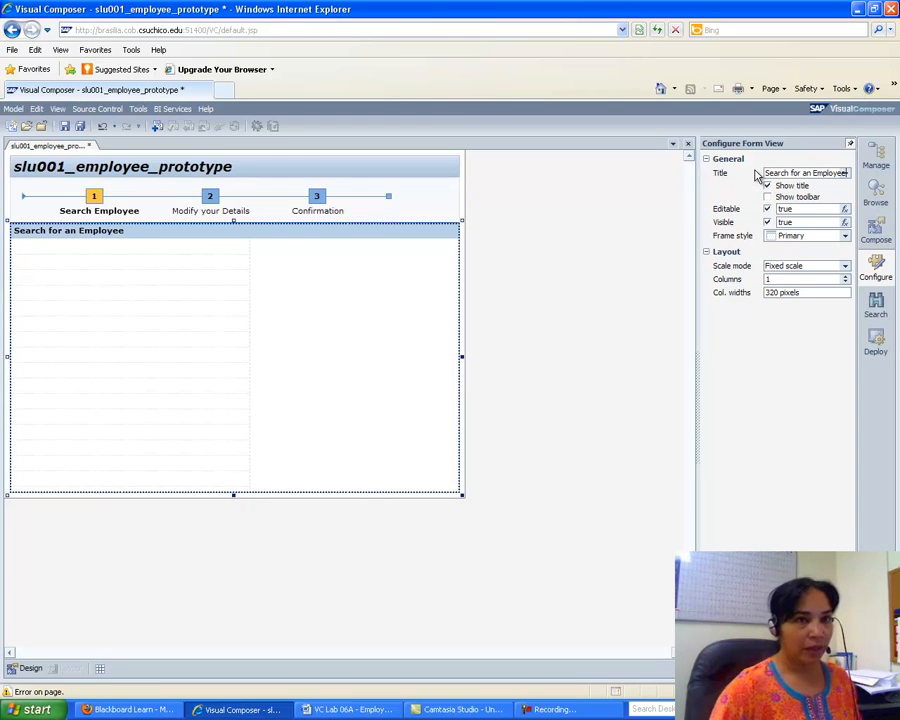
Add an input field to the first row of the Search for an Employee form and read its label instructions in the Word lab document.
click(877, 232)
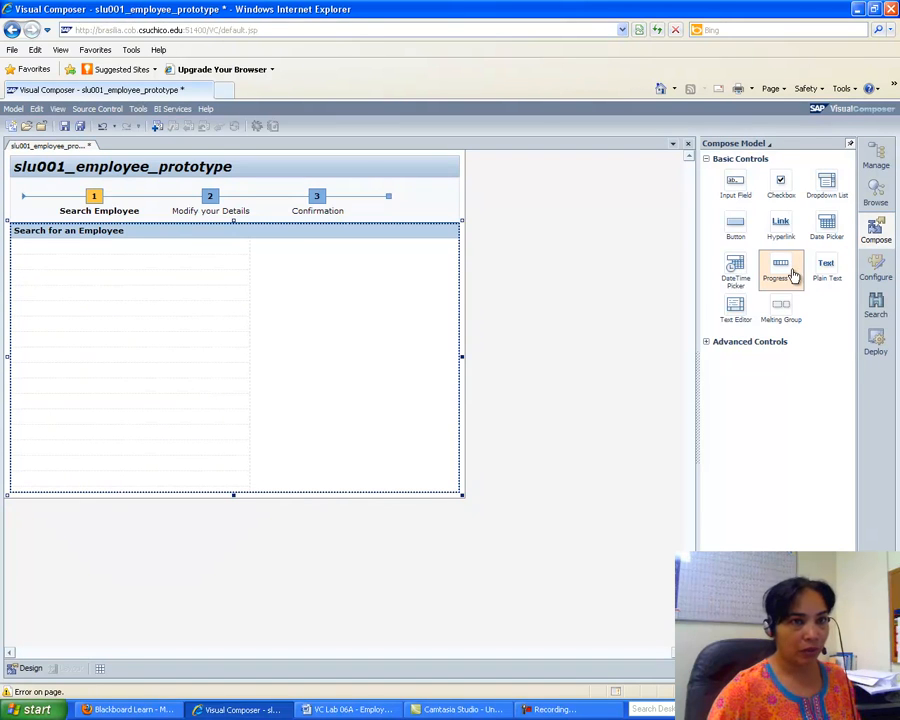
drag(735, 186, 77, 260)
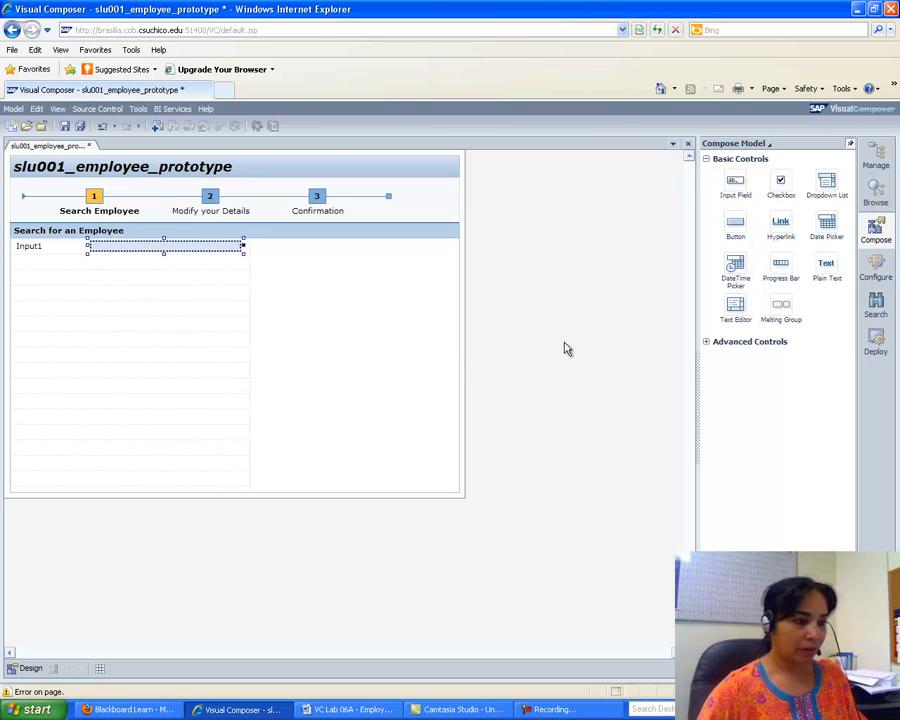
click(356, 709)
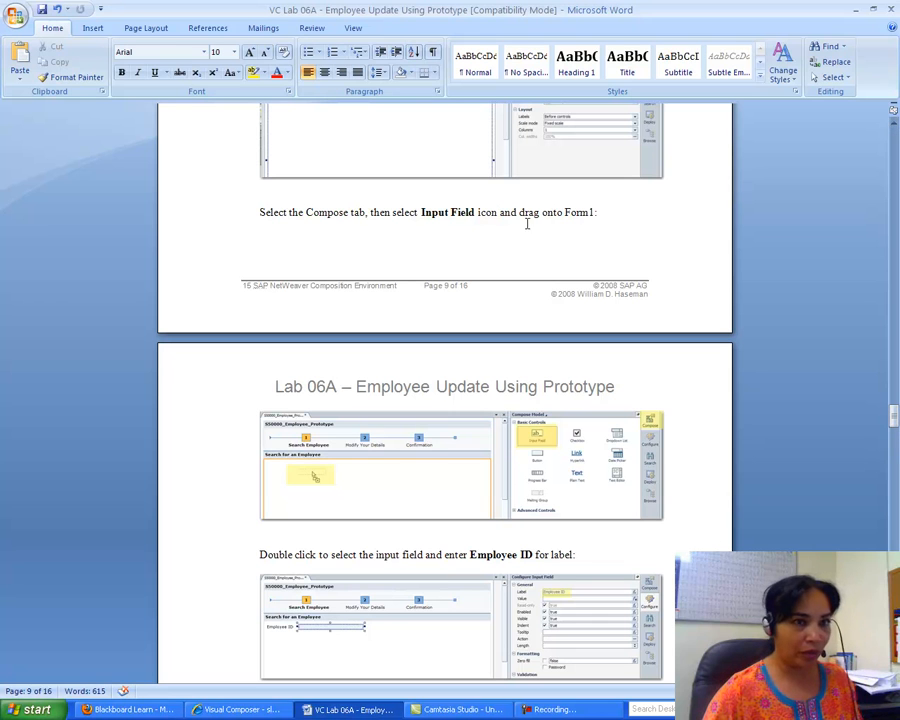
drag(895, 420, 896, 421)
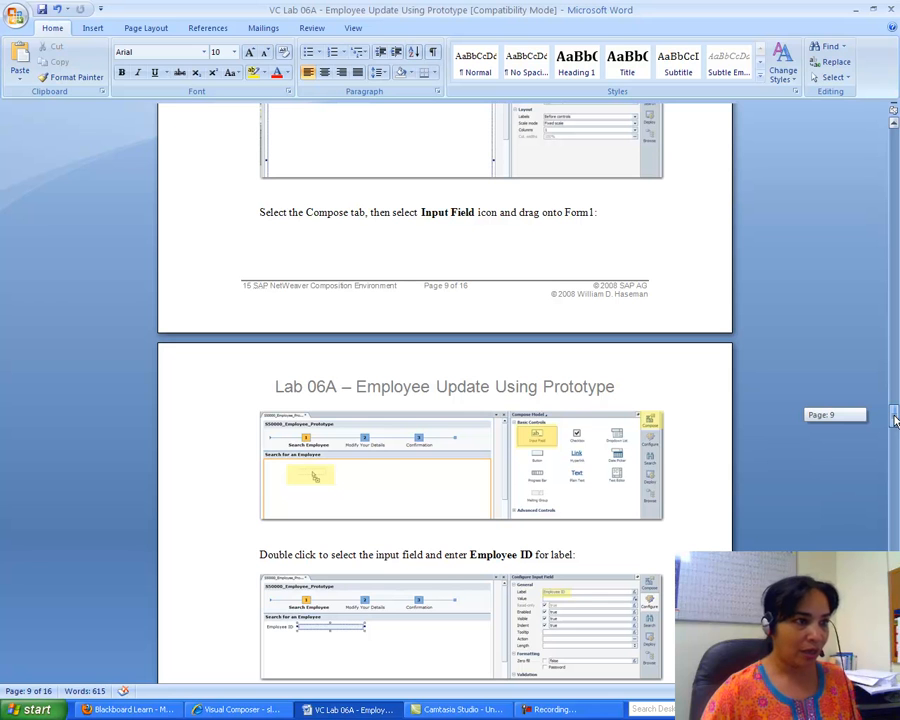
drag(895, 421, 895, 432)
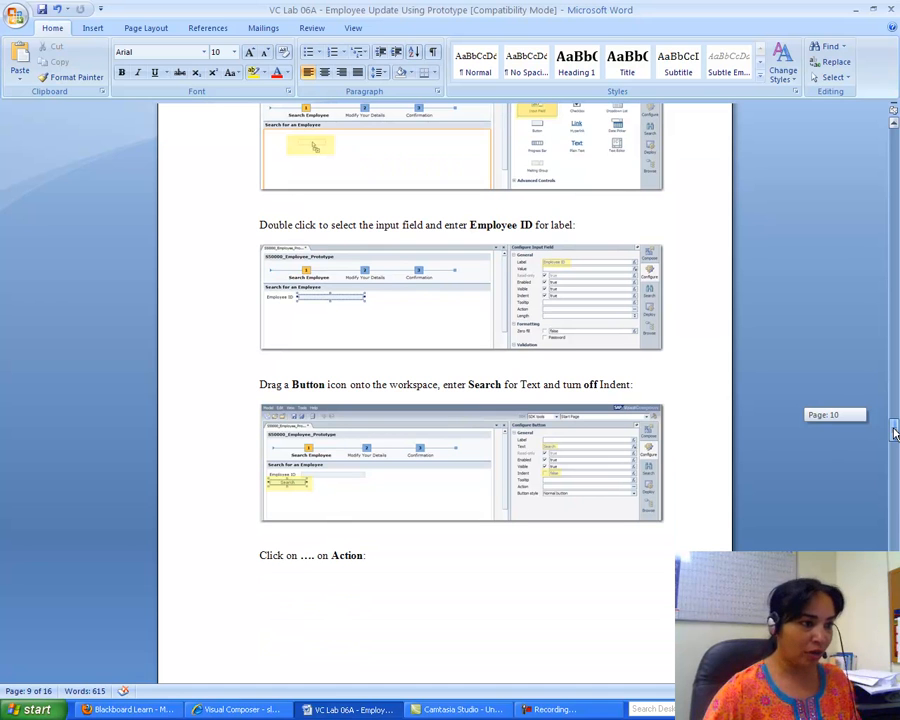
Return to Visual Composer and set the new input field's label to Employee ID, checking the spelling against the Word lab document.
click(240, 709)
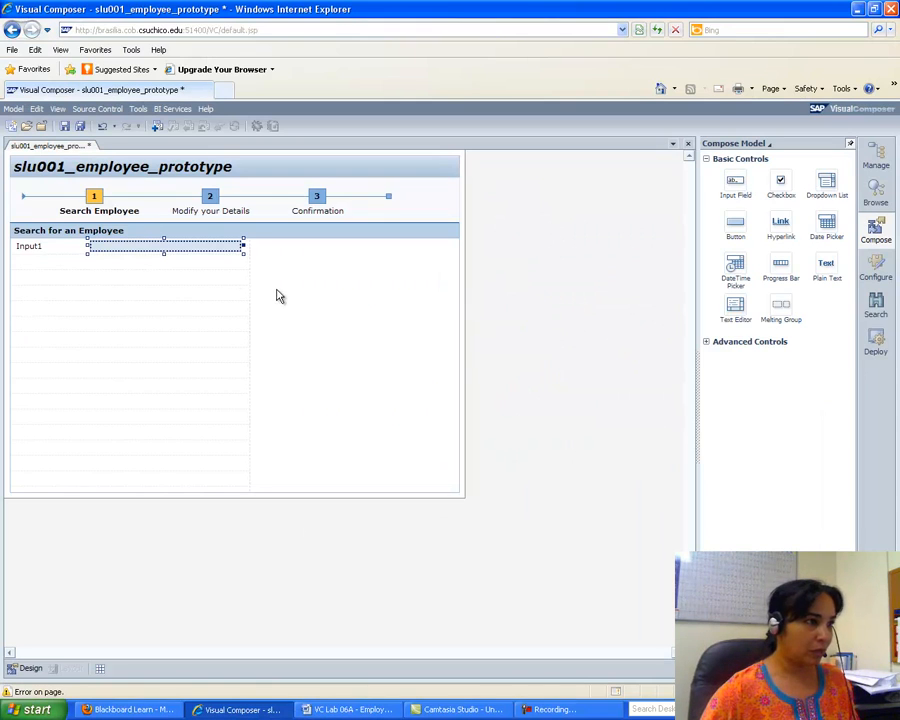
double_click(203, 246)
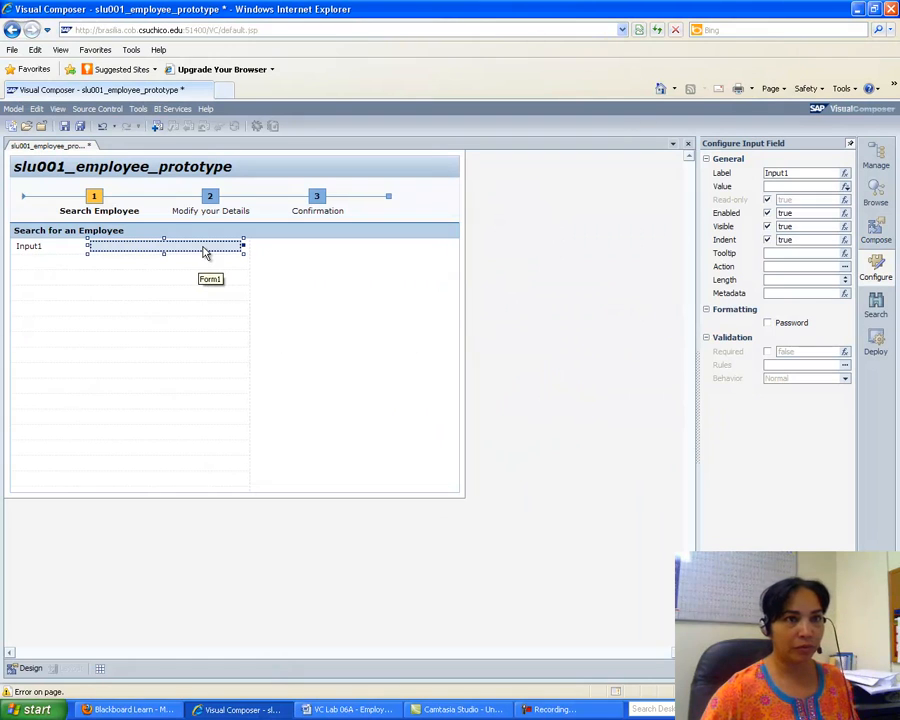
click(786, 174)
text(Em)
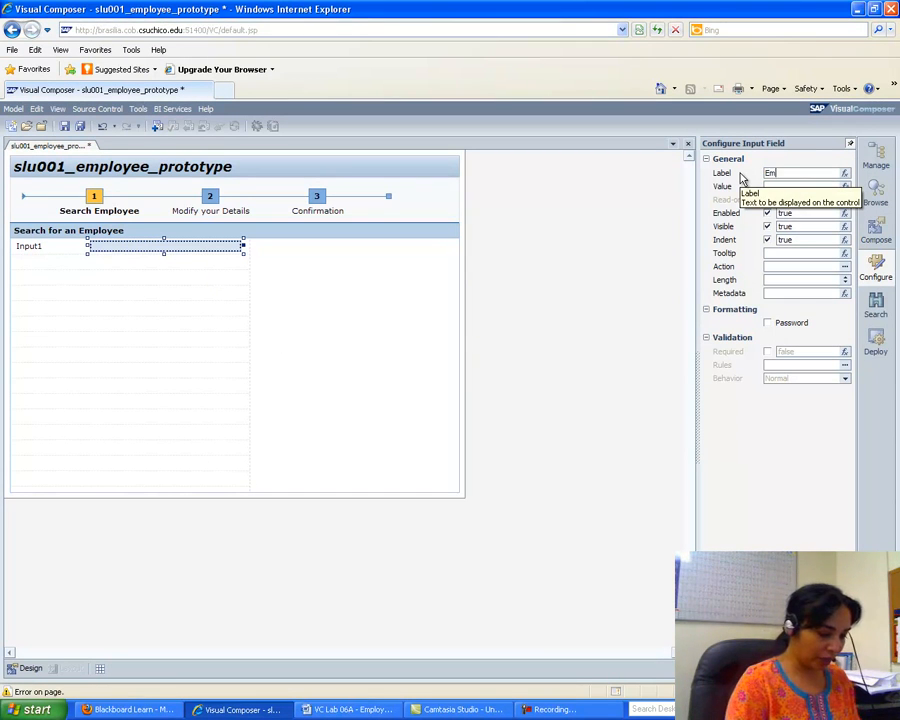
text(ployeeId)
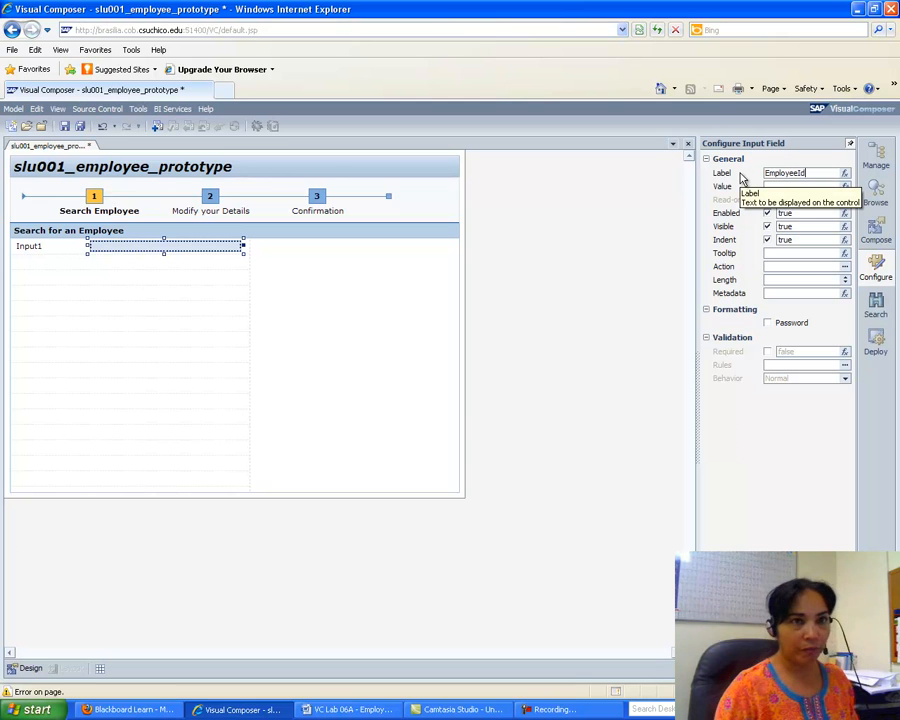
key(BackSpace)
text(D)
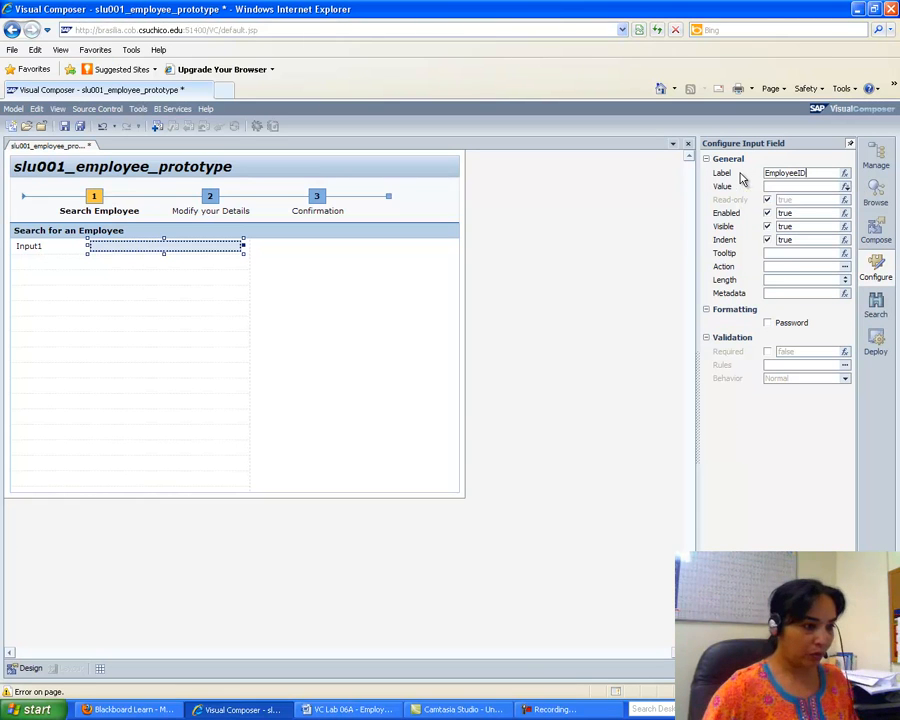
click(380, 710)
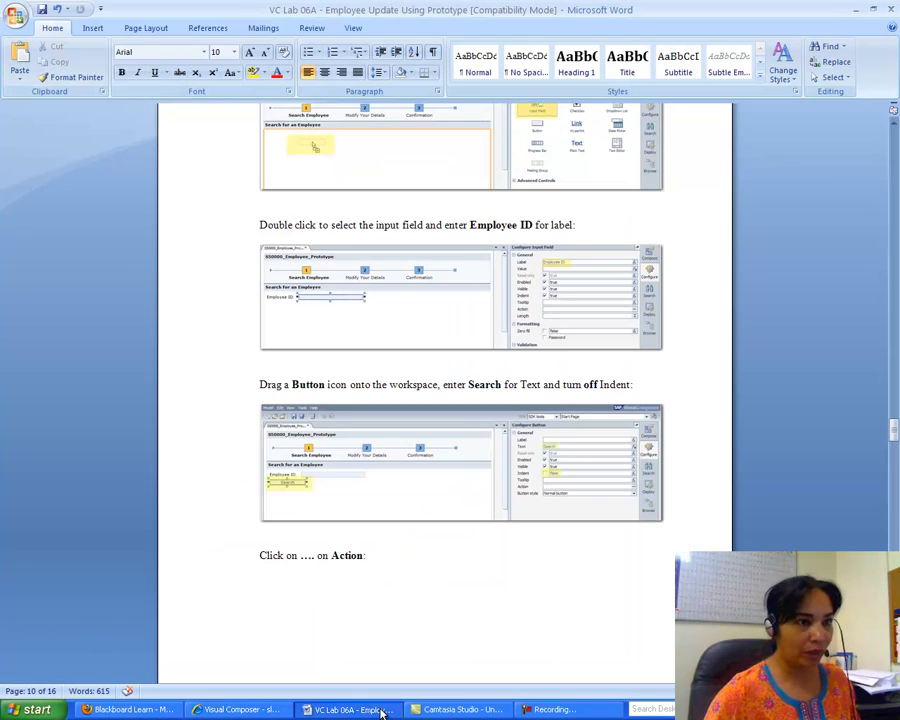
click(240, 709)
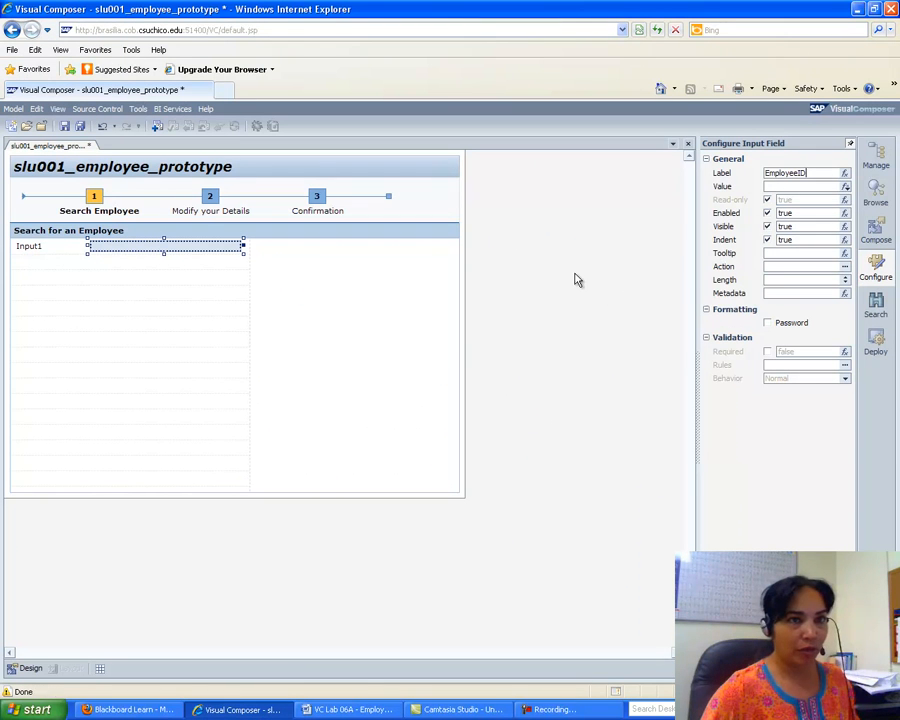
click(797, 173)
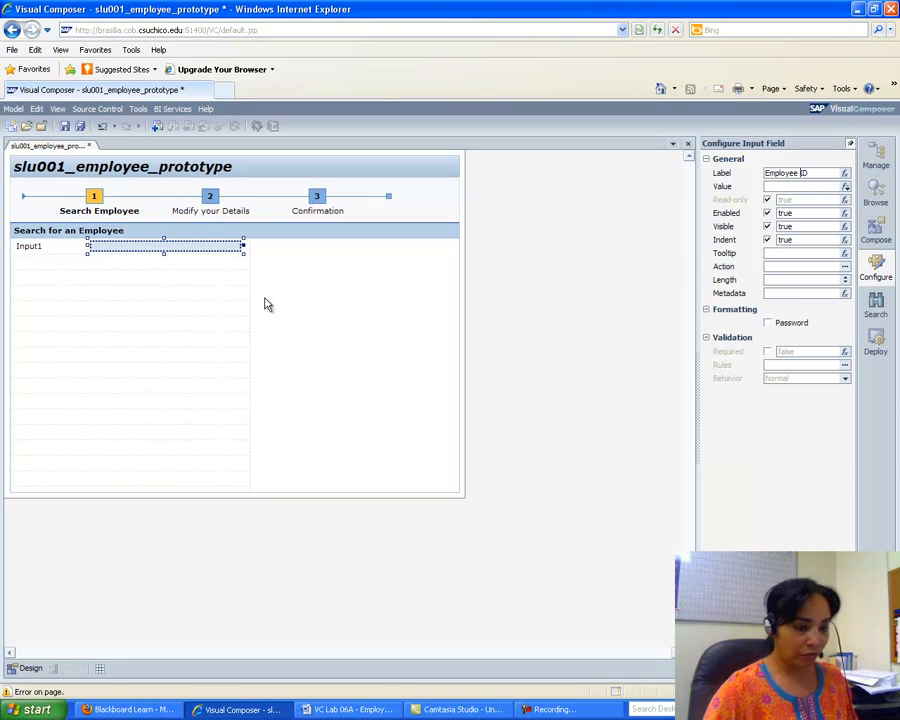
key(Return)
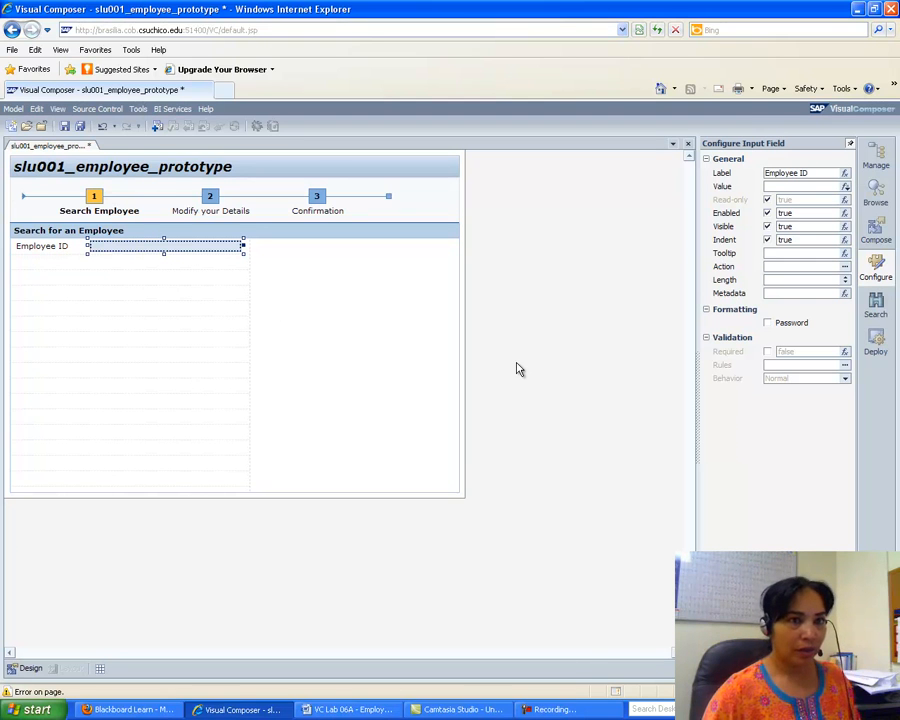
Check the button instructions in the Word lab document and add a button below the Employee ID field in Visual Composer.
click(326, 709)
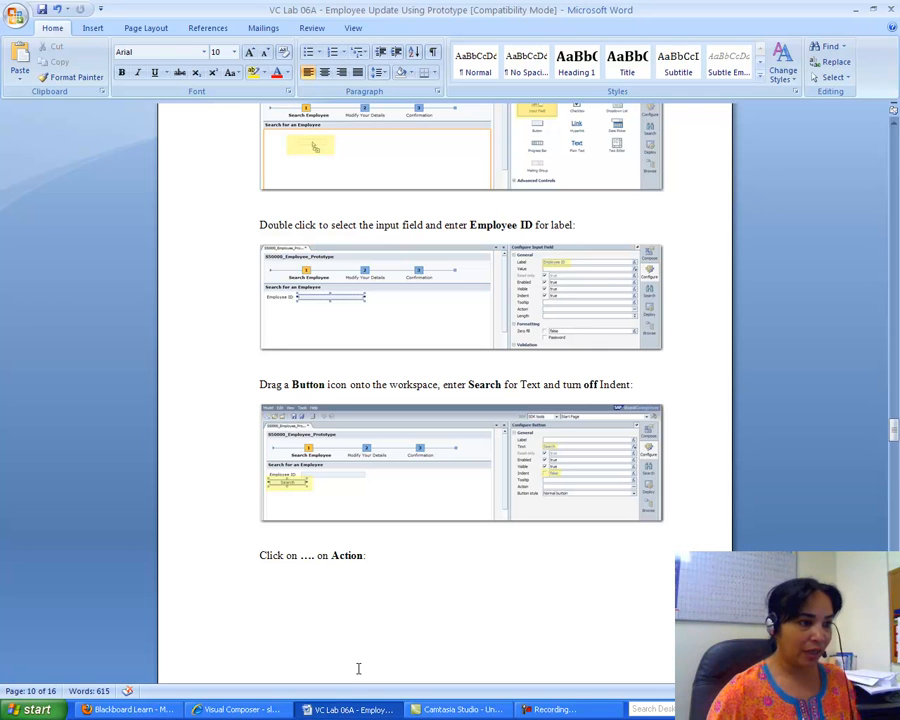
click(245, 710)
click(873, 233)
drag(736, 227, 128, 266)
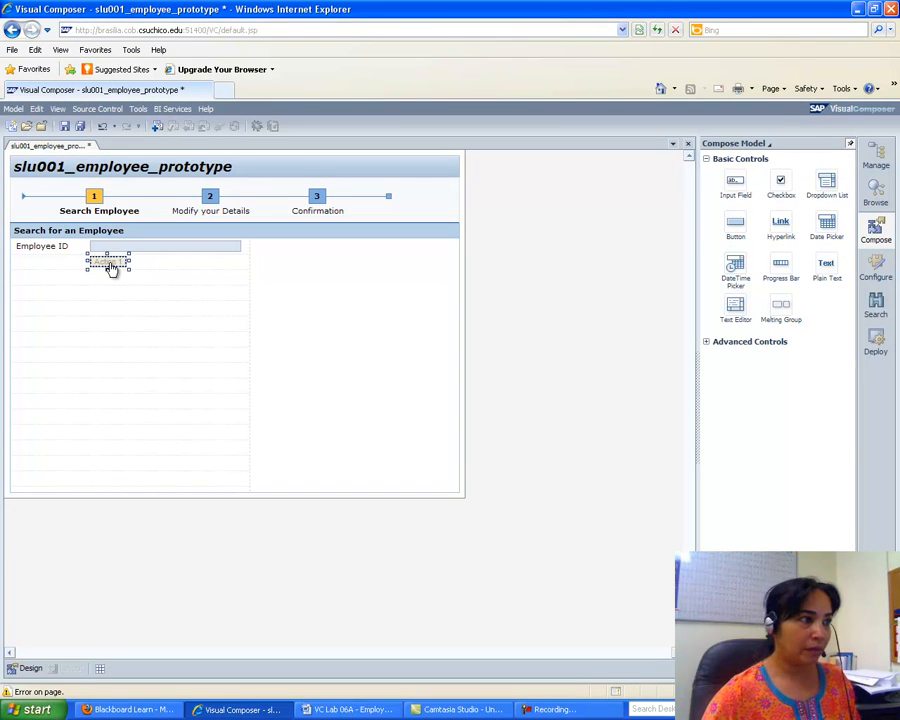
Check the button settings in the Word lab document, set the new button's text to Search in Visual Composer and turn off Indent.
double_click(110, 267)
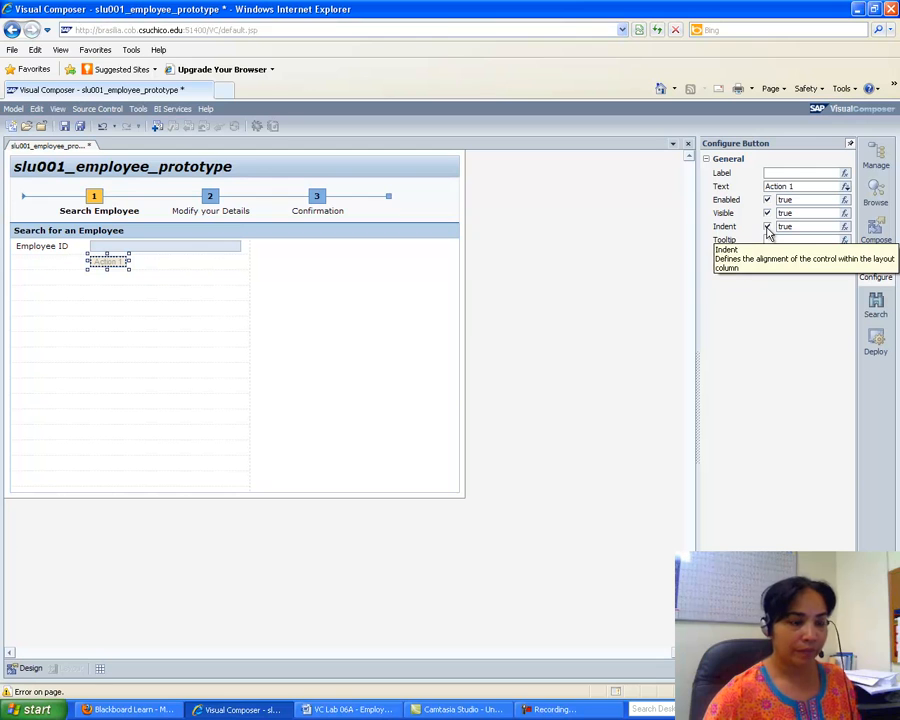
click(348, 709)
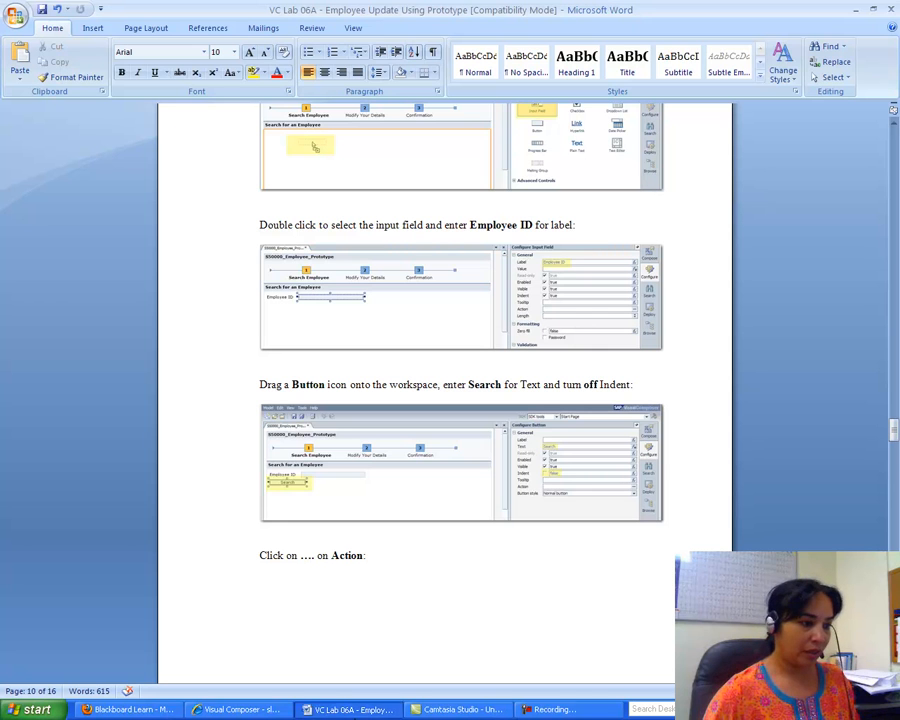
click(240, 709)
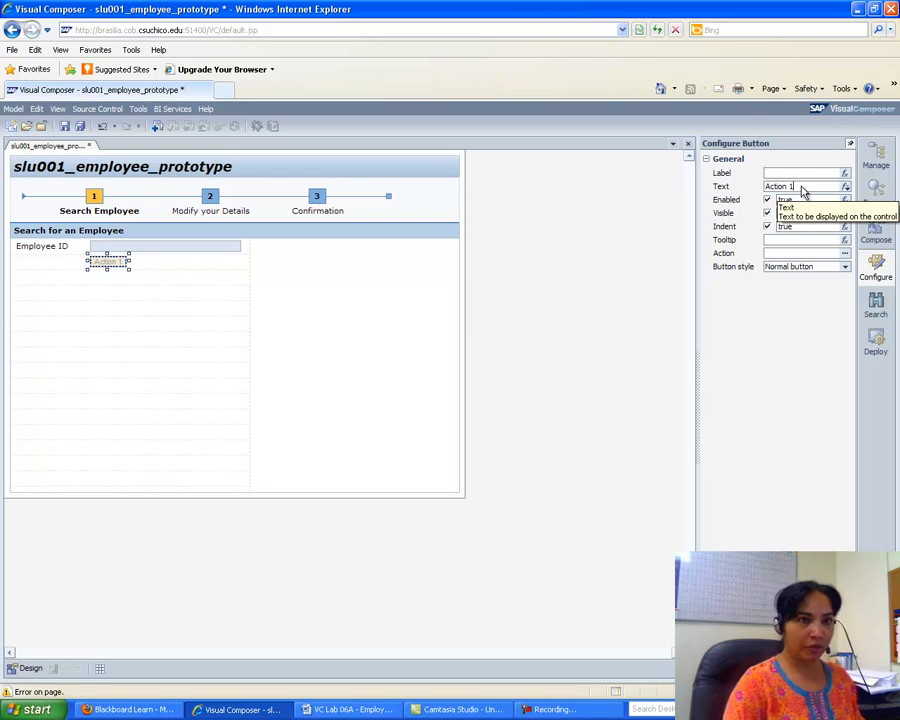
key(BackSpace)
key(BackSpace)
key(BackSpace)
text(Search)
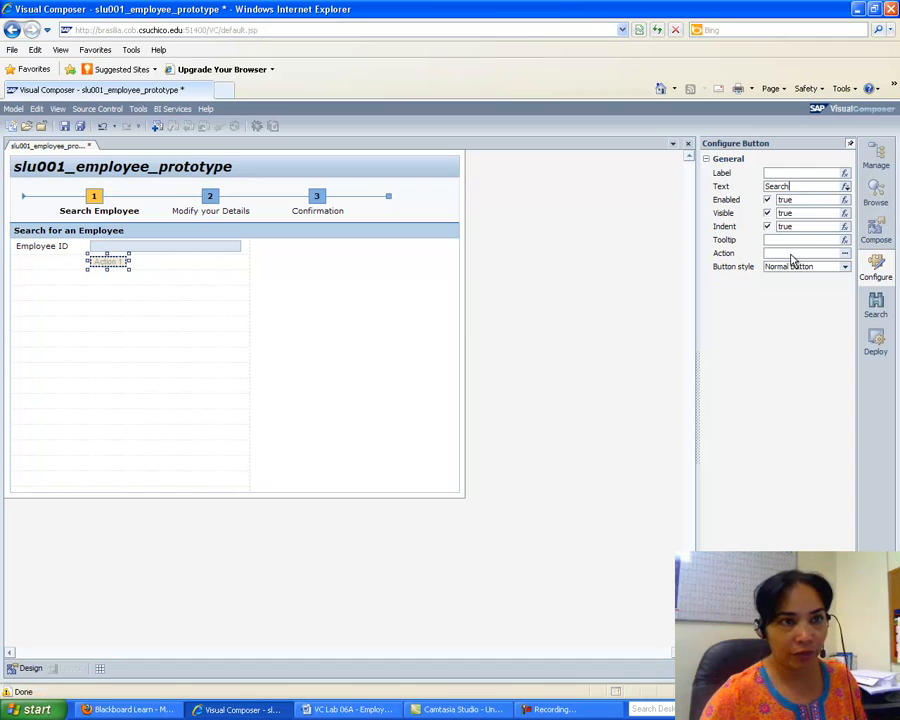
click(768, 227)
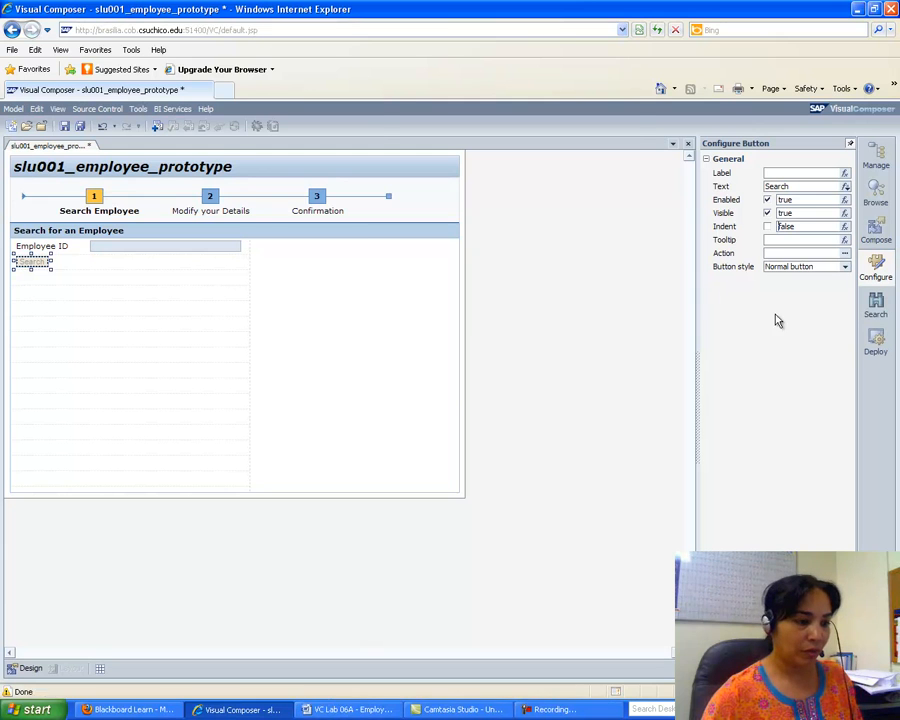
Read the instructions on defining the Search button's transition action in the Word lab document.
click(350, 709)
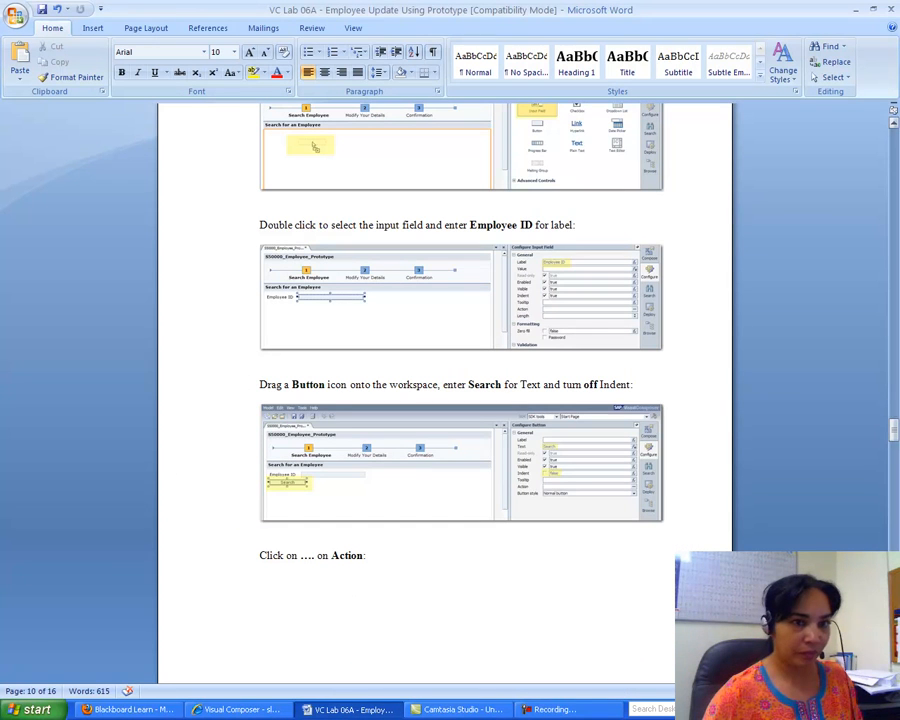
drag(890, 426, 895, 472)
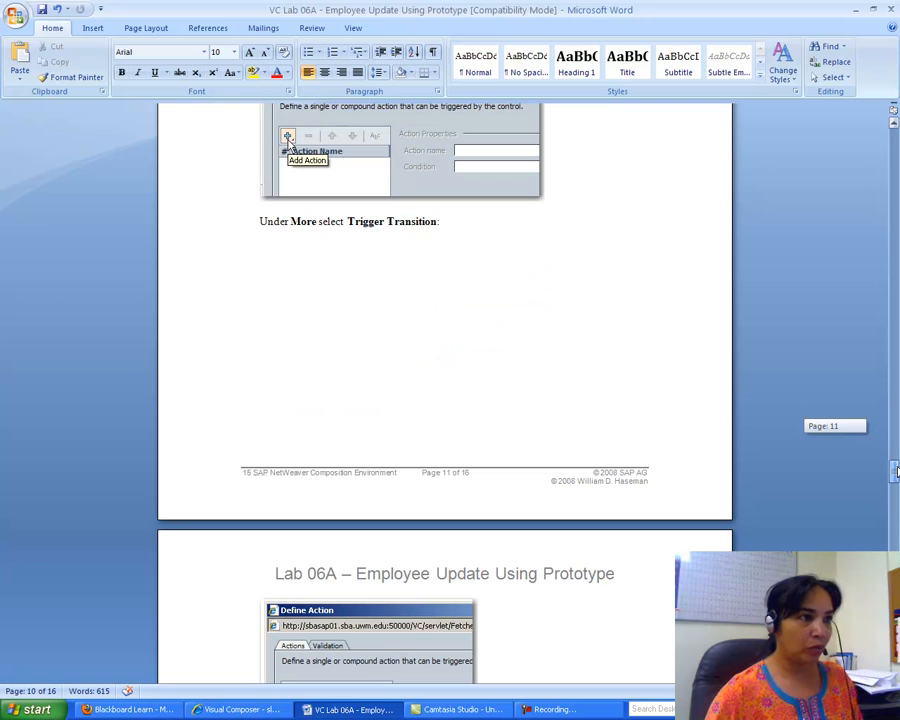
drag(895, 472, 895, 497)
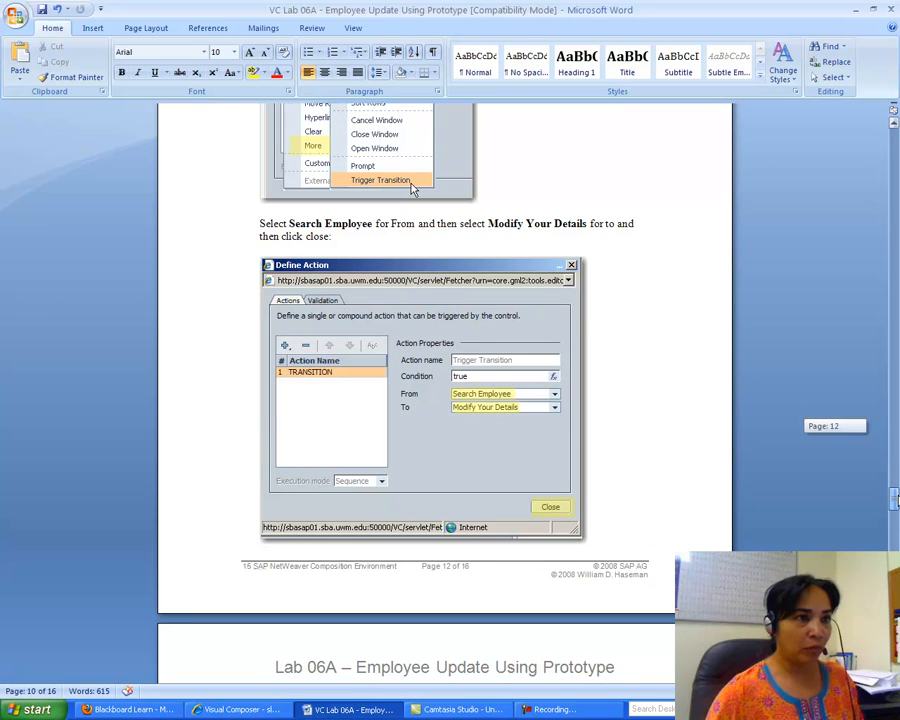
drag(895, 497, 895, 507)
Return to Visual Composer and add a Trigger Transition action to the Search button.
click(240, 709)
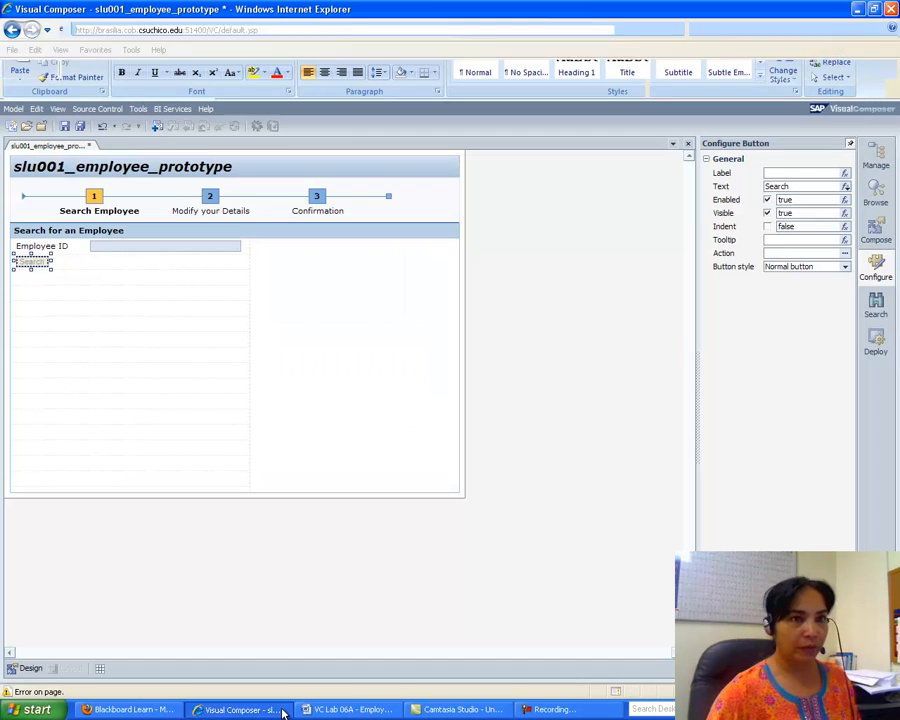
click(780, 252)
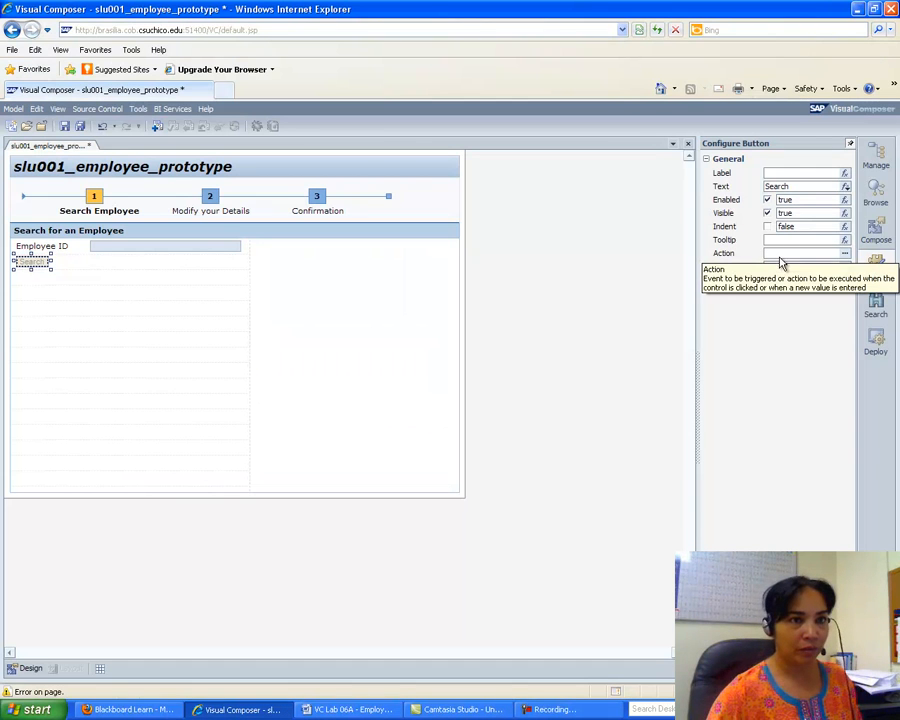
click(846, 254)
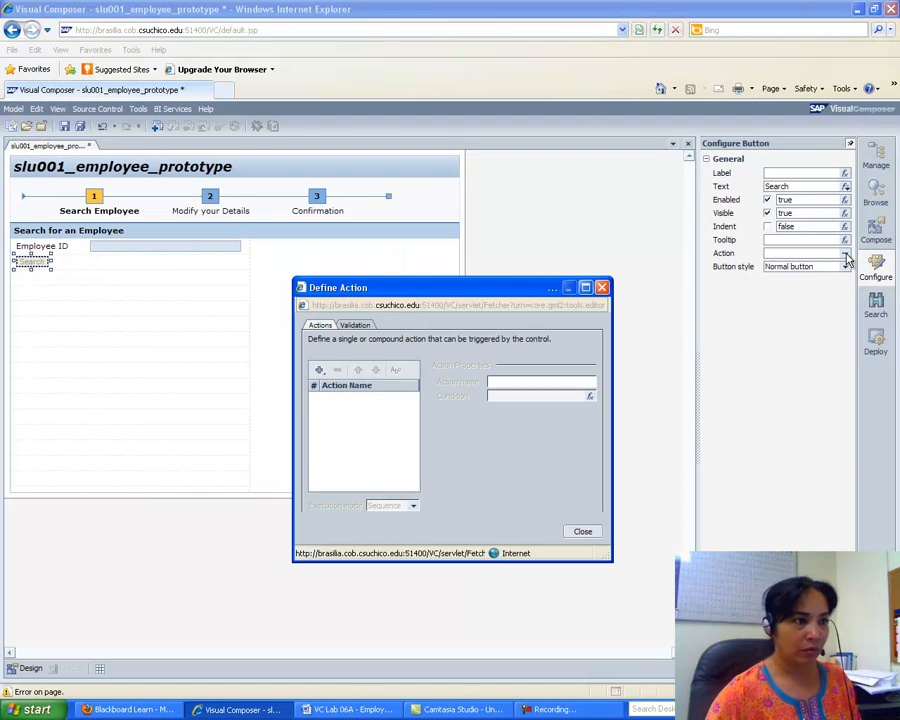
click(320, 371)
click(348, 481)
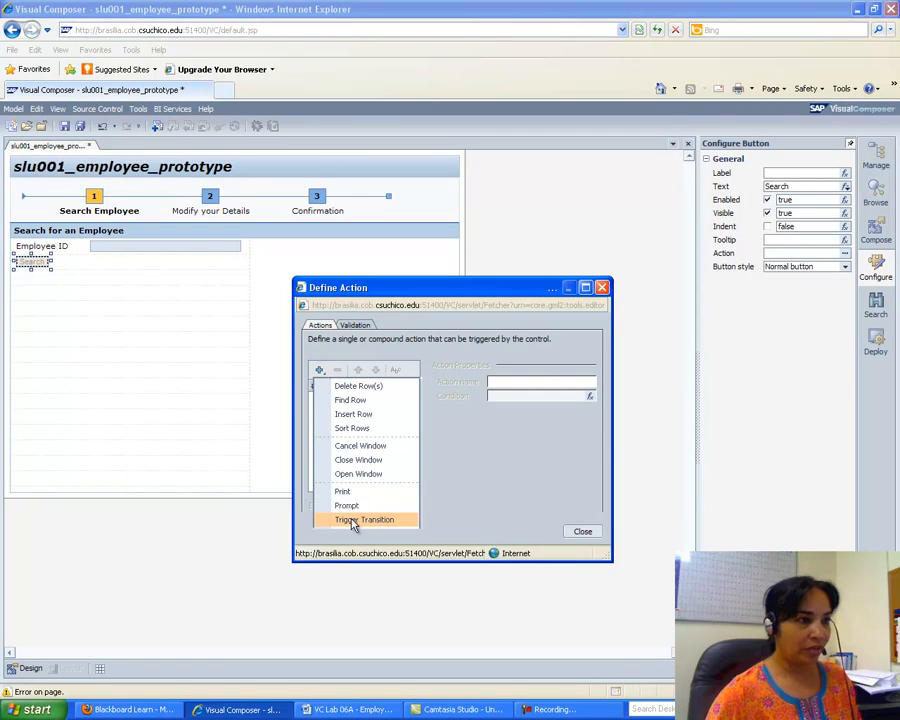
click(352, 520)
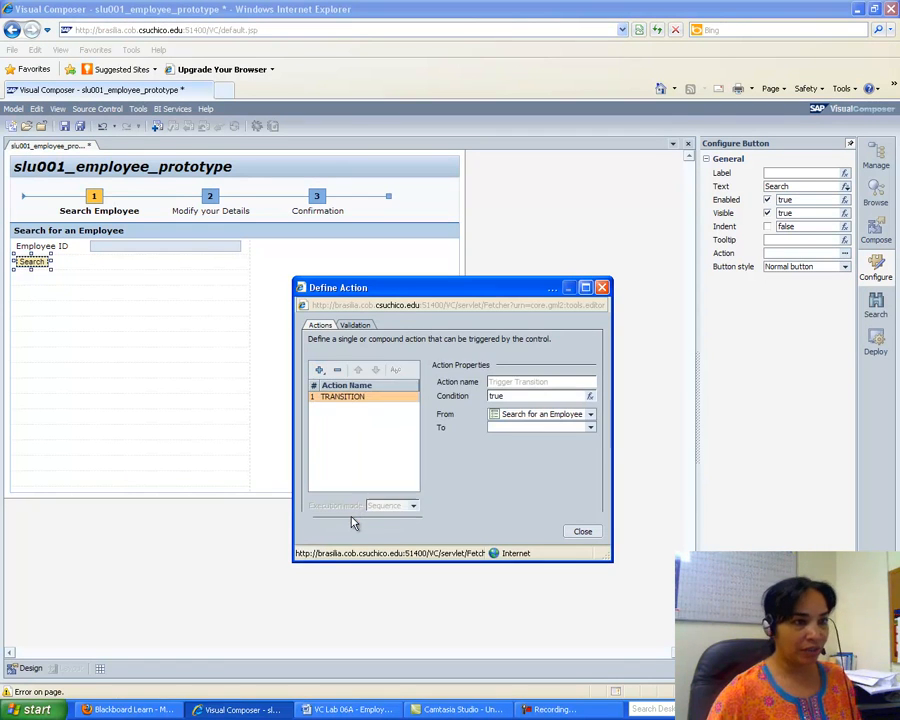
Set the Search button's transition to go from Search Employee to Modify your Details and close the action definition.
click(591, 414)
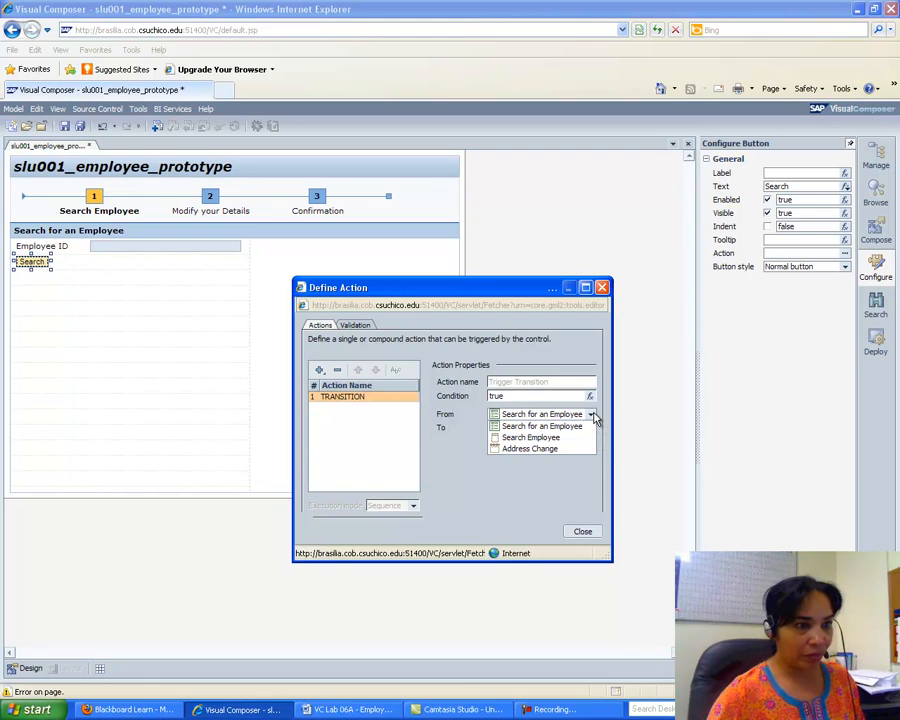
click(556, 437)
click(591, 428)
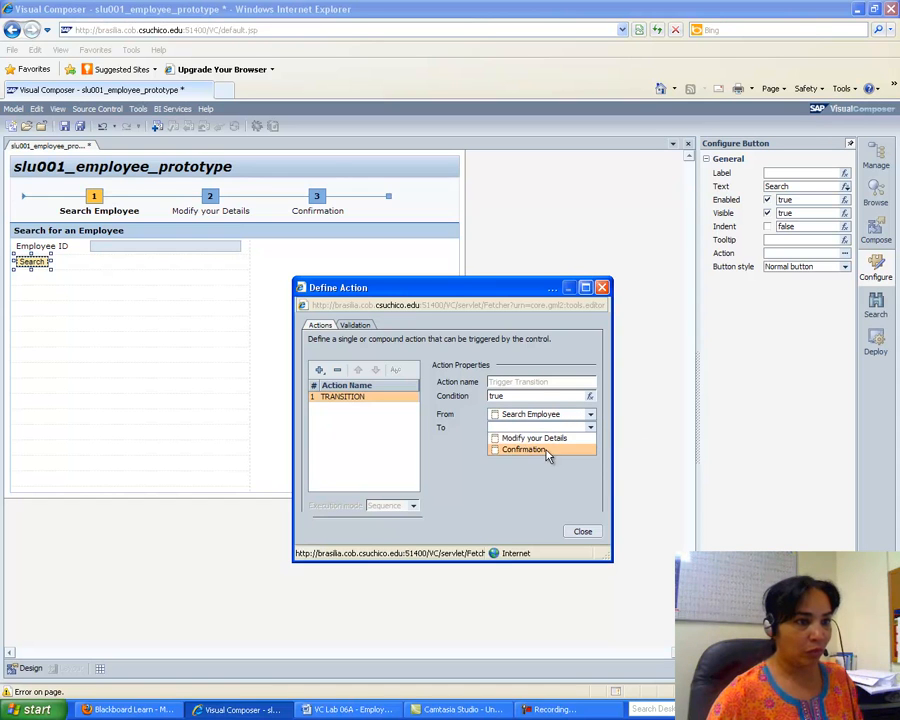
click(546, 439)
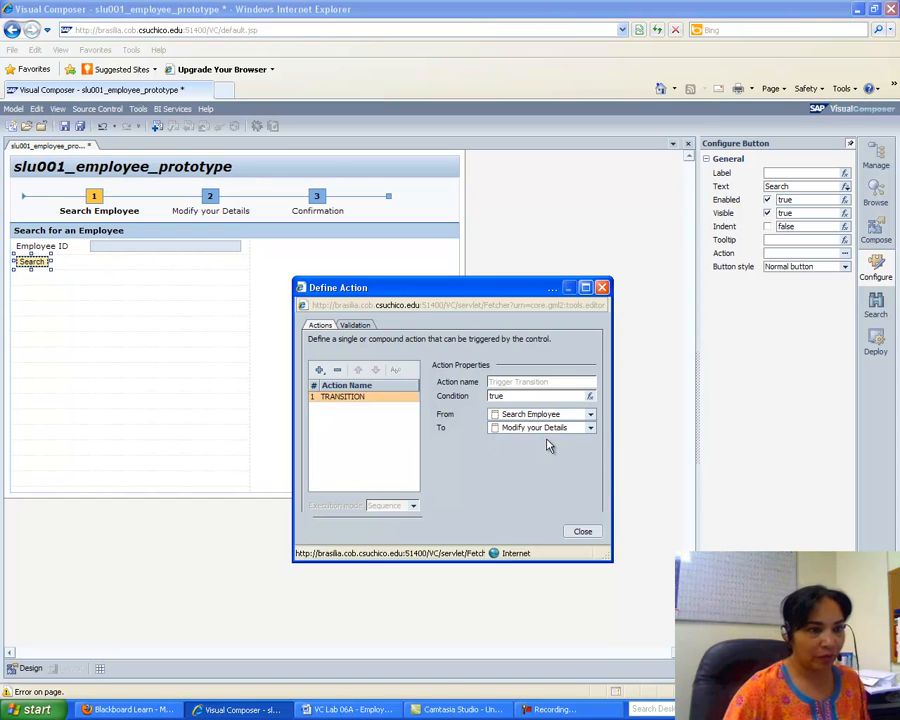
click(582, 533)
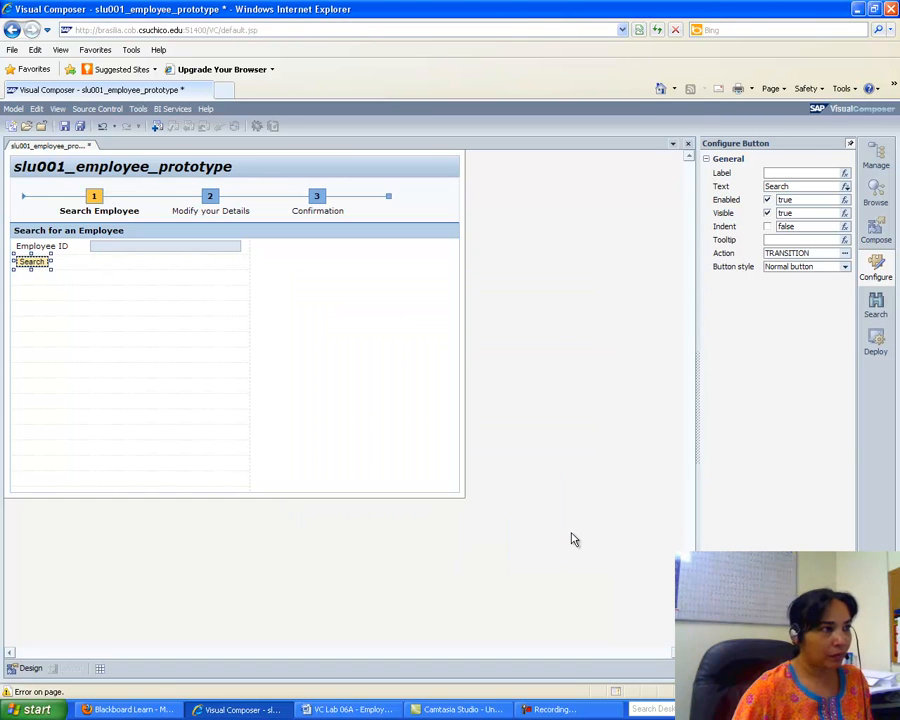
click(573, 540)
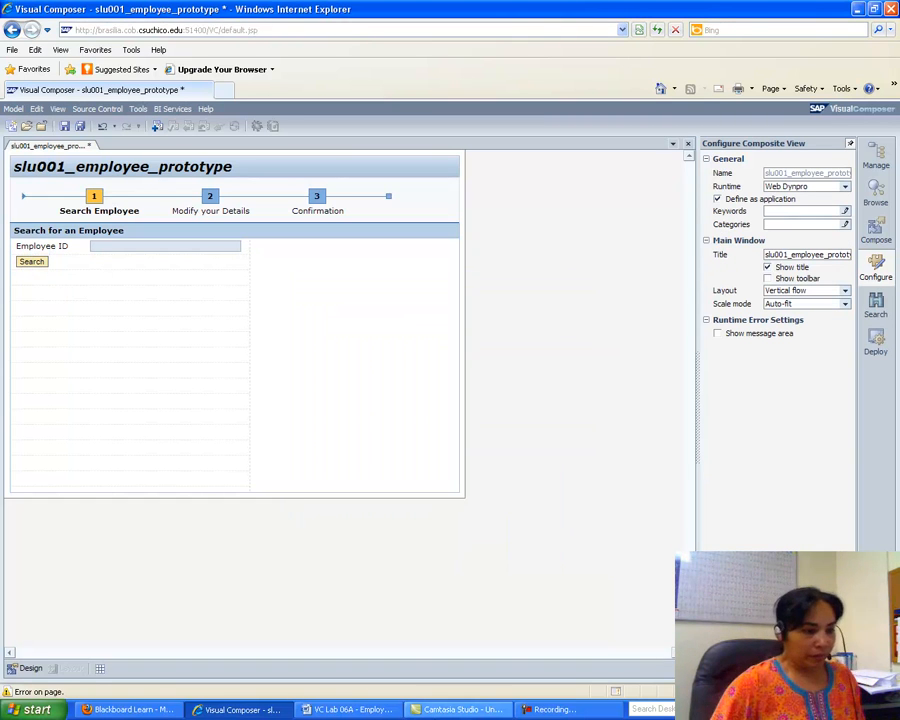
Switch to the Word lab document and read the instructions and control table for the Modify Your Details form.
click(386, 711)
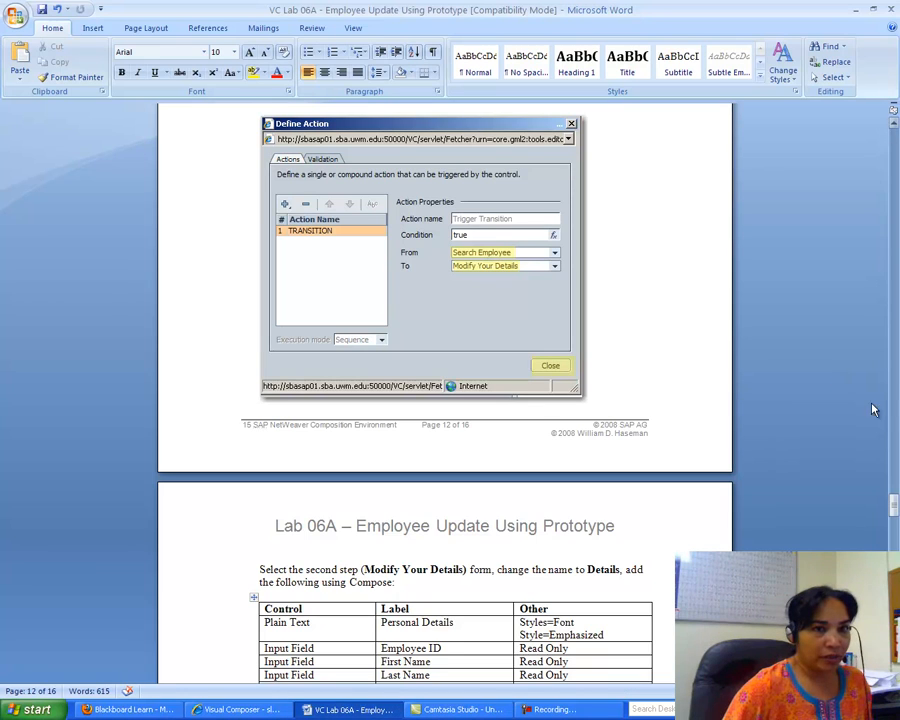
drag(895, 508, 895, 525)
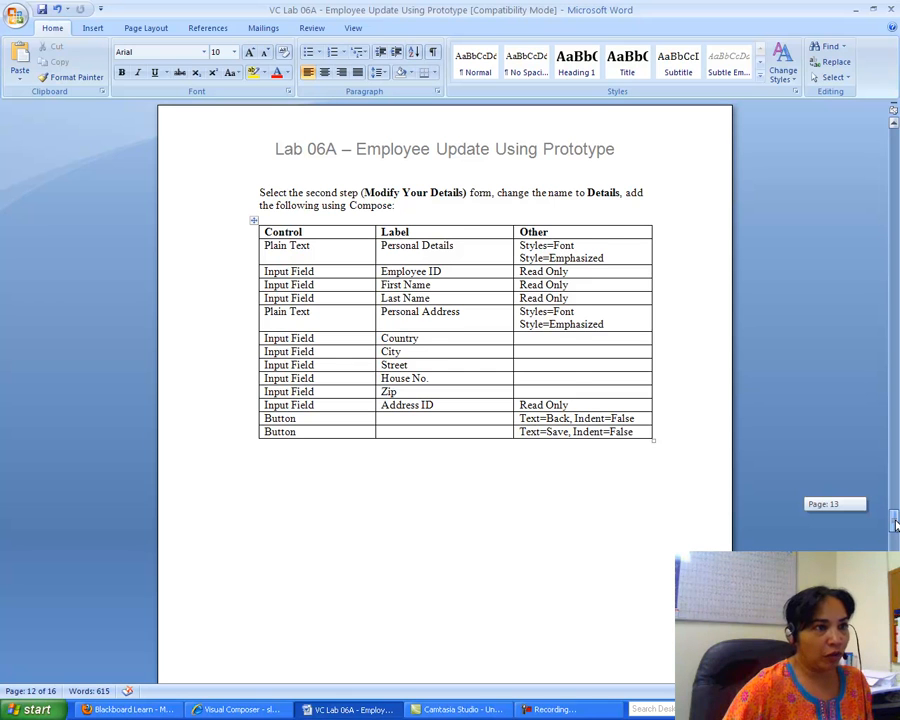
drag(895, 525, 896, 527)
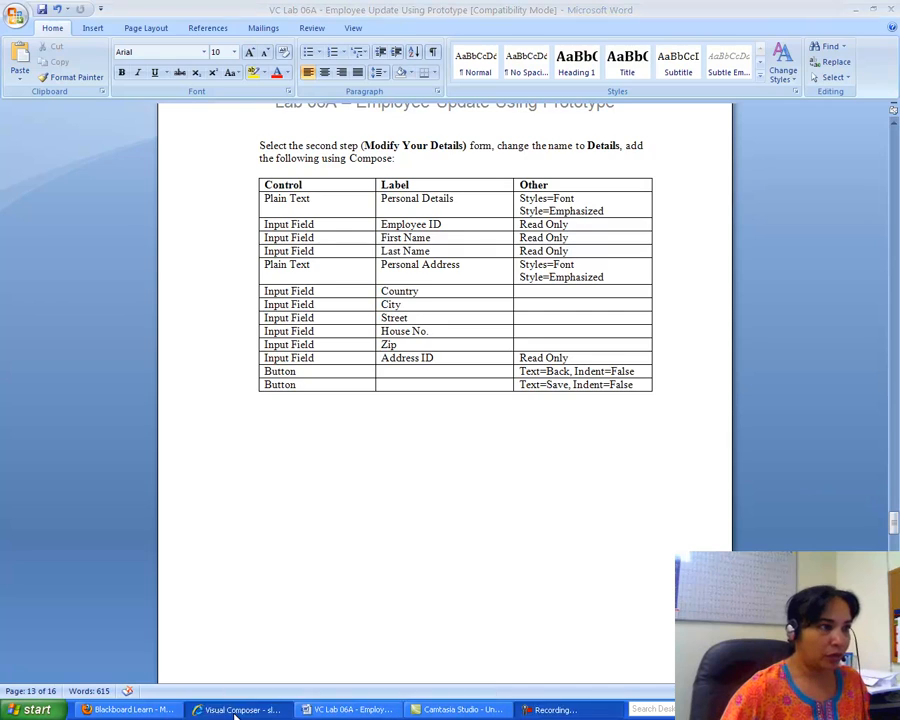
Return to Visual Composer and set the title of the Modify your Details step's form to Details.
click(240, 709)
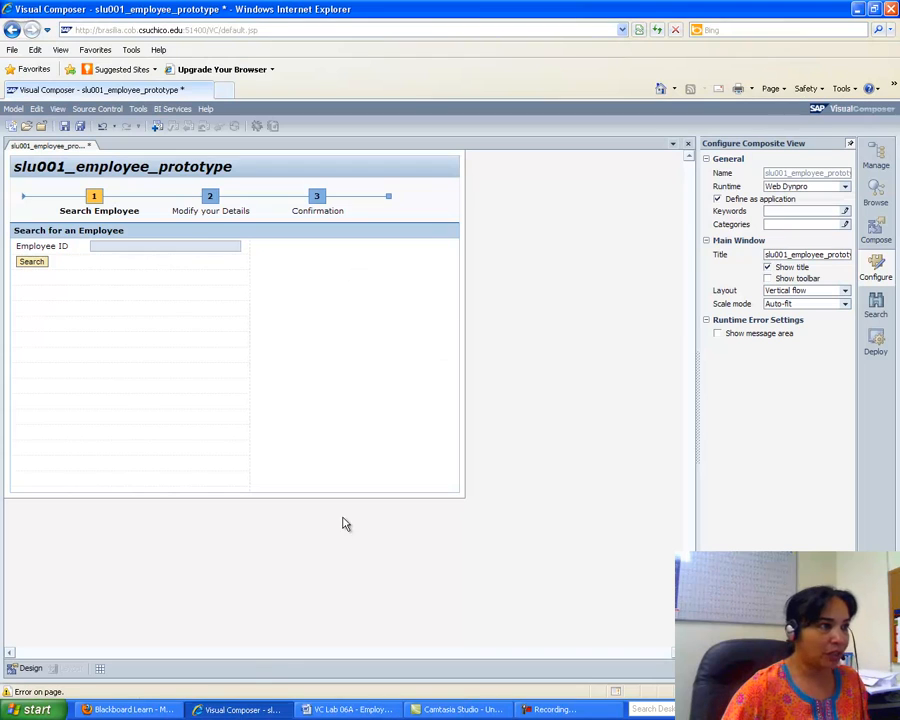
click(210, 197)
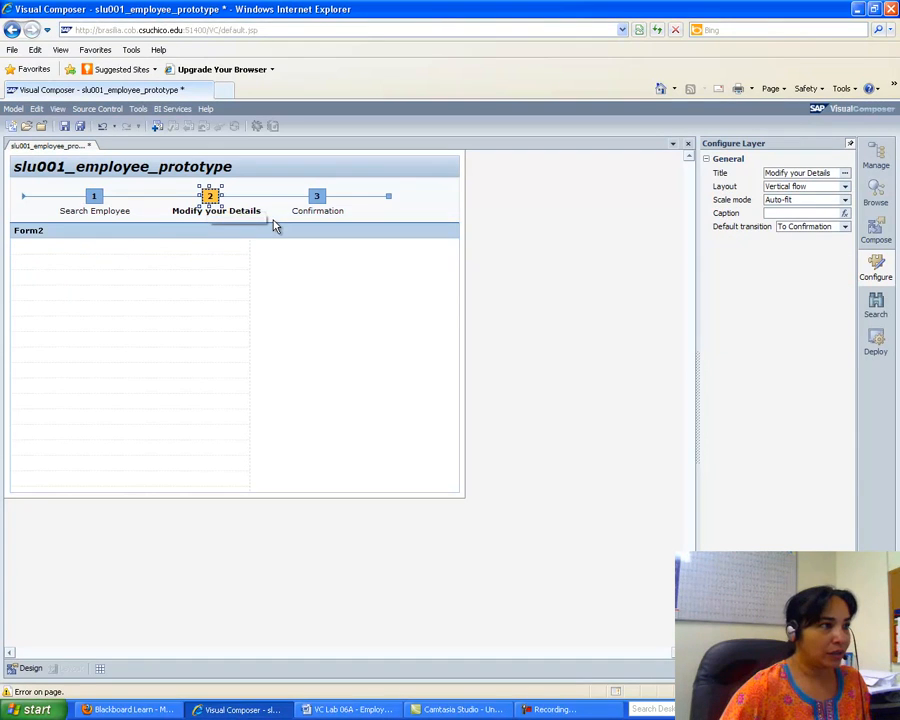
click(347, 240)
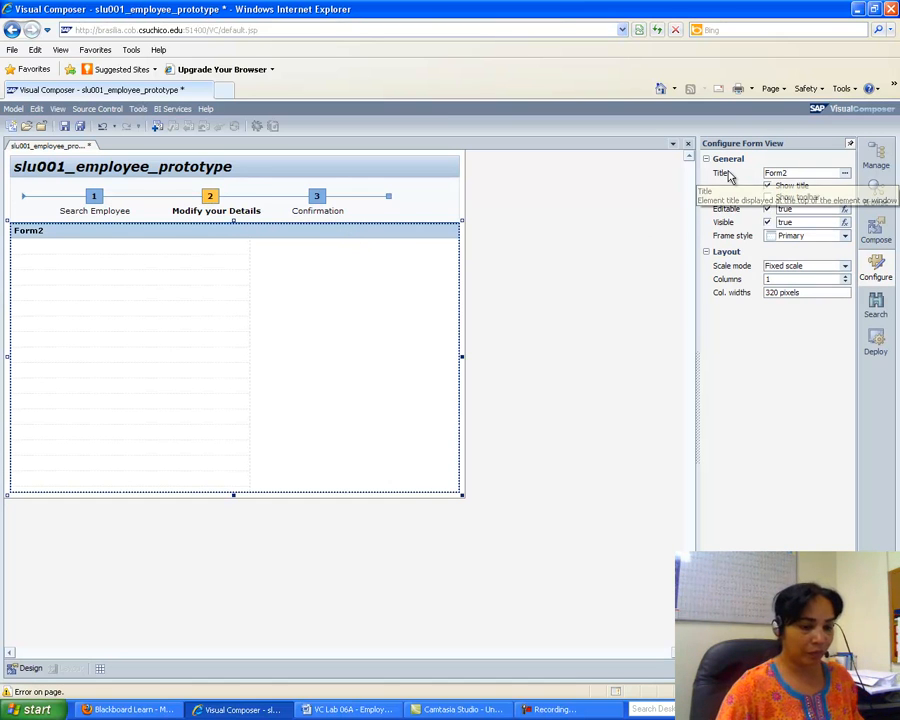
key(BackSpace)
key(BackSpace)
key(BackSpace)
text(De)
key(Return)
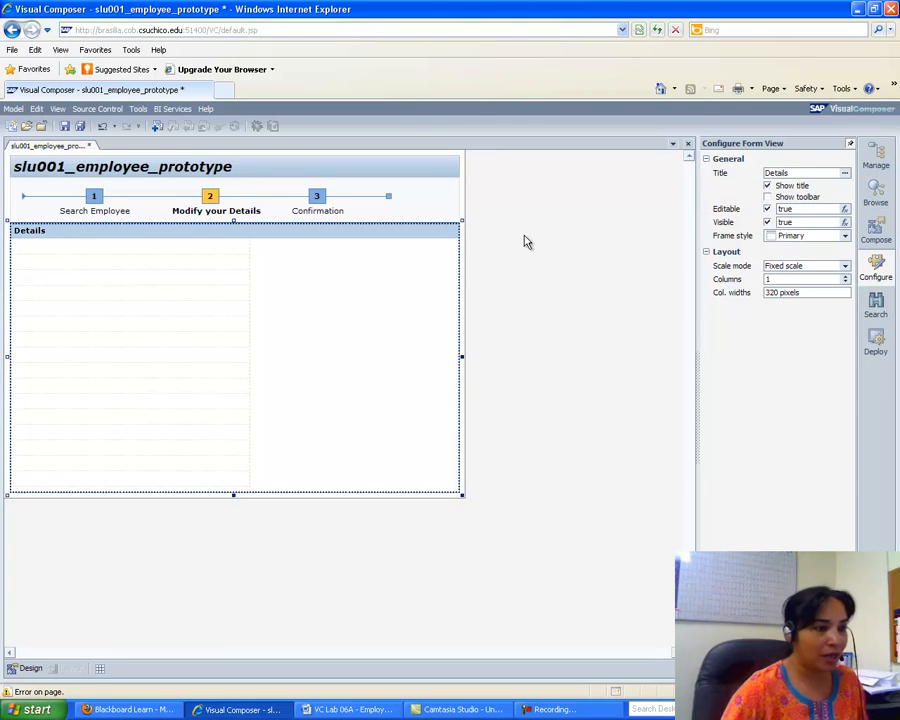
Check the label and font style required for the first Plain Text control in the Word lab document.
click(350, 709)
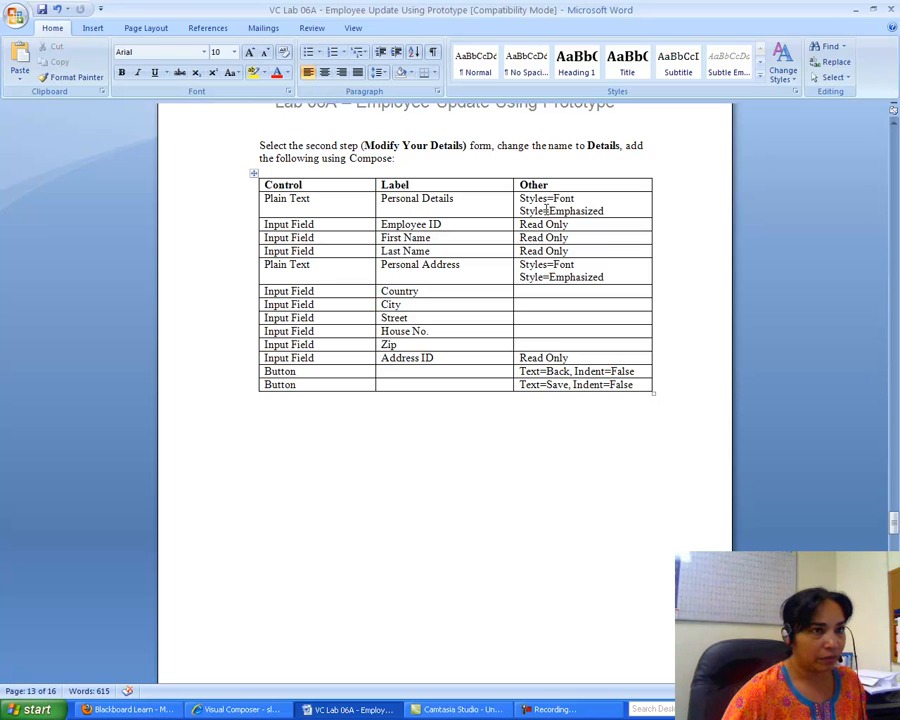
drag(537, 209, 520, 211)
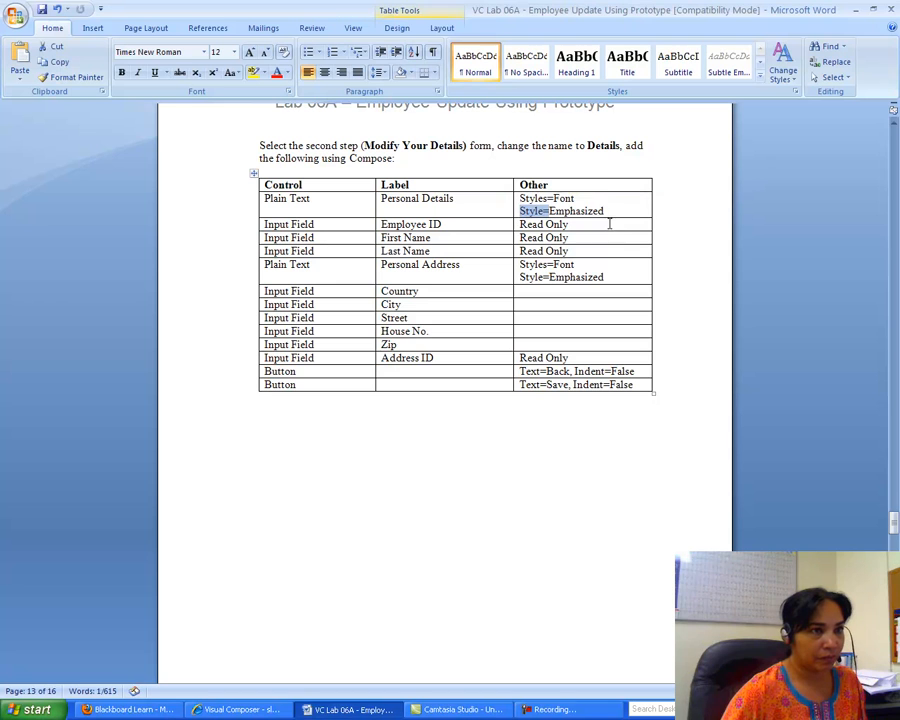
click(675, 222)
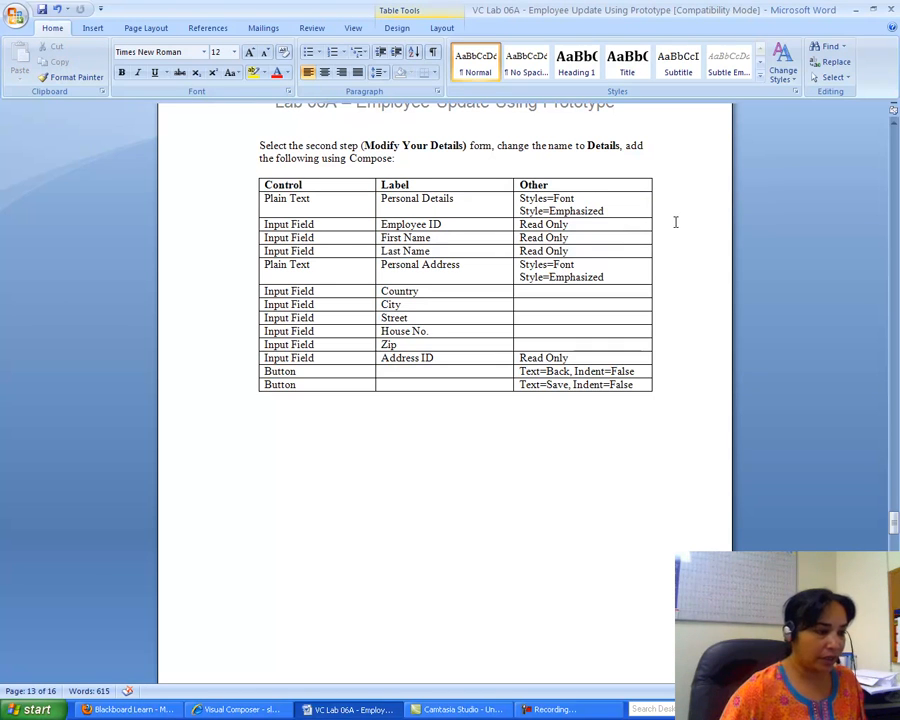
Return to Visual Composer, add a Plain Text control in the first row of the Details form and open its configuration.
click(257, 709)
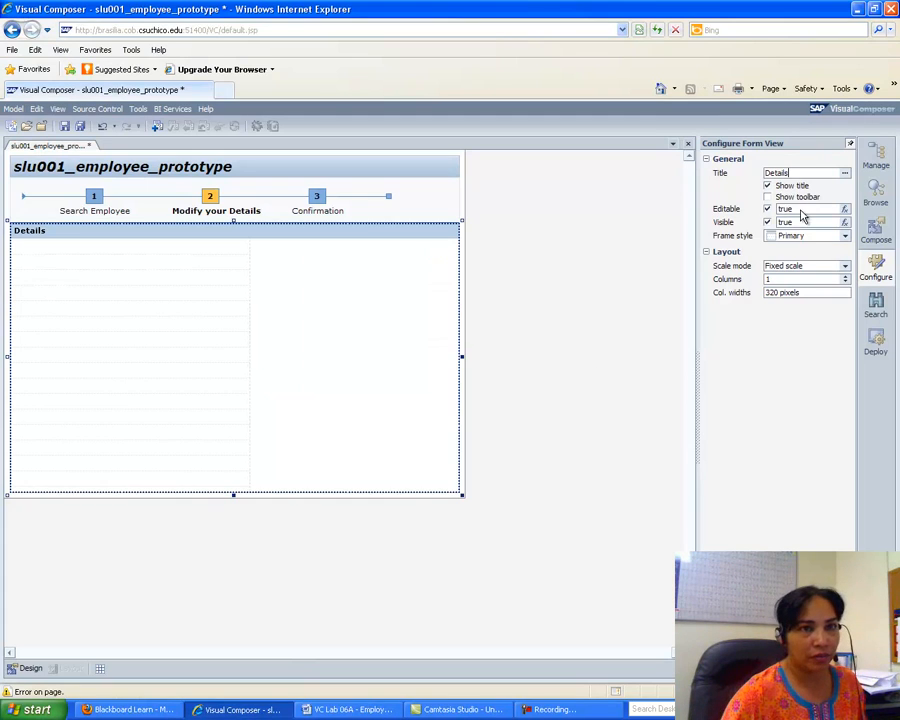
click(875, 234)
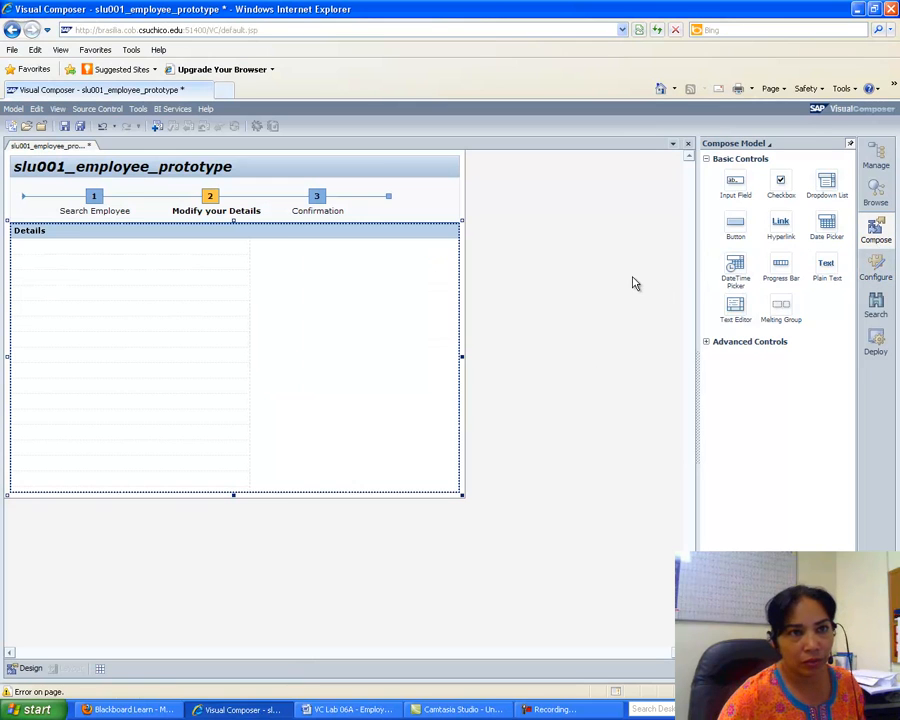
drag(824, 263, 44, 256)
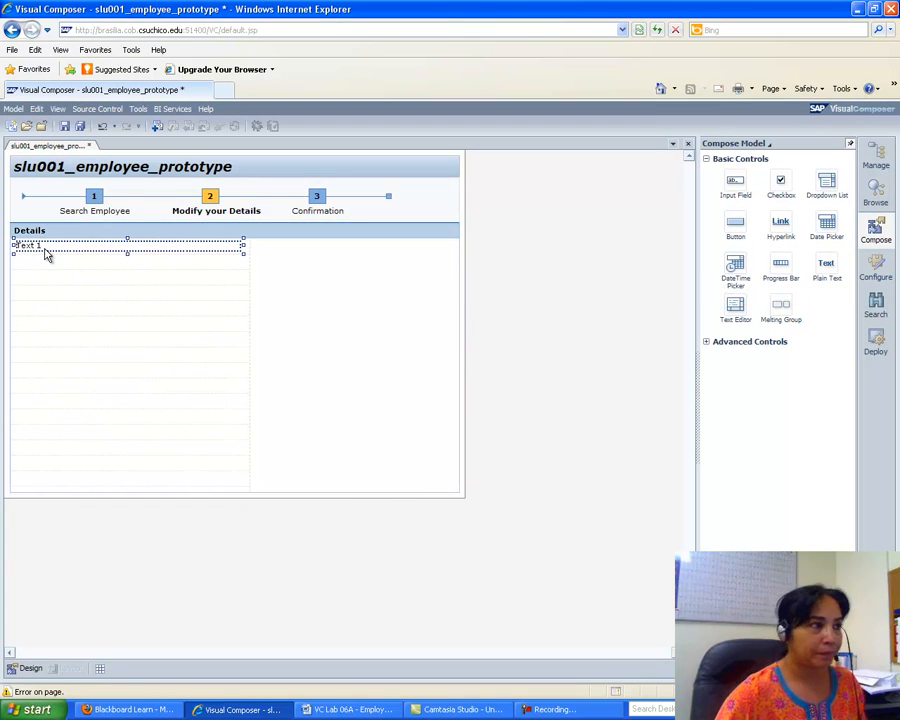
double_click(54, 248)
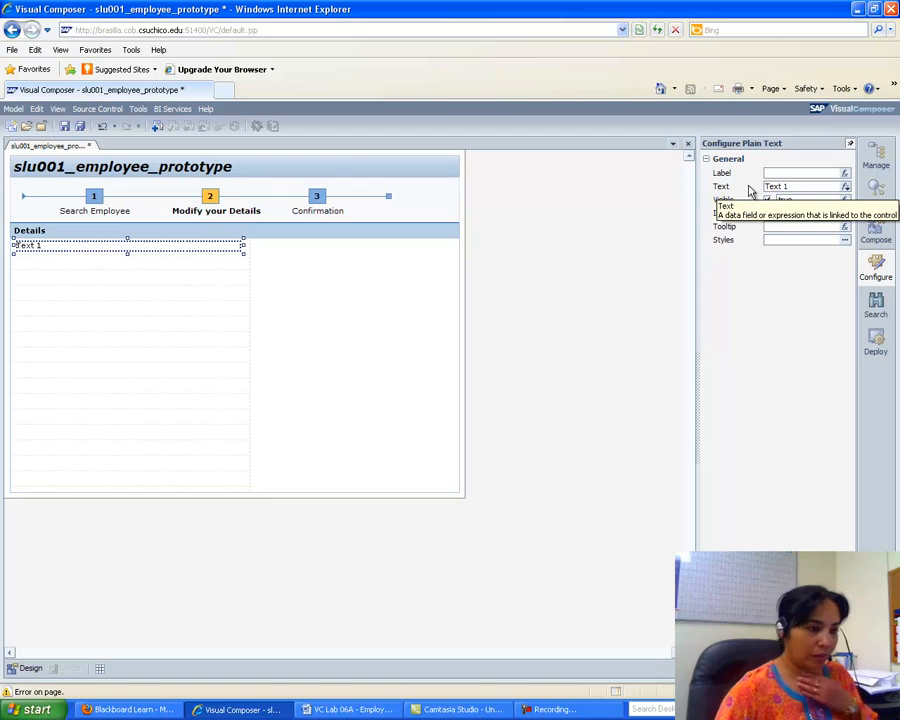
Check the control table in the Word lab document and set the plain text's label to Personal Details in Visual Composer.
click(370, 709)
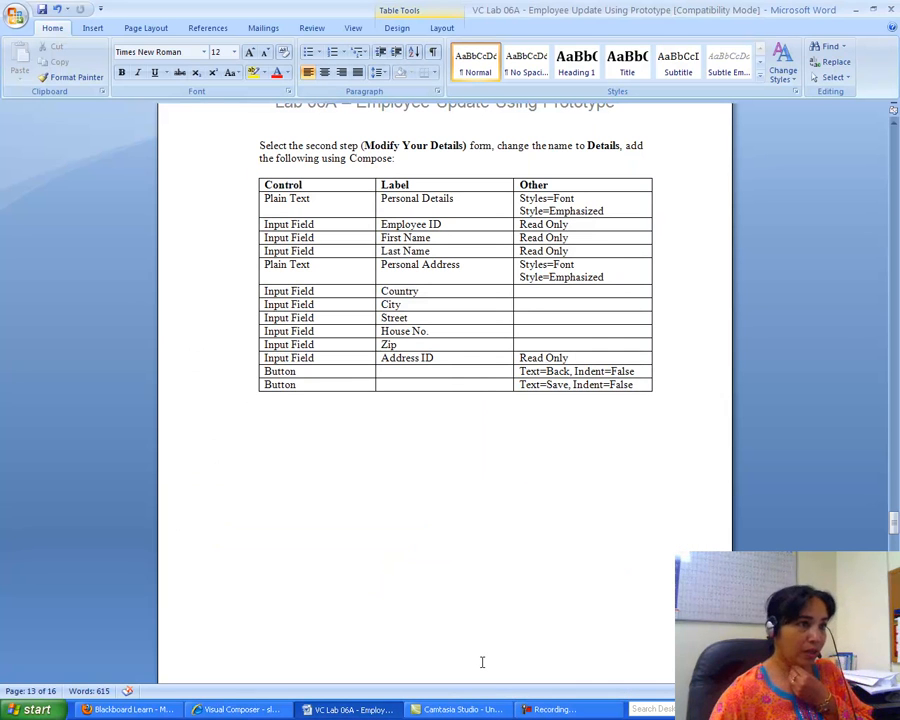
click(231, 709)
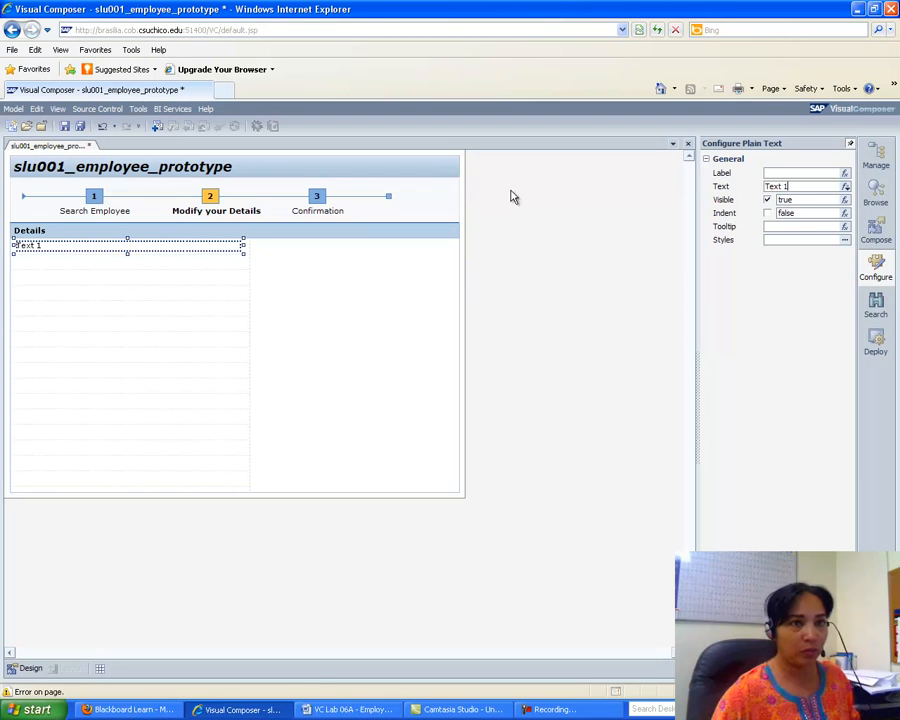
click(790, 175)
text(Personal Details)
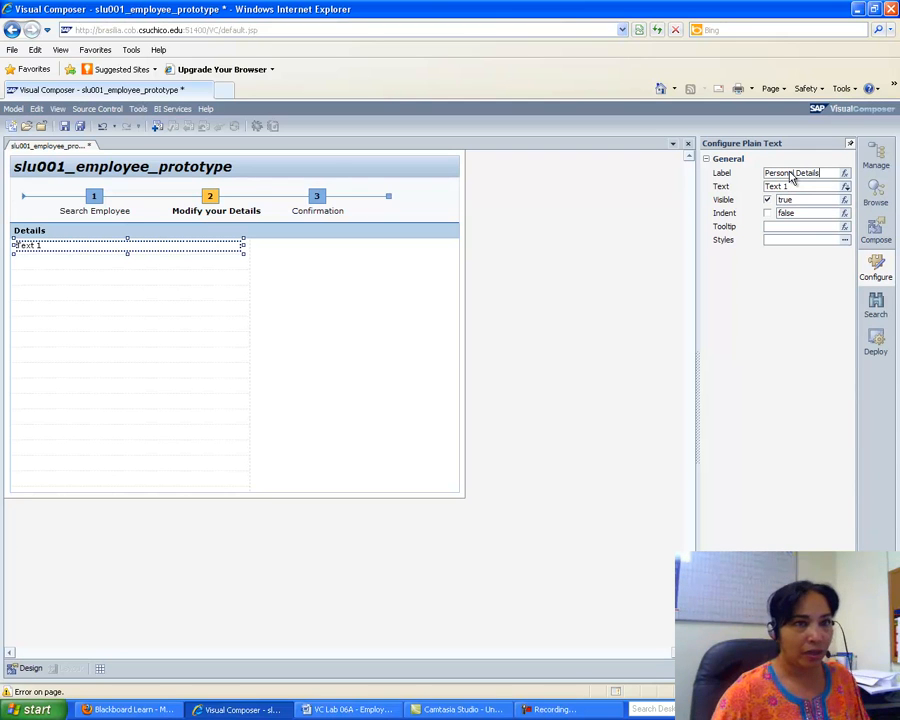
Define a style for the Personal Details plain text with the EMPHASIZED font style.
click(845, 242)
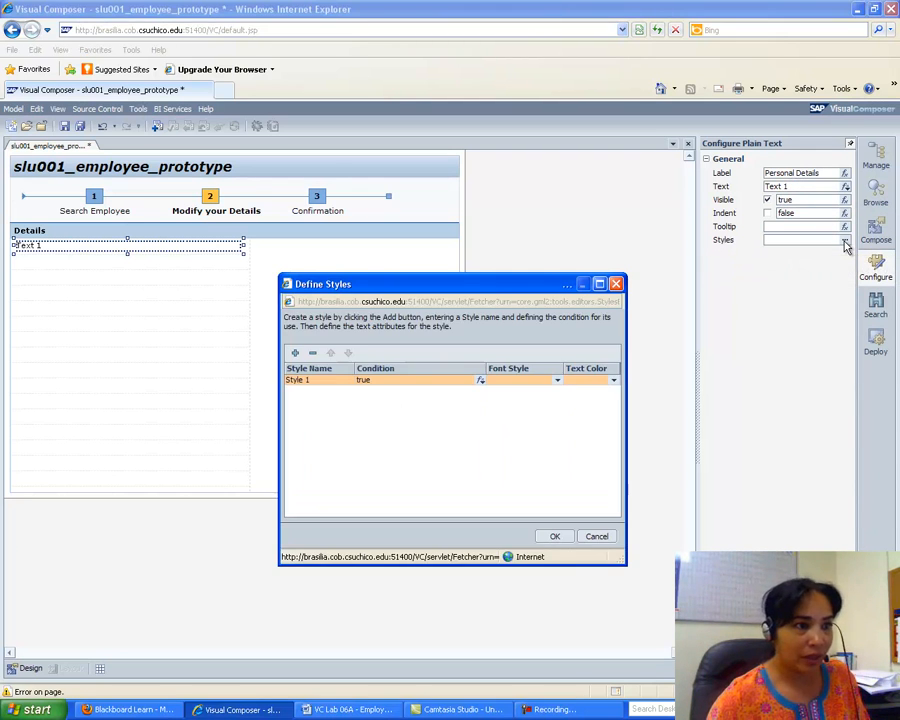
click(557, 380)
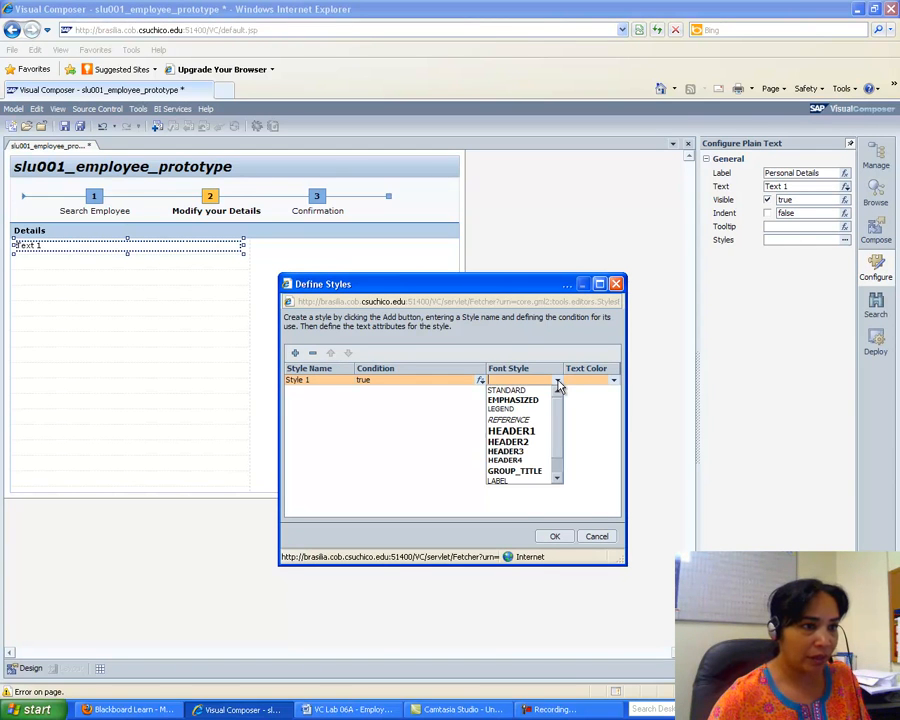
click(538, 400)
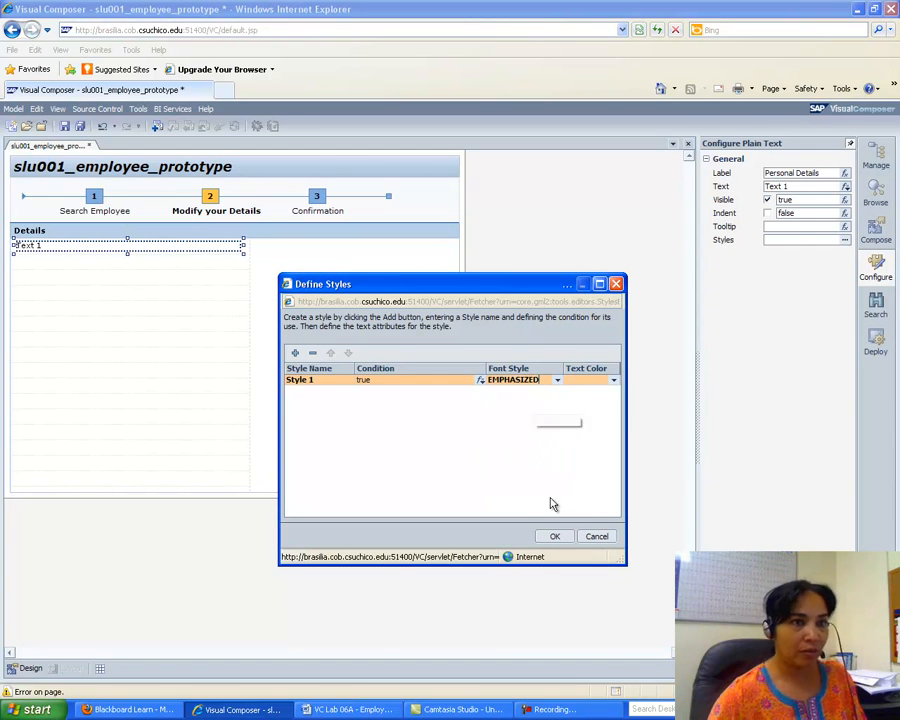
click(555, 537)
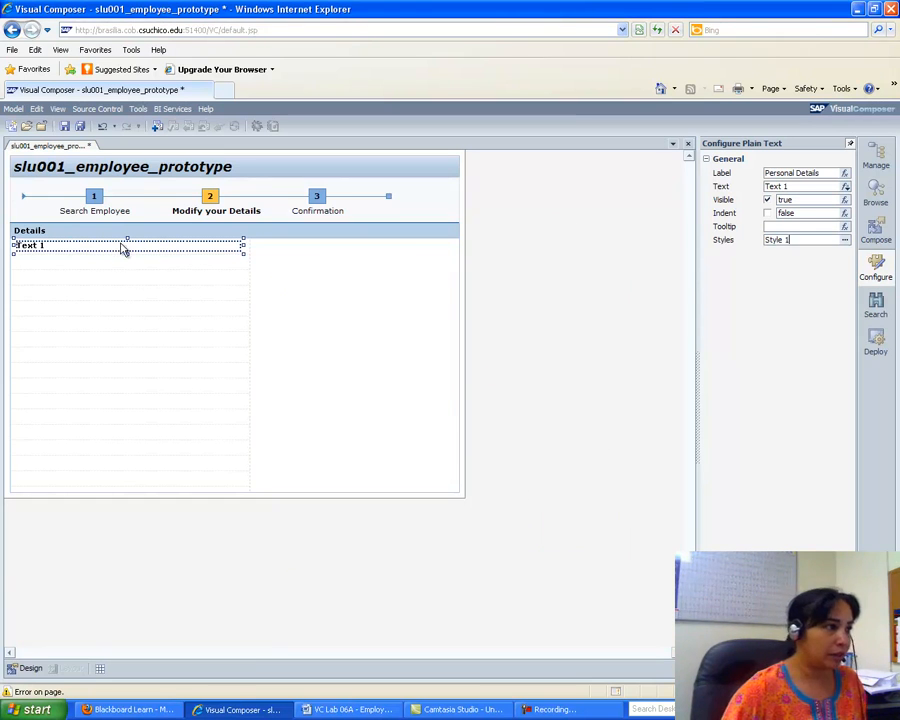
Compare the Details form's plain text with the finished form pictured in the Word lab document.
click(48, 268)
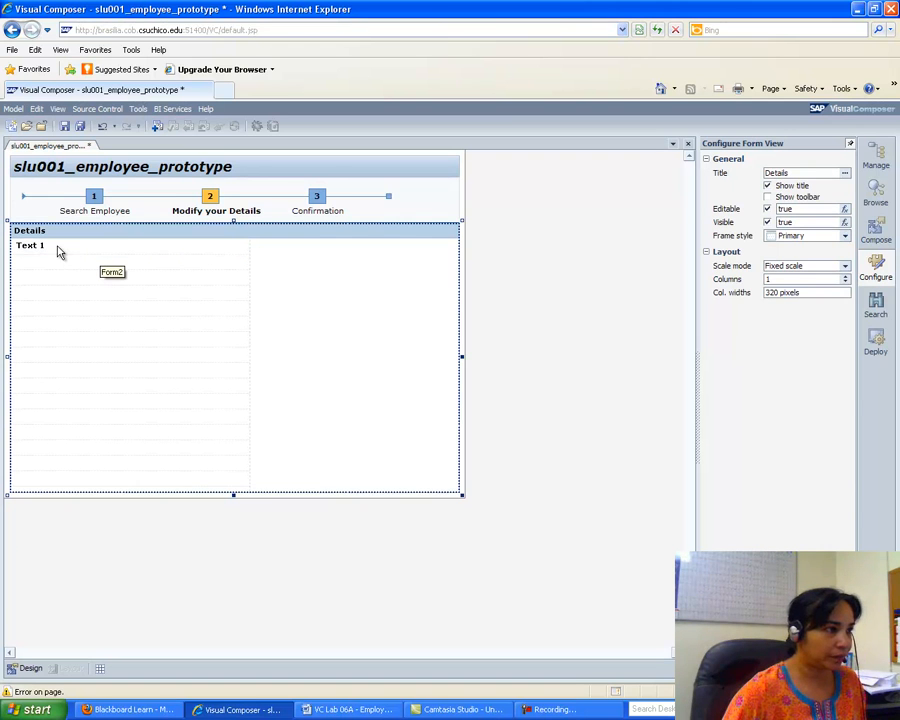
click(58, 248)
click(350, 709)
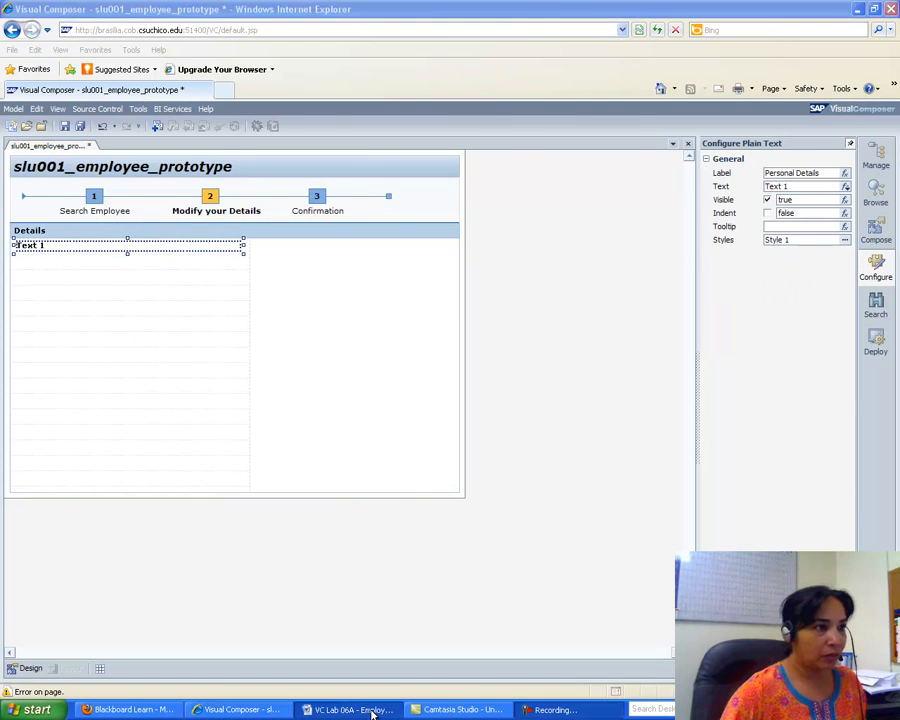
drag(896, 537, 896, 545)
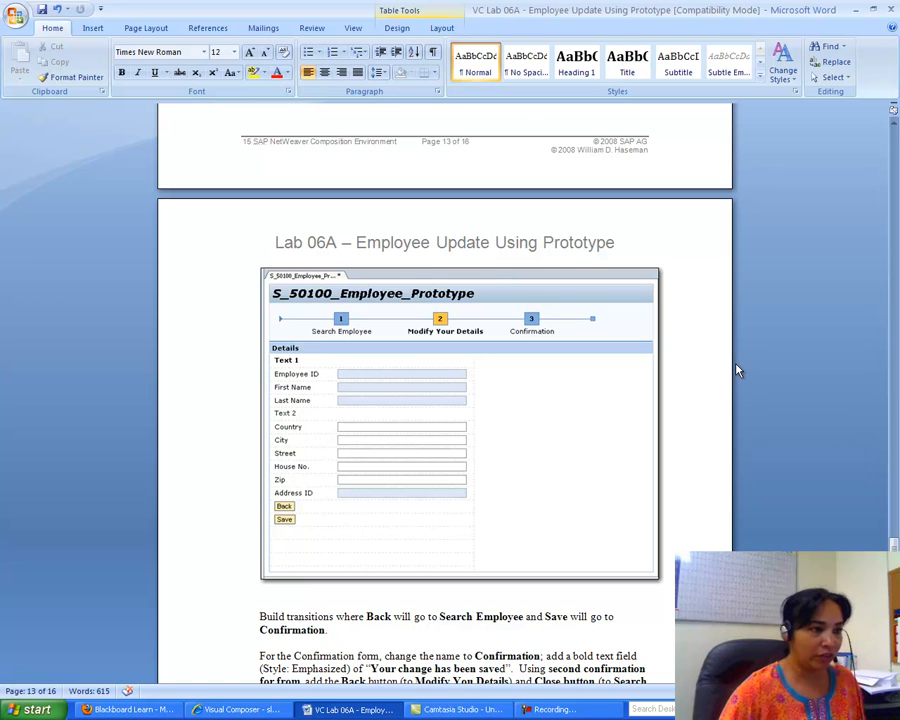
Return to Visual Composer, add an input field below the plain text on the Details form and label it EmployeeID.
click(211, 710)
click(875, 230)
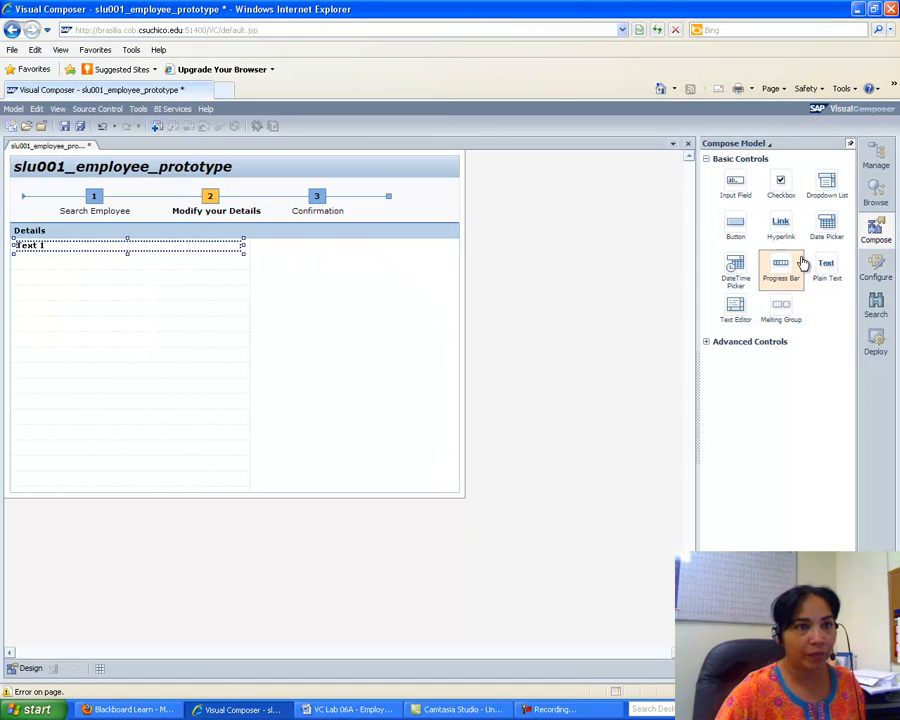
drag(735, 183, 72, 267)
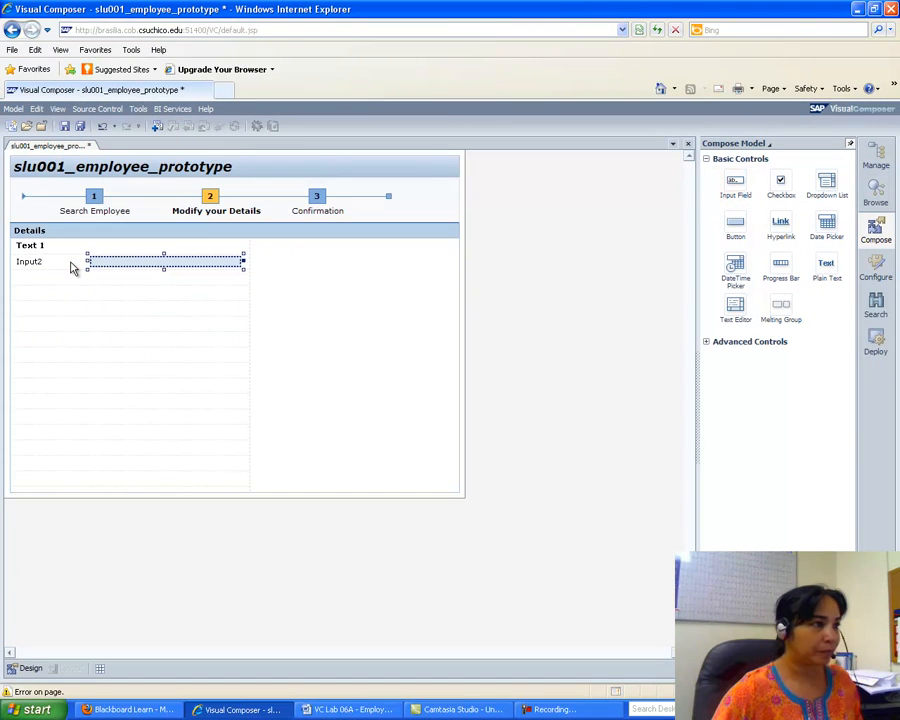
double_click(138, 266)
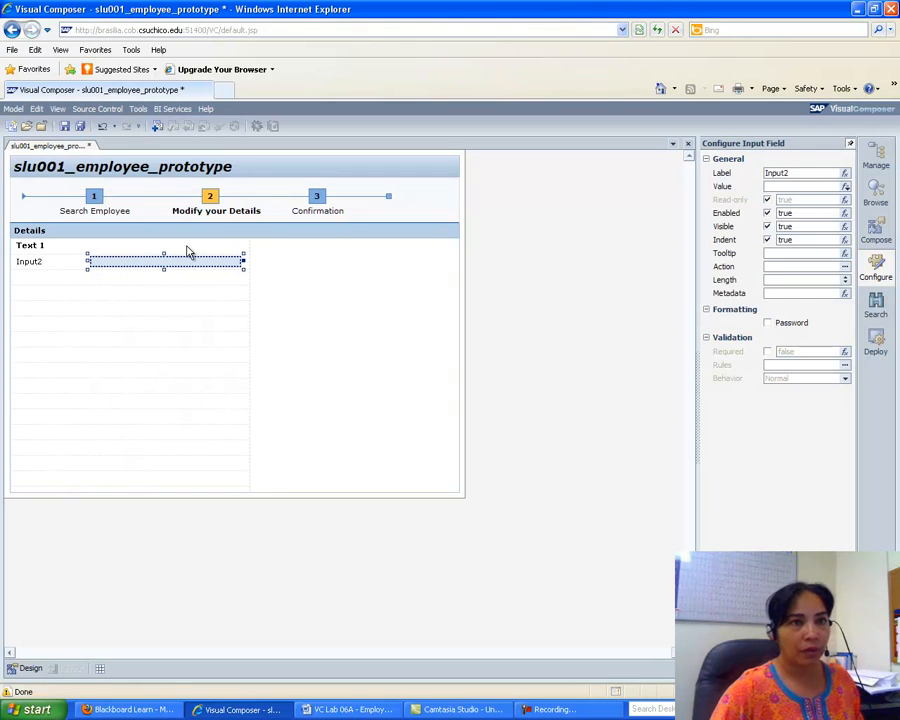
key(BackSpace)
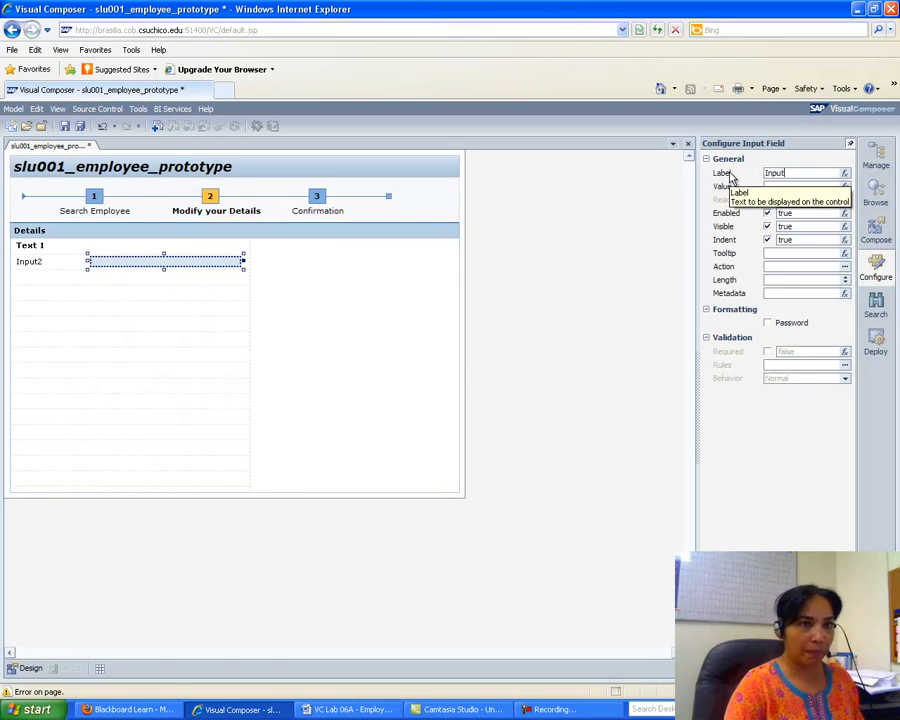
text(Em)
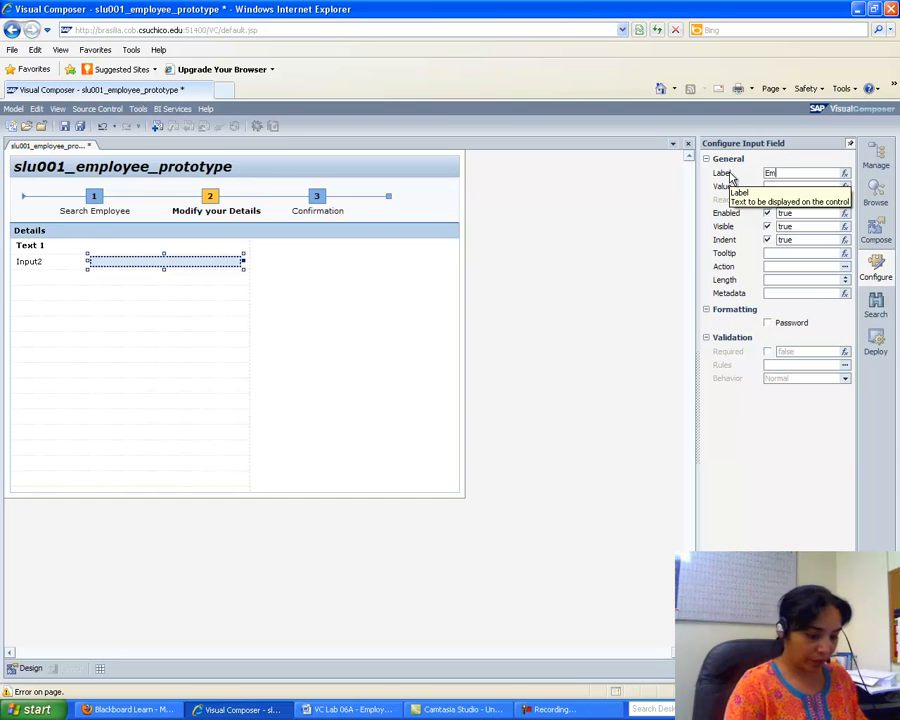
text(ploployeeID)
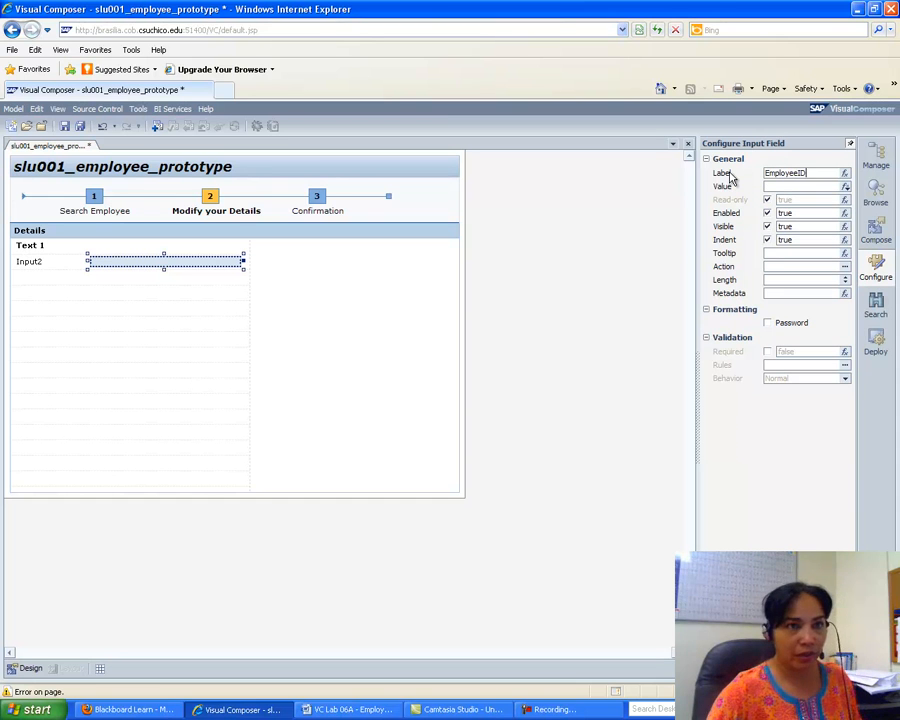
Check the first input field's label in the Word lab document and correct it to Employee ID in Visual Composer.
click(368, 710)
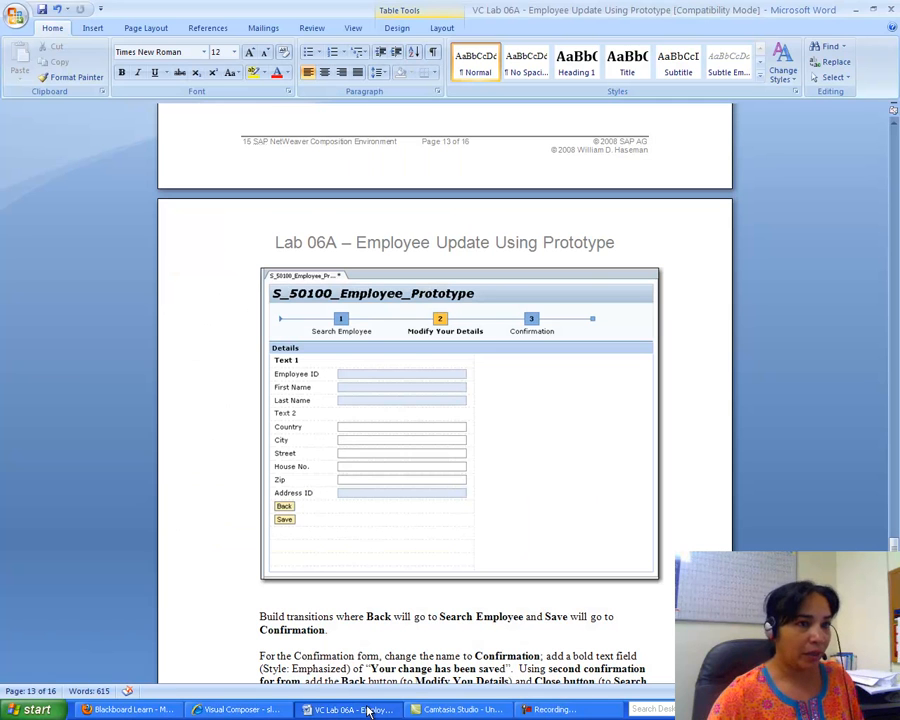
mouse_move(895, 540)
mouse_down()
mouse_move(895, 515)
mouse_move(895, 545)
mouse_up()
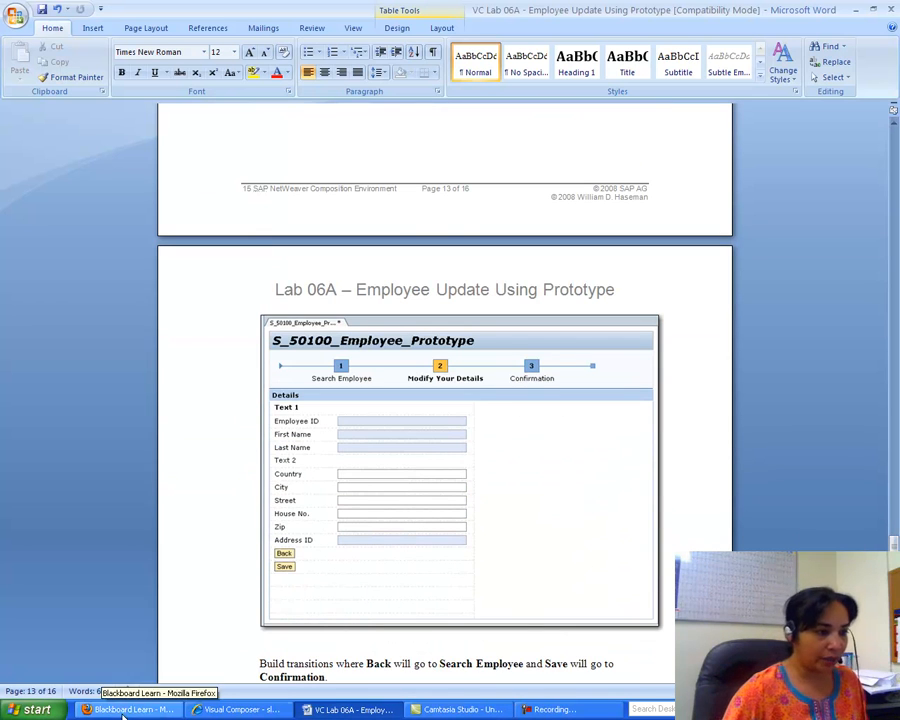
click(240, 709)
click(797, 173)
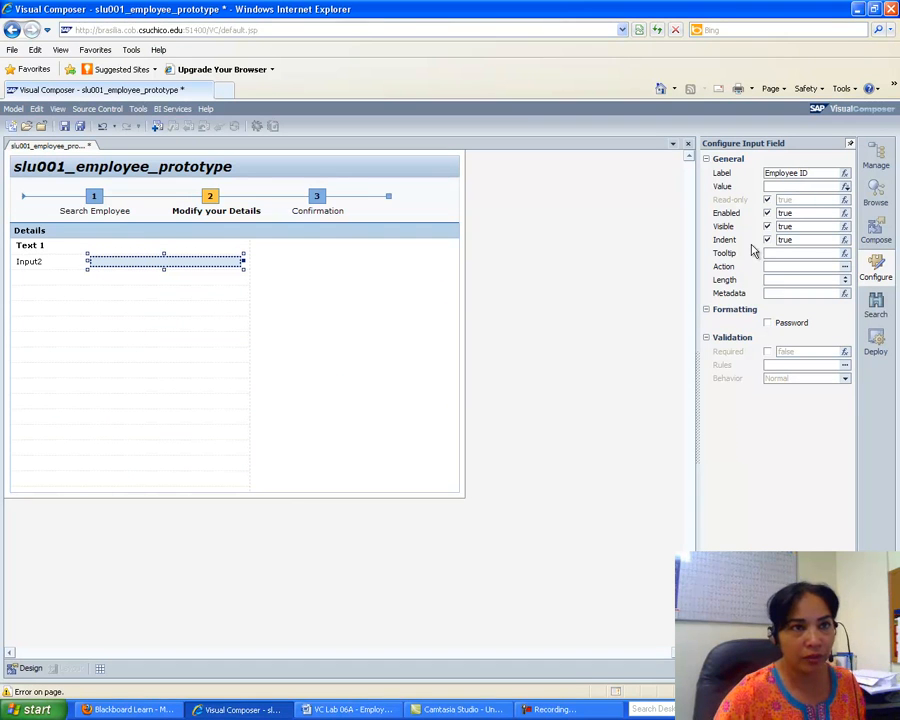
key(Return)
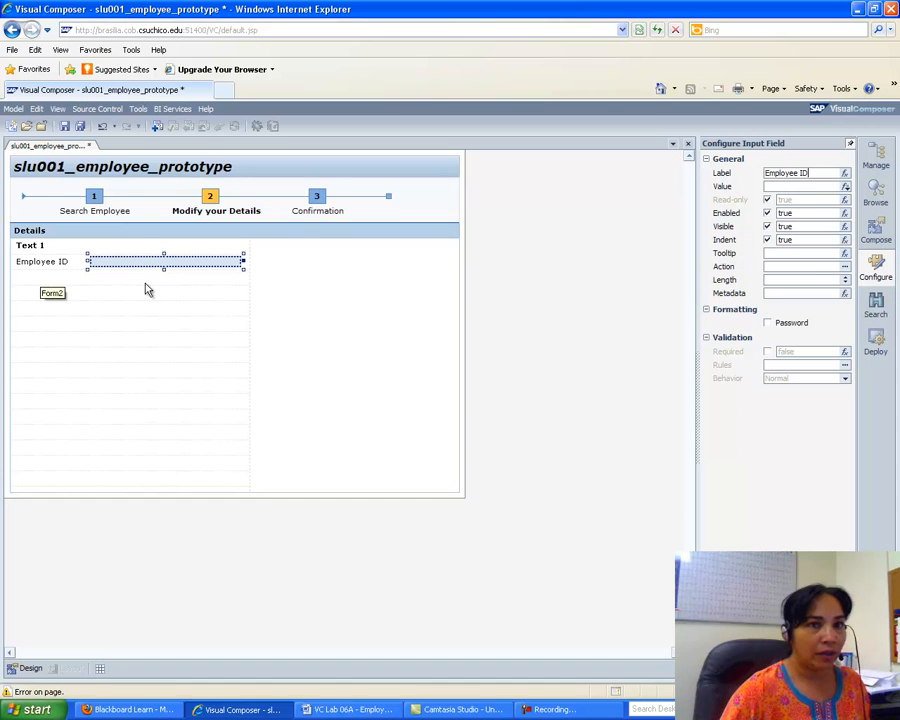
Add an input field below Employee ID on the Details form and label it First Name.
click(875, 230)
drag(741, 202, 171, 284)
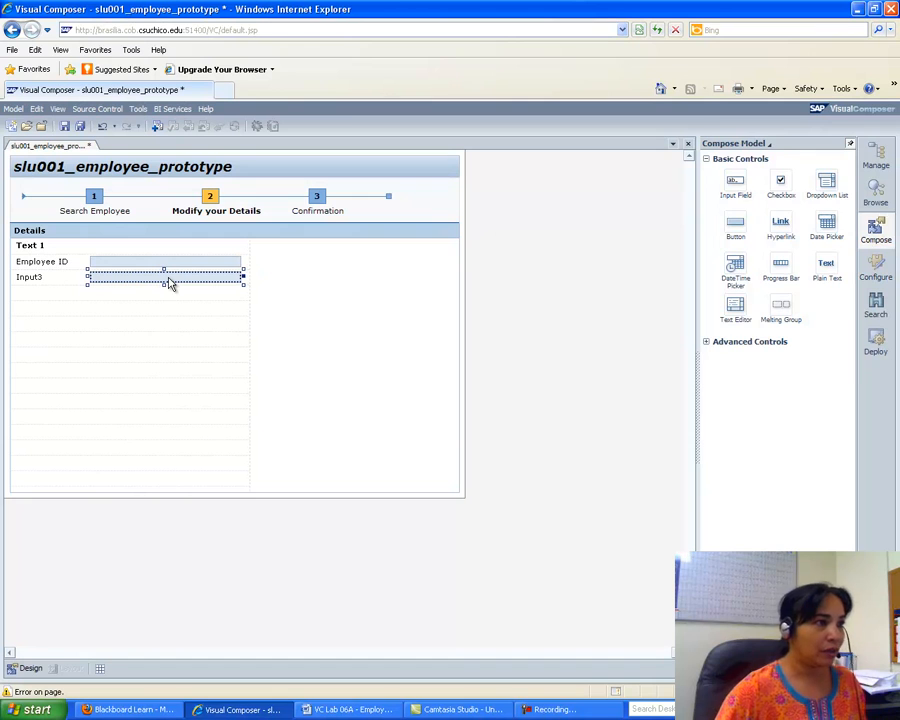
double_click(169, 278)
drag(788, 174, 719, 175)
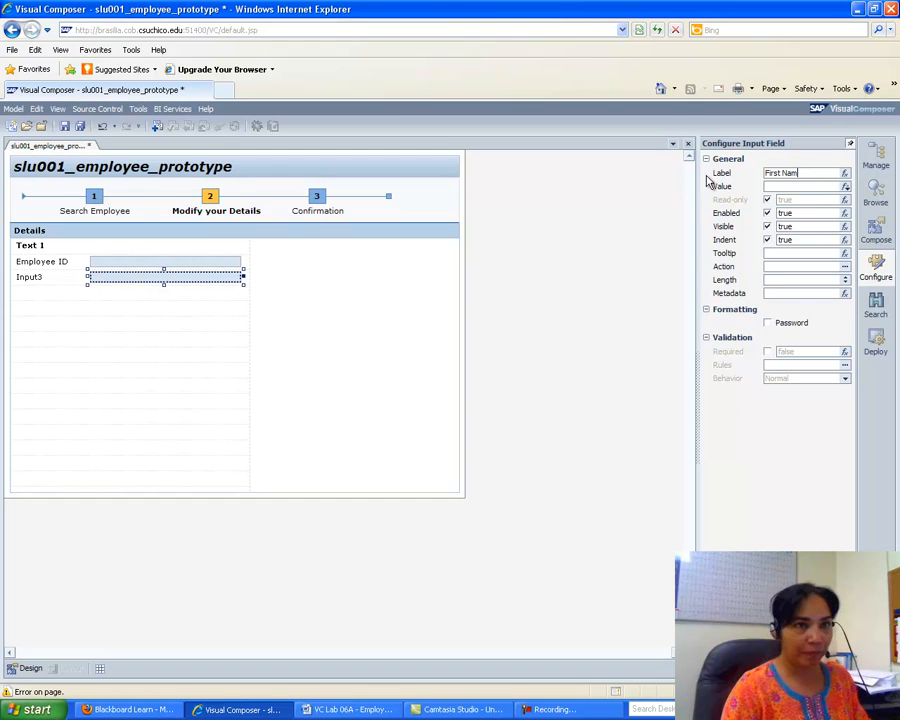
key(Return)
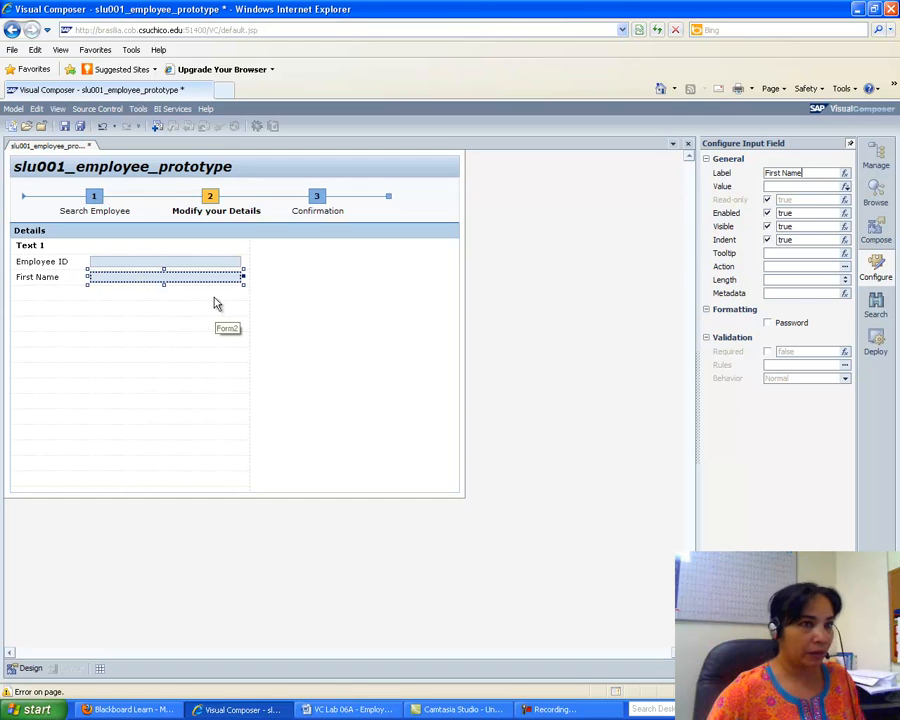
Add an input field below First Name on the Details form and label it Last Name.
click(875, 232)
drag(737, 190, 205, 293)
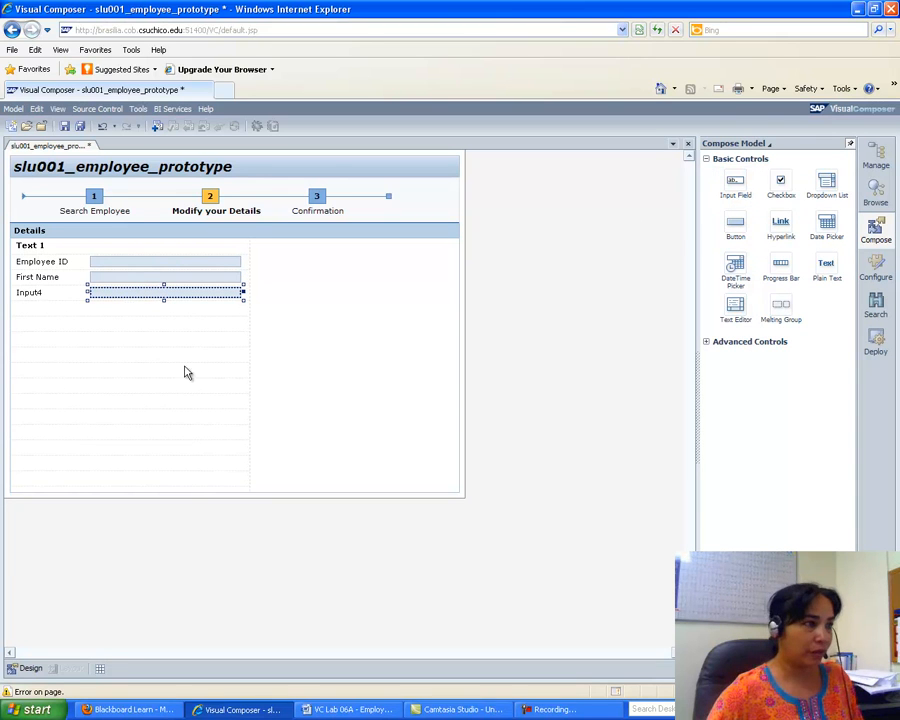
click(108, 298)
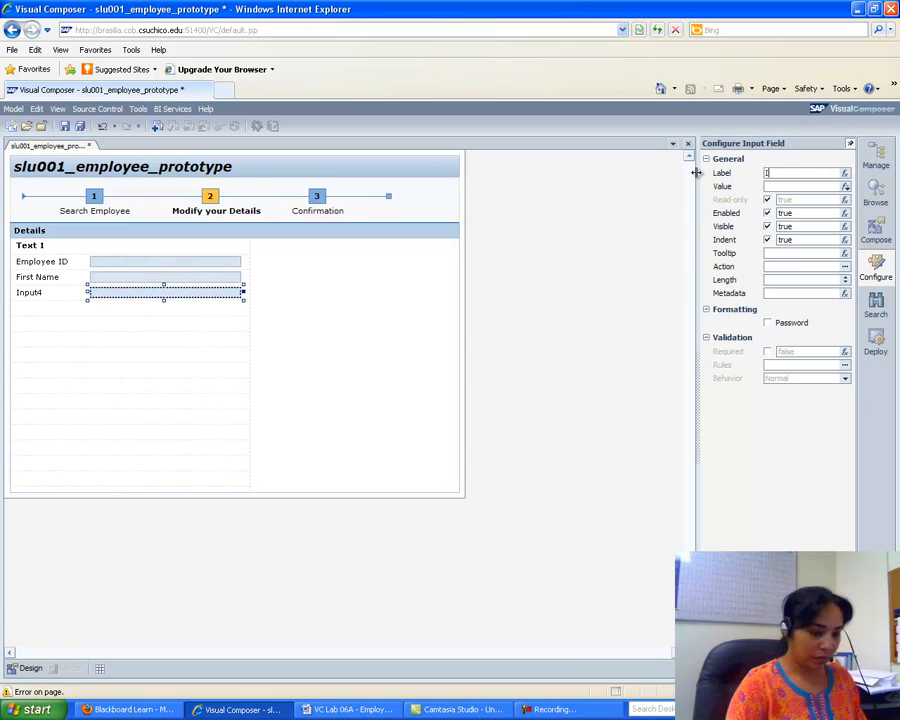
text(Last Name)
key(Return)
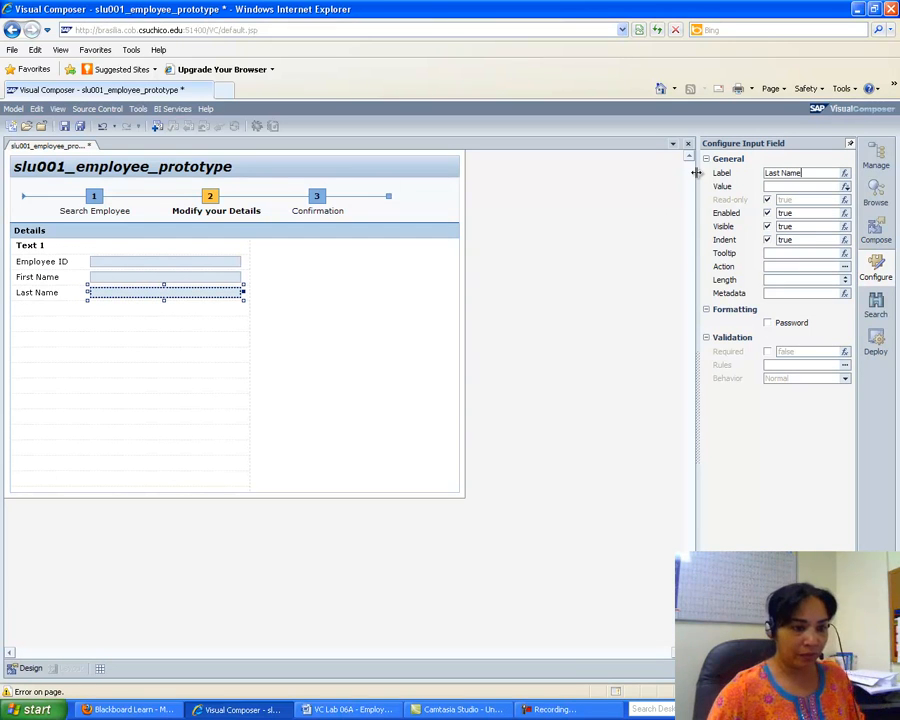
click(553, 709)
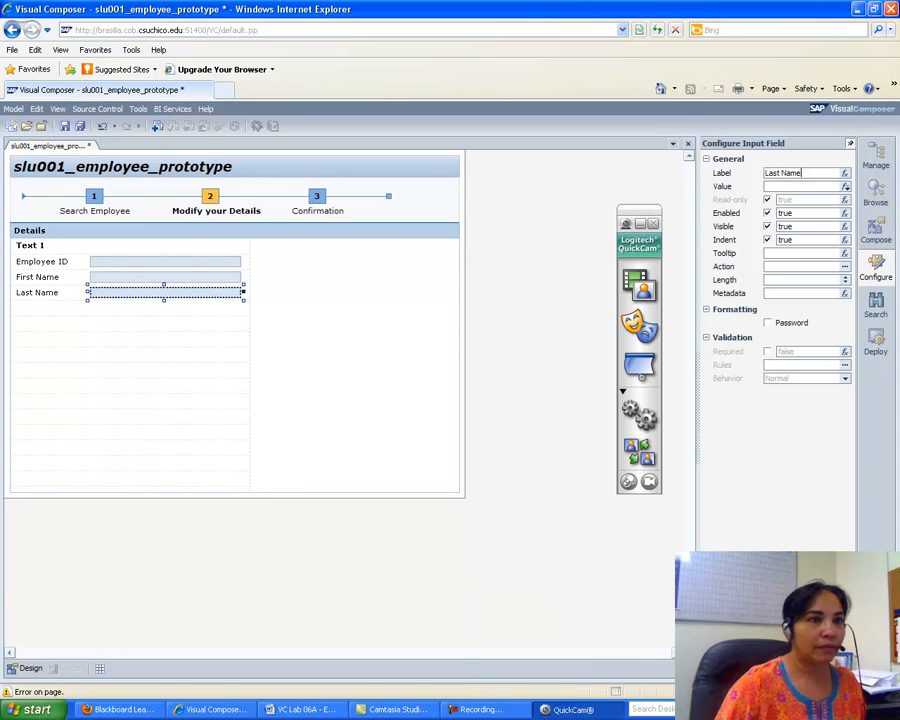
click(654, 224)
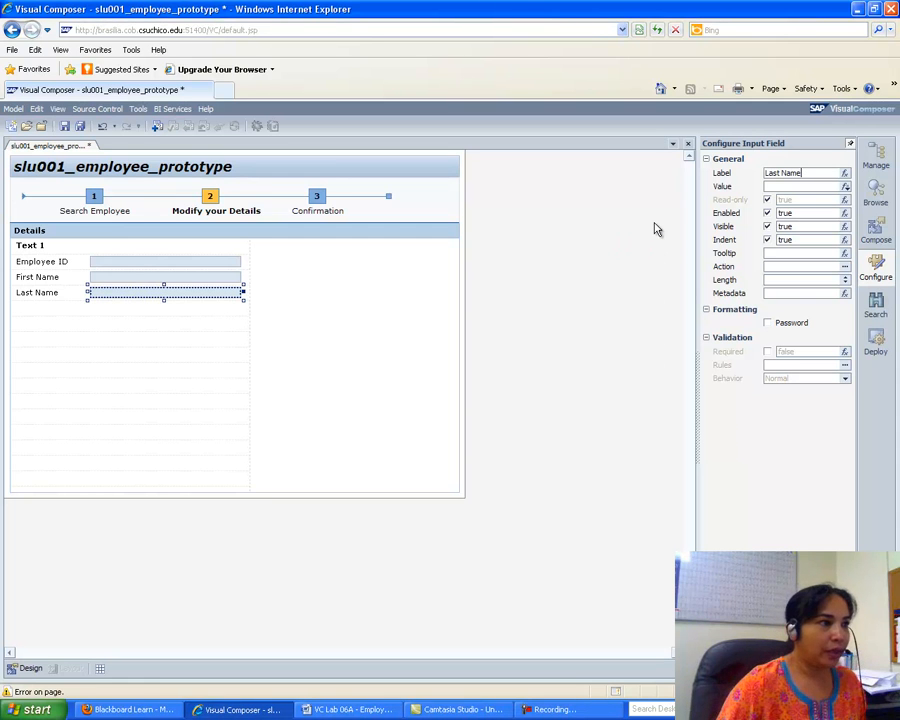
Switch to the Word lab document and look up the control that follows Last Name in the Details form's control table.
click(329, 710)
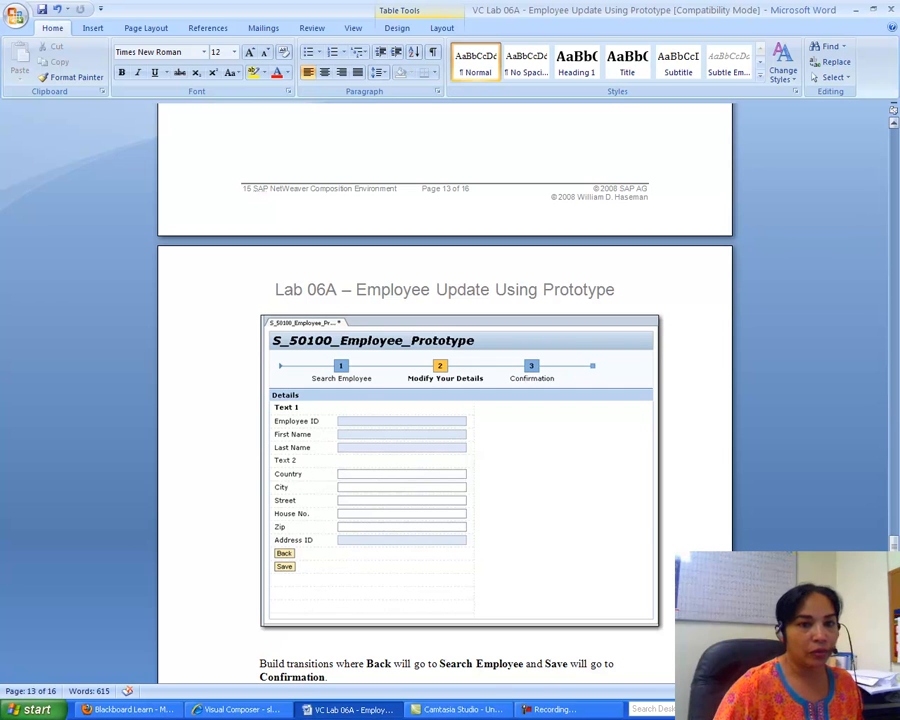
drag(895, 545, 895, 523)
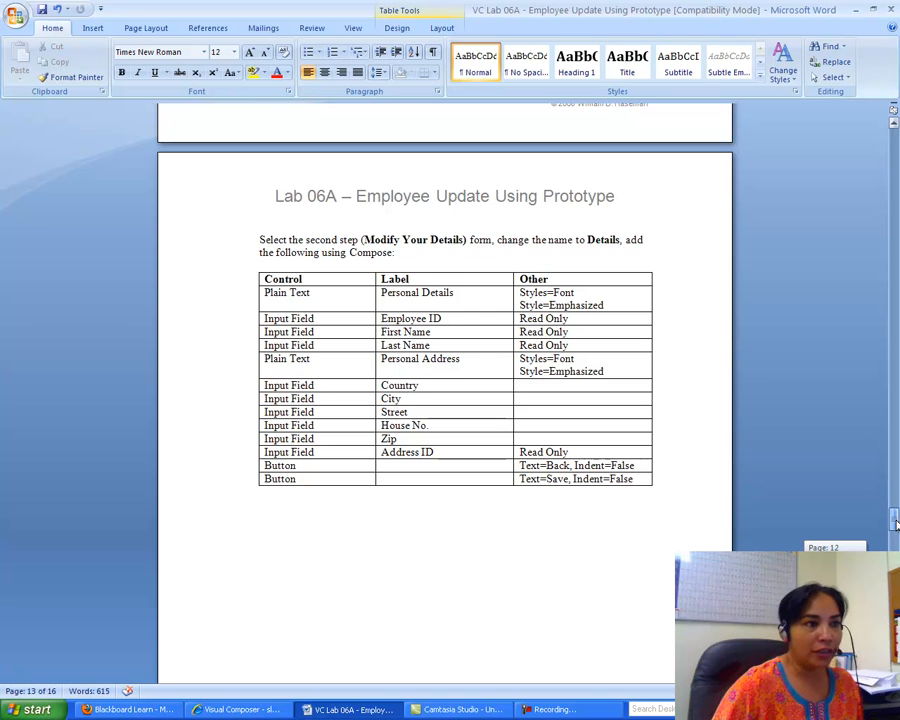
drag(895, 521, 895, 532)
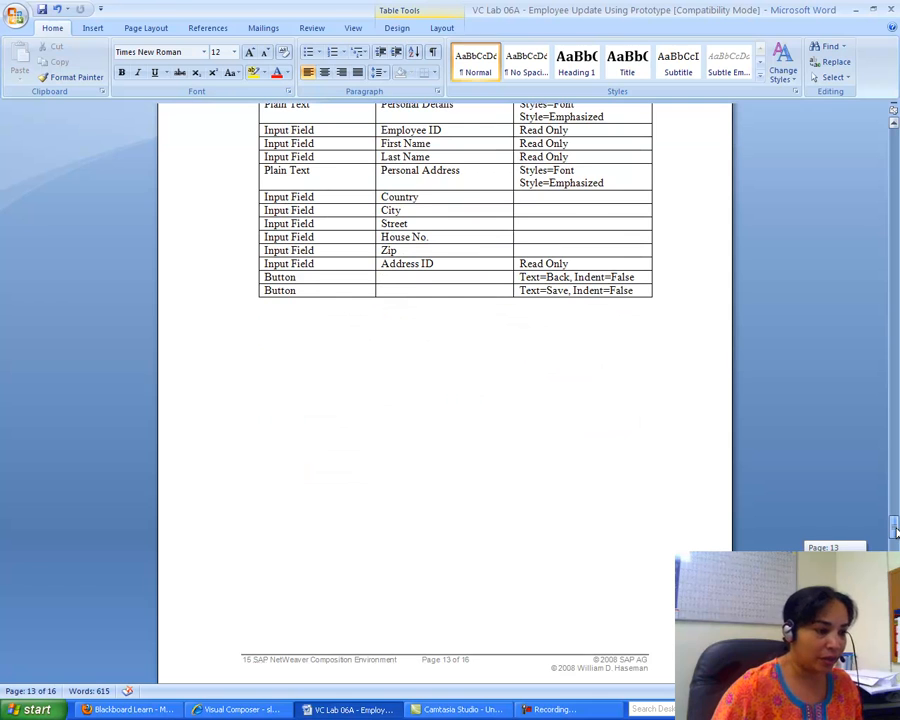
Return to Visual Composer, add a plain text below Last Name on the Details form and label it Personal Address.
click(243, 709)
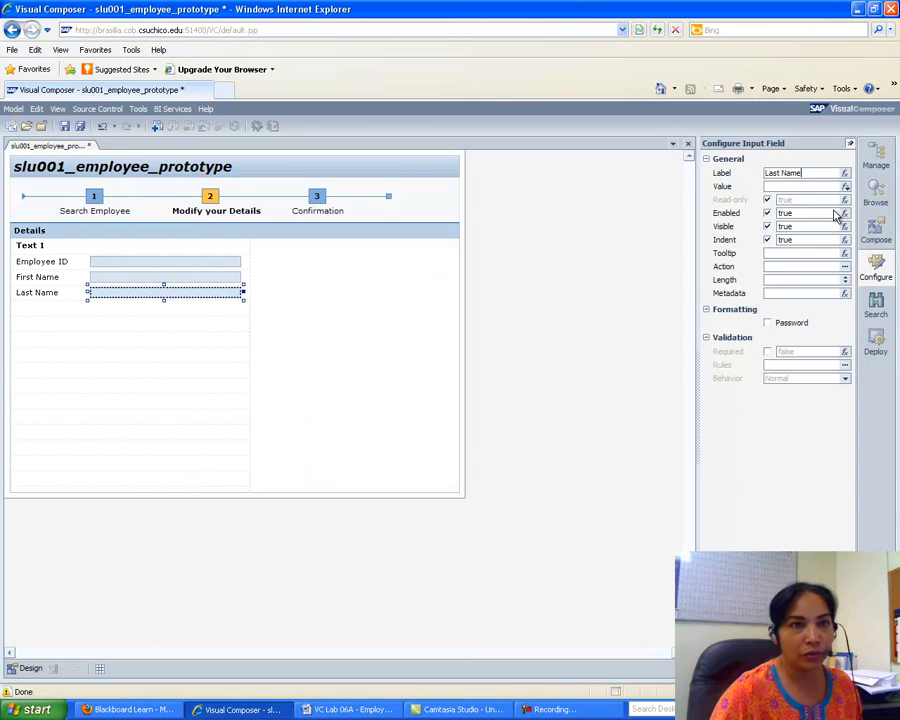
click(876, 232)
drag(826, 268, 138, 314)
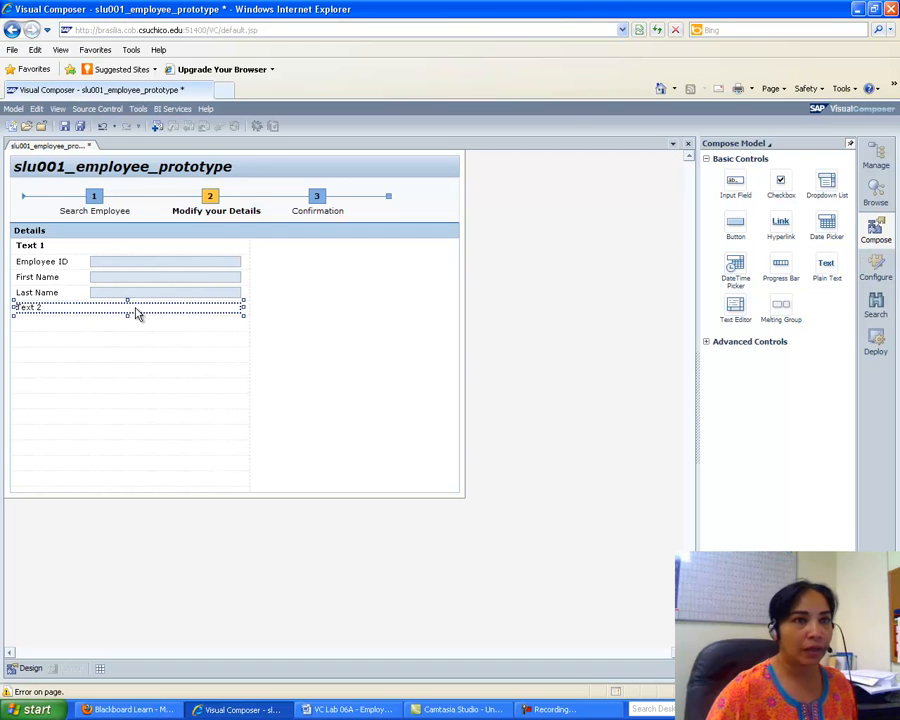
double_click(137, 313)
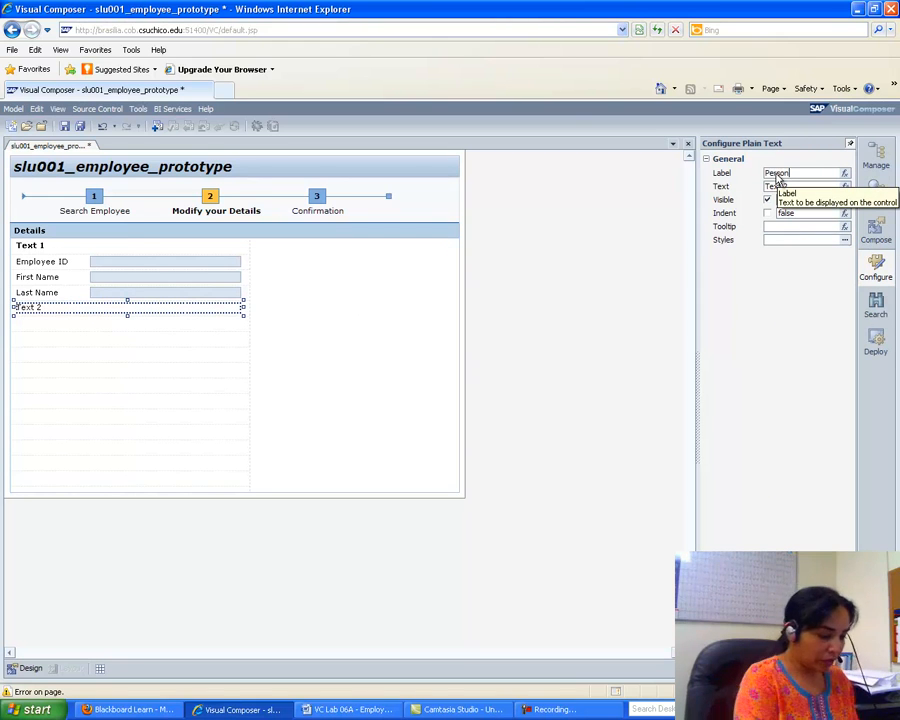
click(779, 178)
text(Personal Address)
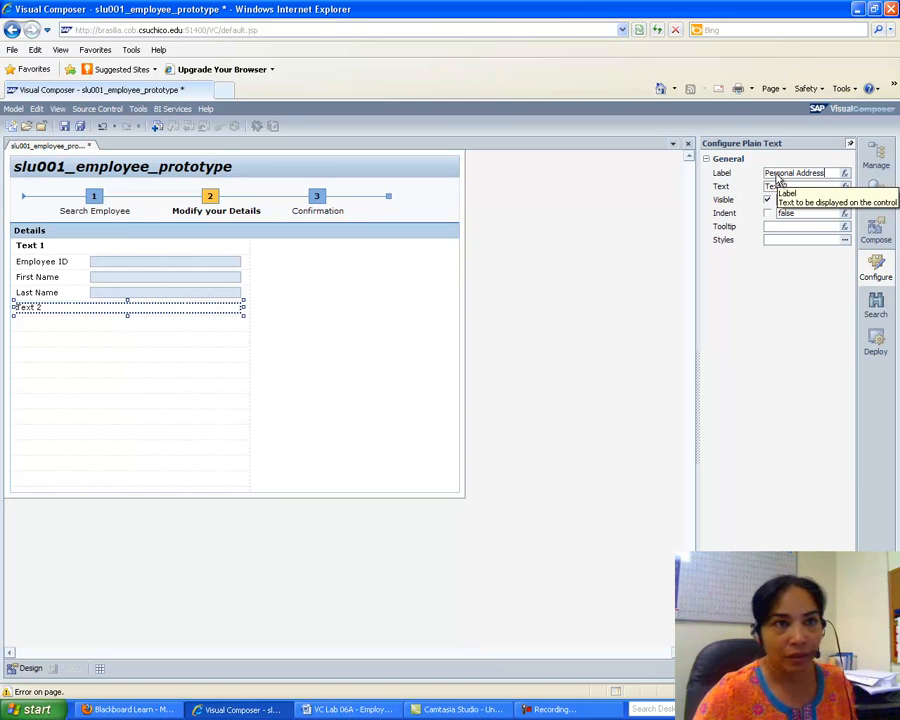
Define a style for the Personal Address plain text with the EMPHASIZED font style.
click(845, 240)
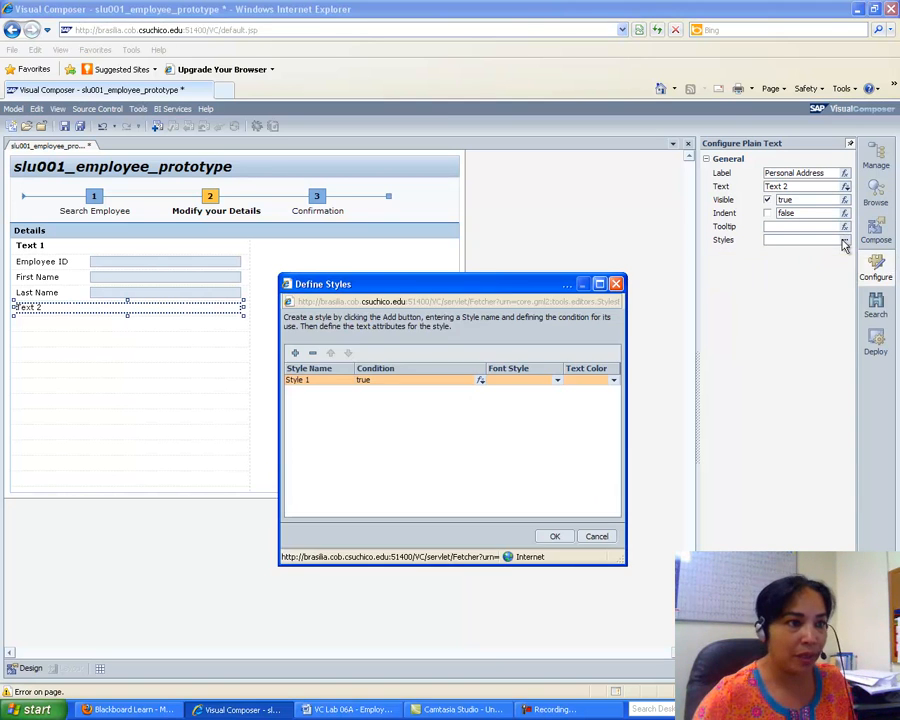
click(558, 381)
click(525, 398)
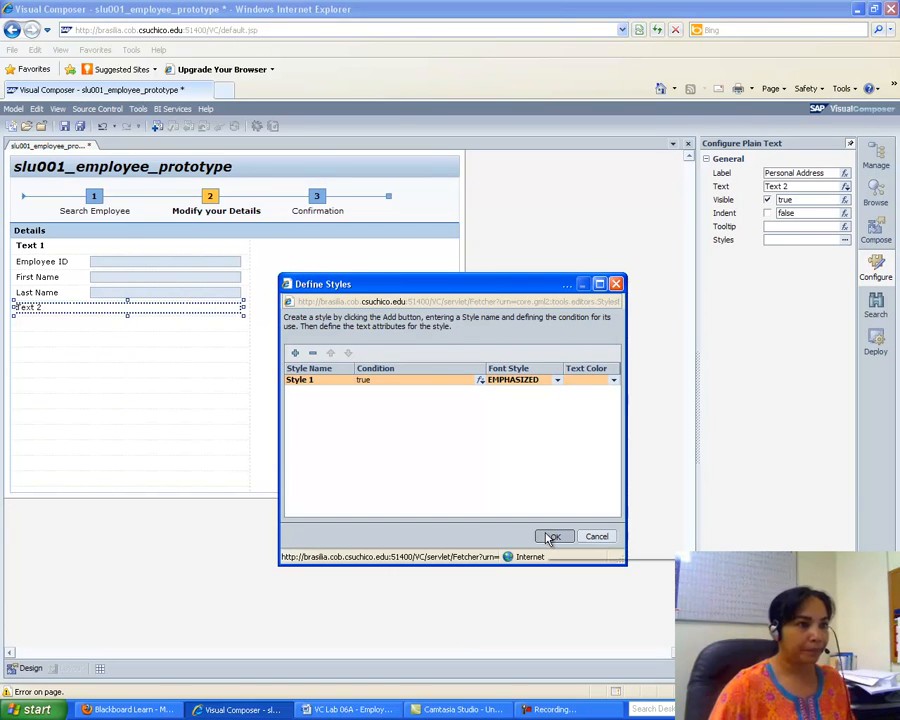
click(551, 537)
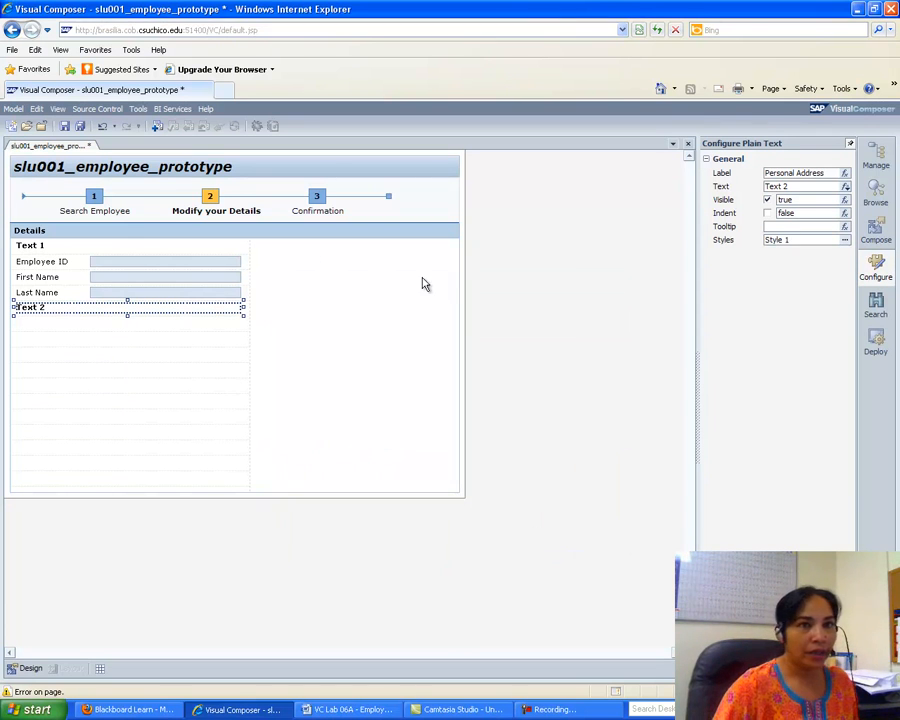
Check the next control in the Word lab document and, back in Visual Composer, add an input field labelled Country below the second plain text.
click(875, 232)
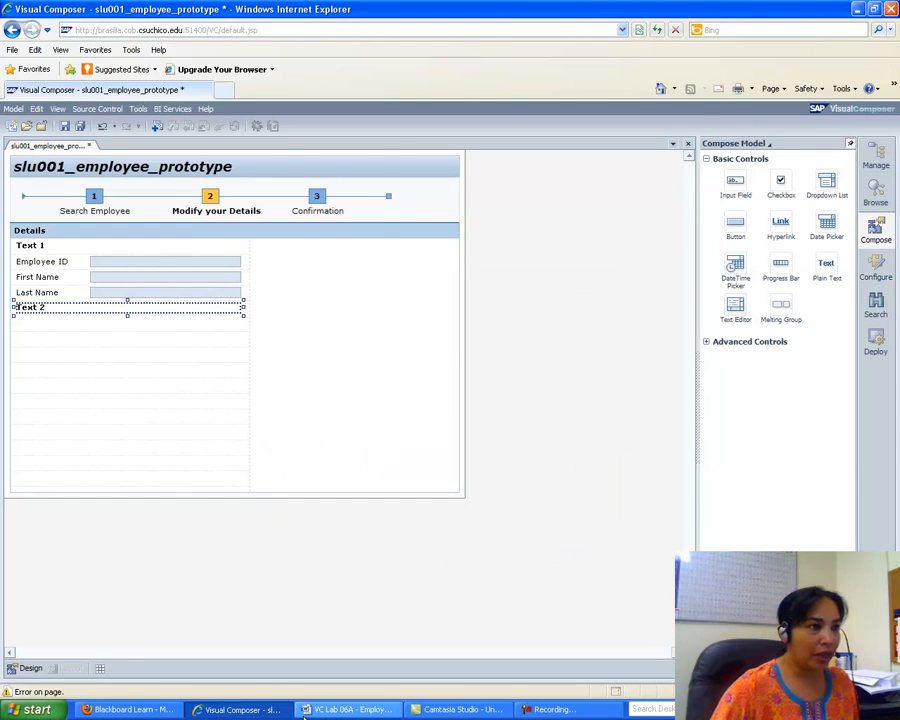
click(340, 709)
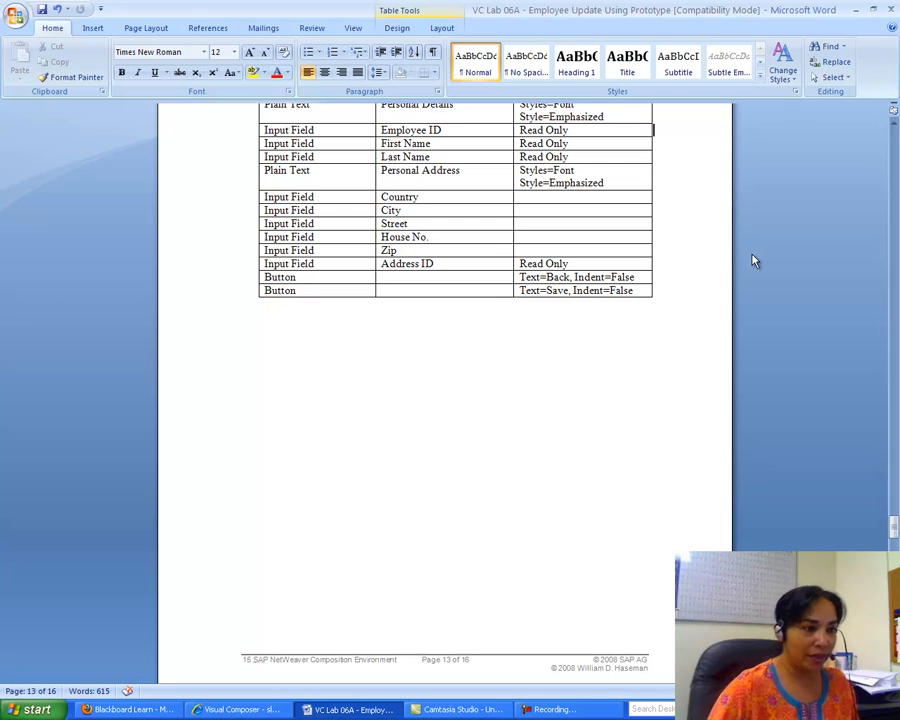
click(240, 709)
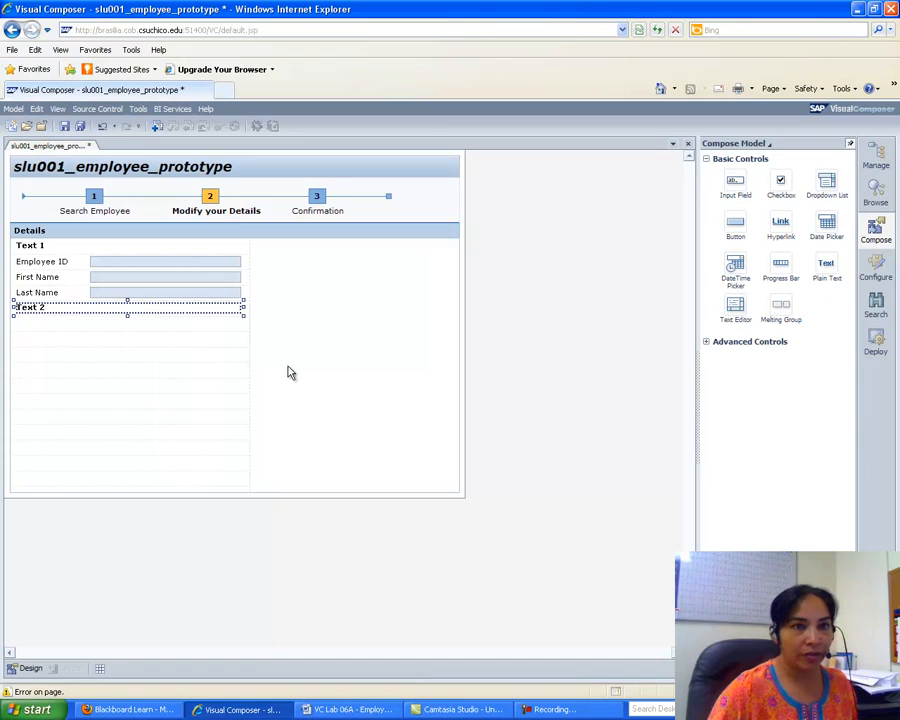
drag(736, 206, 165, 328)
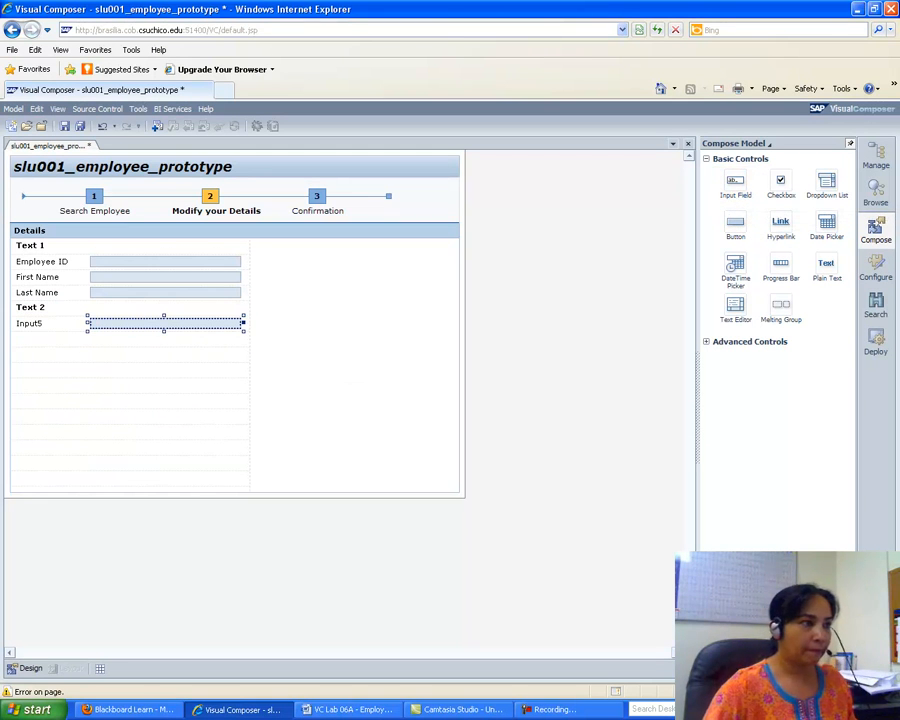
double_click(208, 328)
click(798, 174)
key(BackSpace)
key(BackSpace)
key(BackSpace)
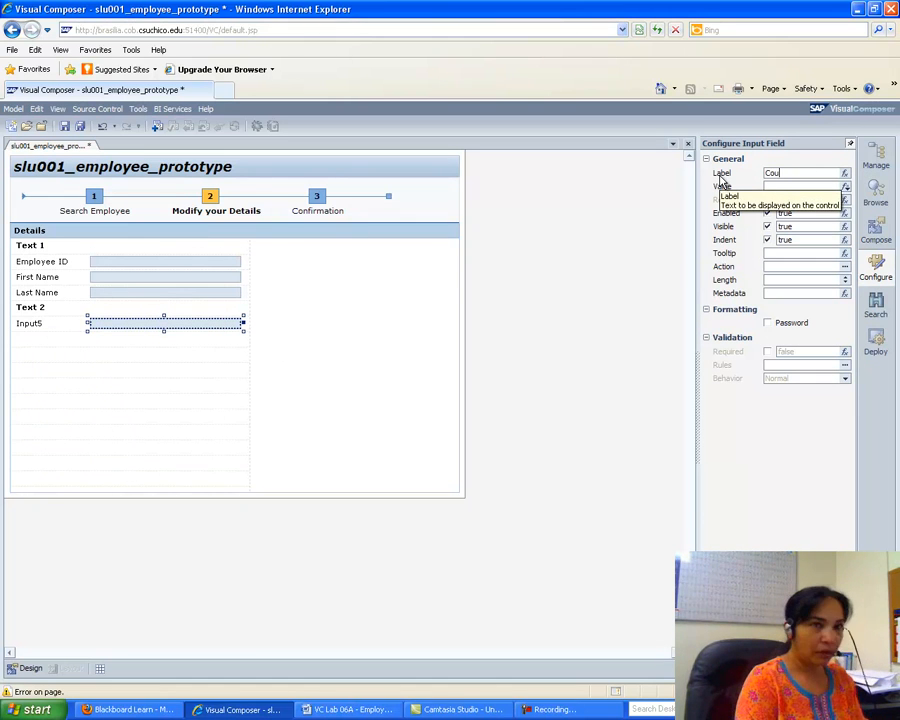
text(Country)
key(Return)
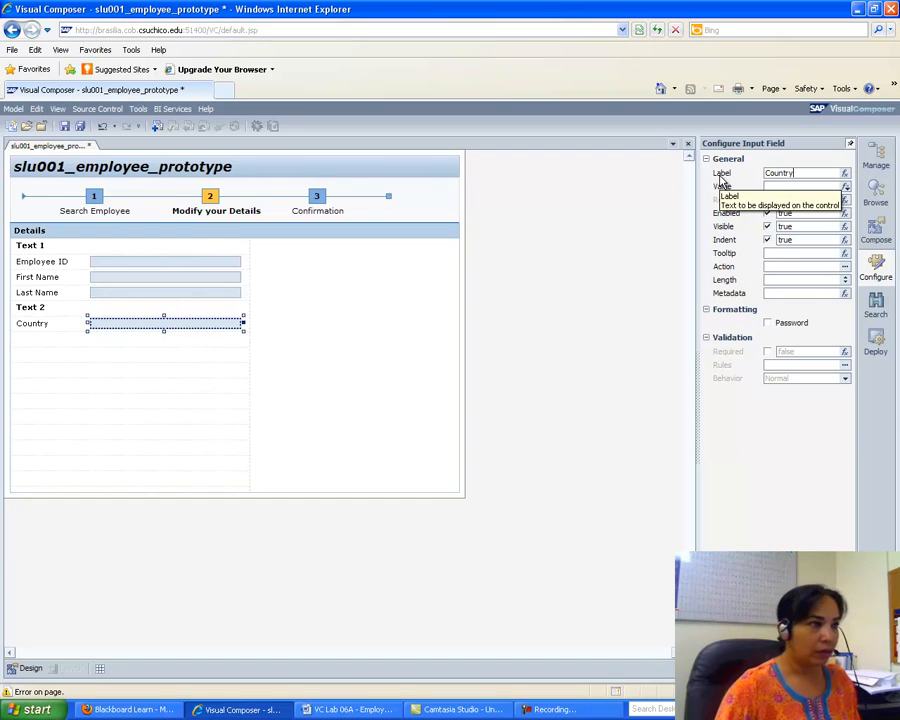
Add an input field below Country on the Details form and label it City.
click(876, 232)
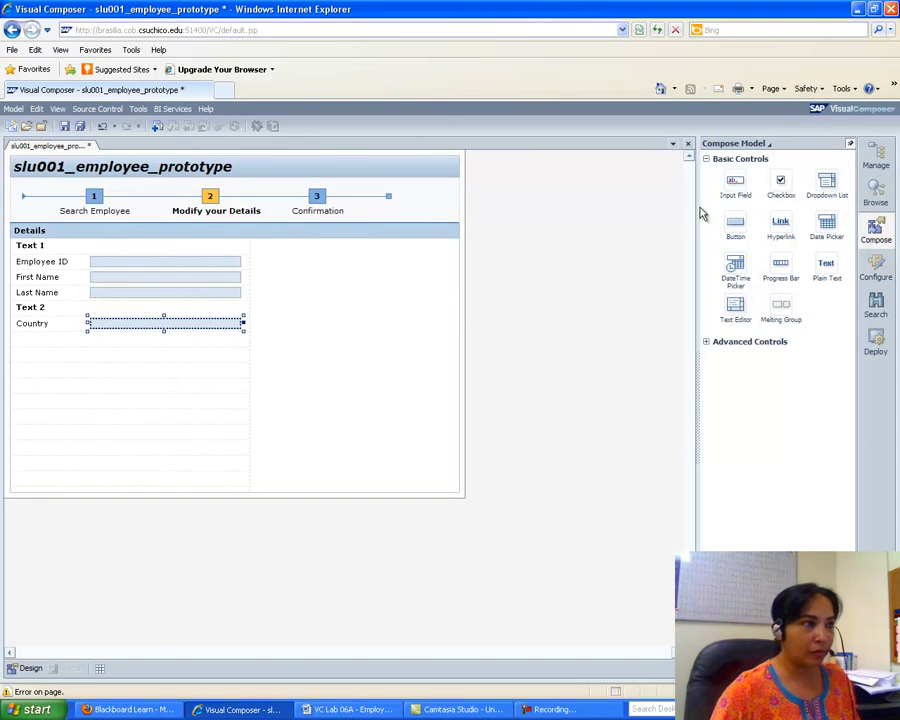
drag(717, 200, 165, 346)
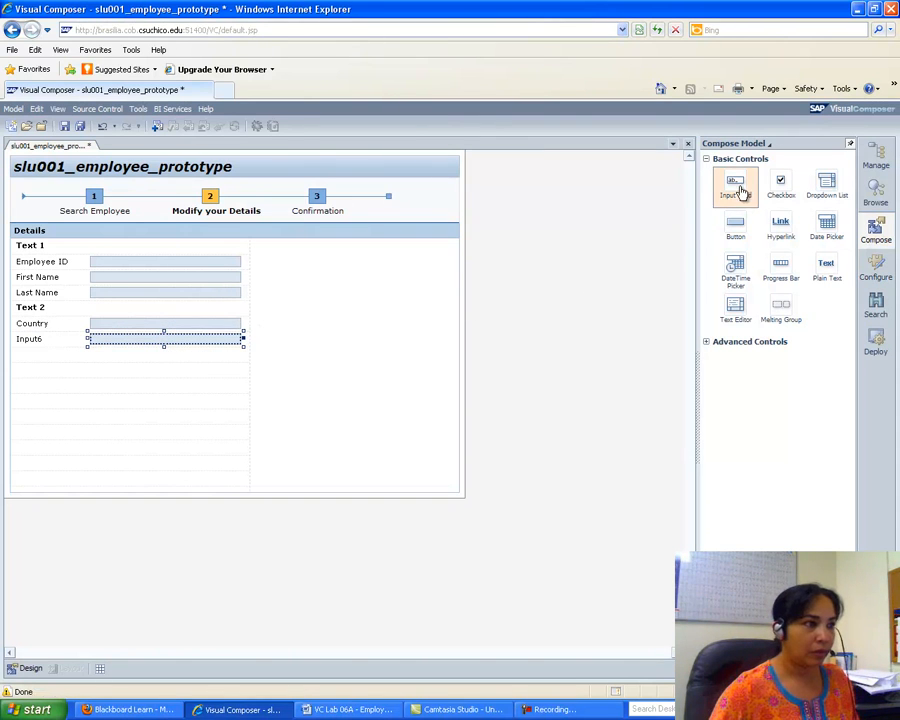
double_click(201, 346)
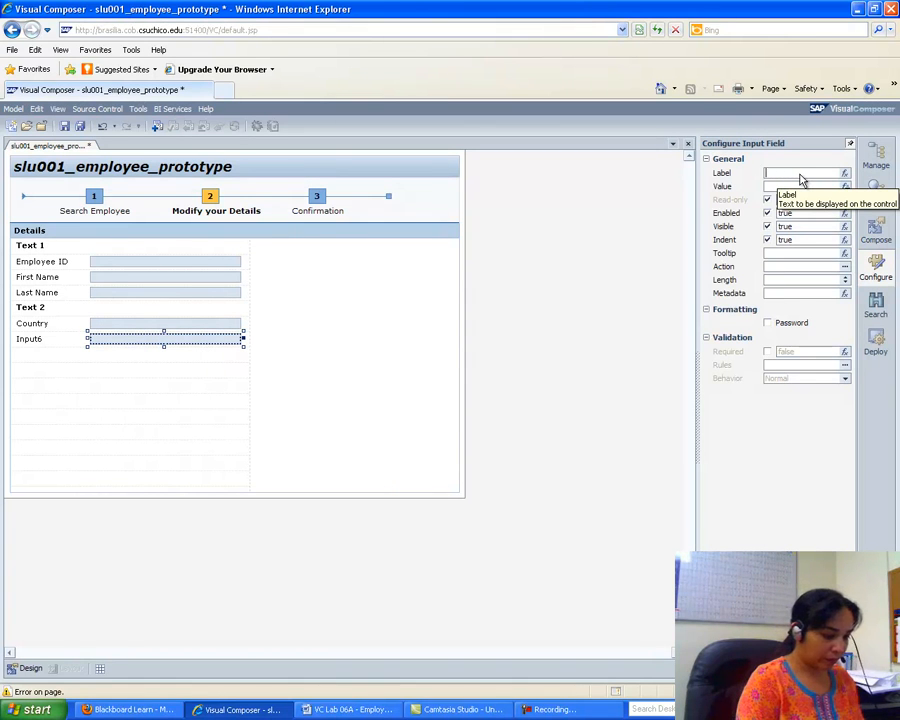
key(Return)
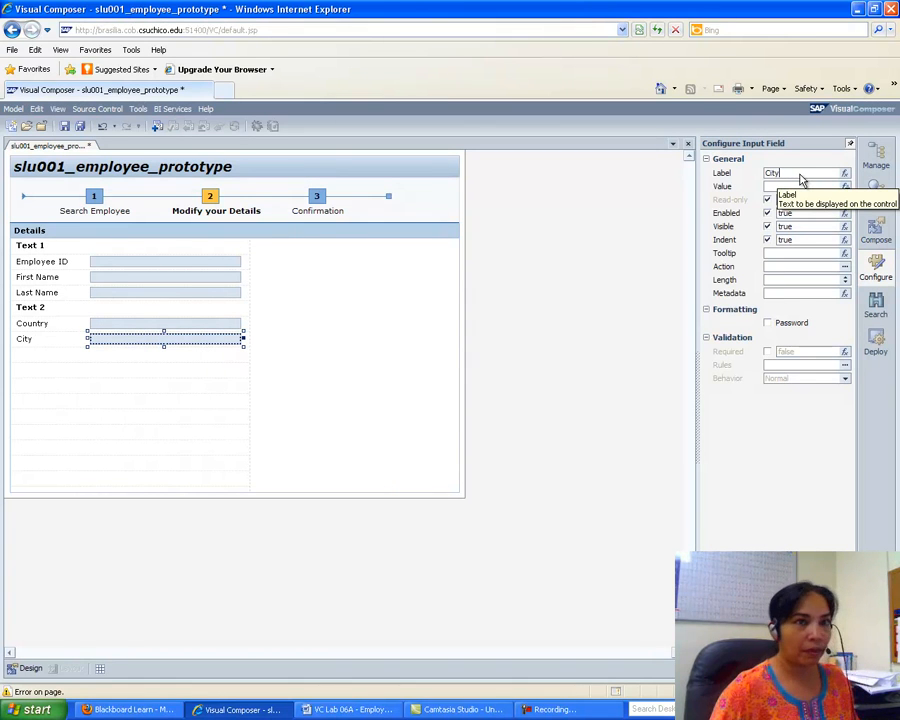
Add an input field below City on the Details form and label it Street.
click(875, 238)
drag(731, 199, 145, 357)
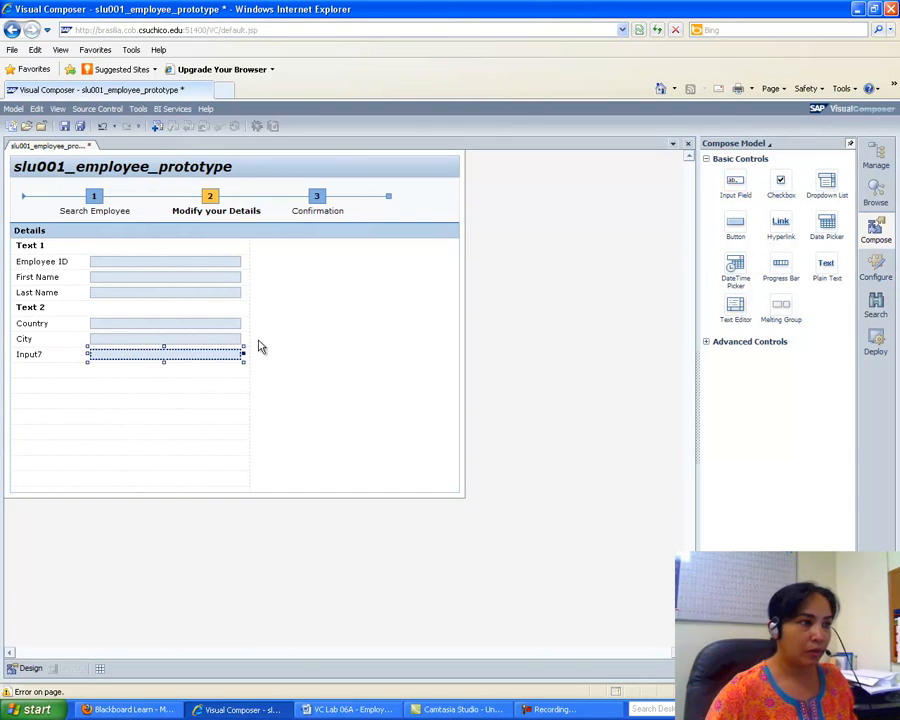
double_click(161, 357)
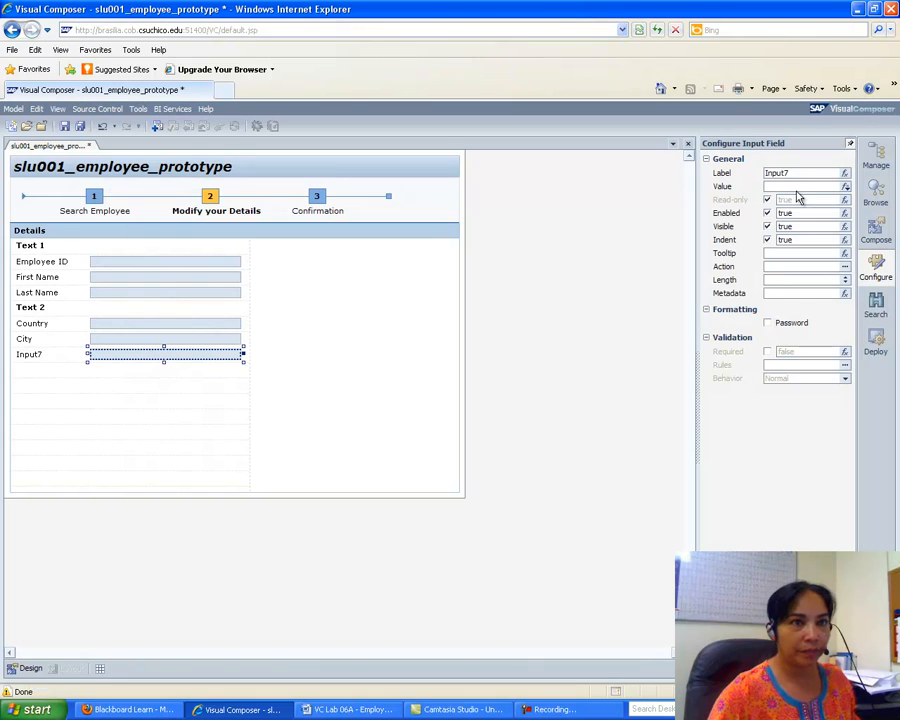
drag(797, 173, 738, 173)
key(BackSpace)
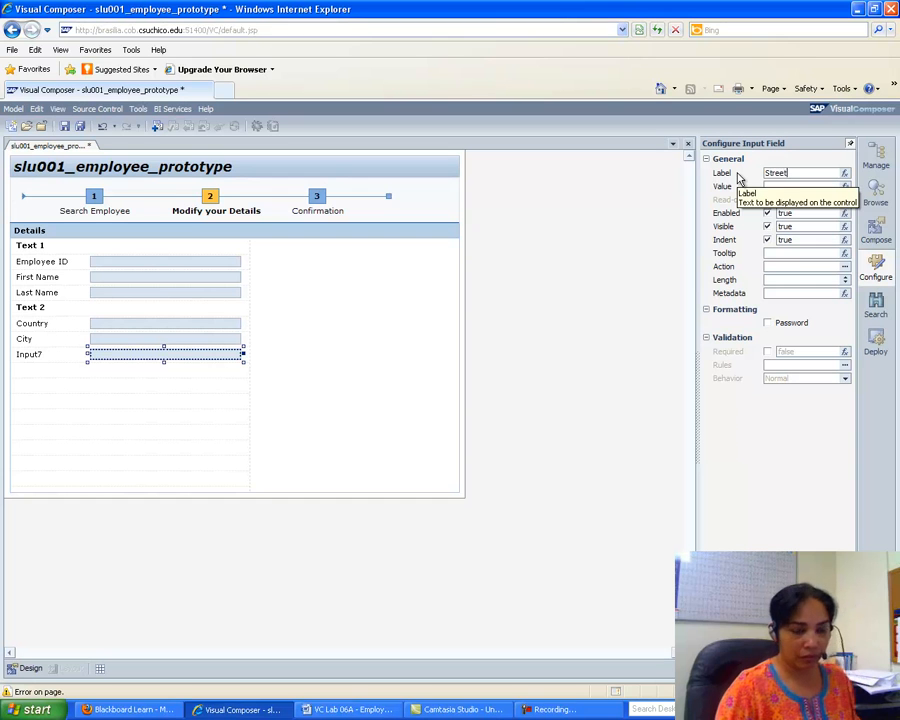
key(Return)
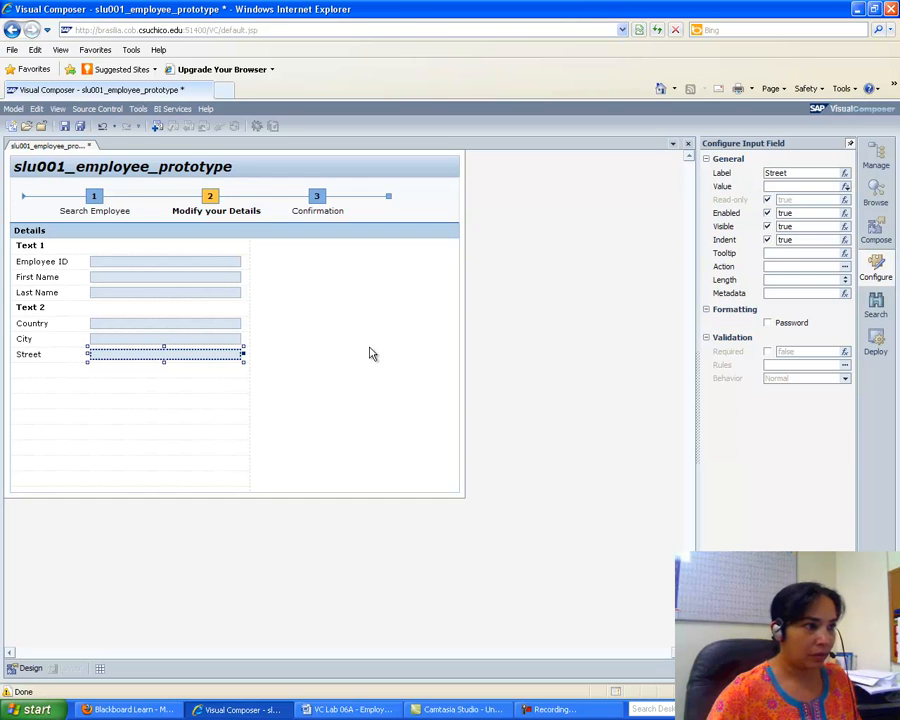
Add an input field below Street on the Details form and enter HouseNumber as its label.
click(875, 232)
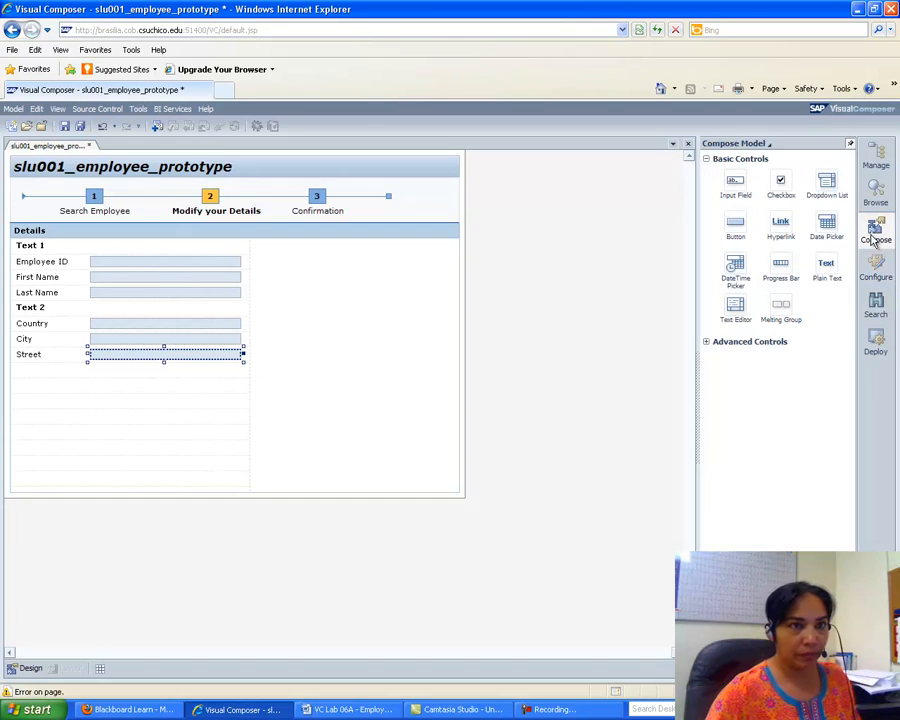
drag(735, 187, 169, 373)
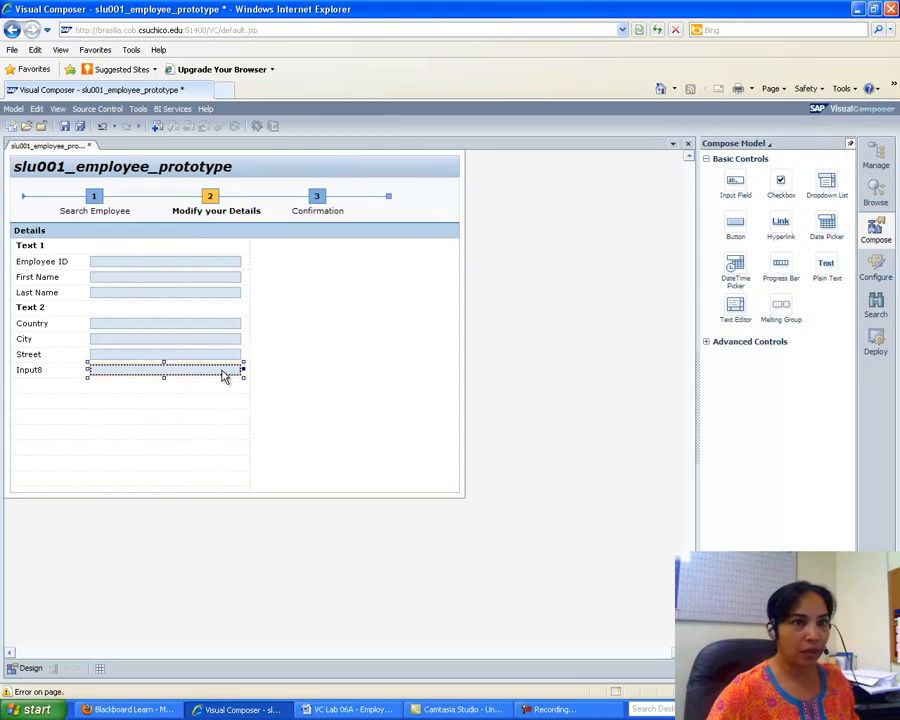
double_click(222, 372)
click(788, 174)
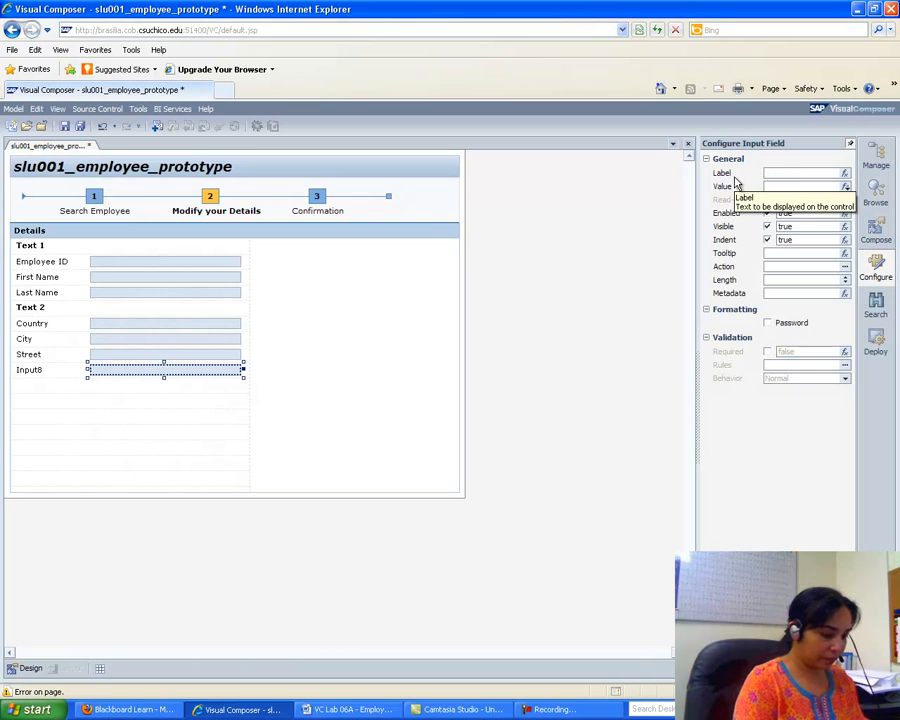
text(HouseNumber)
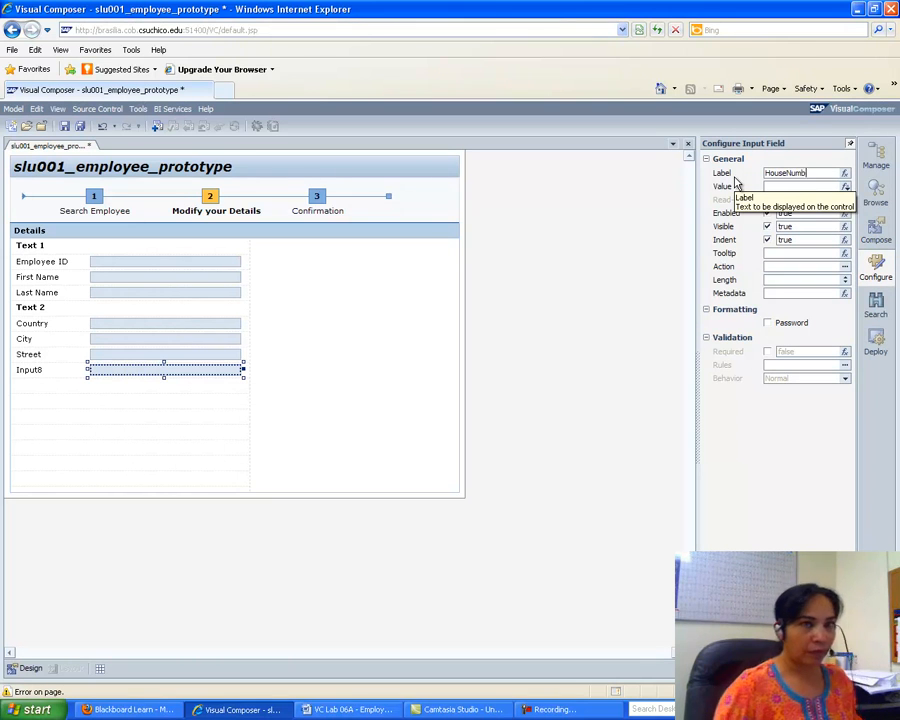
Check the required label in the Word lab document and, back in Visual Composer, change the new field's label to House No.
click(358, 710)
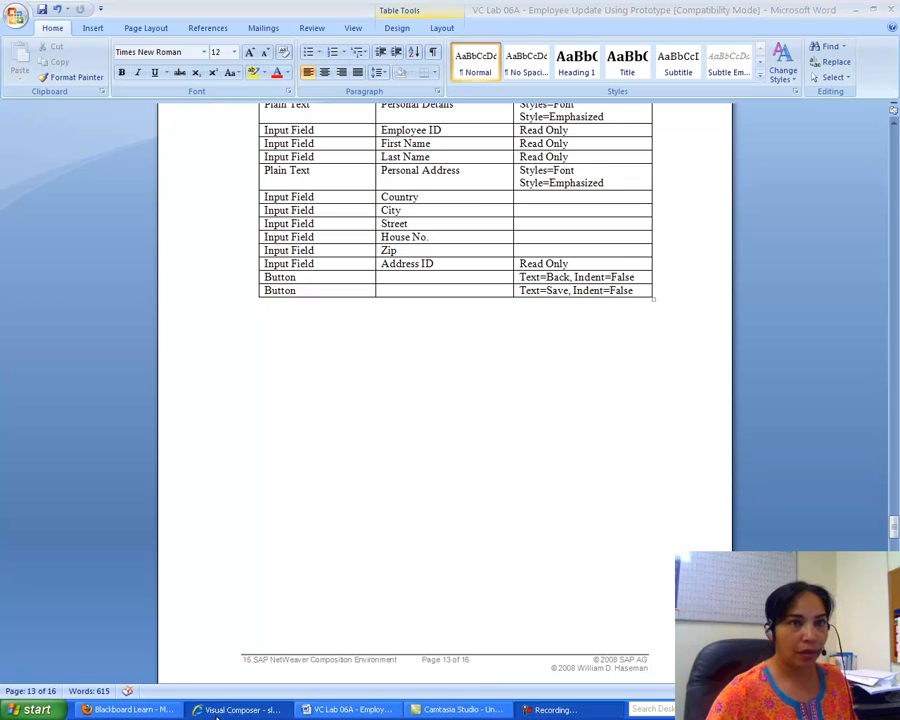
click(240, 709)
click(787, 174)
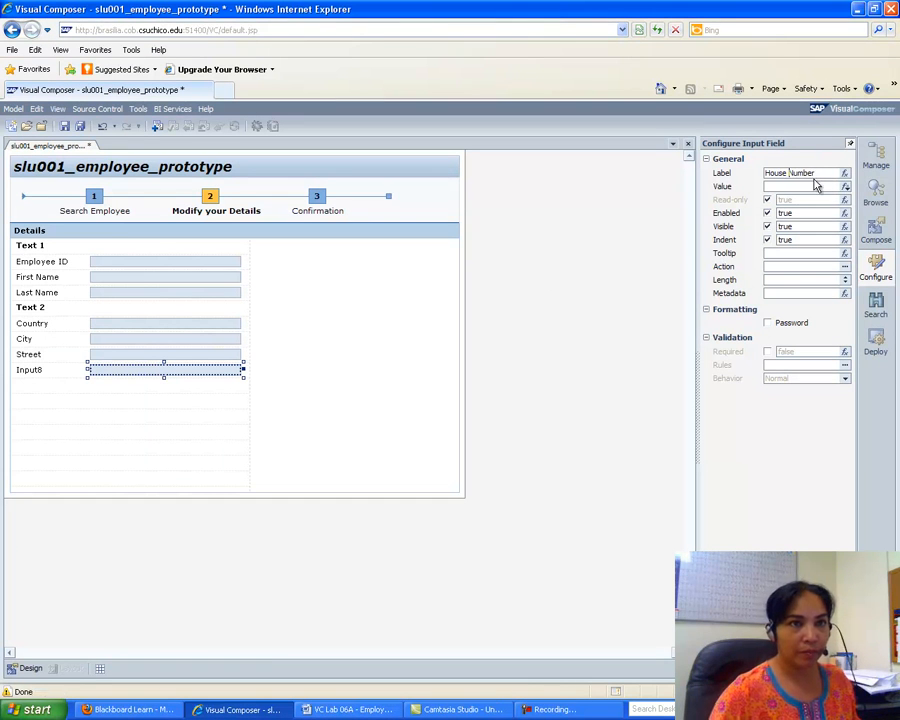
click(818, 174)
key(BackSpace)
key(BackSpace)
key(BackSpace)
key(BackSpace)
key(BackSpace)
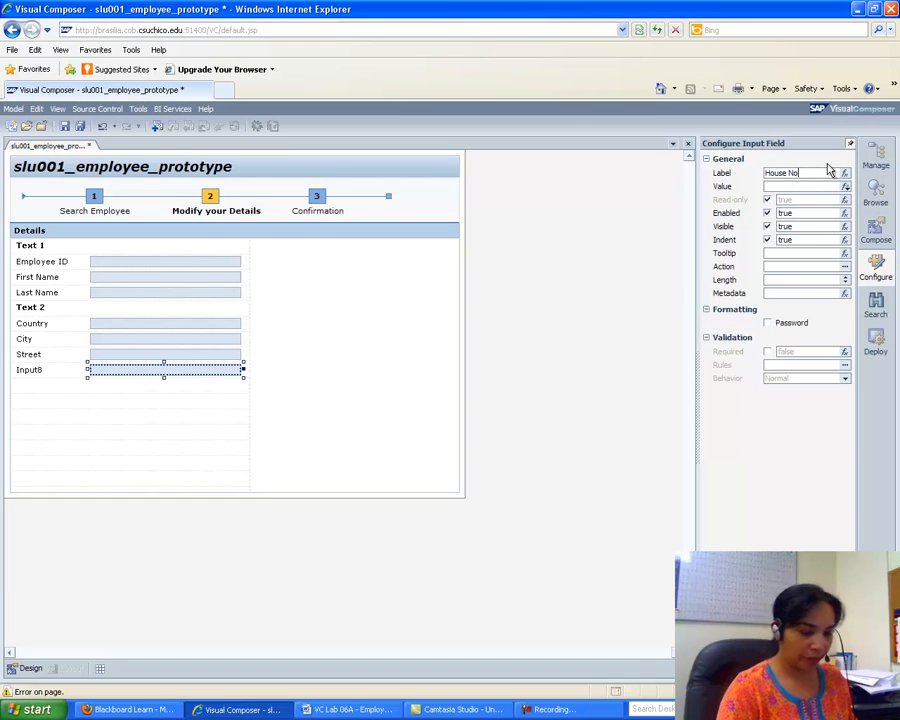
text(o.)
click(617, 287)
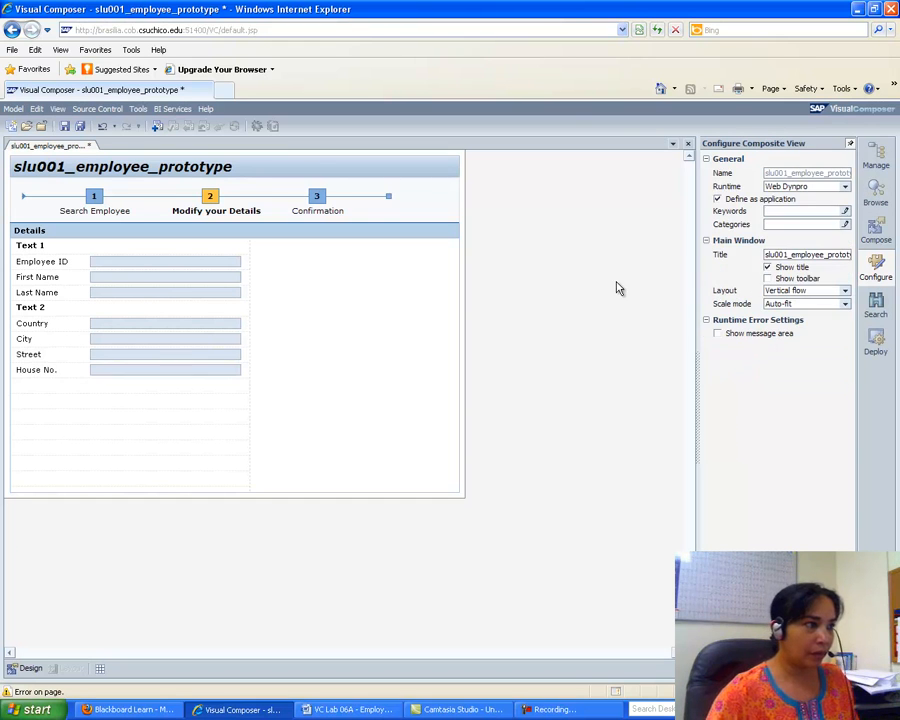
Add an input field below House No. on the Details form and label it Zip.
click(876, 230)
drag(733, 187, 124, 390)
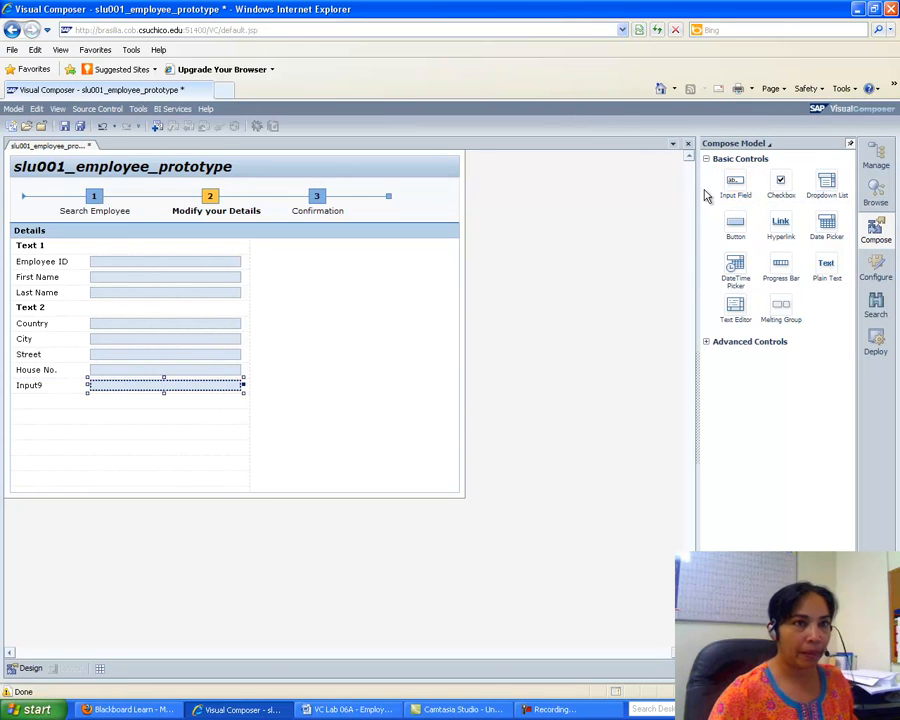
click(202, 392)
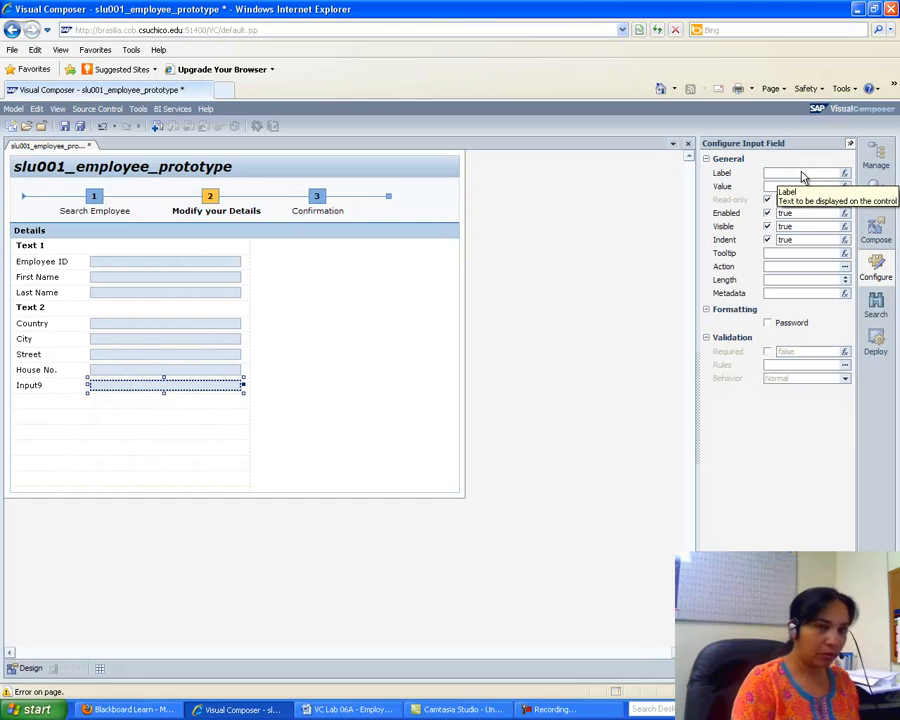
key(Return)
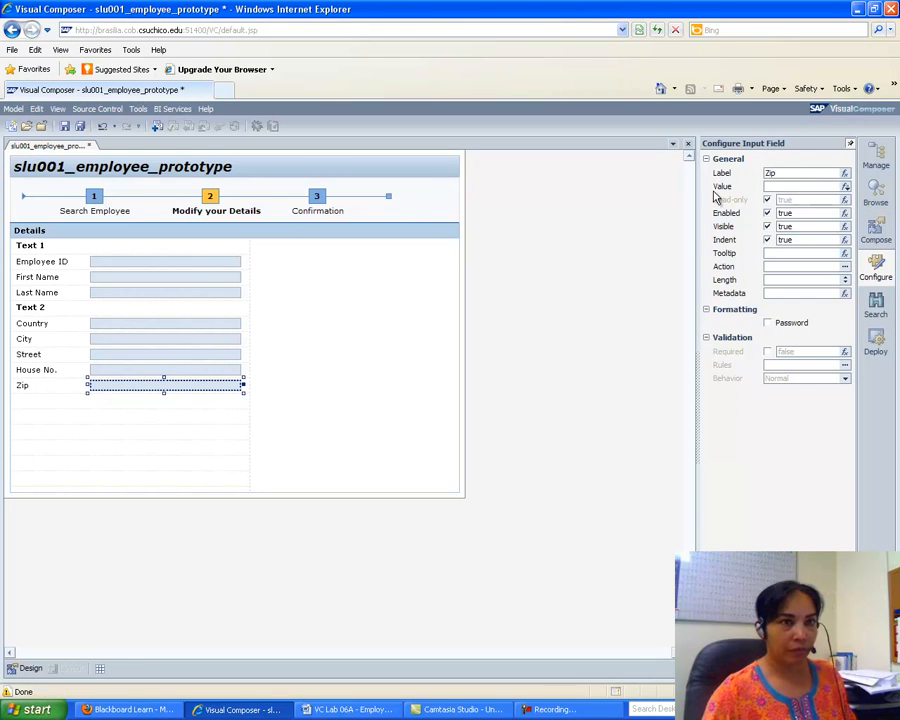
click(596, 290)
Add an input field below Zip on the Details form and label it AddressID.
click(876, 232)
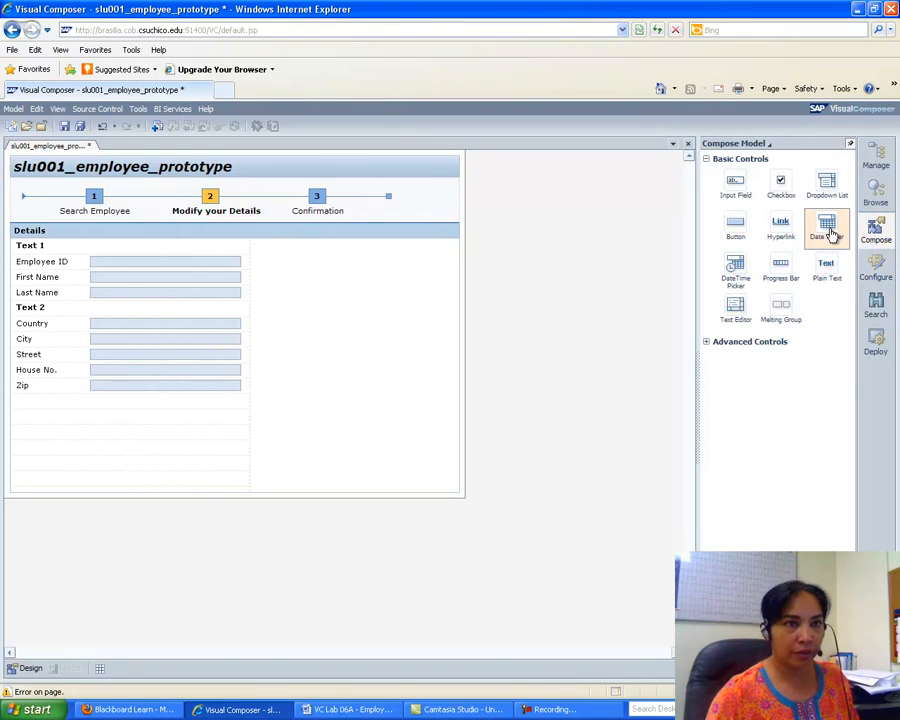
drag(745, 195, 118, 406)
double_click(173, 406)
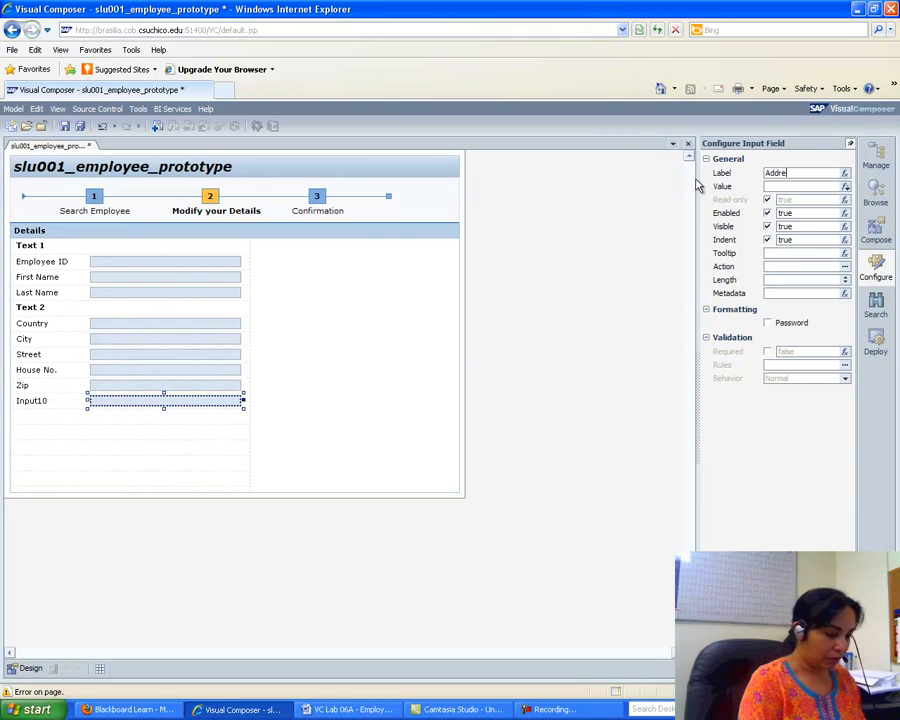
key(Return)
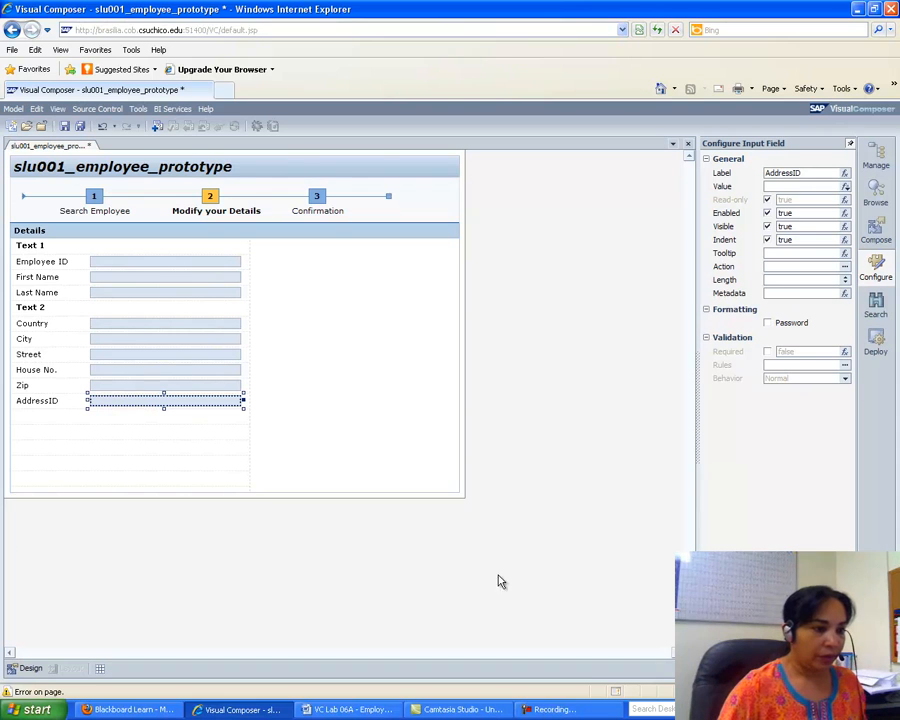
Check the remaining controls in the Word lab document and, back in Visual Composer, add two buttons stacked below AddressID.
click(350, 709)
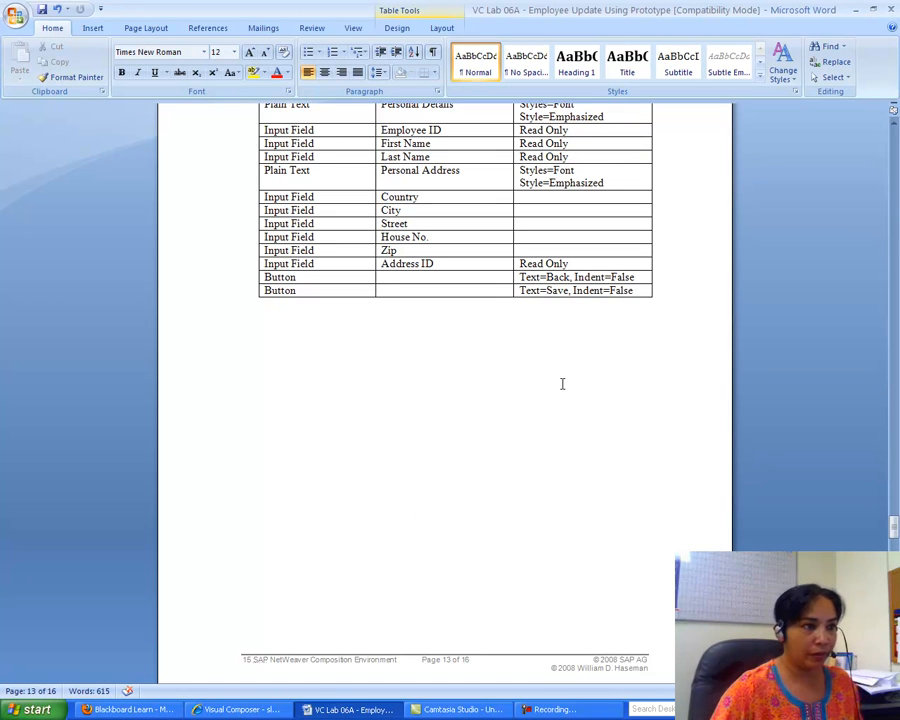
click(262, 711)
click(876, 234)
drag(748, 229, 127, 420)
drag(735, 220, 115, 443)
Set the upper button's text to Back and its indent to false, checking the settings in the Word lab document.
double_click(105, 416)
click(816, 190)
key(BackSpace)
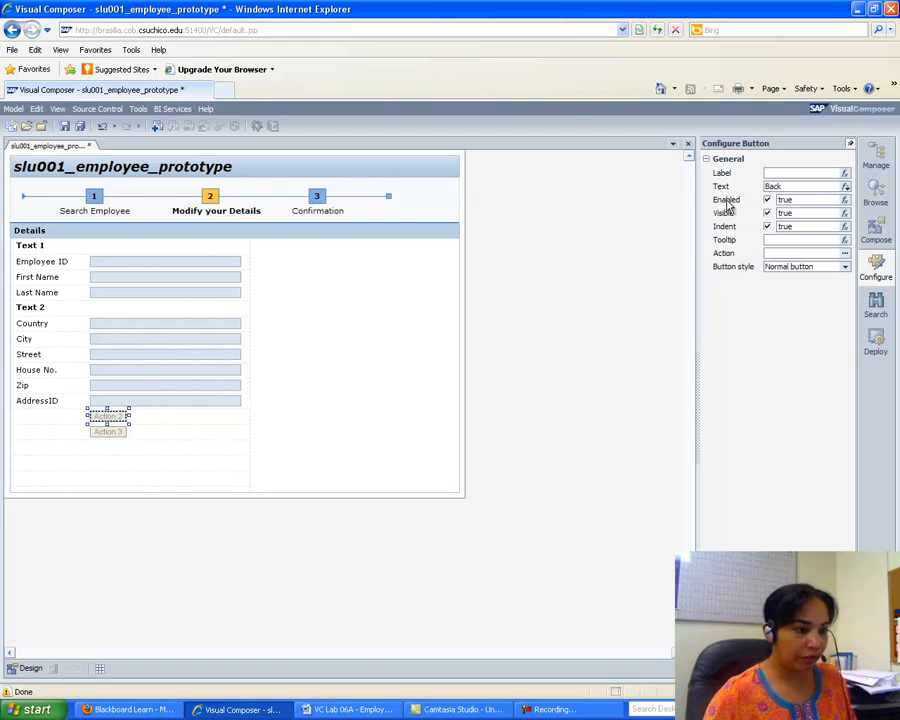
click(355, 709)
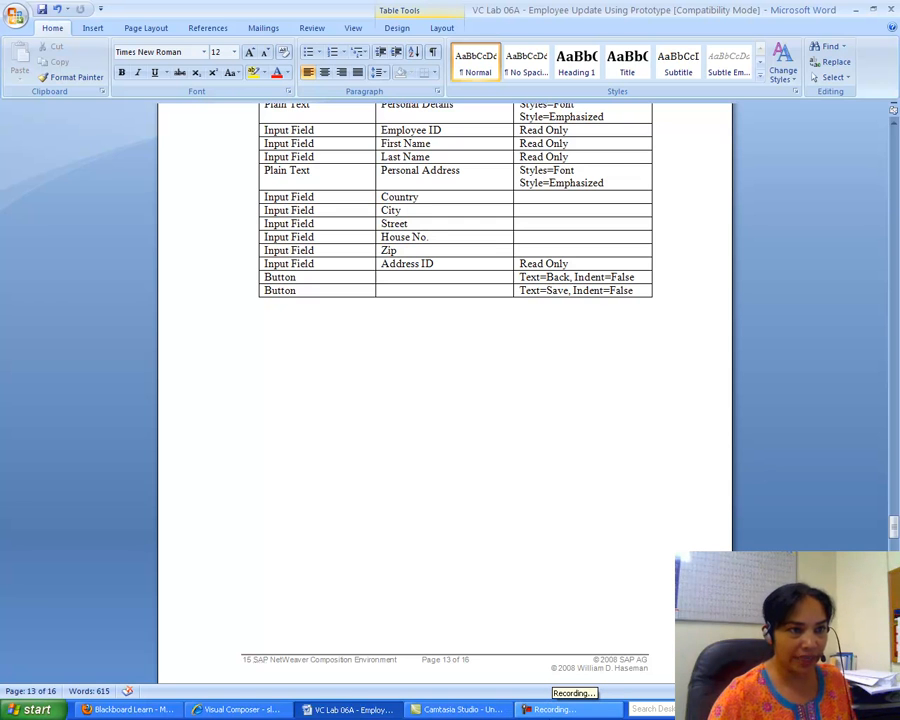
click(267, 709)
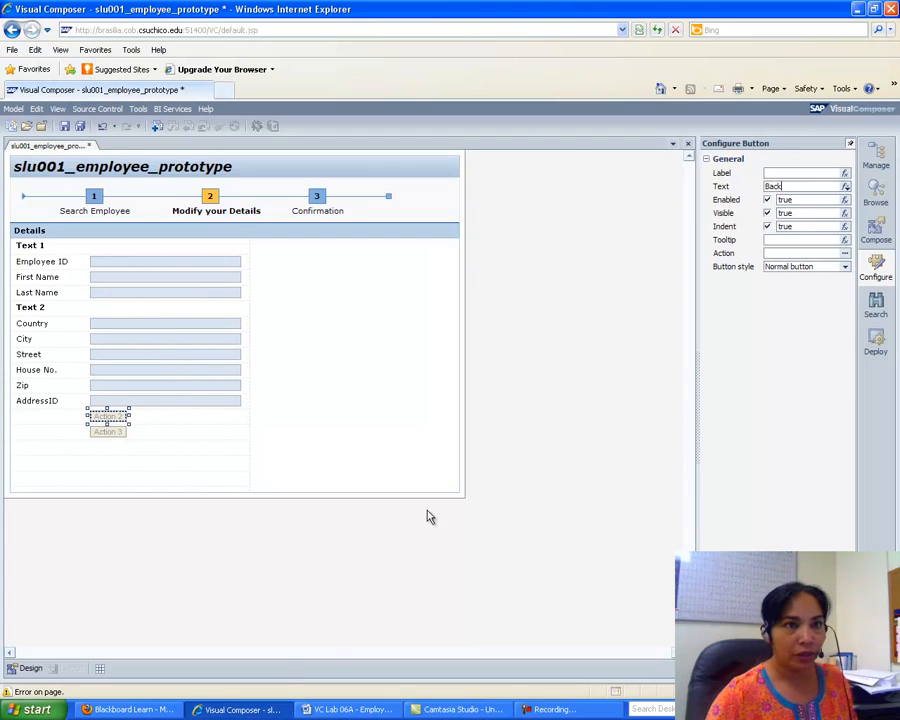
key(Return)
click(845, 227)
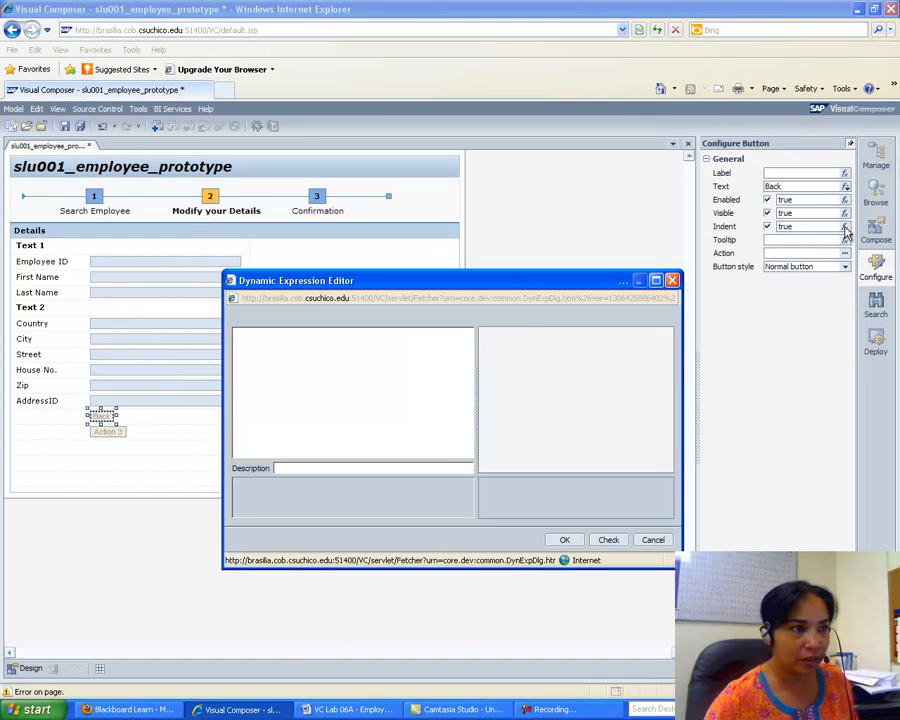
drag(266, 334, 191, 326)
text(false)
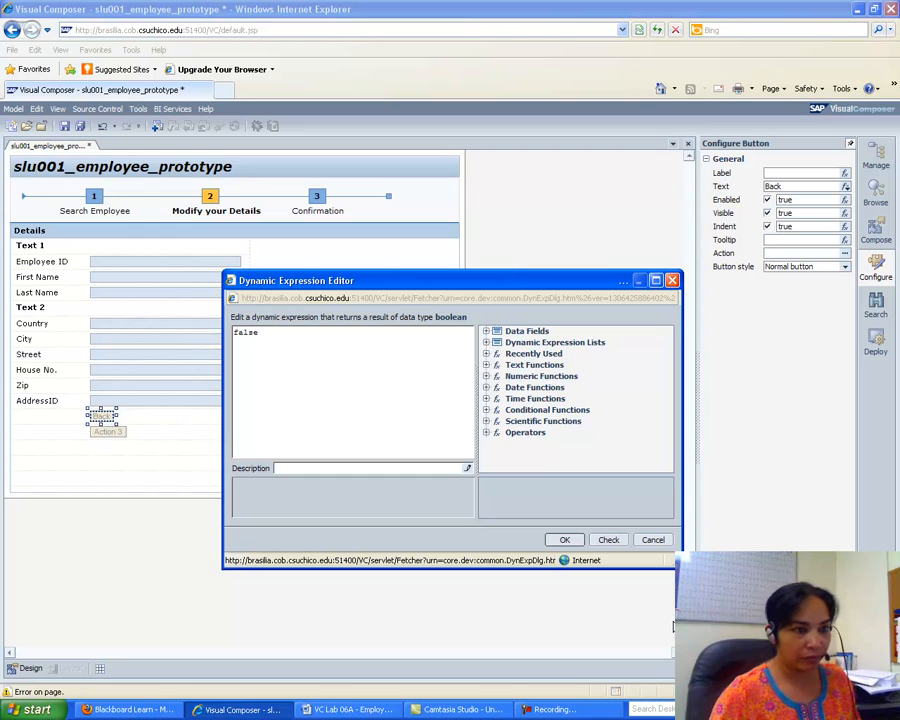
click(566, 539)
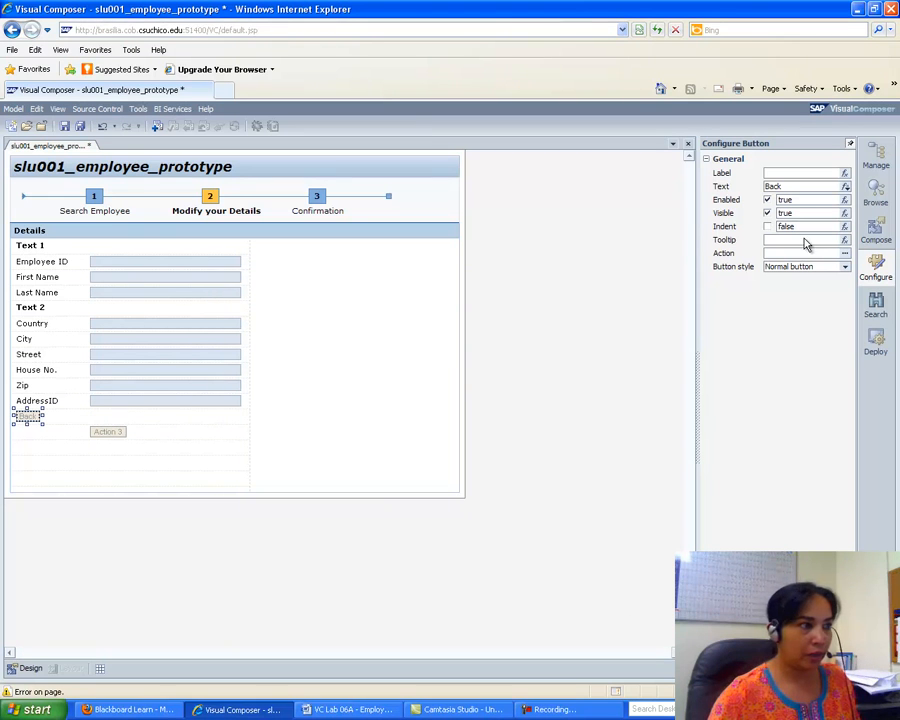
Set the lower button's text to Save and its indent to false.
click(109, 433)
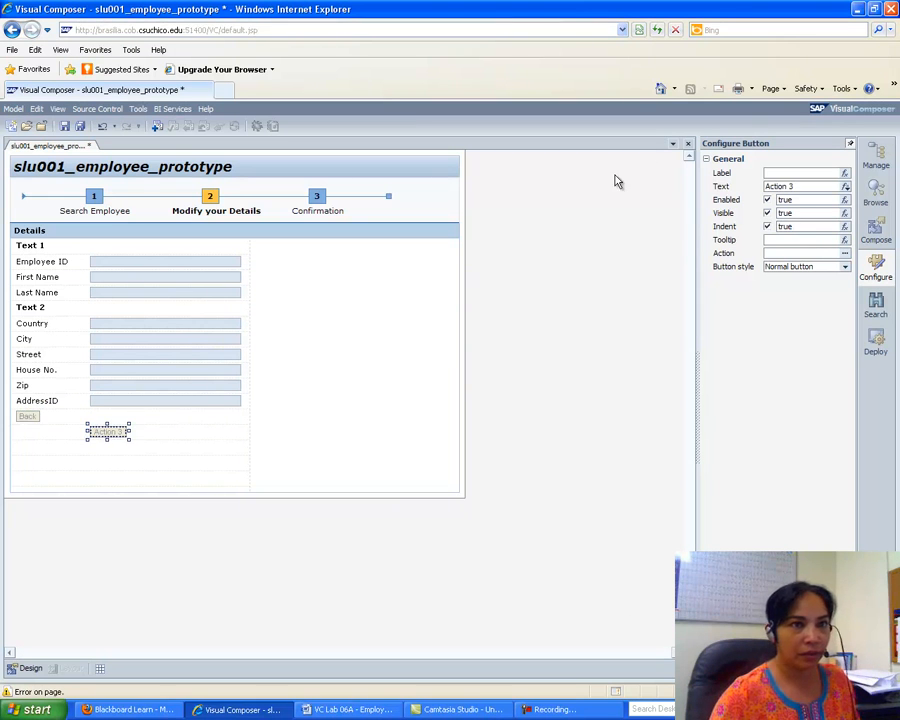
click(805, 186)
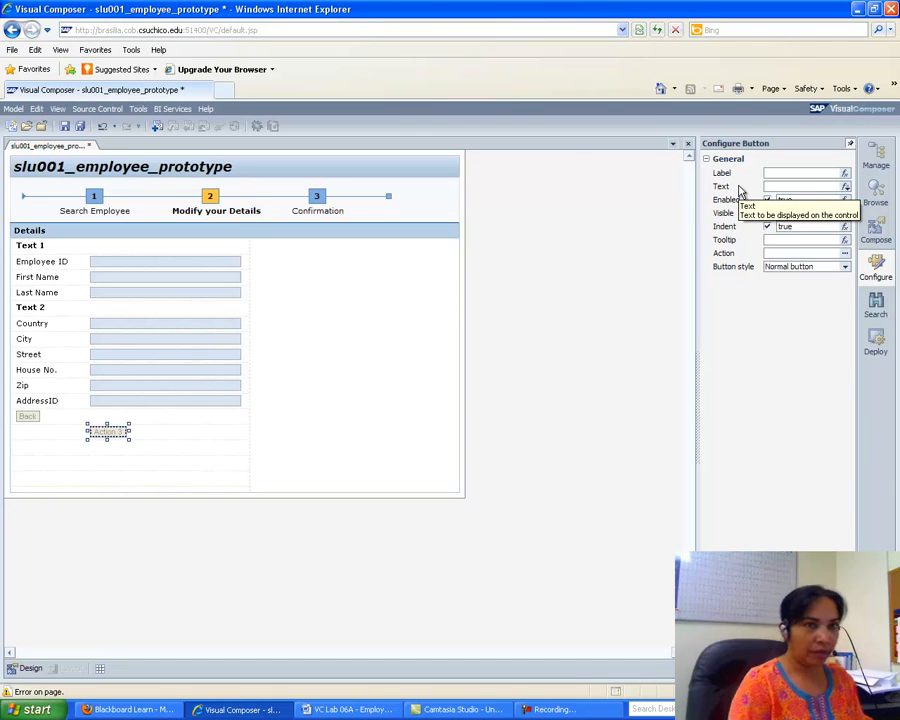
text(Save)
key(Return)
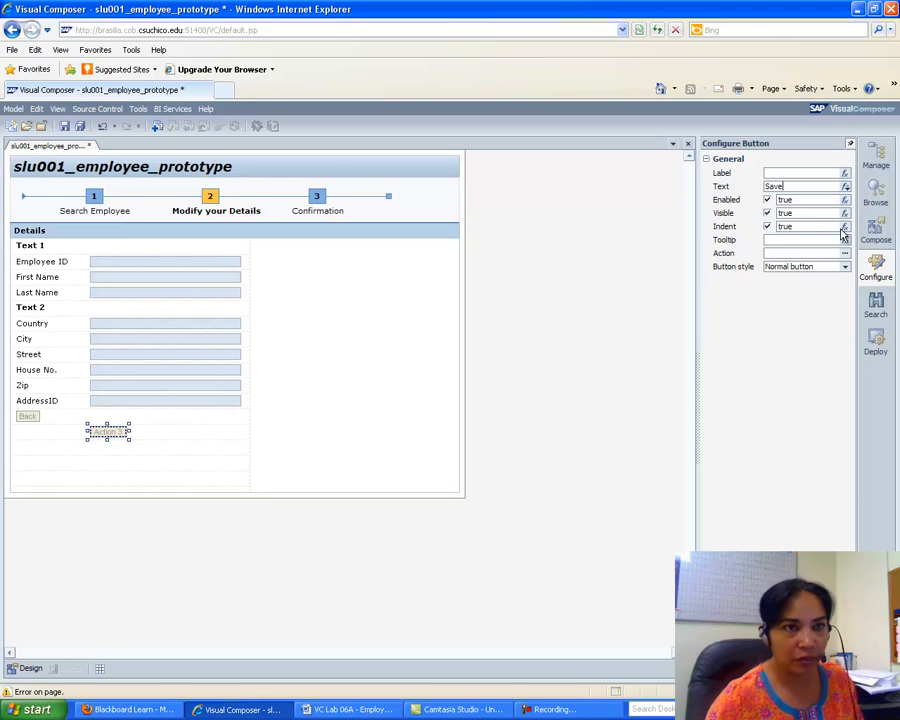
click(845, 228)
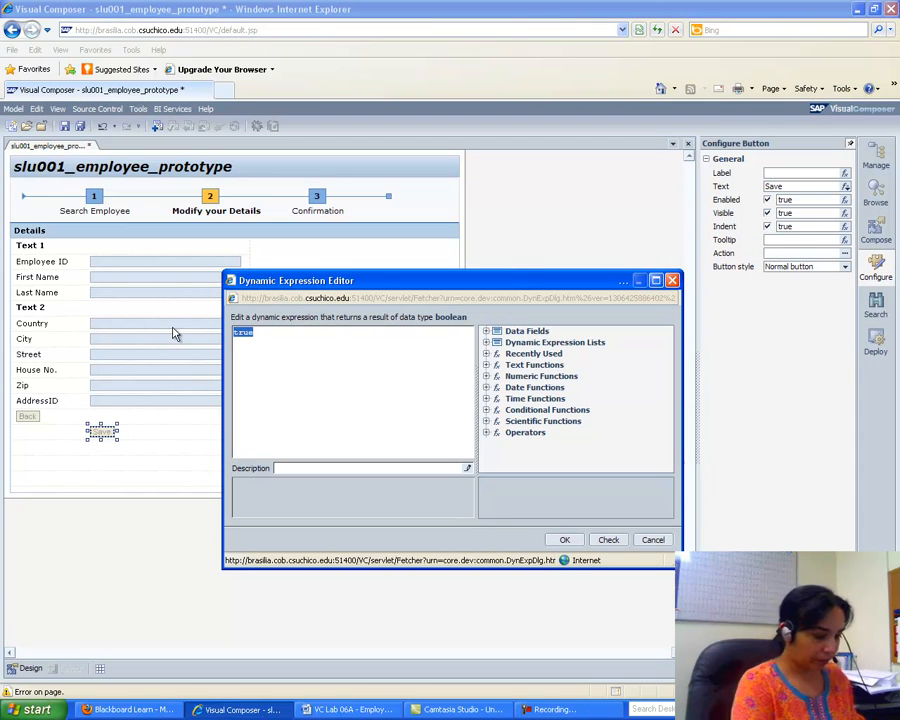
text(false)
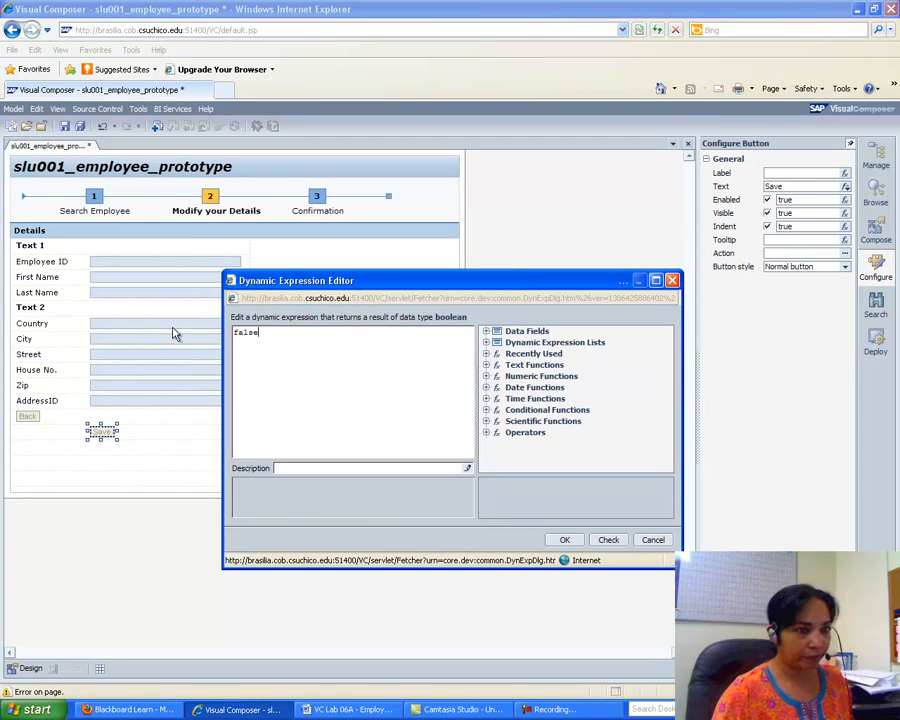
click(564, 539)
Compare the Details form in Visual Composer with the Modify Your Details figure in the Word lab document.
click(366, 709)
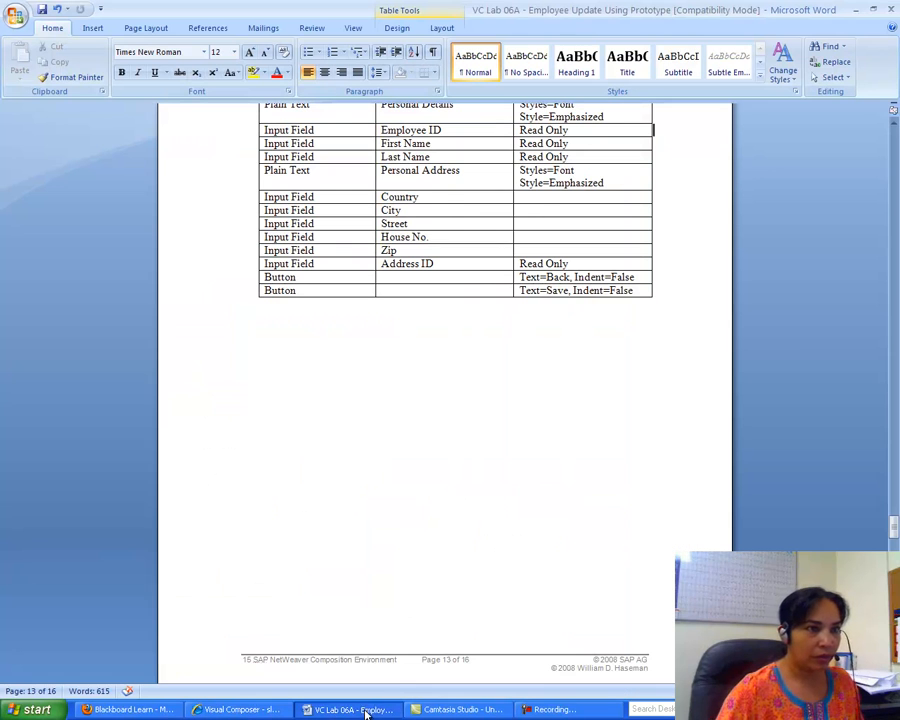
drag(895, 530, 895, 551)
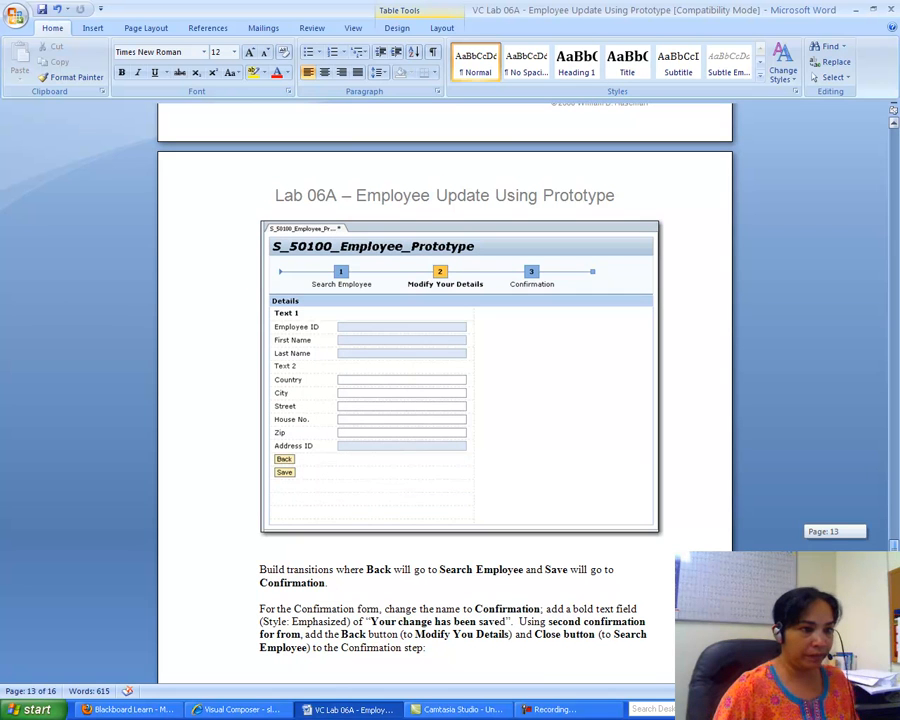
click(265, 709)
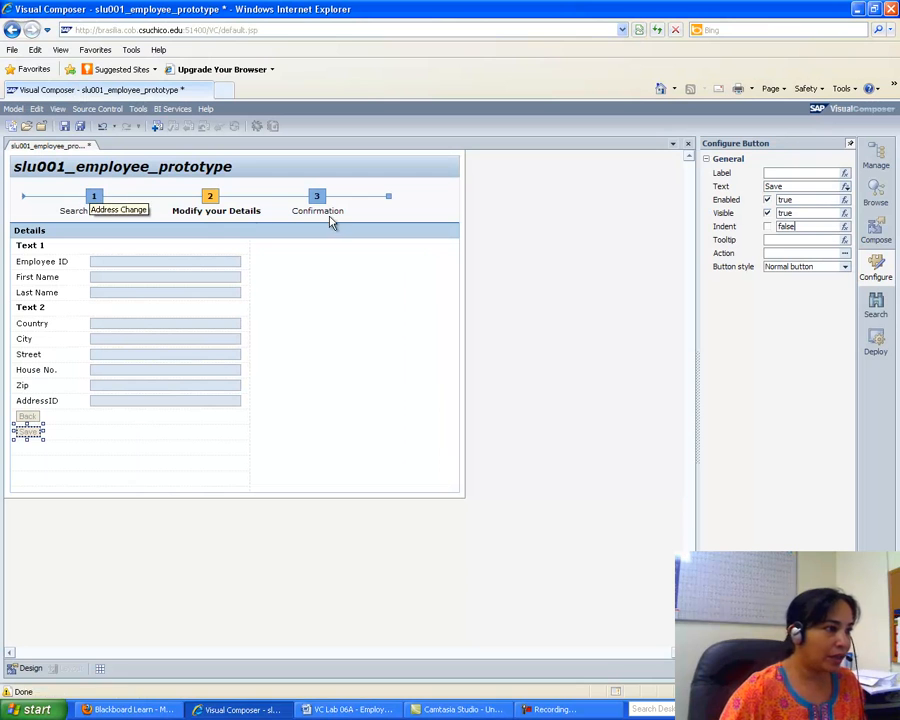
click(326, 378)
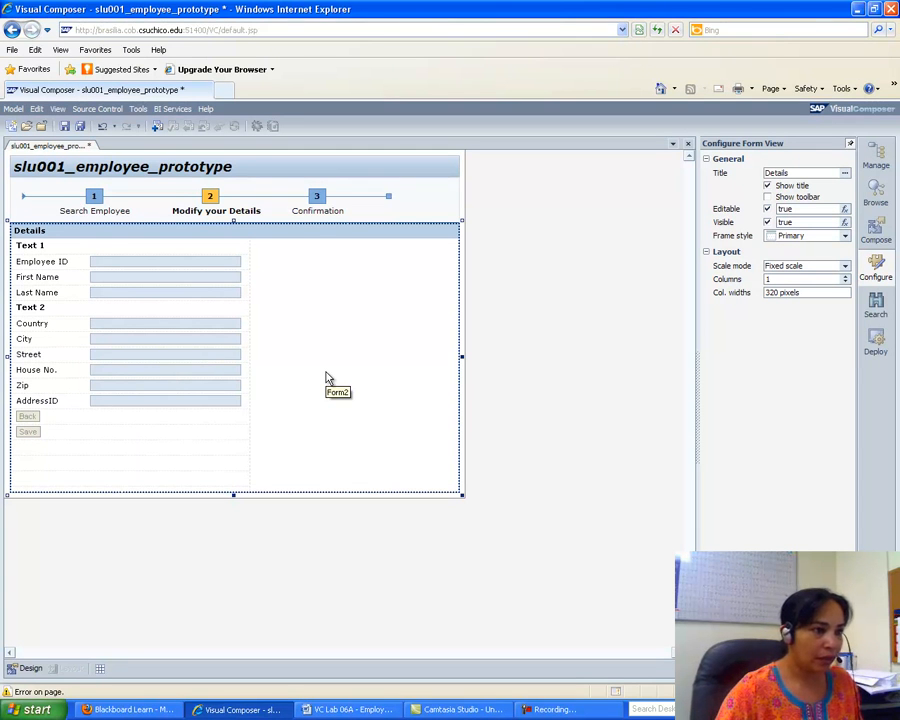
Check the transition instructions in the Word lab document and, back in Visual Composer, add a Trigger Transition action to the Back button.
click(353, 710)
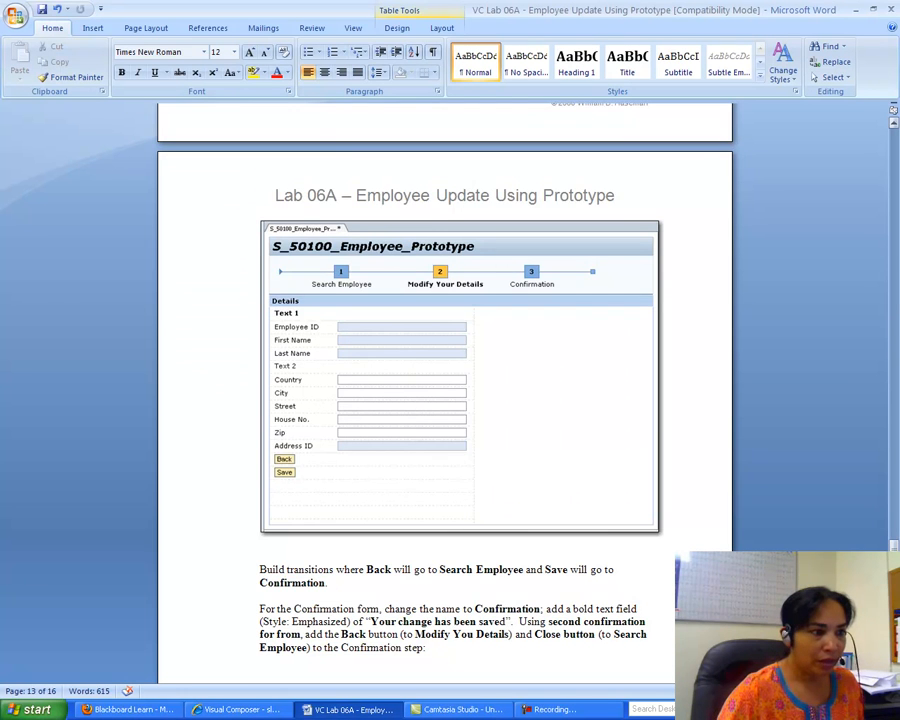
scroll(445, 400, down, 3)
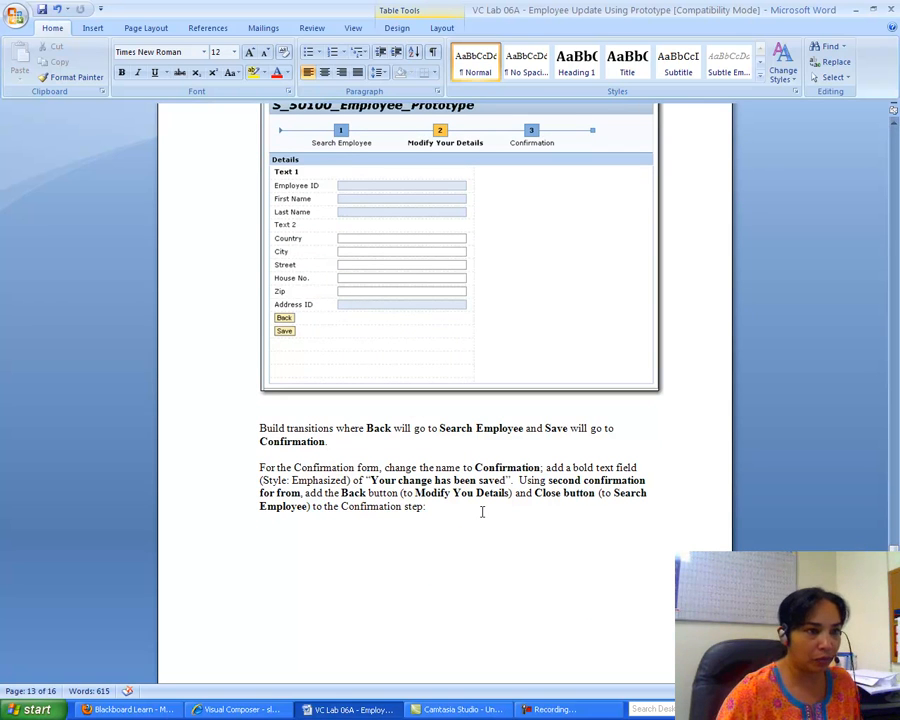
click(218, 711)
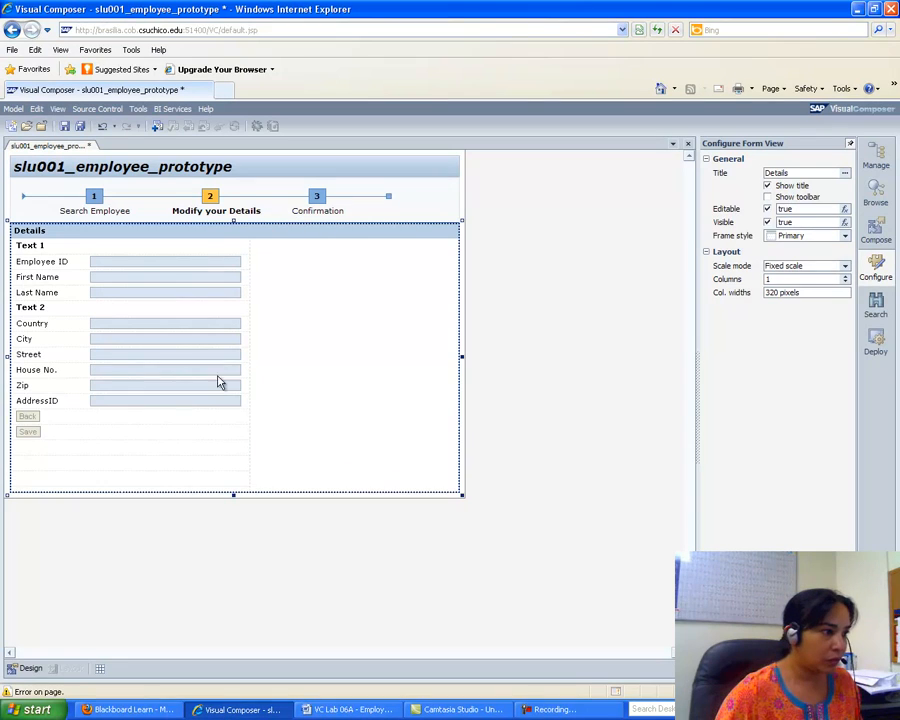
right_click(29, 421)
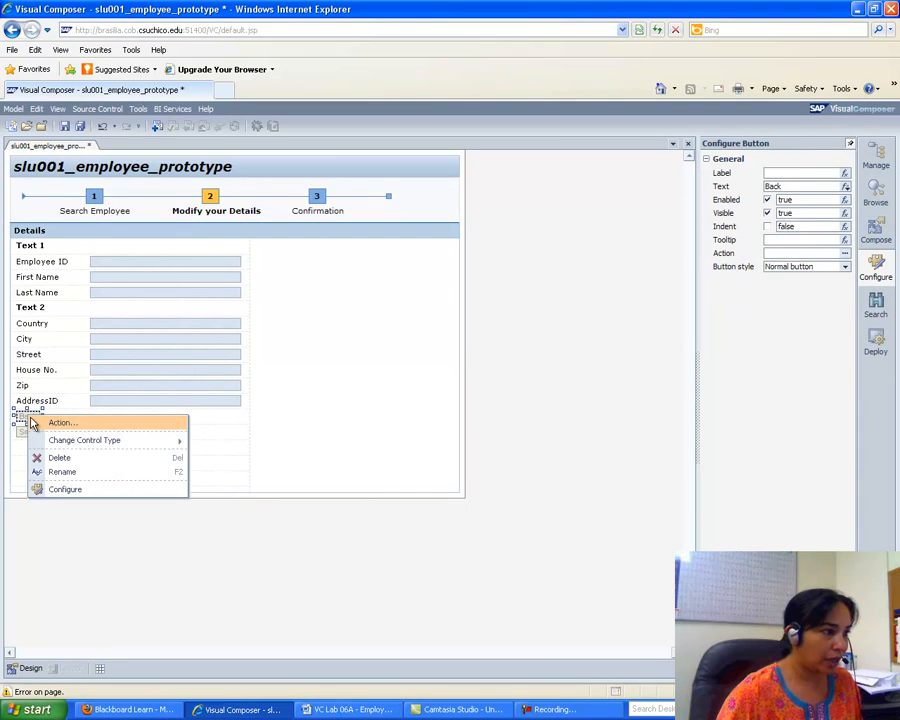
click(57, 424)
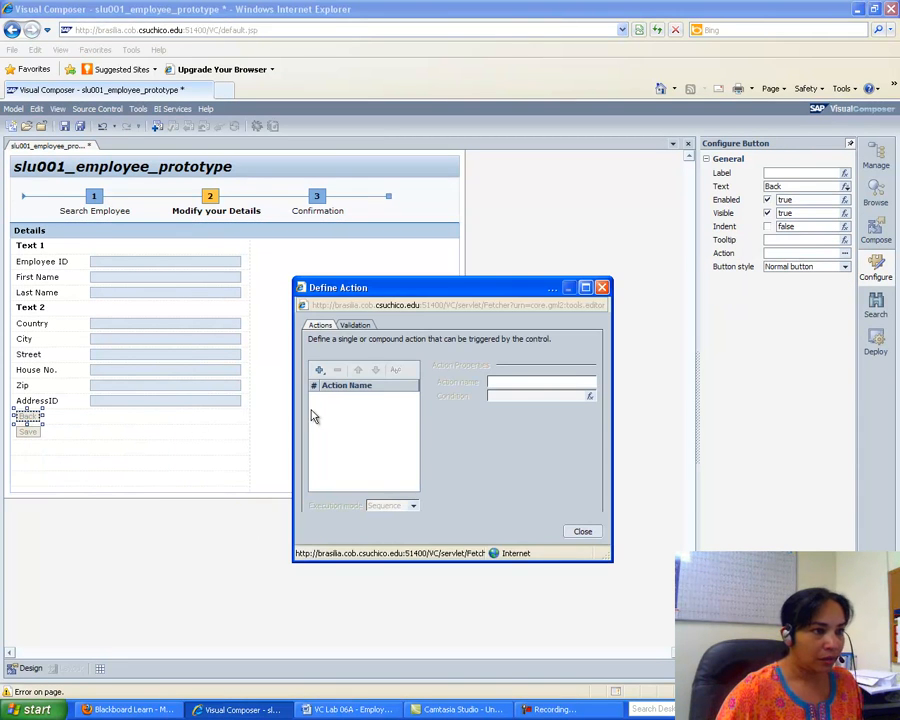
click(320, 371)
click(345, 483)
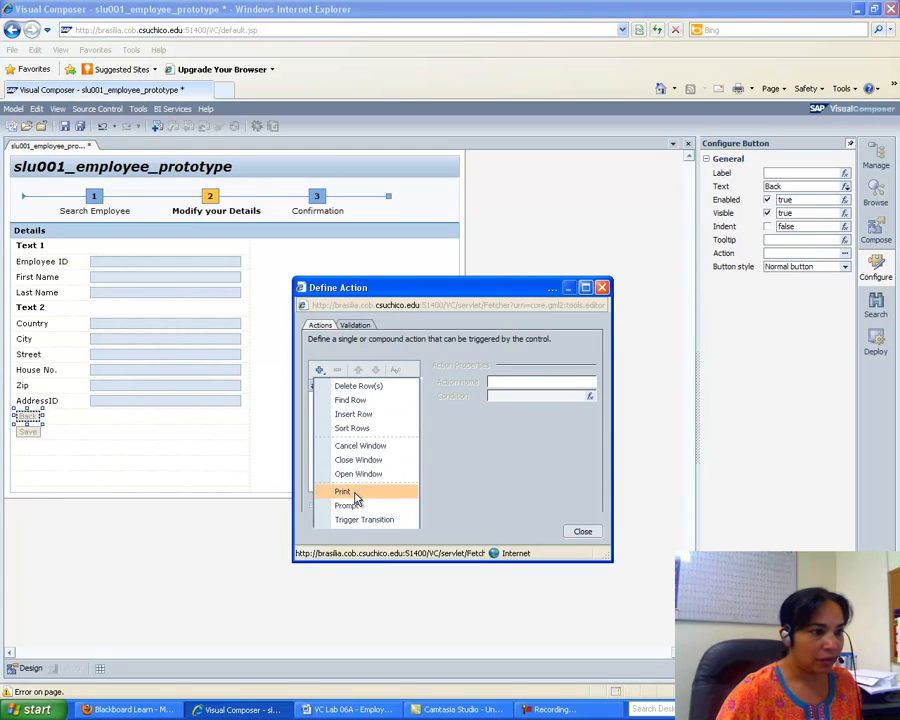
click(357, 521)
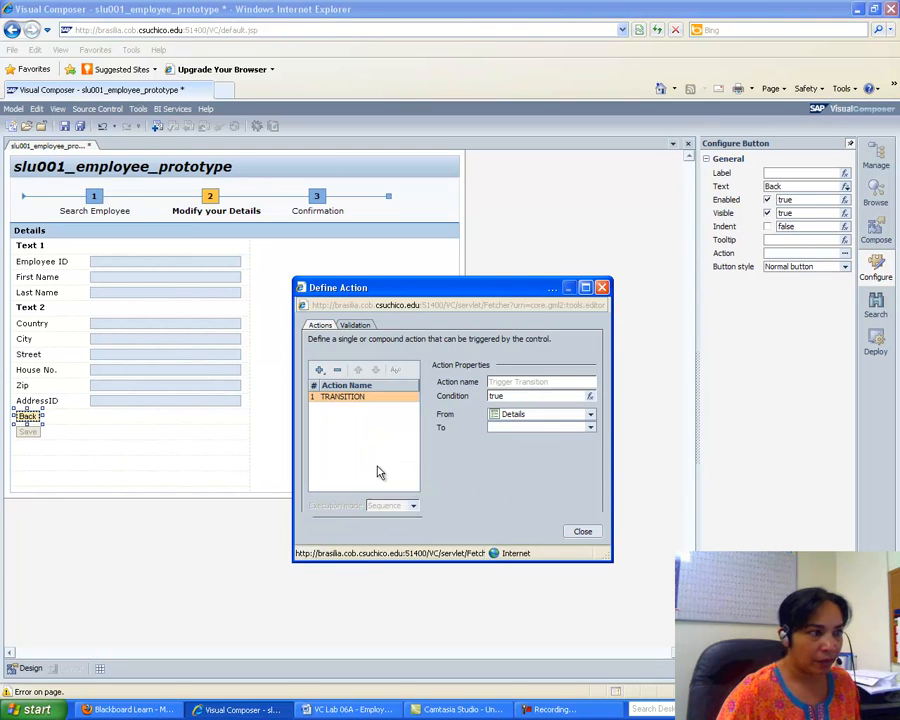
Set the target of the Back button's transition to Search Employee.
click(591, 417)
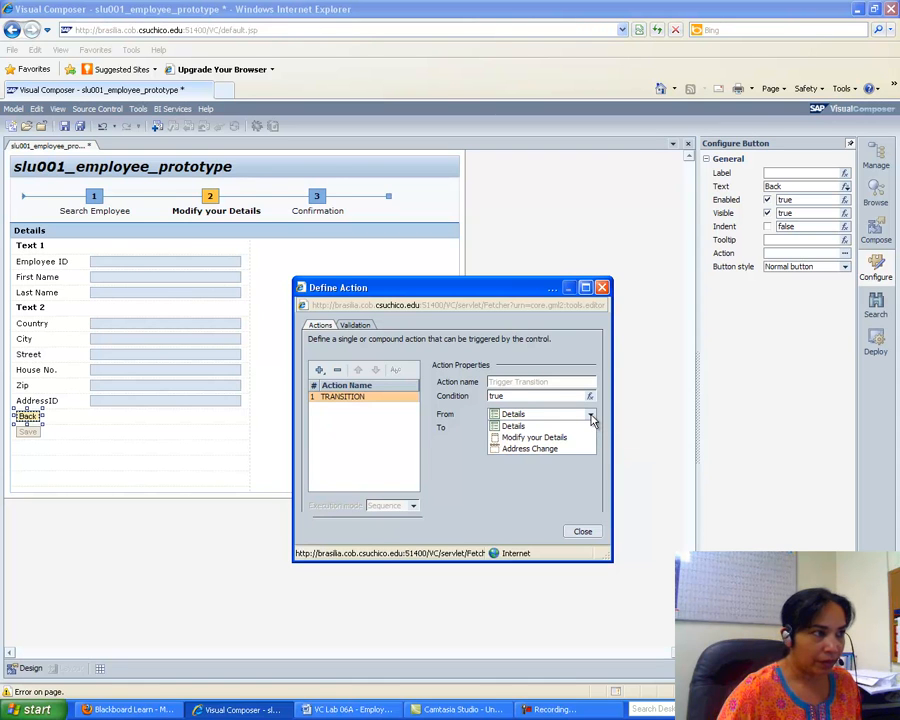
click(591, 417)
click(591, 417)
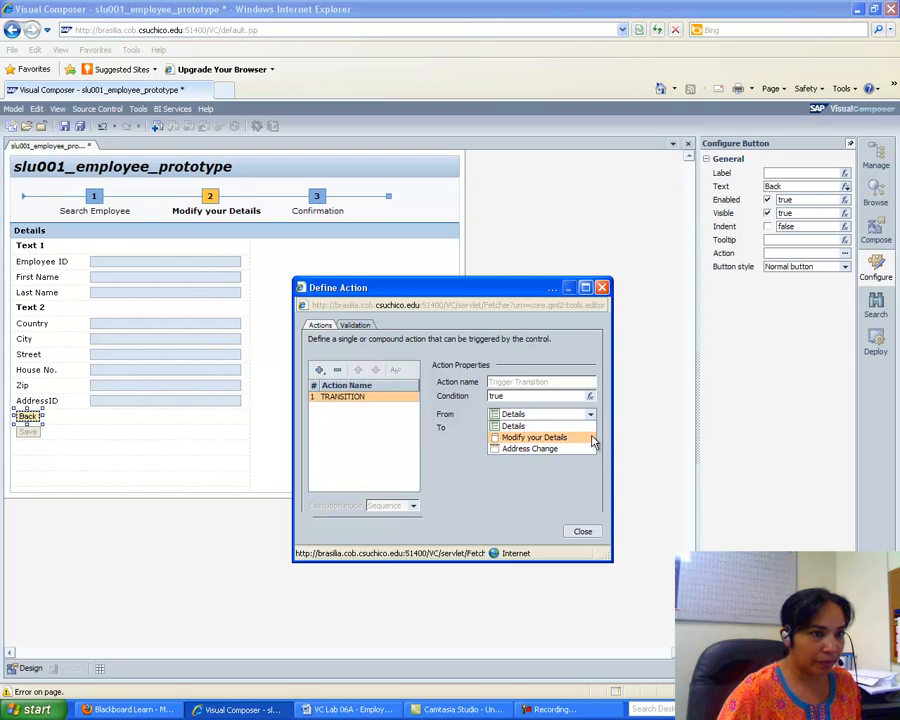
click(643, 436)
click(591, 429)
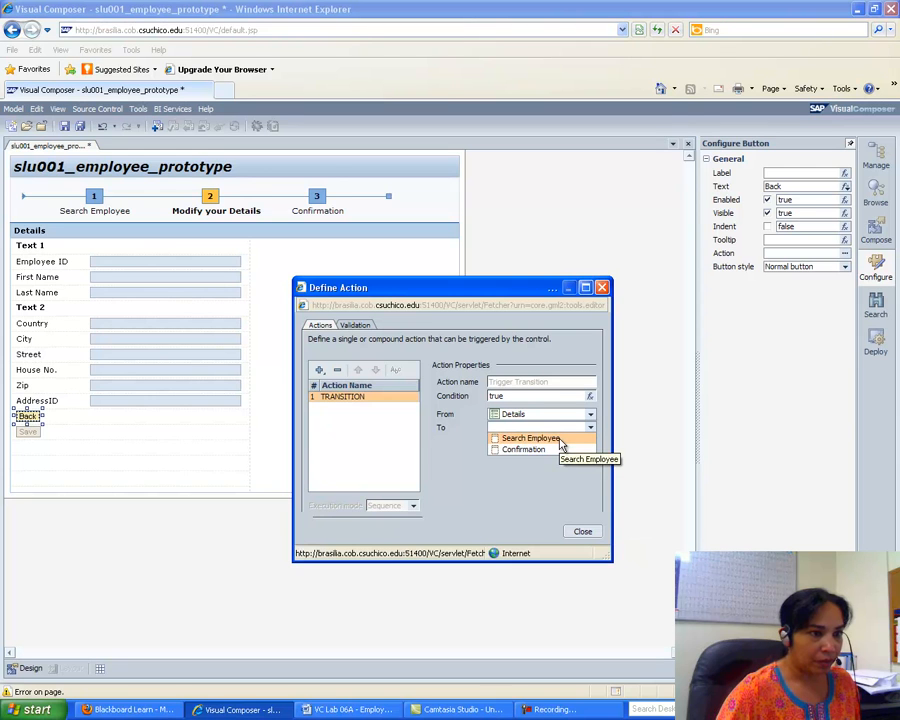
click(562, 442)
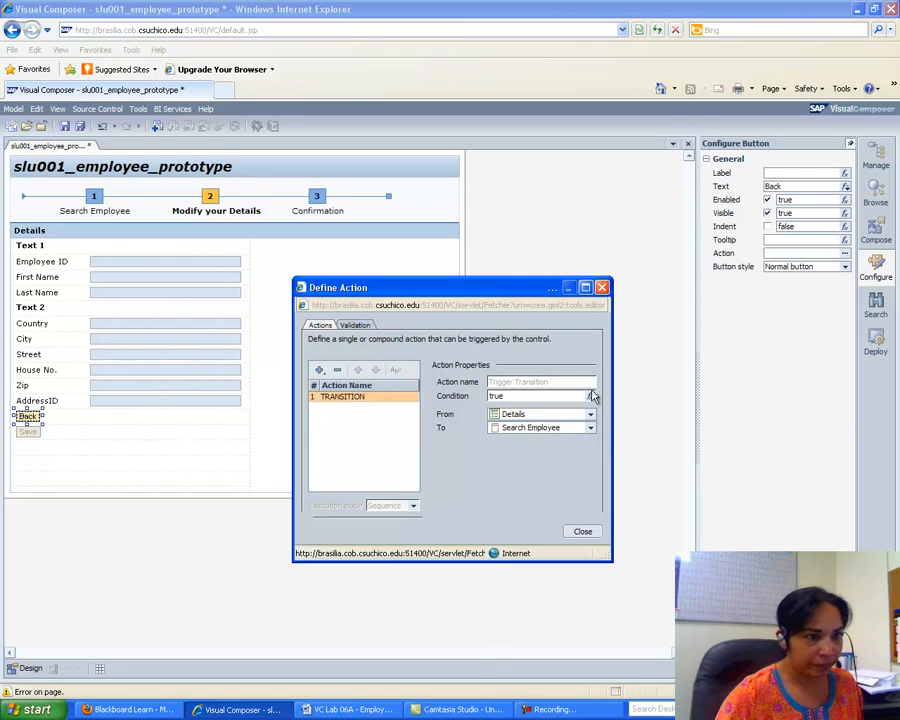
Set the source of the Back button's transition to Modify your Details, checking it against the Word lab document.
click(591, 415)
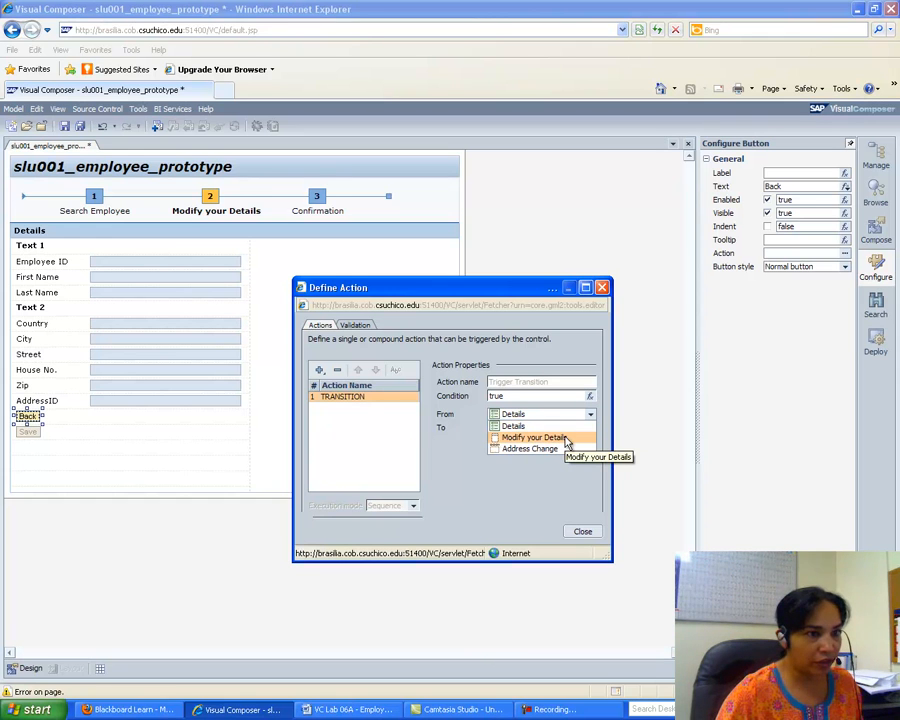
click(565, 439)
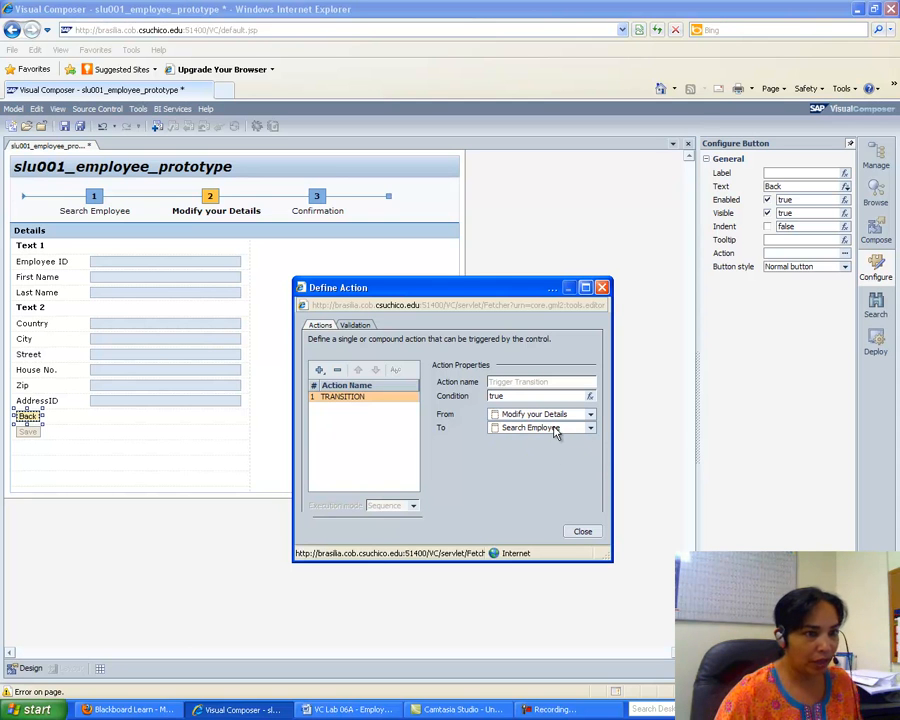
click(349, 709)
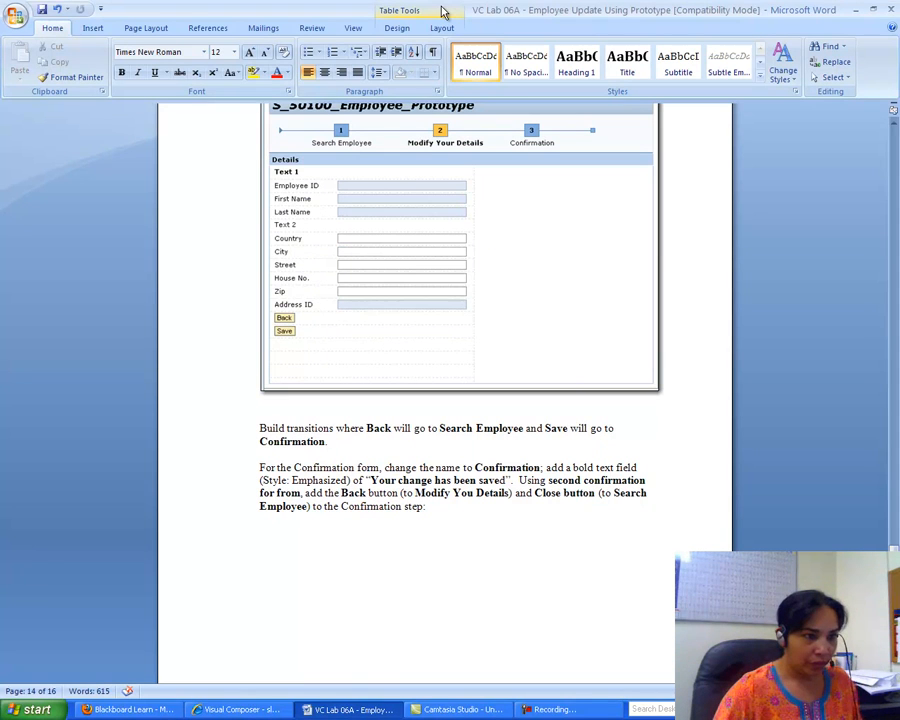
click(248, 712)
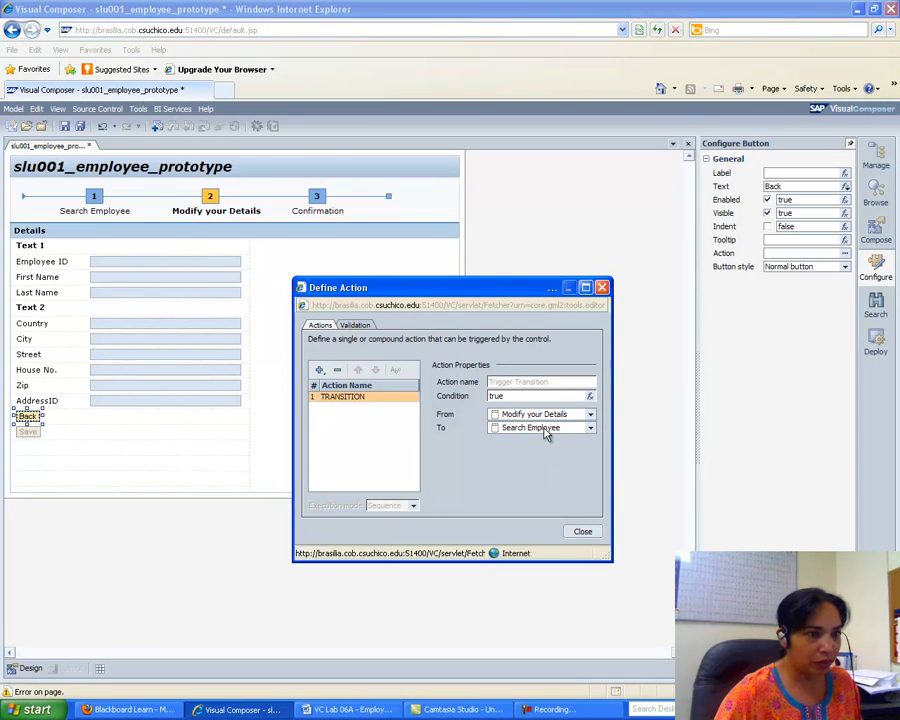
click(580, 534)
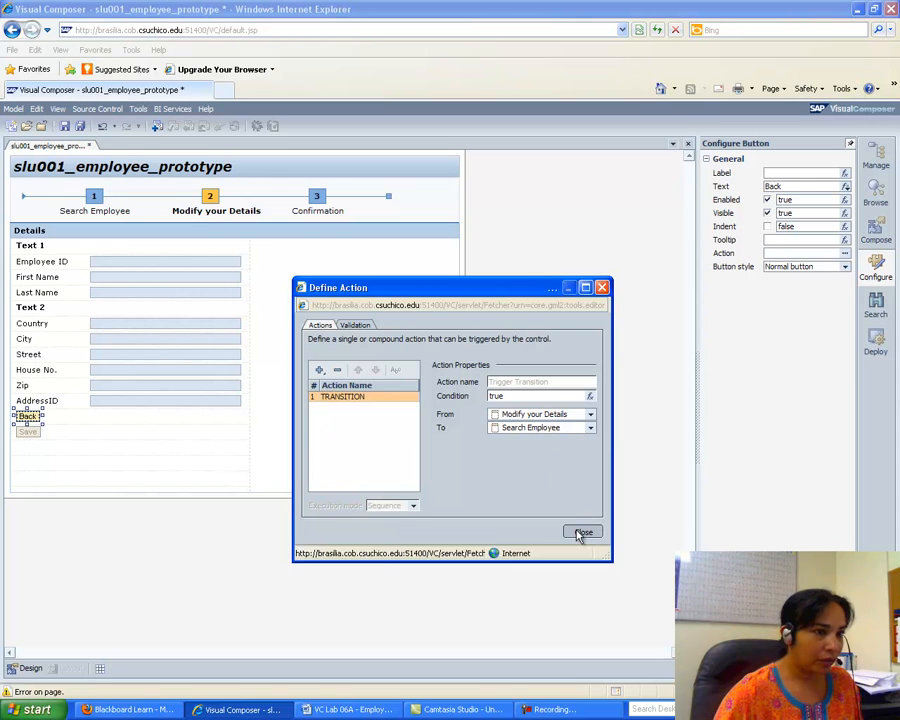
Add a Trigger Transition action to the Save button on the Details form.
click(29, 433)
right_click(31, 436)
click(58, 435)
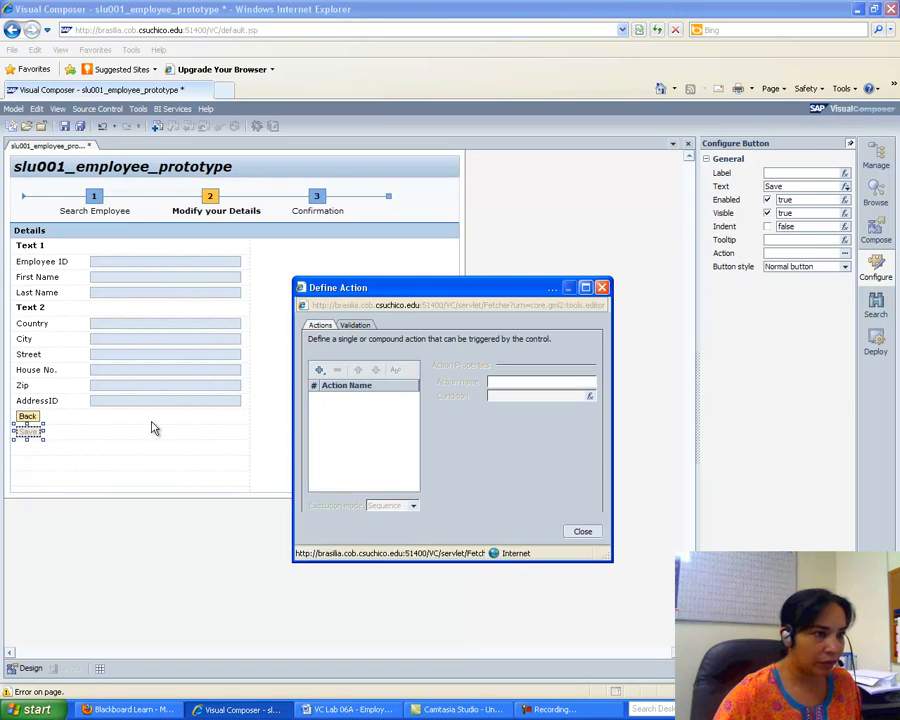
click(318, 370)
scroll(351, 500, down, 5)
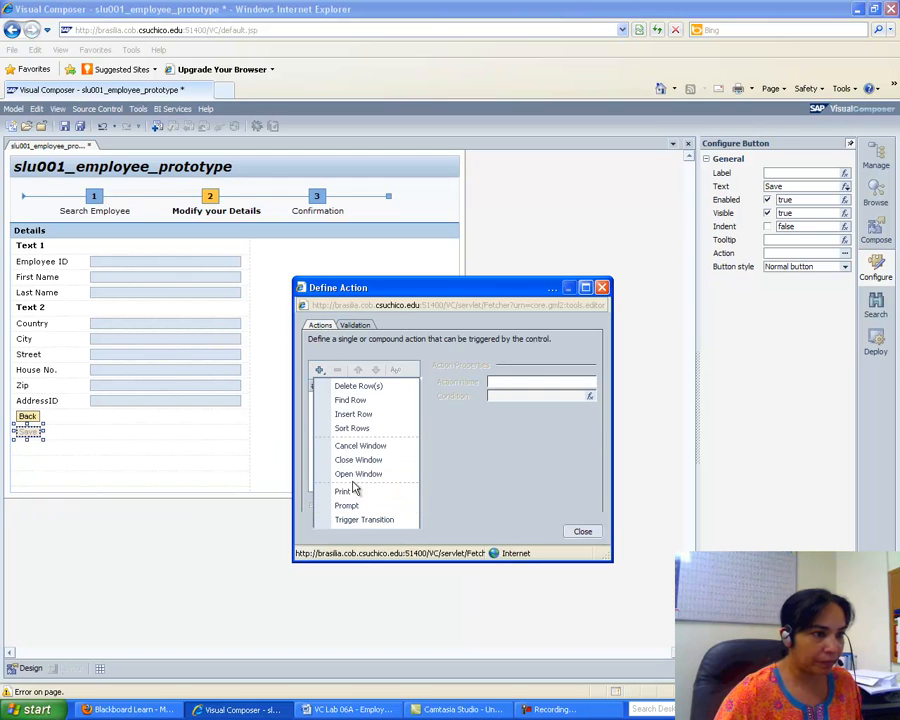
click(354, 520)
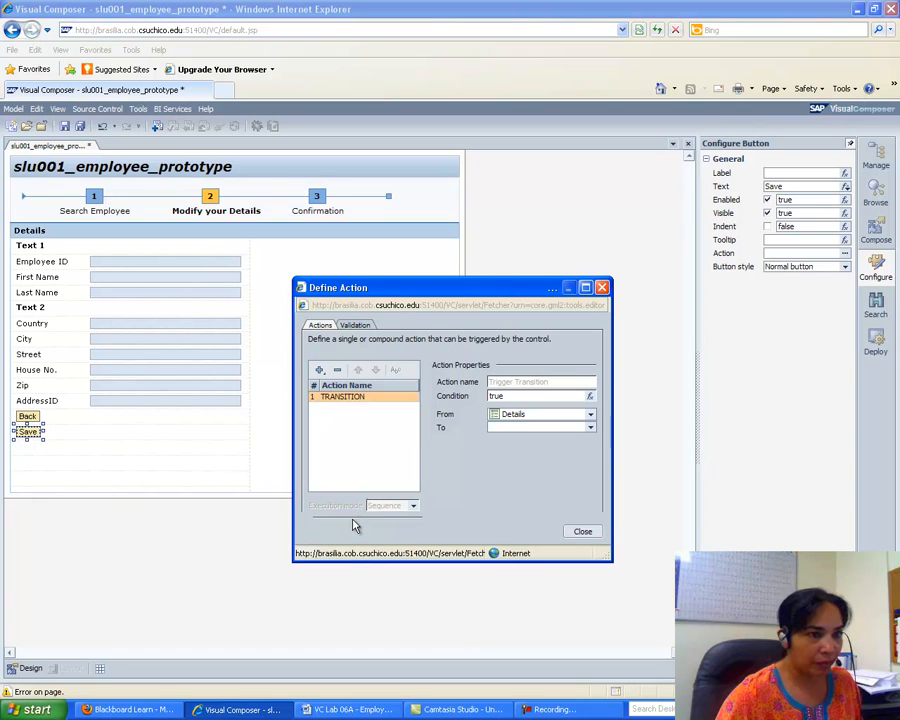
Set the Save button's transition to go from Modify your Details to Confirmation.
click(590, 416)
click(571, 438)
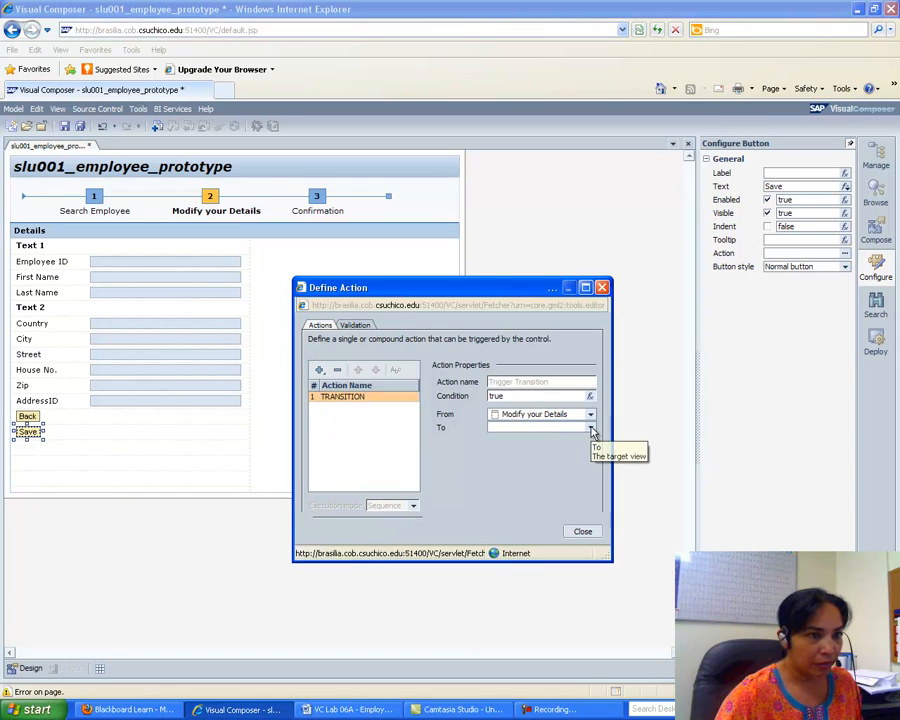
click(590, 428)
click(538, 450)
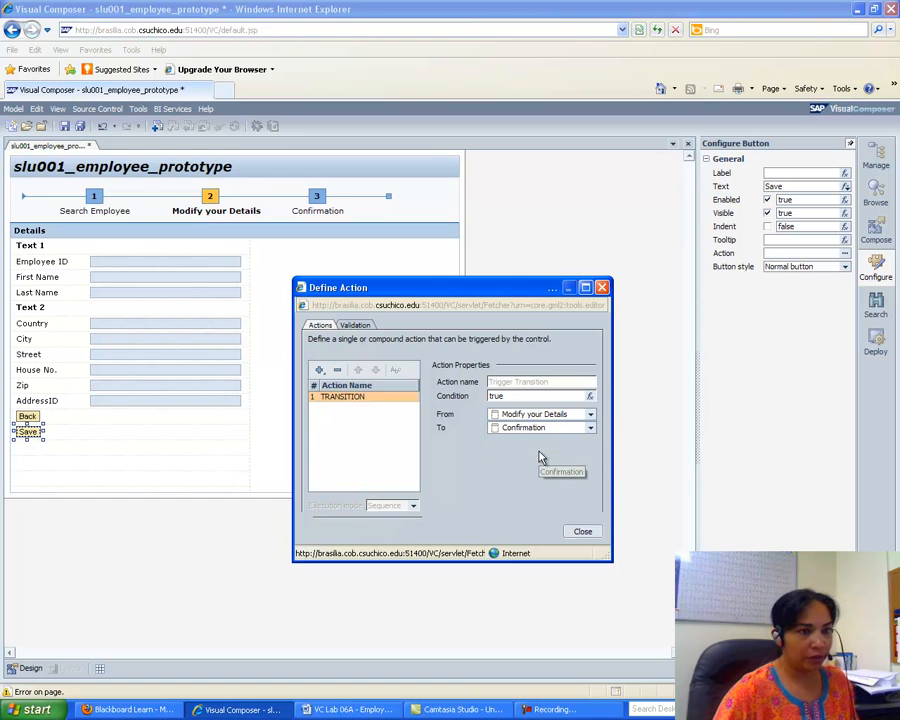
click(584, 532)
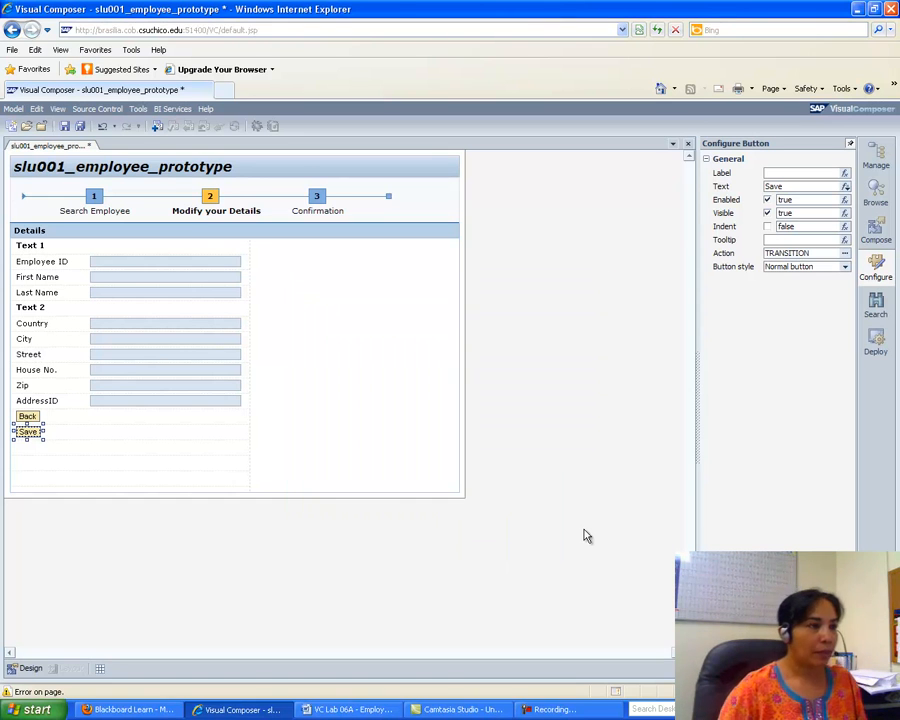
click(559, 505)
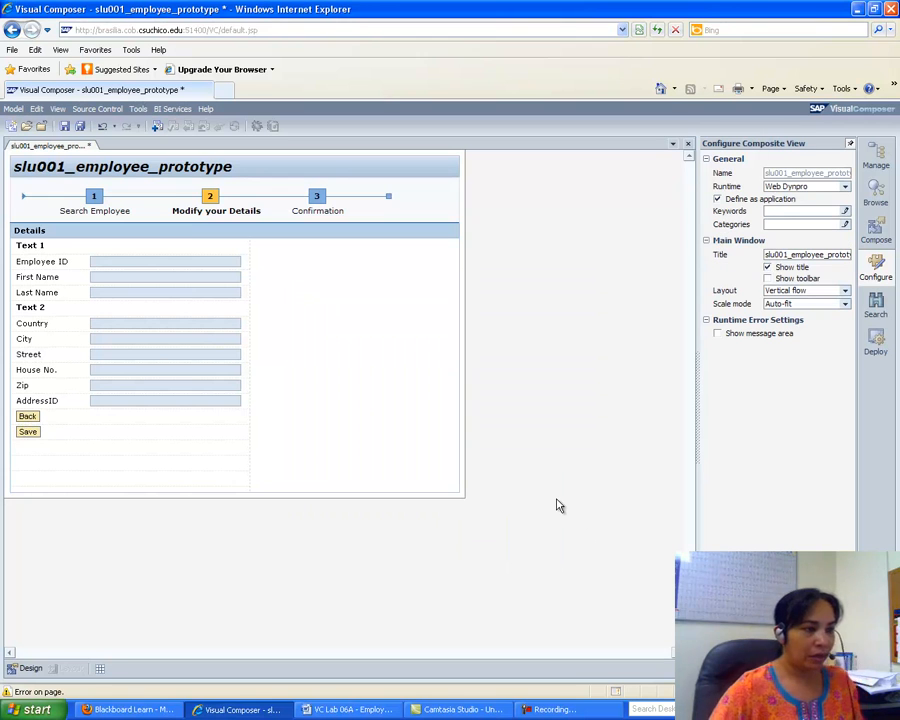
Read the Confirmation form instructions and figure in the Word lab document and return to Visual Composer.
click(345, 709)
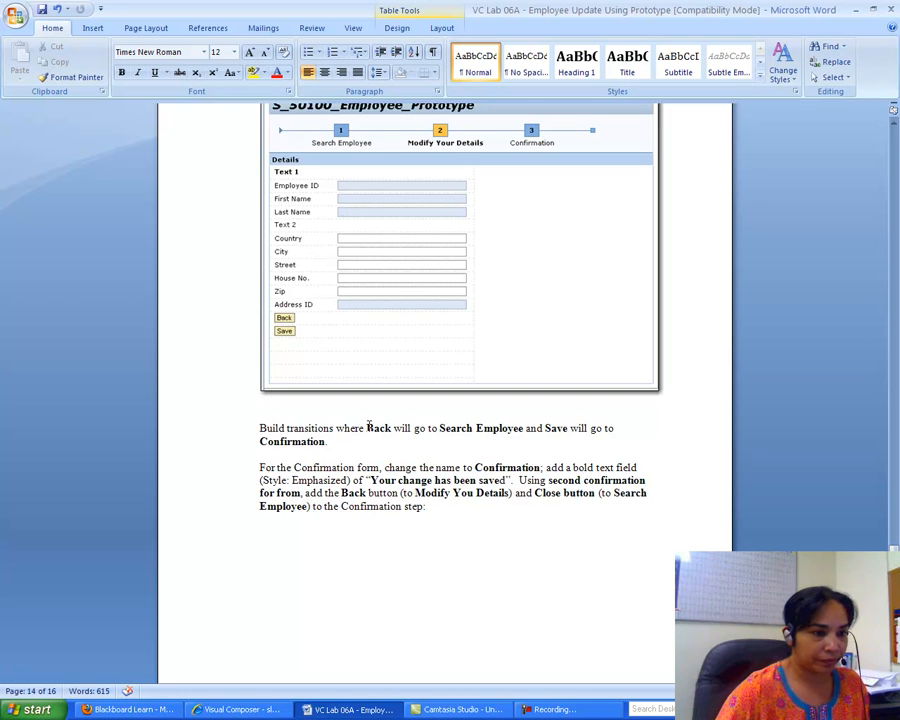
click(550, 709)
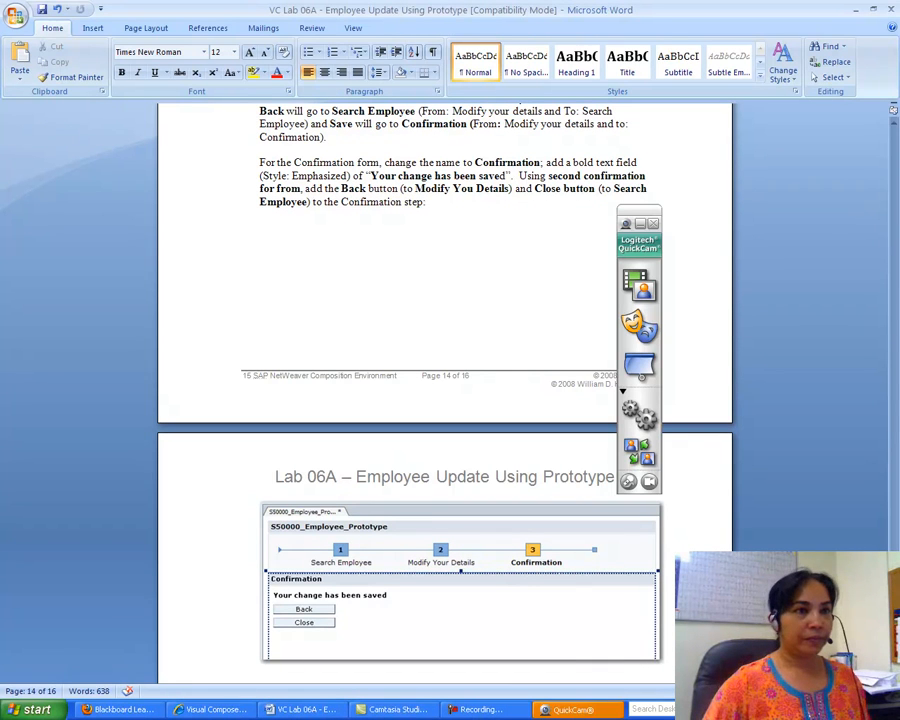
click(653, 223)
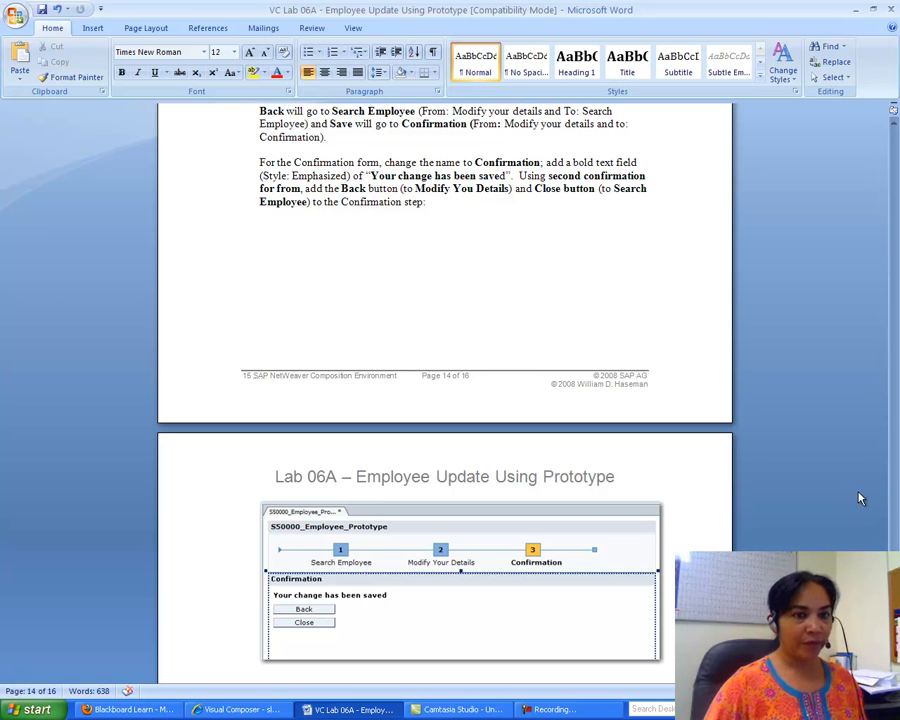
scroll(889, 499, down, 1)
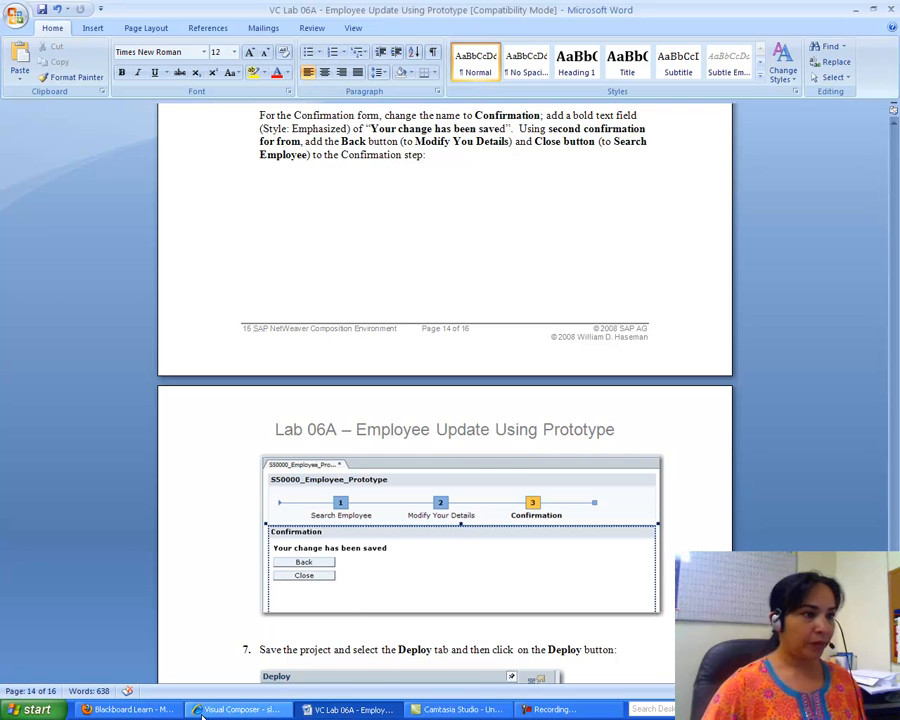
click(240, 709)
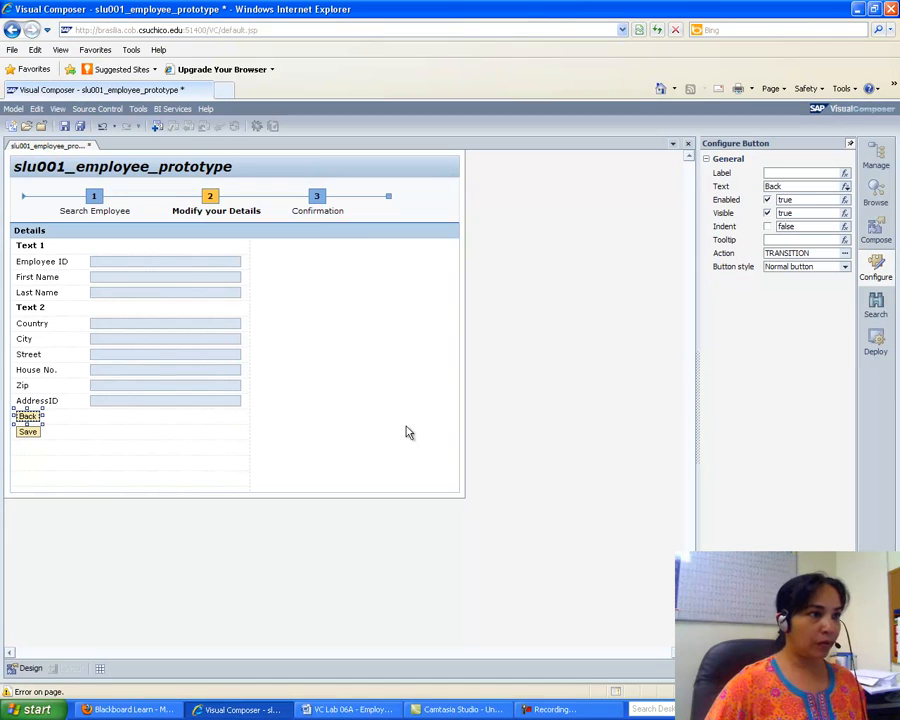
Change the title of the form in the wizard's third step to Confirmation.
click(316, 198)
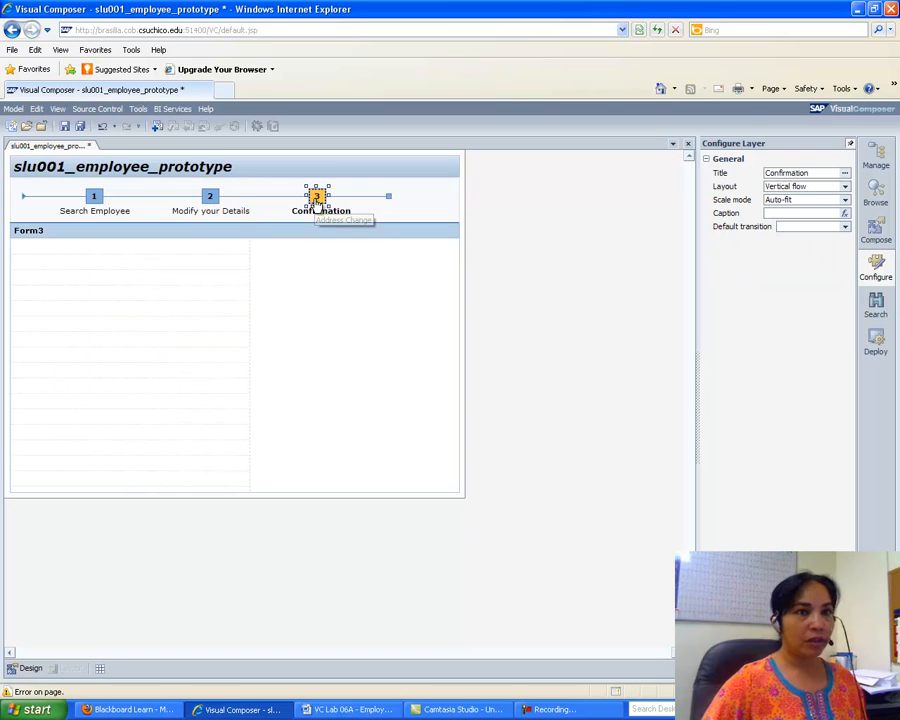
click(117, 236)
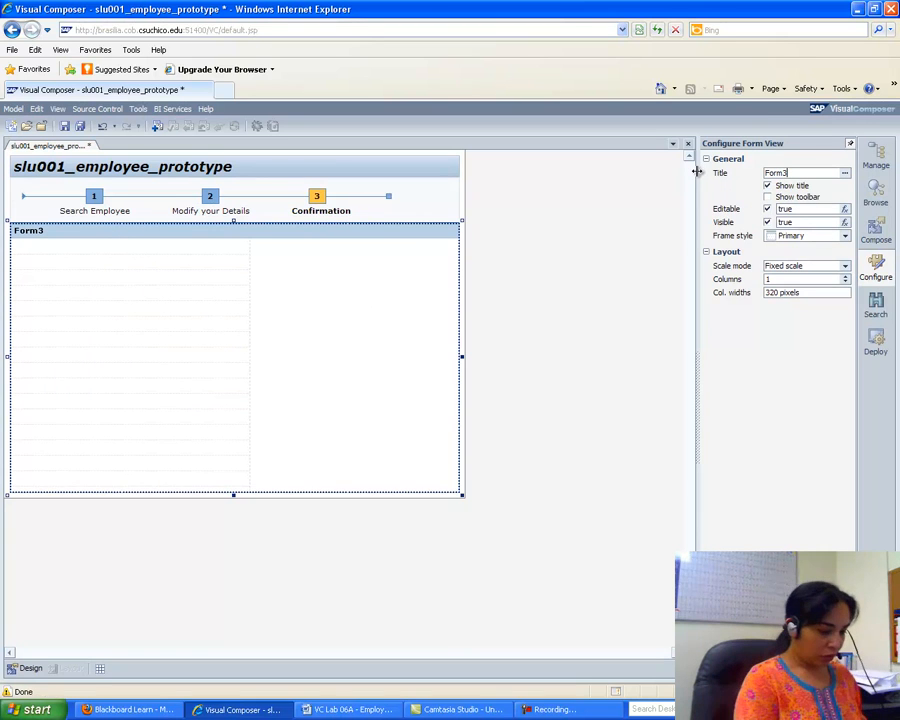
text(firmation)
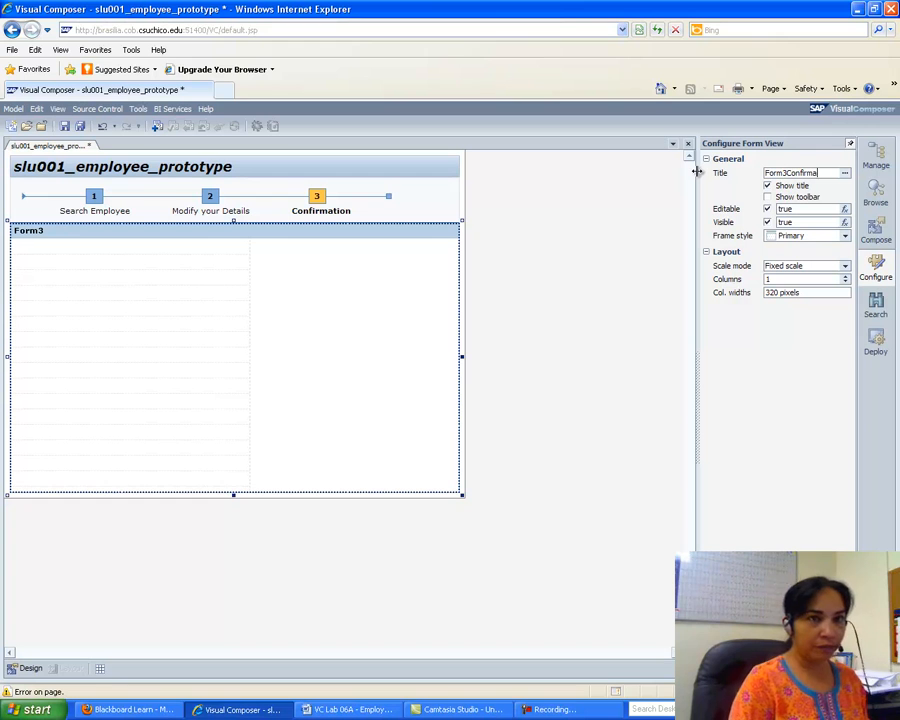
click(781, 174)
key(BackSpace)
key(BackSpace)
key(BackSpace)
key(BackSpace)
key(BackSpace)
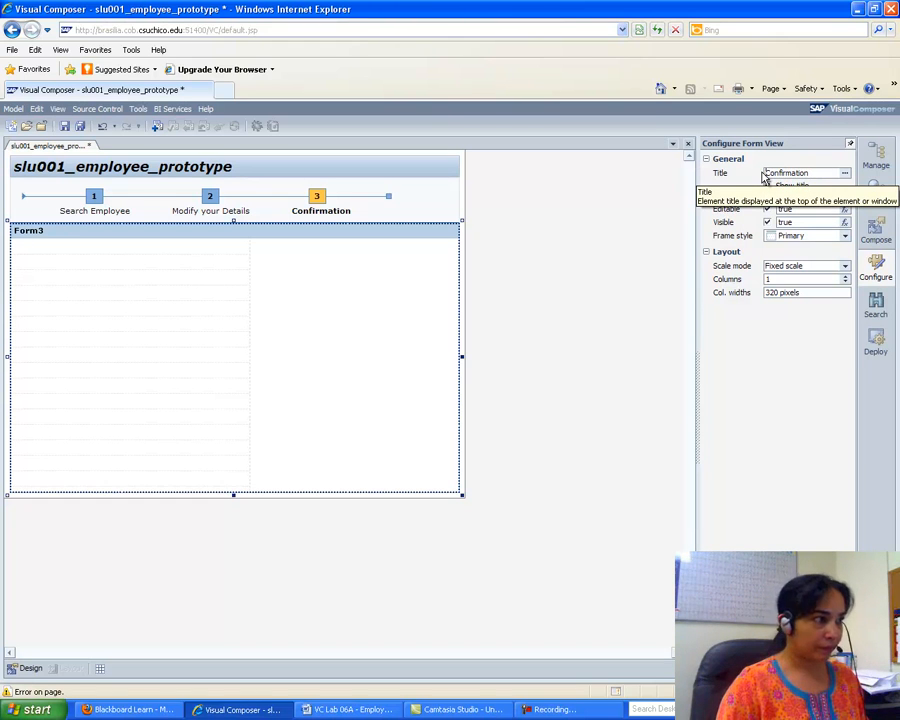
key(Return)
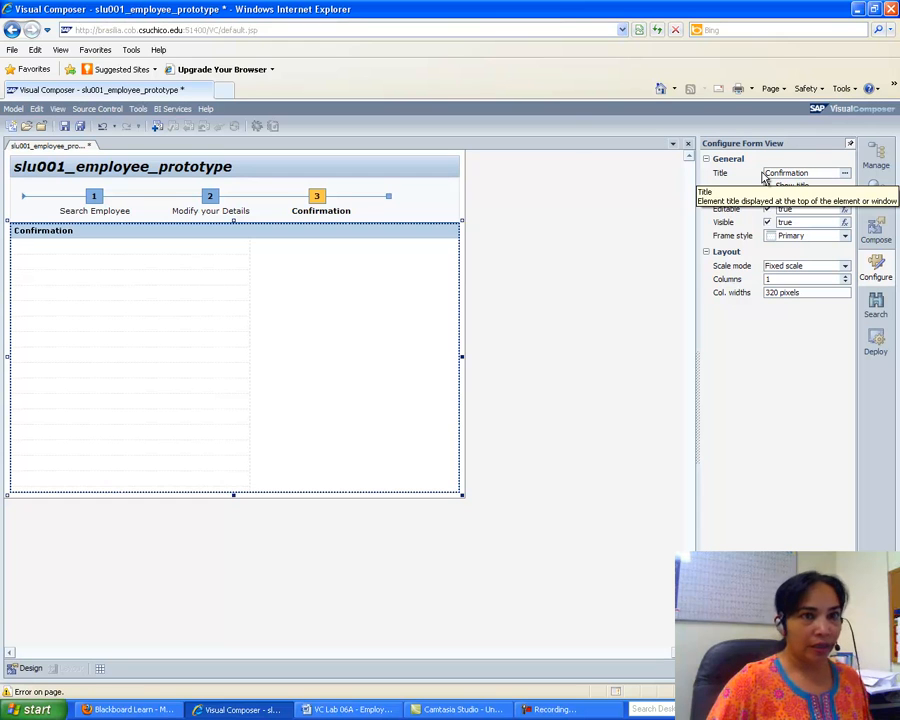
Add a Plain Text control in the first row of the Confirmation form.
click(874, 232)
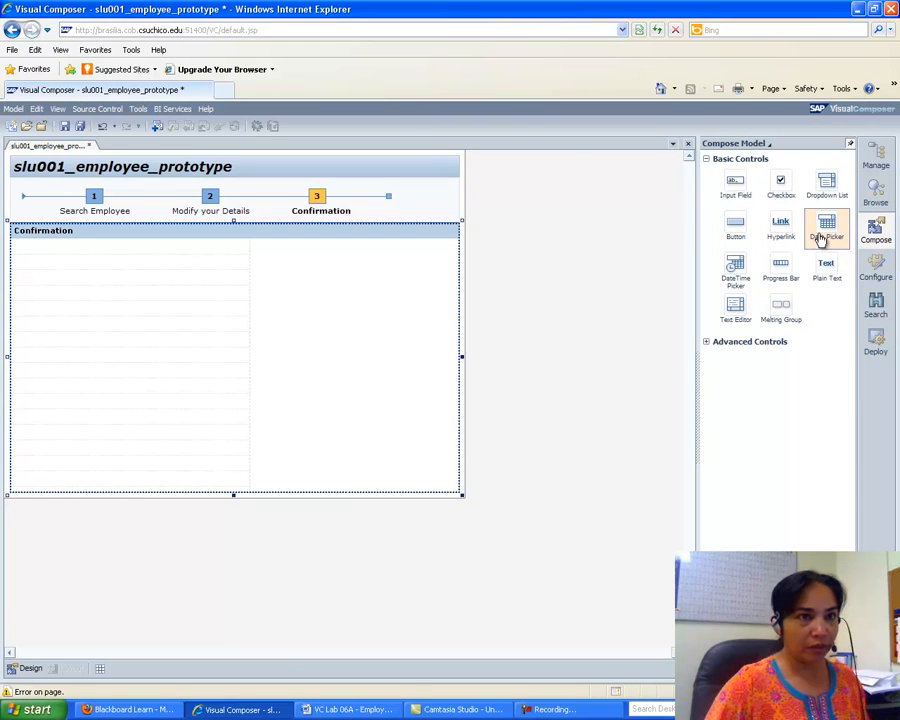
drag(825, 268, 182, 256)
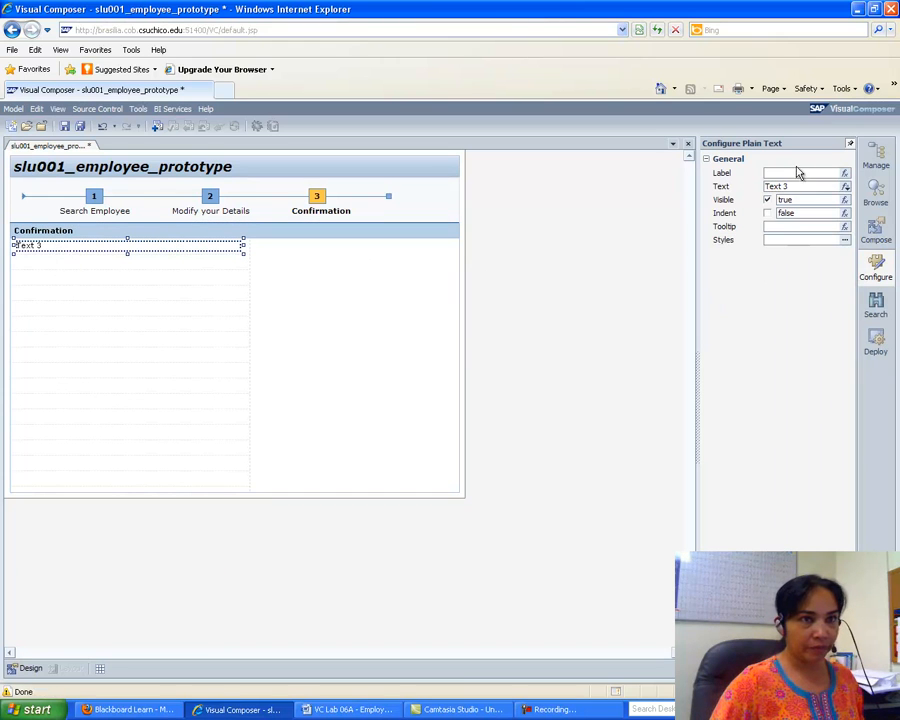
Set the plain text on the Confirmation form to "your change has been saved".
drag(798, 192, 727, 193)
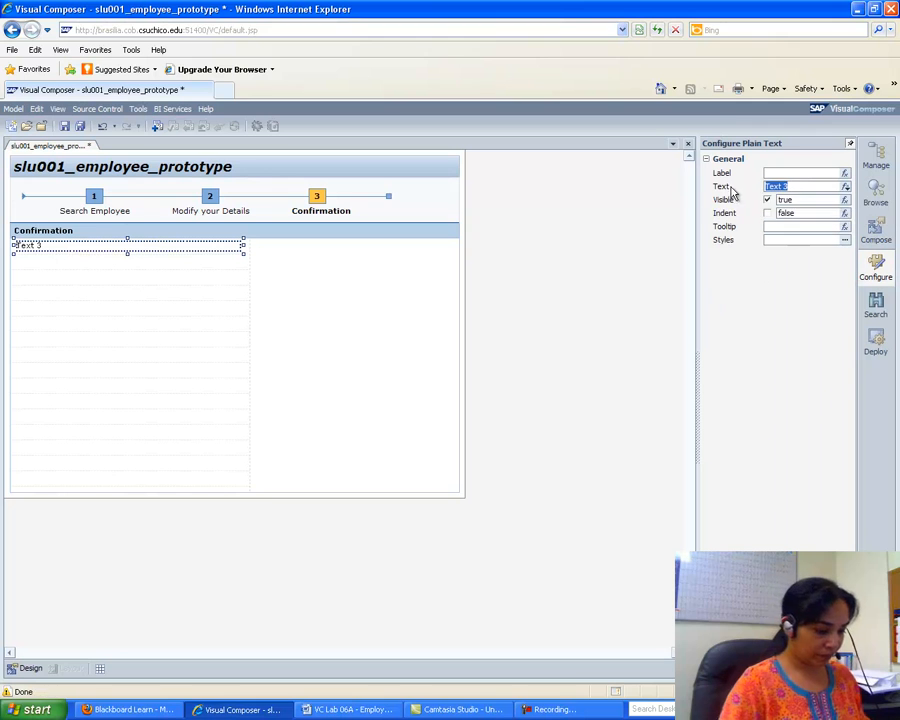
text(your chan)
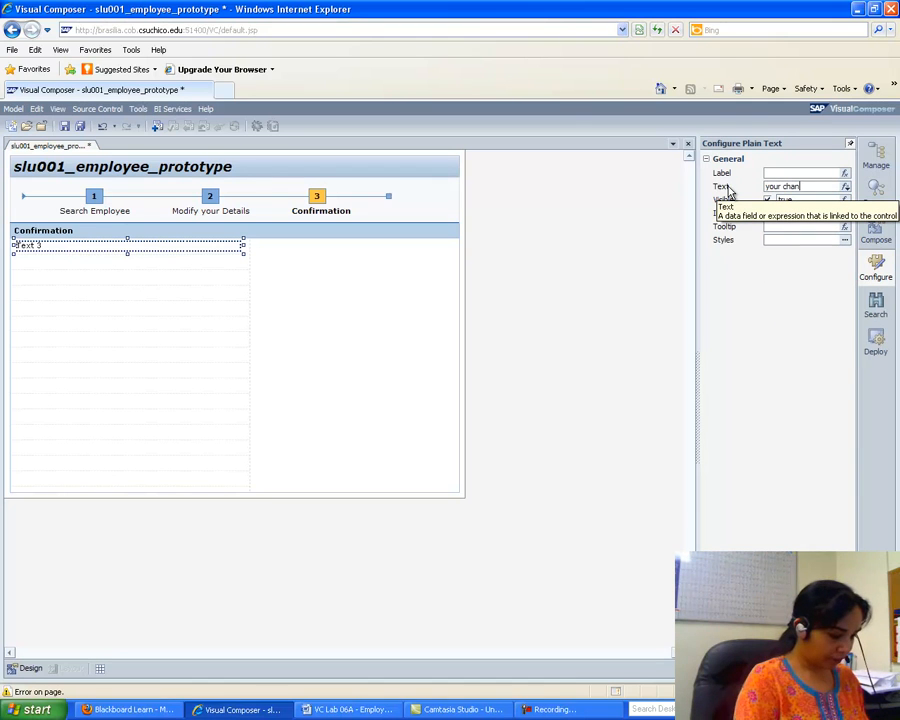
text(ge has been saved)
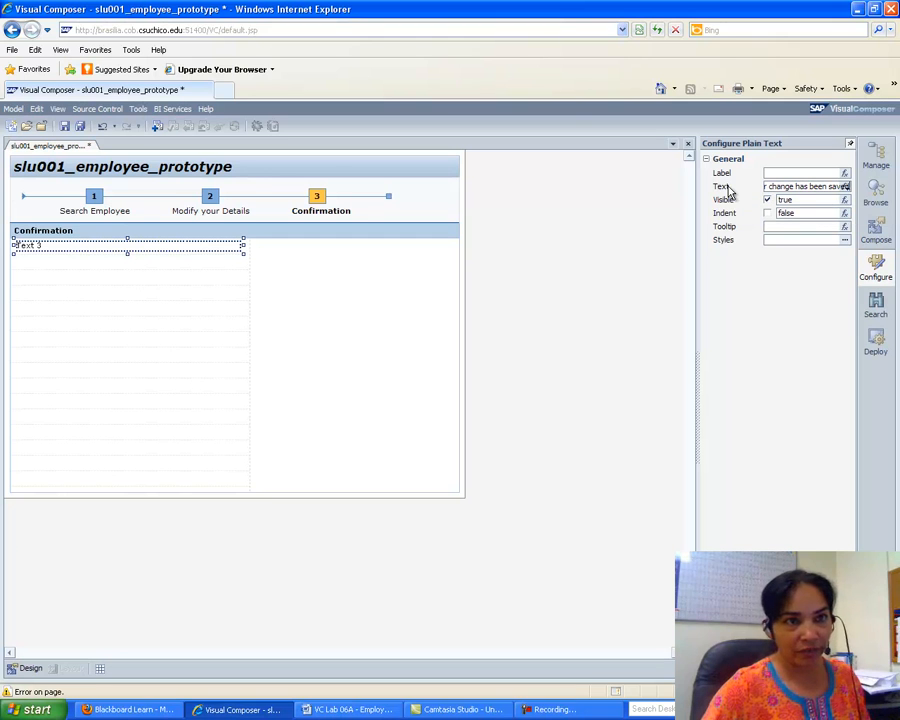
Define a style for the saved-message text with the EMPHASIZED font style.
click(845, 240)
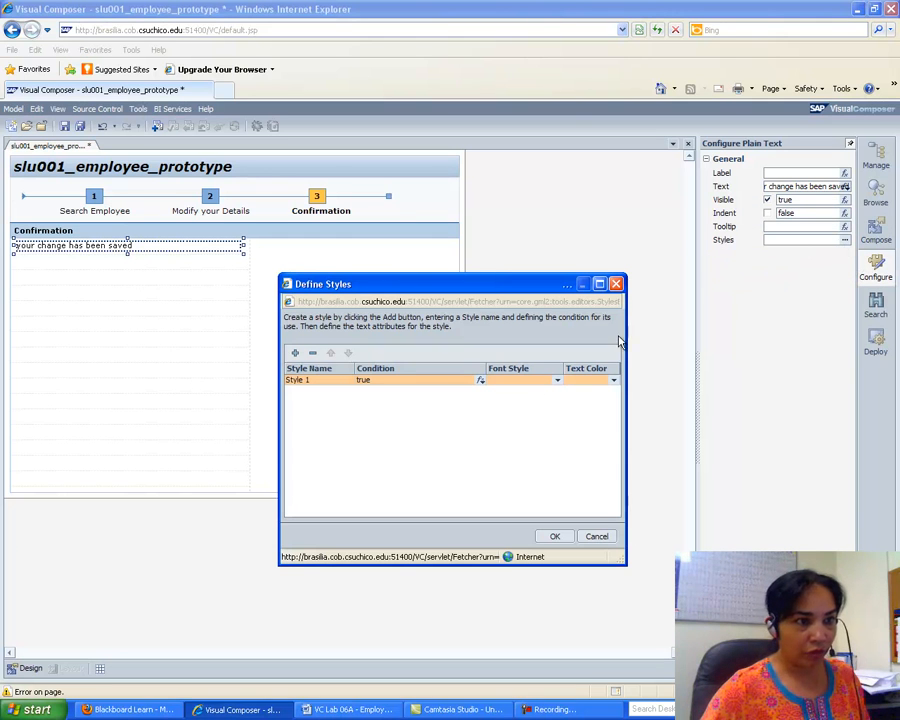
click(556, 380)
click(548, 402)
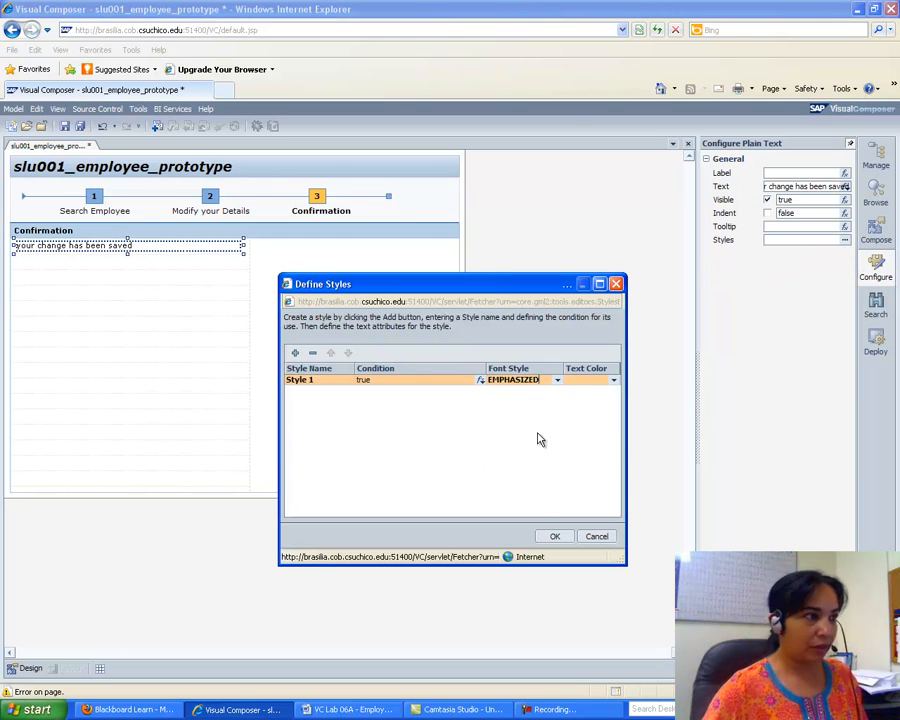
click(549, 535)
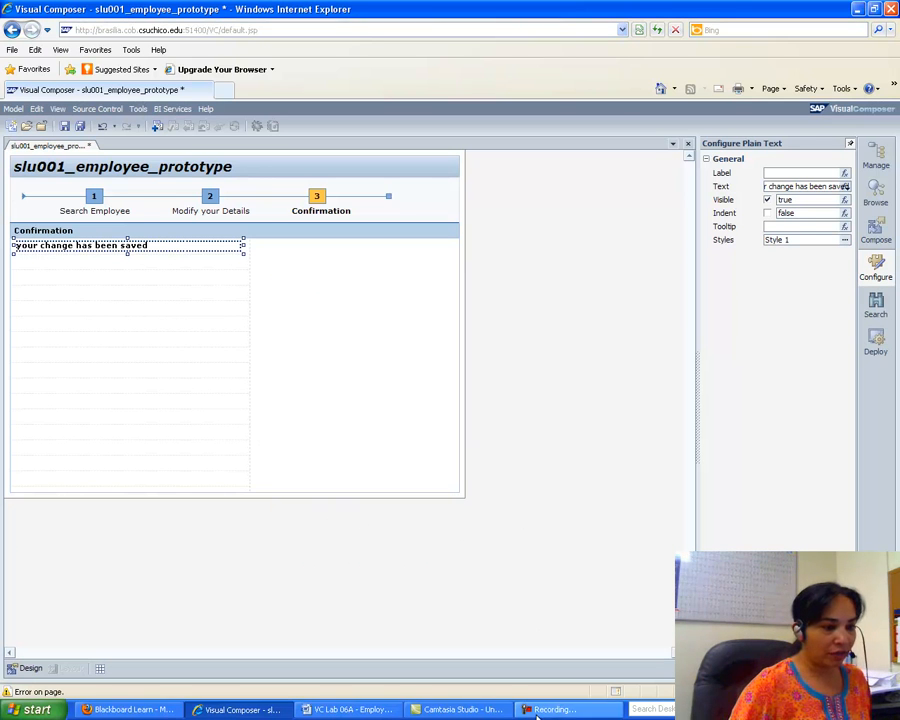
Check the button instructions in the Word lab document and add a button with the text Back below the saved message.
click(330, 710)
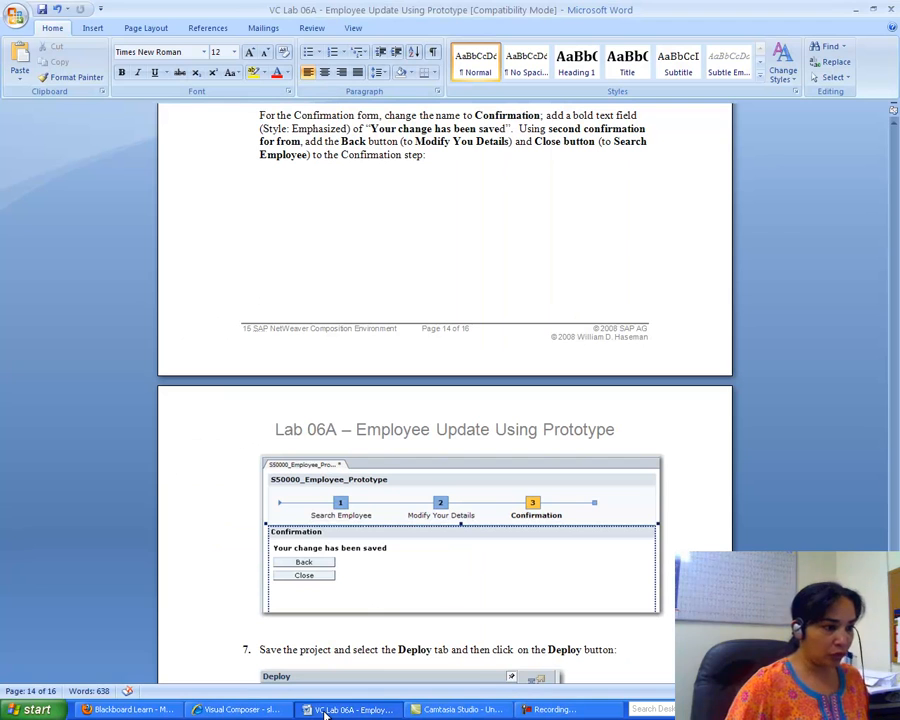
click(245, 710)
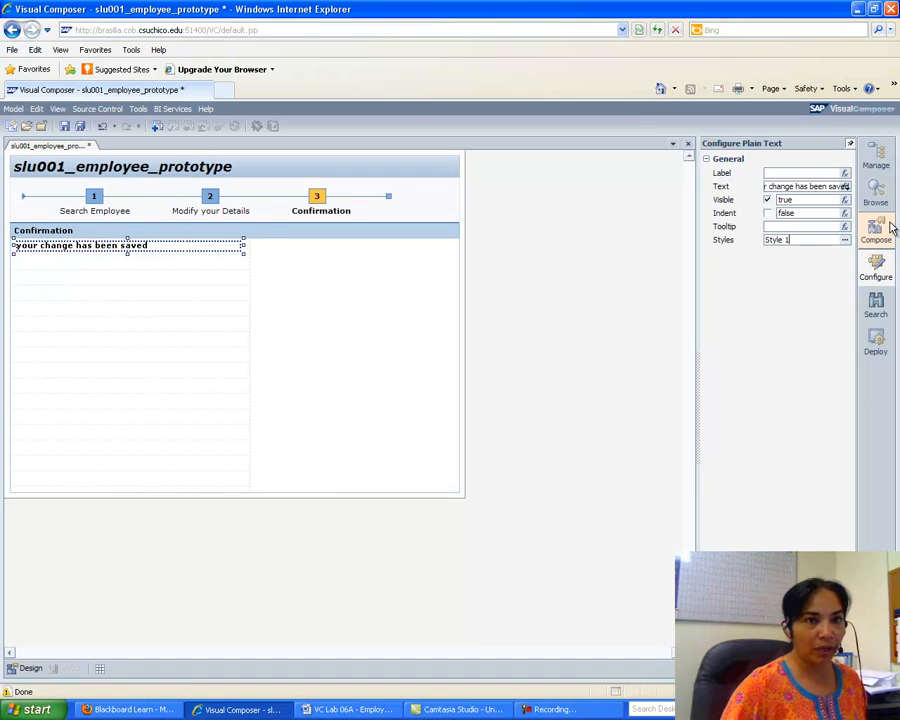
click(877, 230)
drag(723, 233, 125, 266)
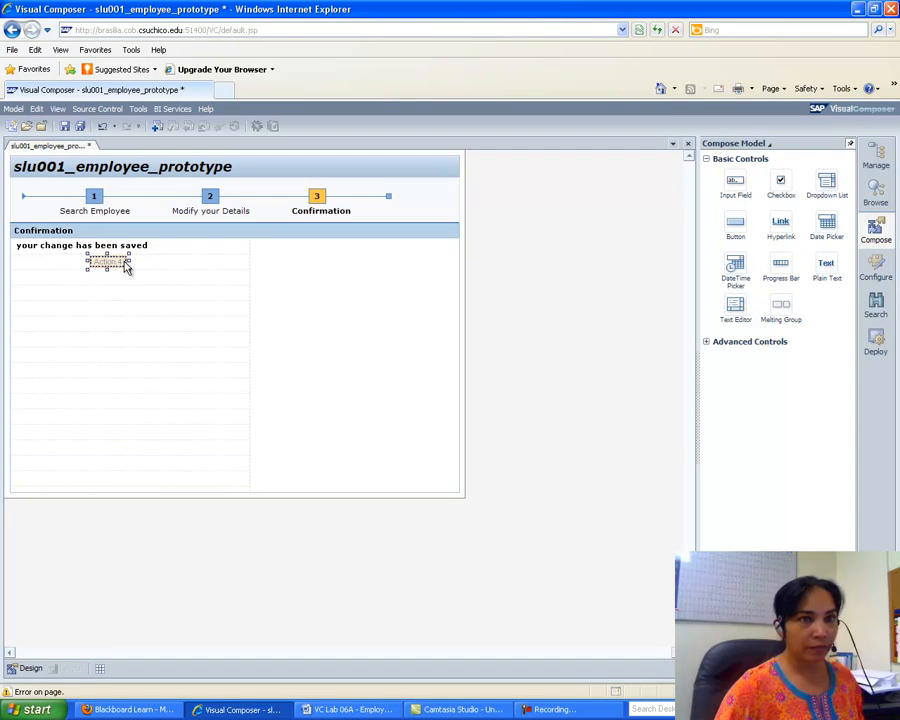
click(804, 186)
key(BackSpace)
key(BackSpace)
key(BackSpace)
key(BackSpace)
key(BackSpace)
key(BackSpace)
key(BackSpace)
key(BackSpace)
text(Back)
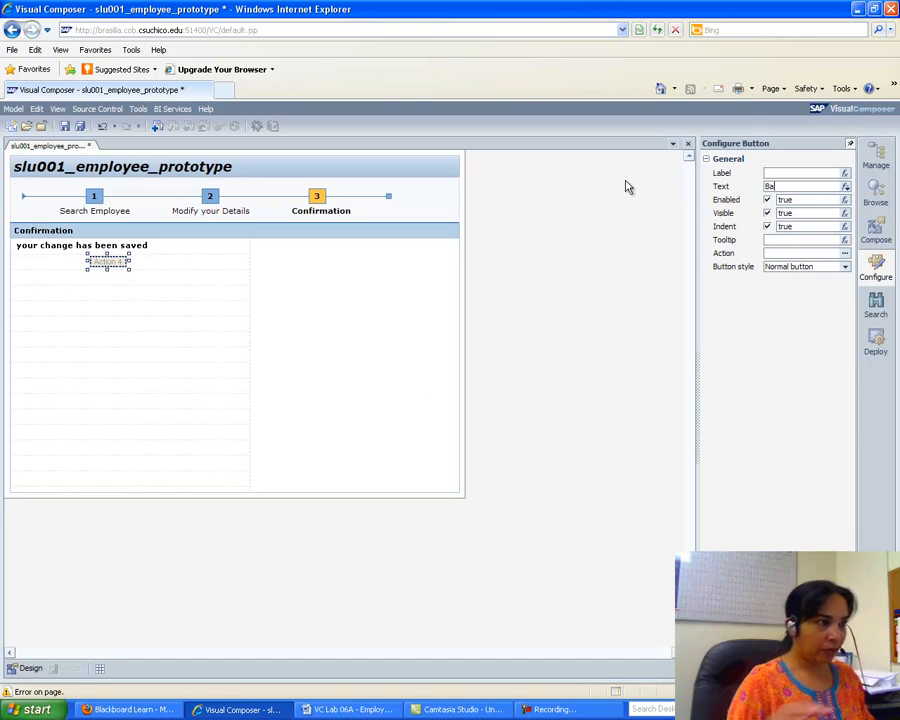
Add a second button below the Back button on the Confirmation form and set its text to Save.
click(876, 230)
drag(733, 224, 103, 287)
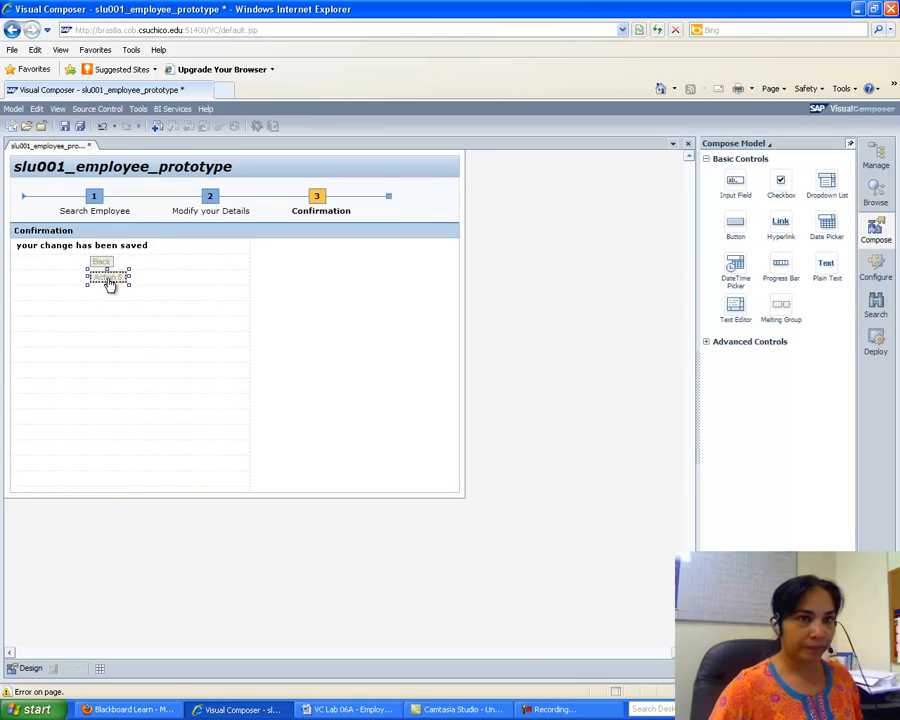
double_click(108, 283)
click(802, 187)
text(Save)
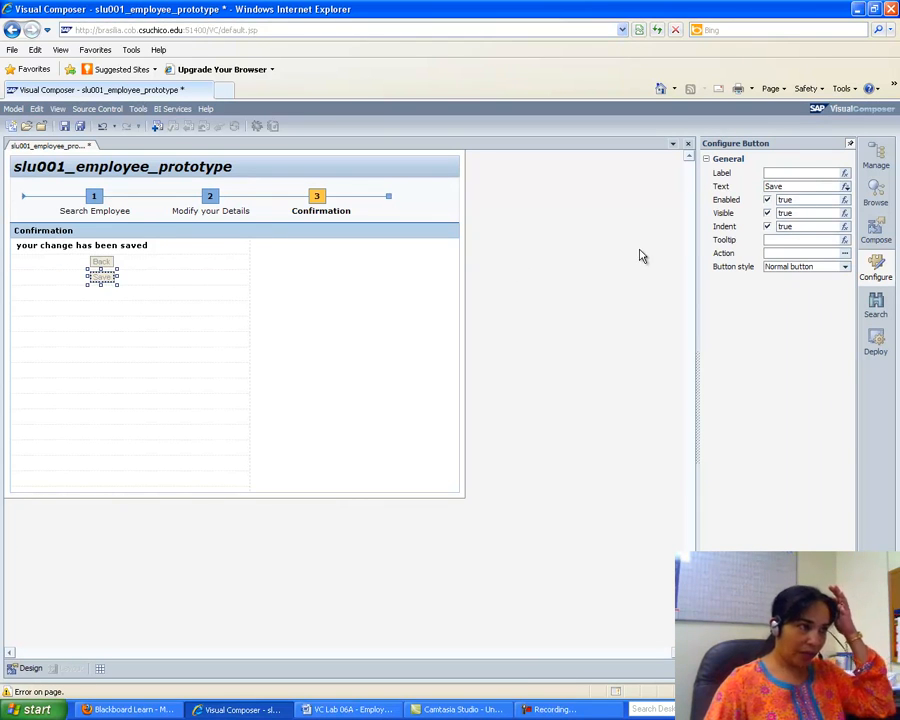
click(488, 512)
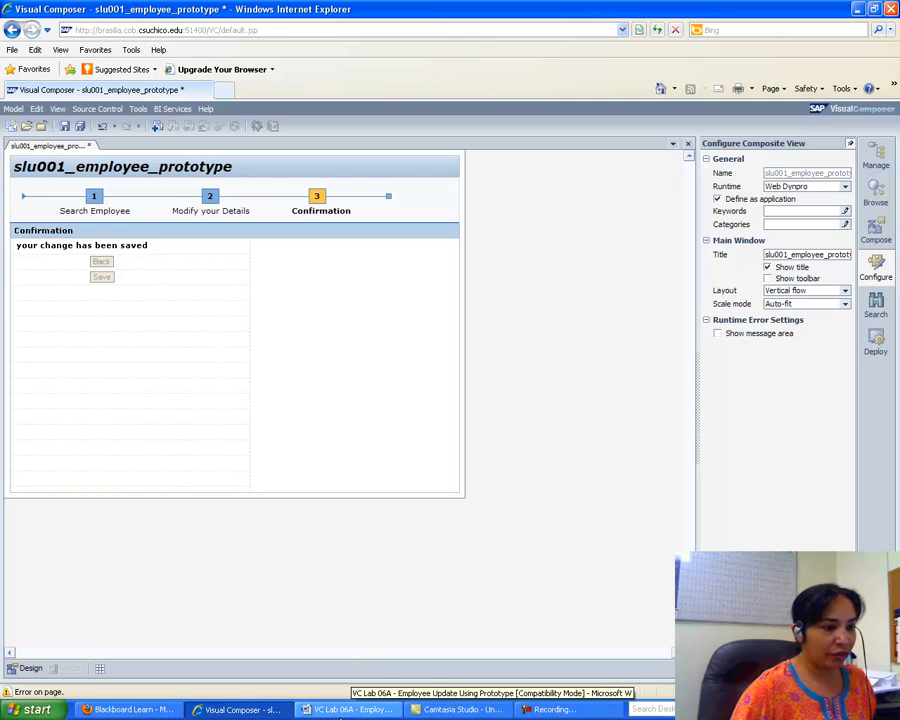
Review the Confirmation button transitions and the deploy instructions in the Word lab document, and return to Visual Composer.
click(340, 712)
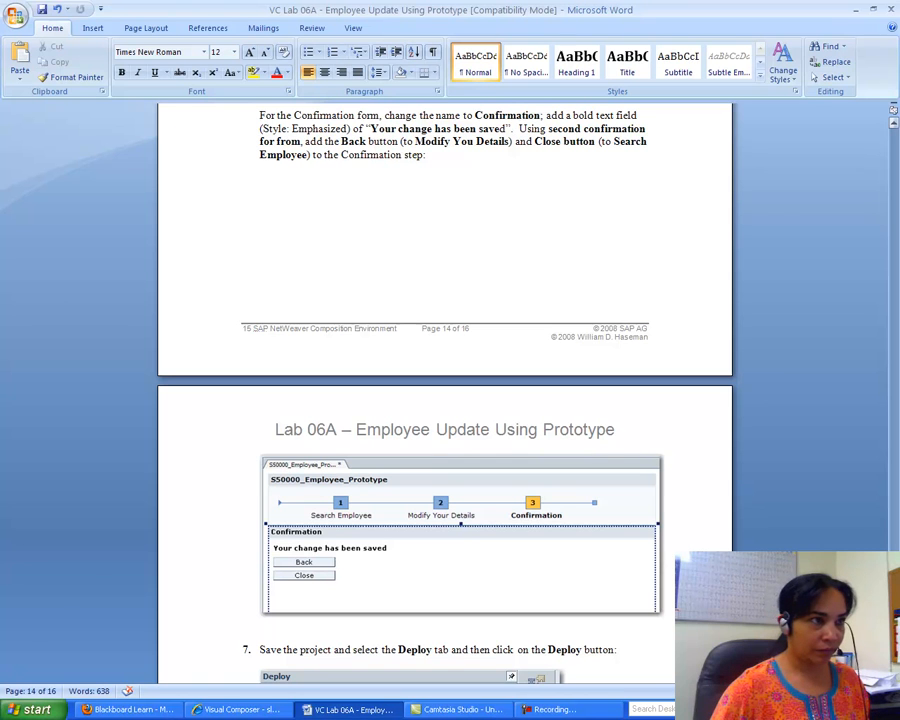
scroll(445, 400, down, 5)
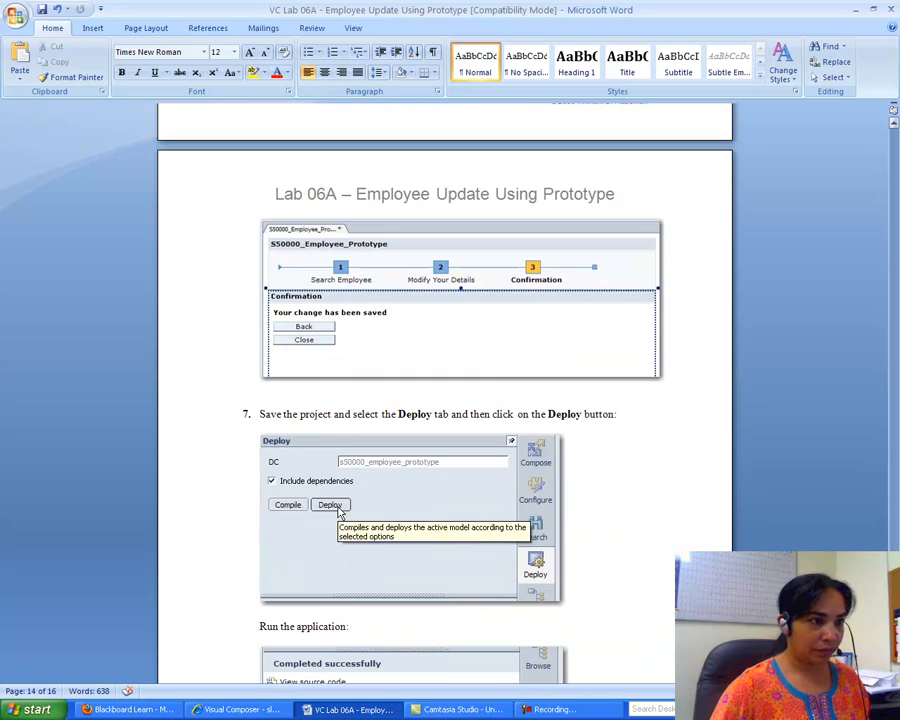
scroll(445, 400, down, 3)
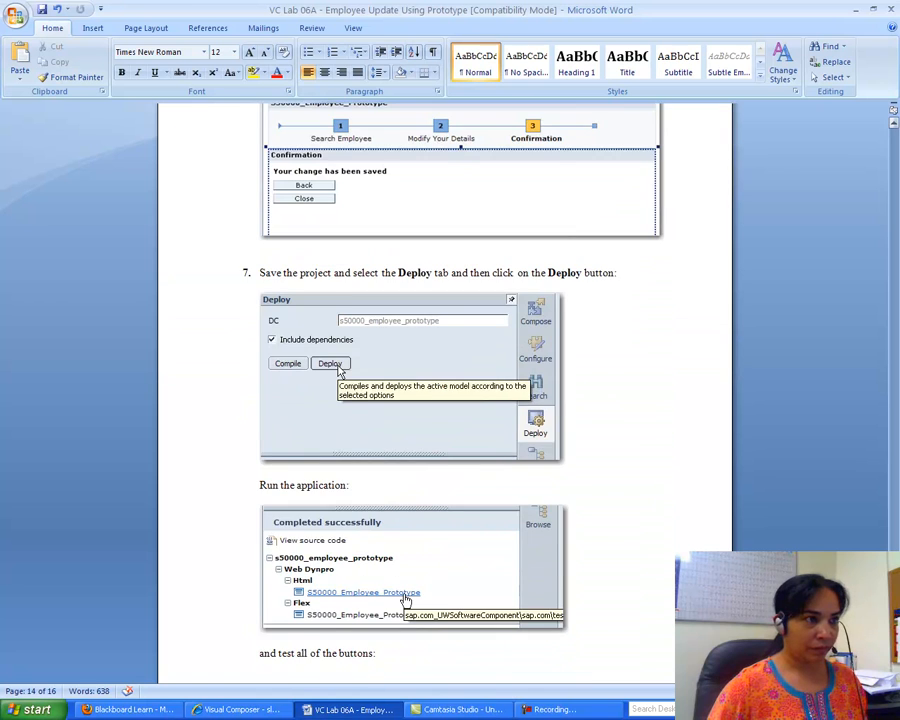
scroll(445, 400, up, 2)
scroll(340, 466, up, 8)
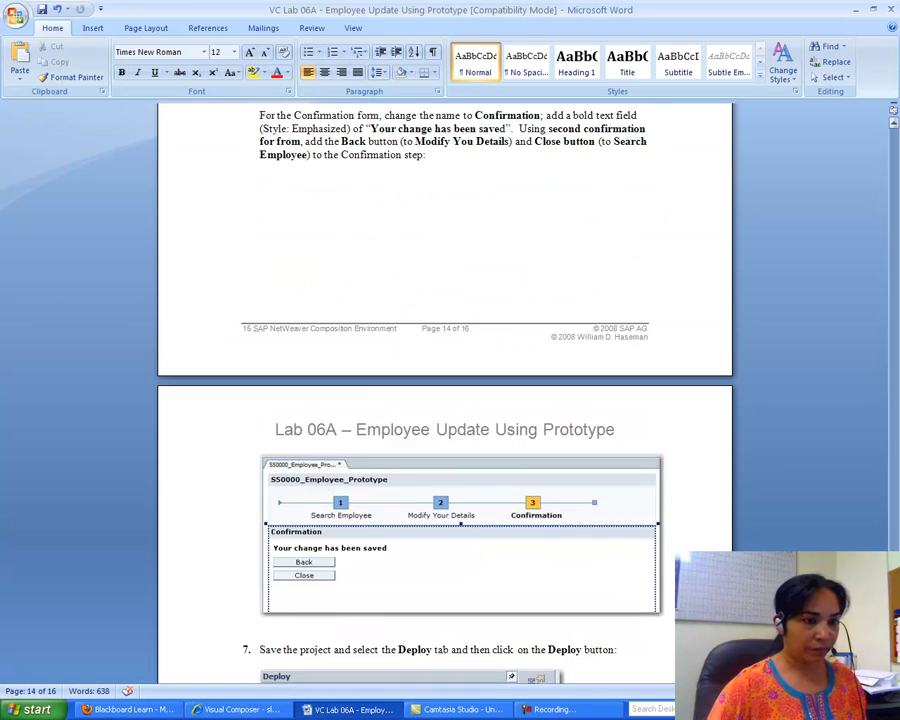
click(560, 693)
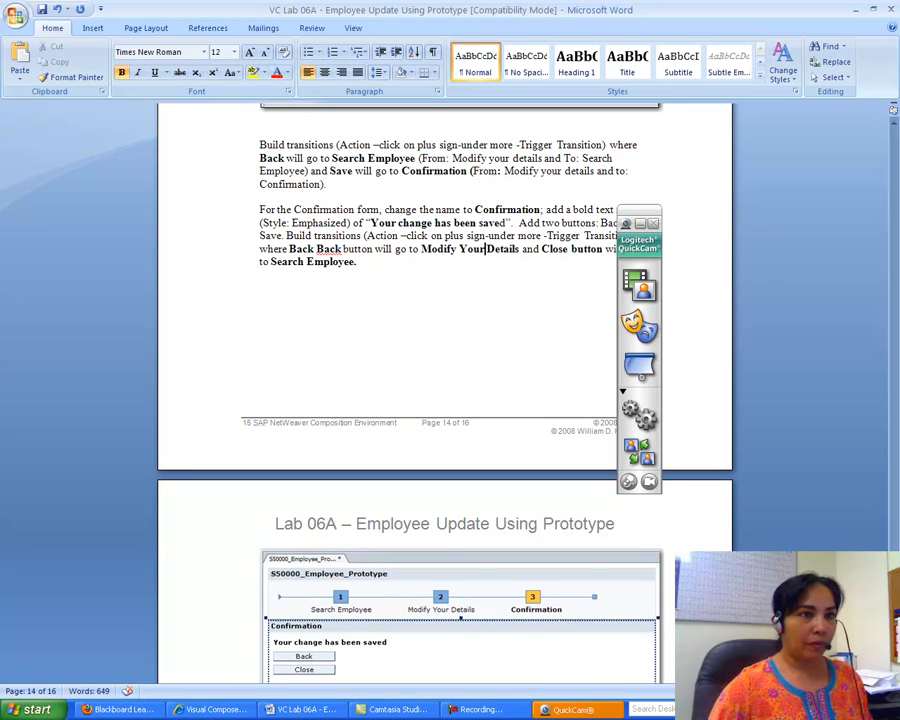
click(652, 228)
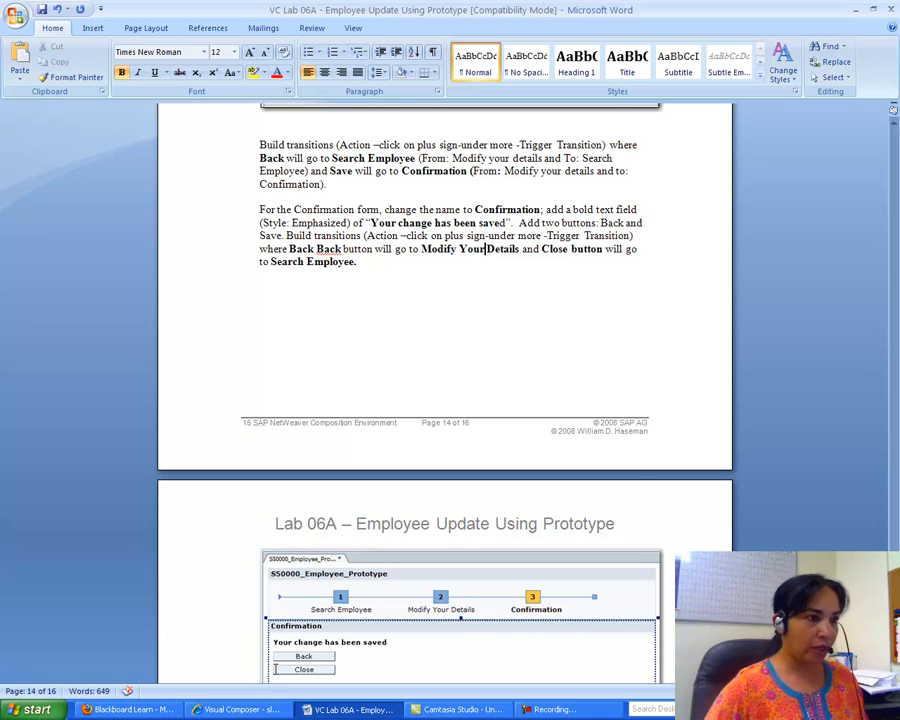
click(250, 709)
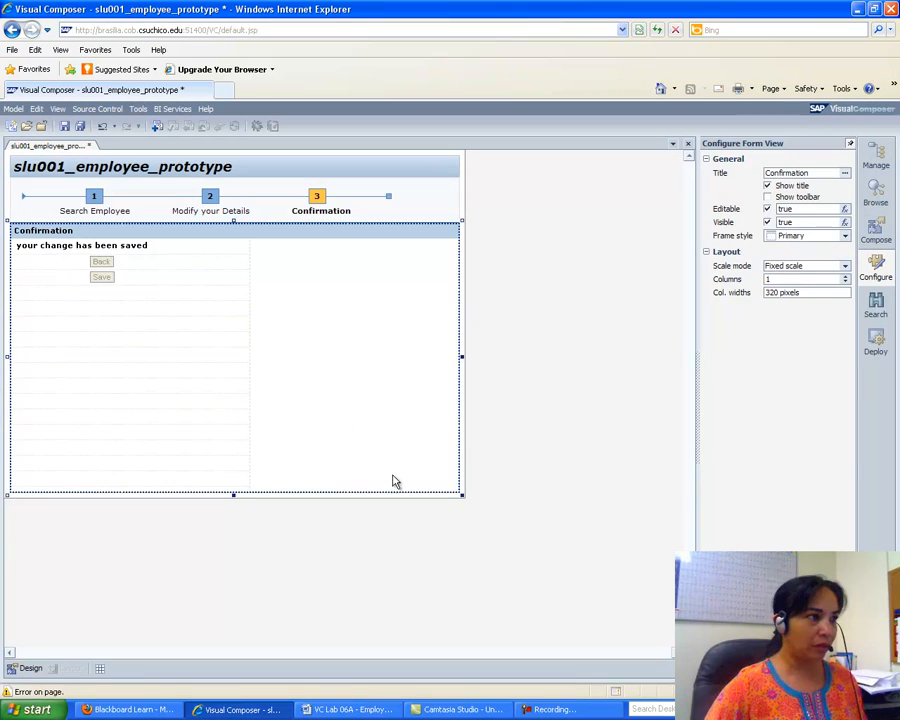
Add a Trigger Transition action to the Back button on the Confirmation form.
click(101, 263)
right_click(104, 265)
click(136, 268)
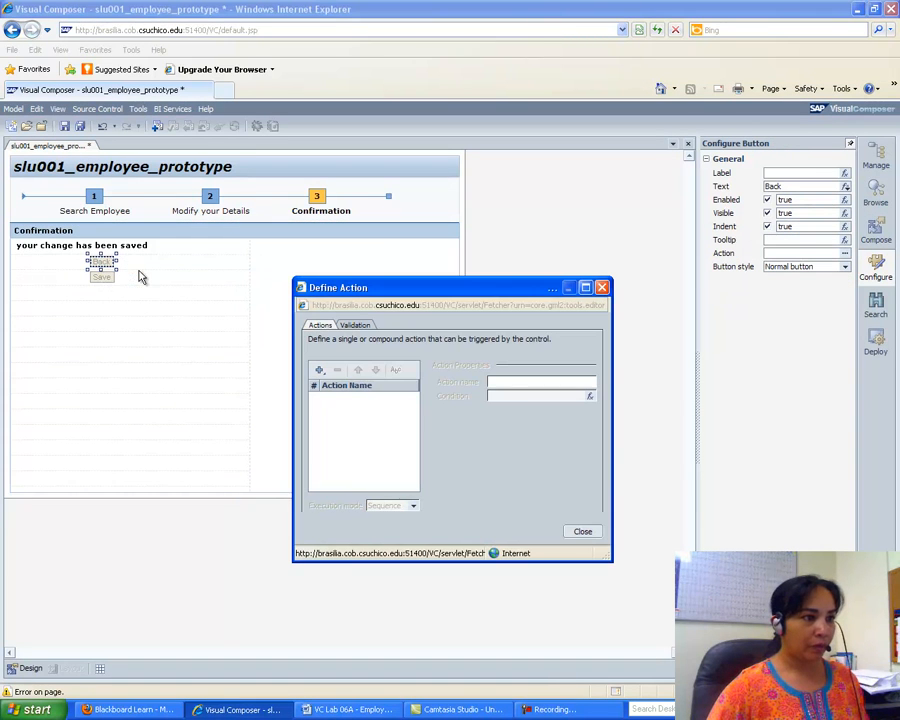
click(319, 374)
click(345, 481)
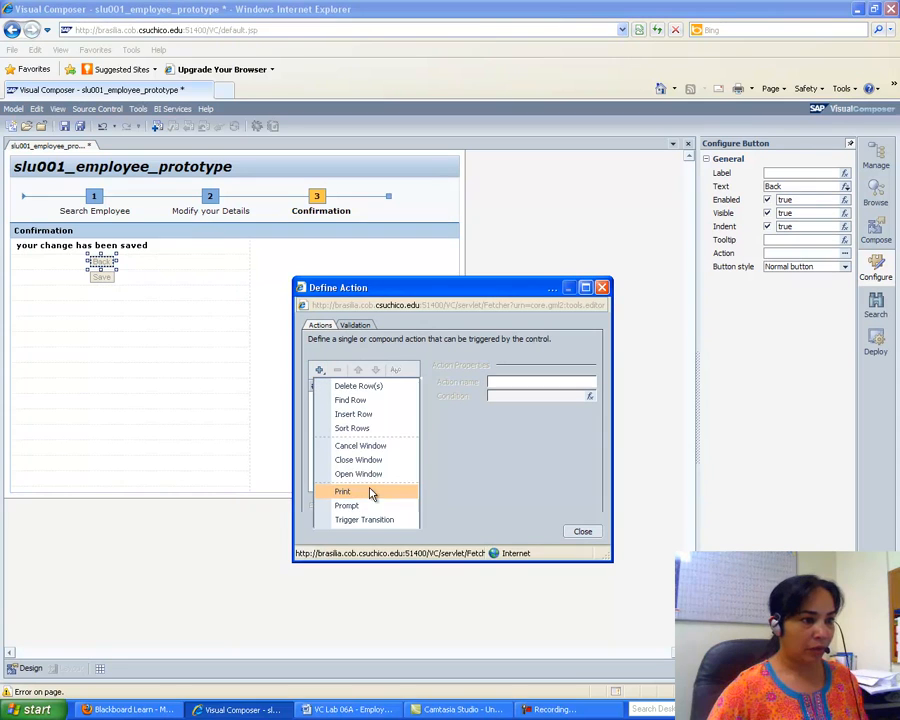
click(366, 520)
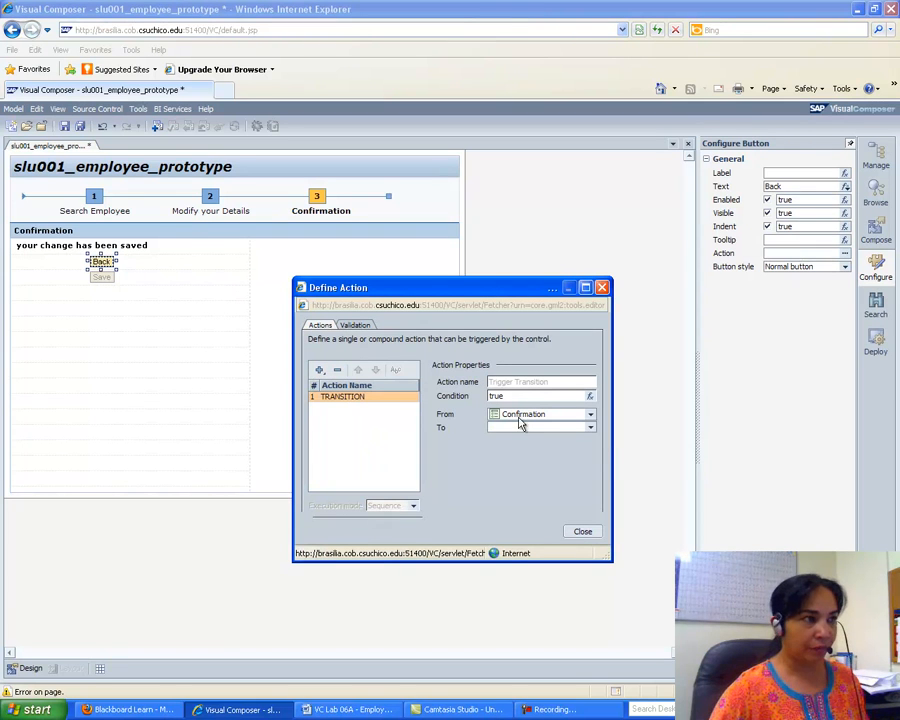
Set the Back button's transition to go from the Confirmation step to Modify your Details.
click(592, 414)
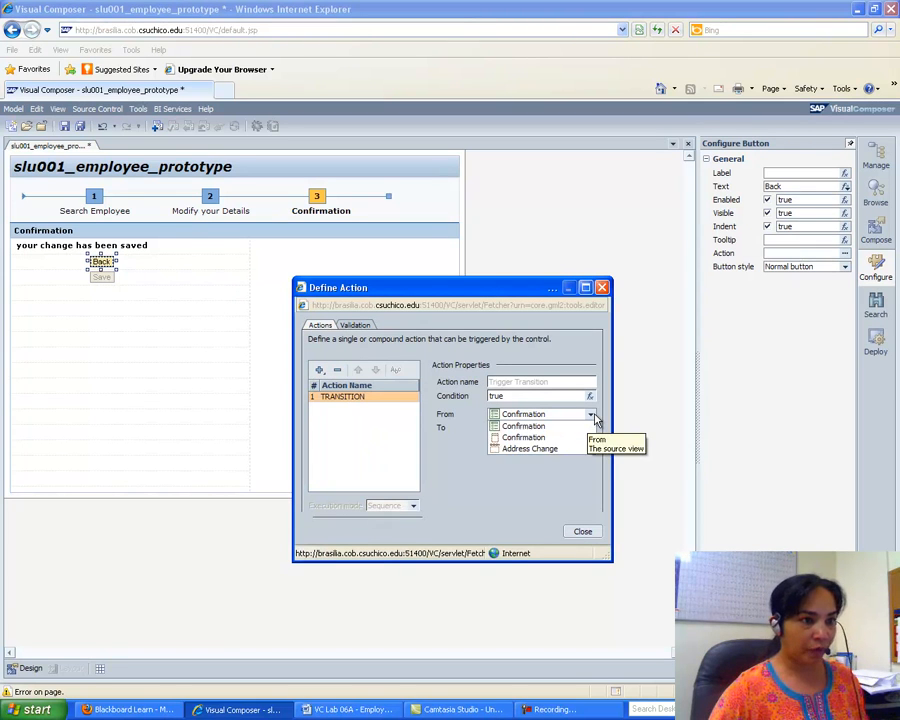
click(556, 438)
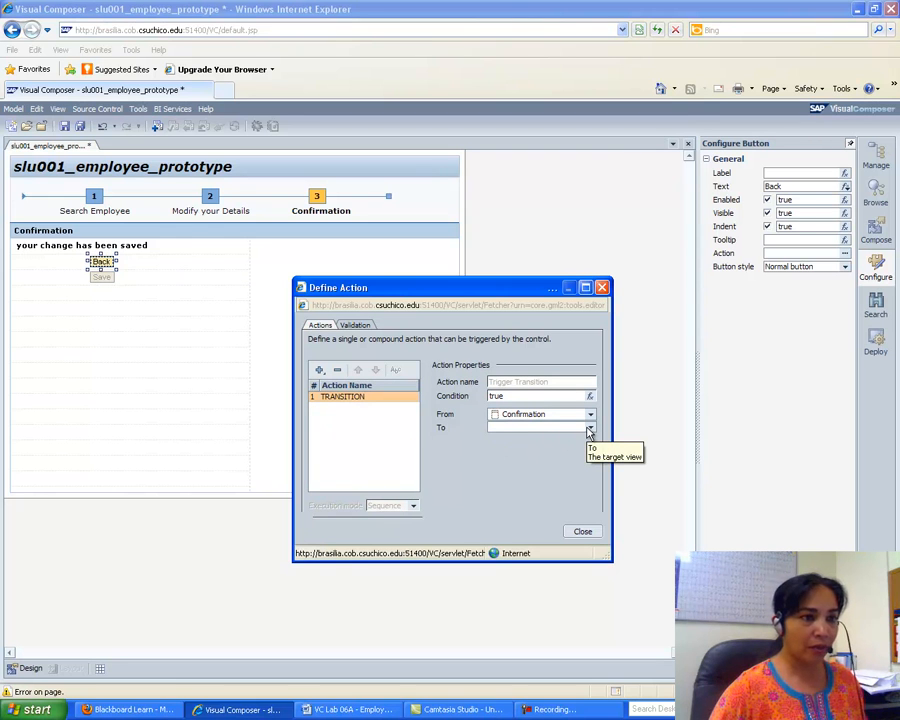
click(590, 430)
click(540, 448)
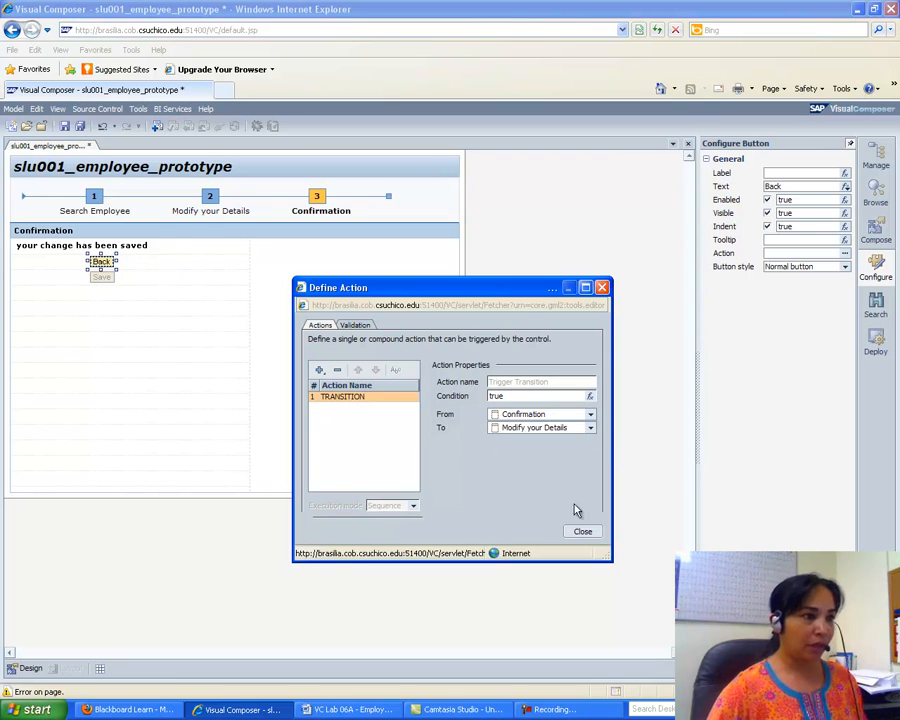
click(580, 531)
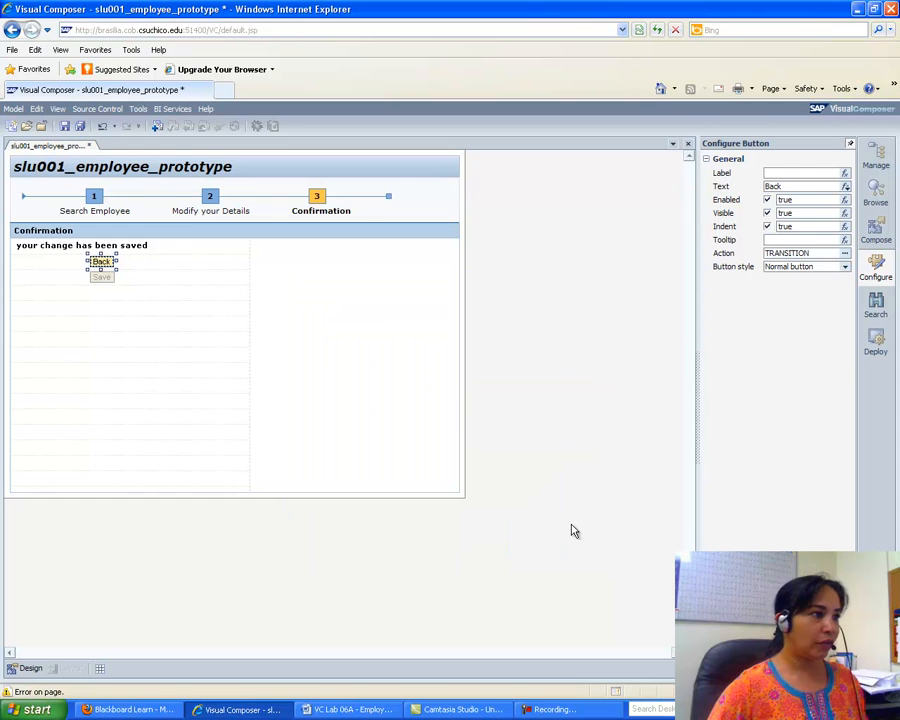
Add a Trigger Transition action to the Save button on the Confirmation form.
click(100, 277)
right_click(100, 279)
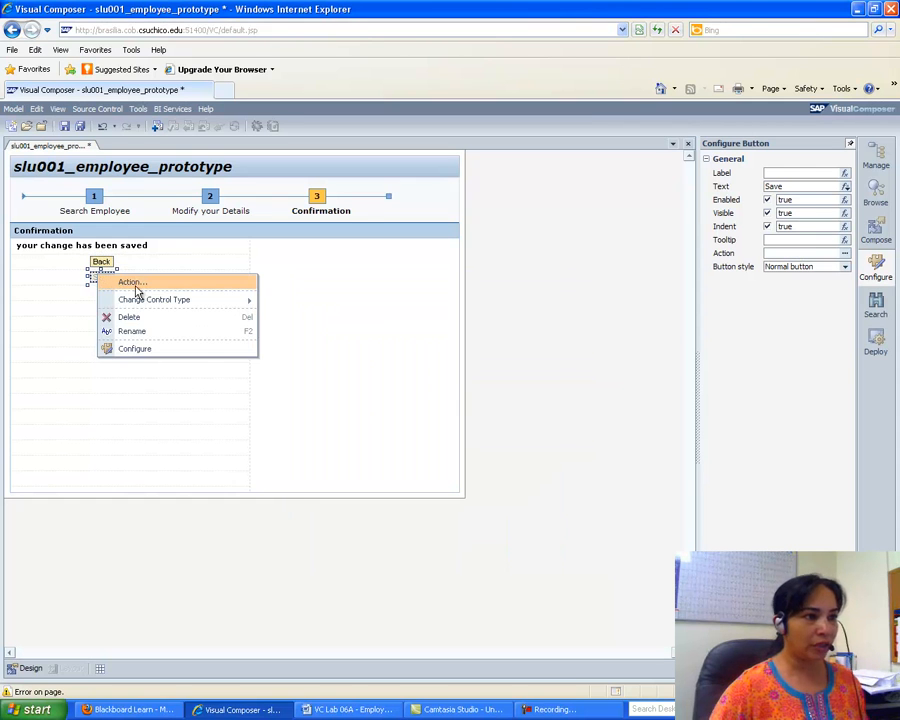
click(133, 283)
click(319, 370)
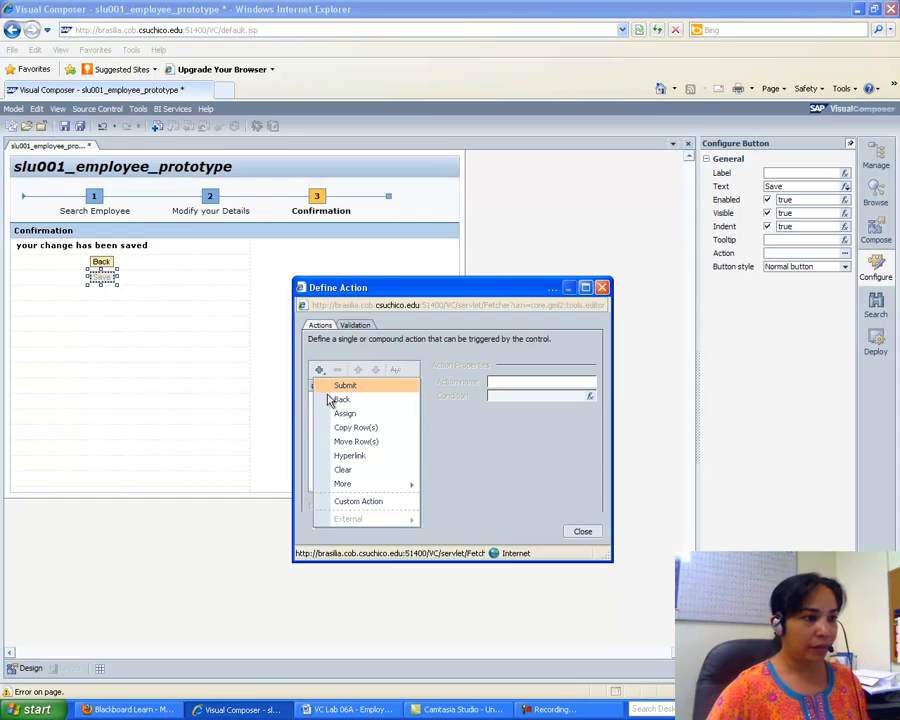
click(342, 480)
click(370, 517)
Set the Save button's transition to go from the Confirmation step to Search Employee.
click(590, 427)
click(578, 434)
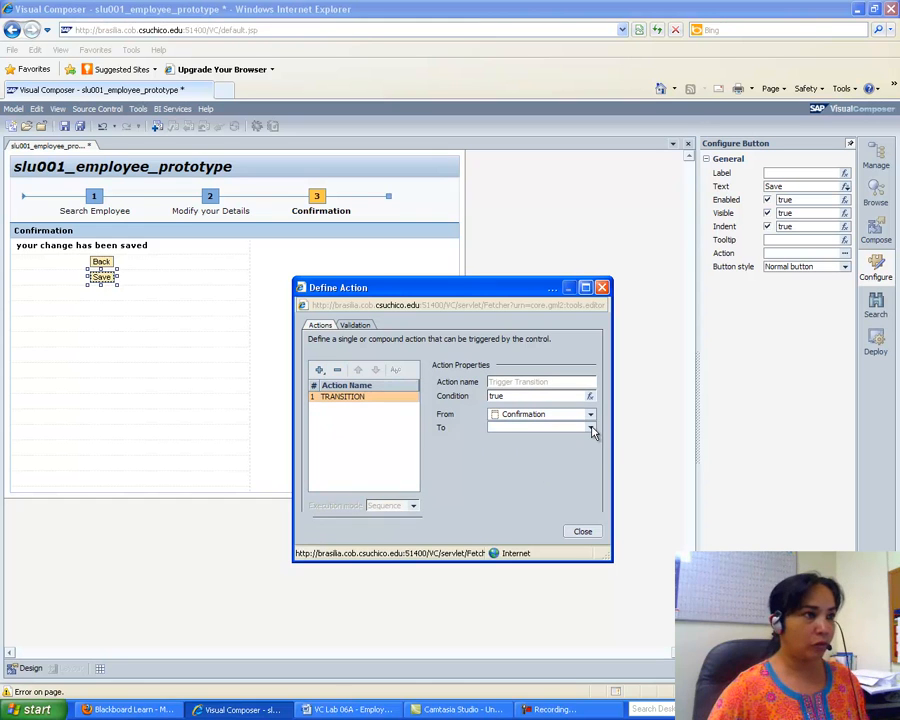
click(591, 428)
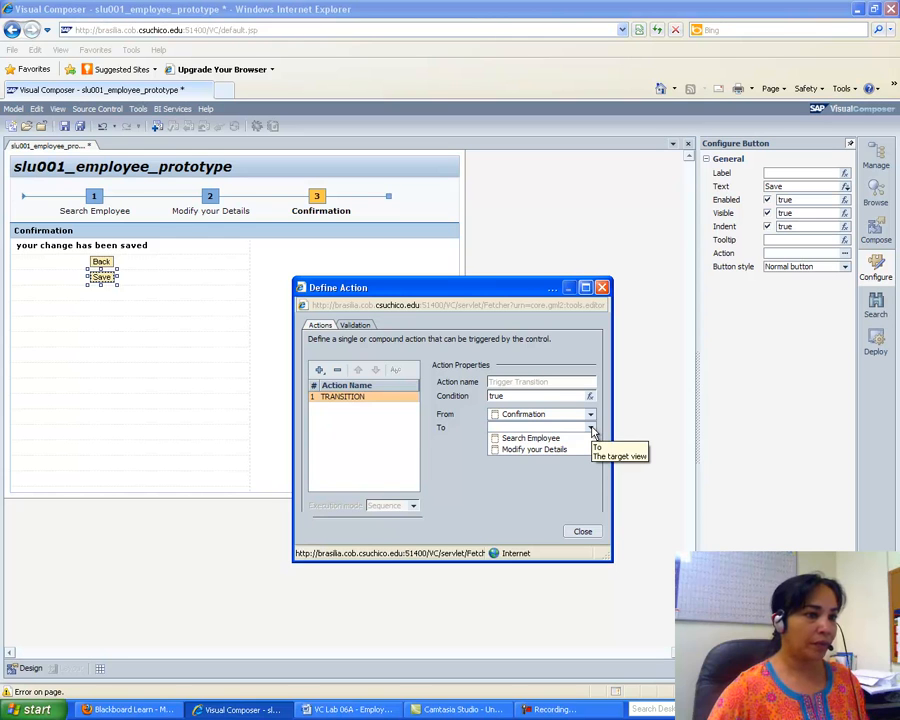
click(554, 440)
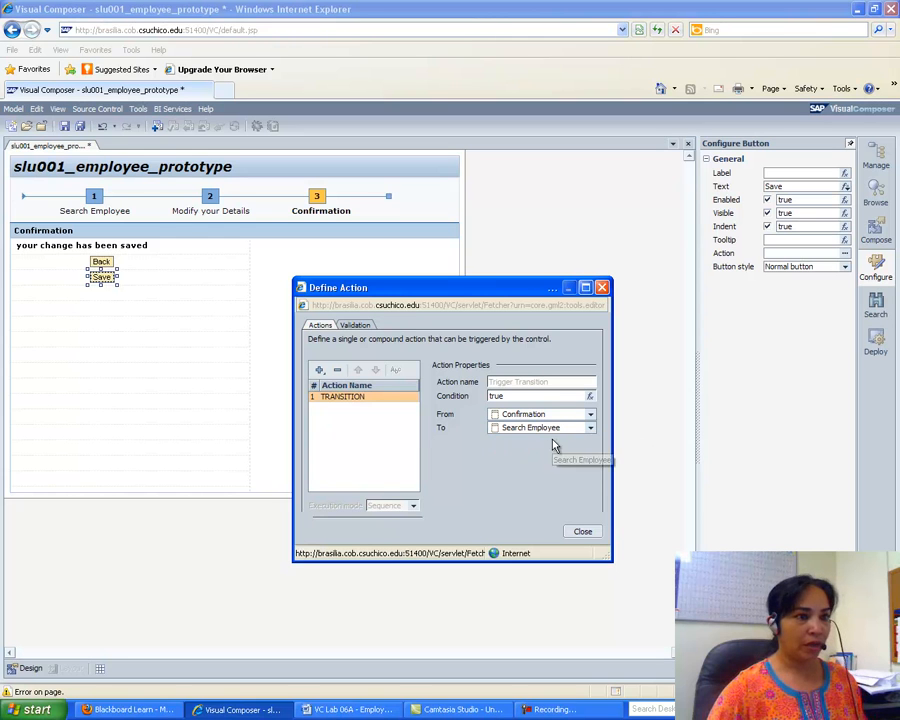
click(574, 535)
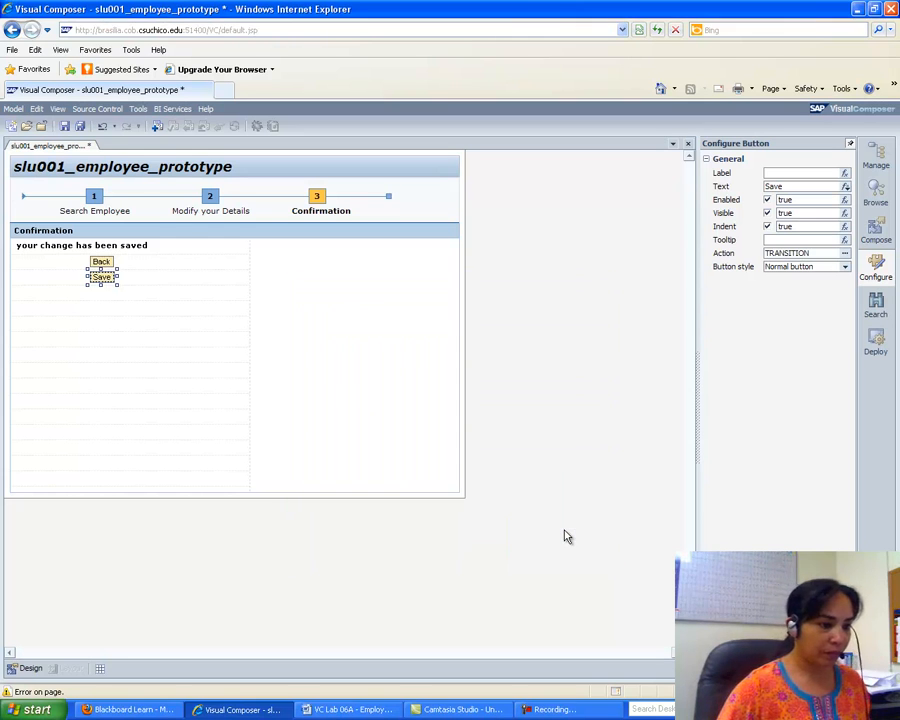
Read step 7 of the Word lab document on saving, deploying and running the application.
click(350, 709)
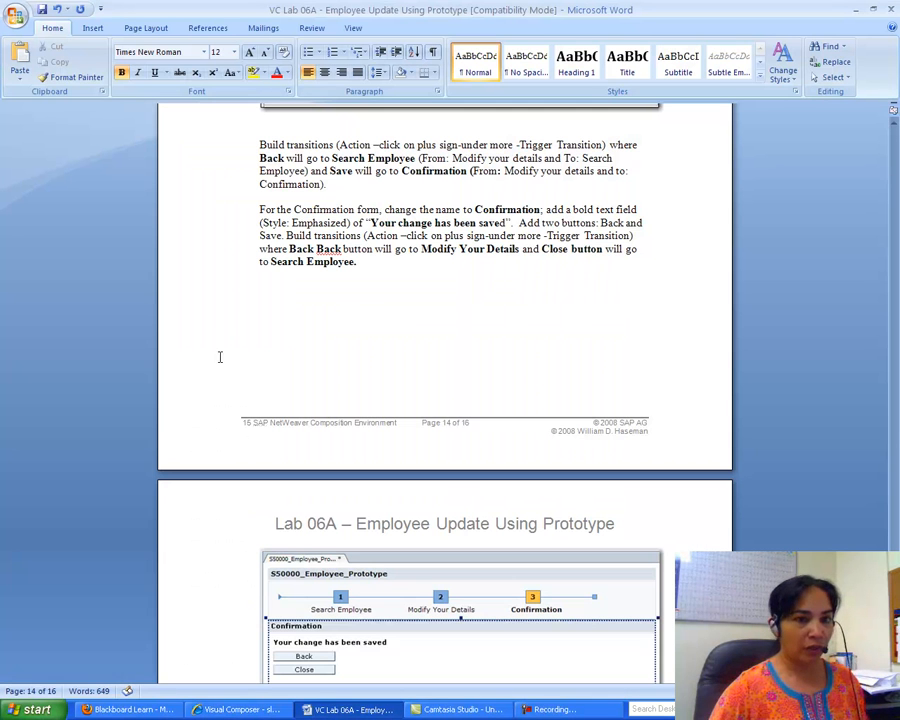
scroll(445, 400, down, 10)
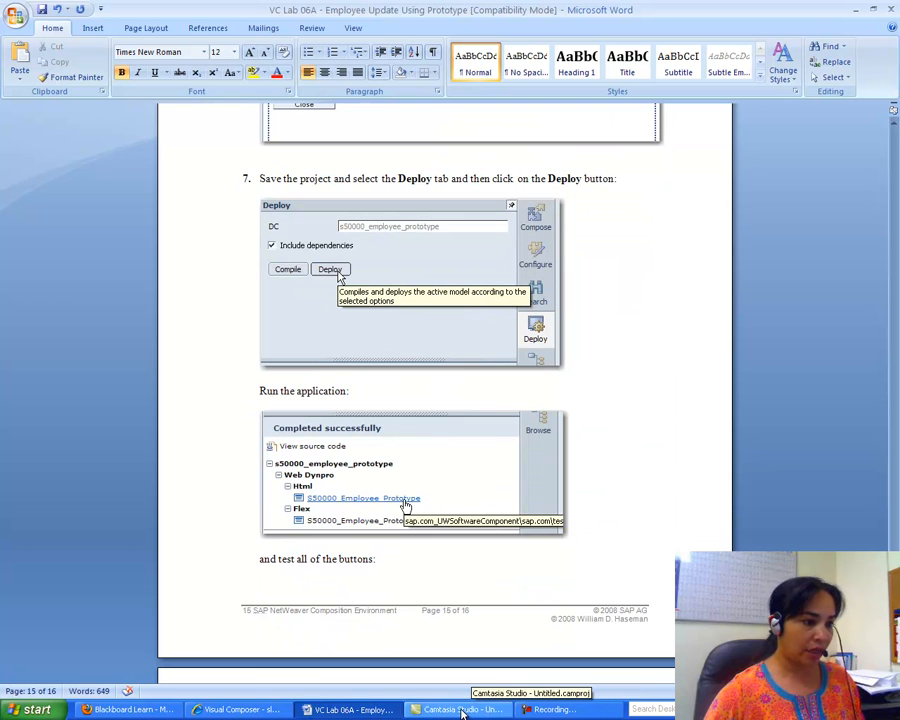
Switch to Visual Composer, save the slu001_employee_prototype model and open its deployment options.
click(261, 708)
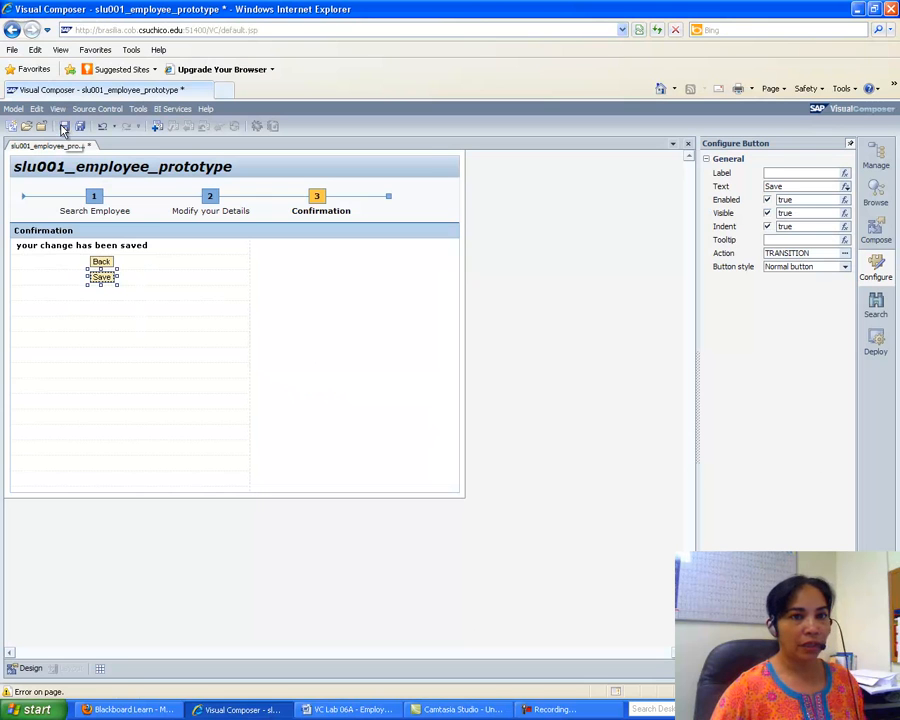
click(876, 346)
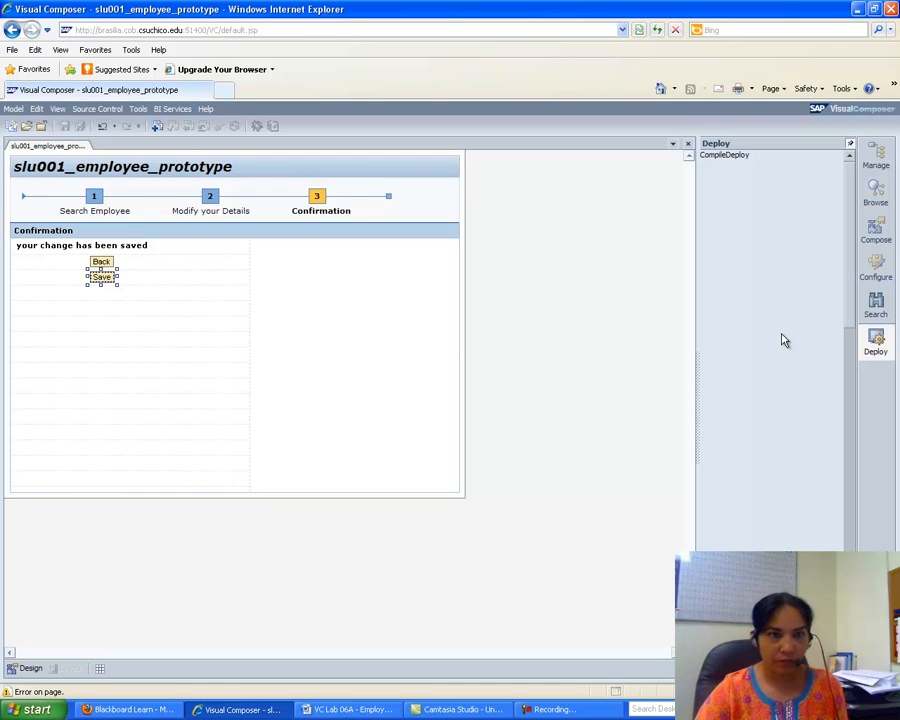
click(876, 341)
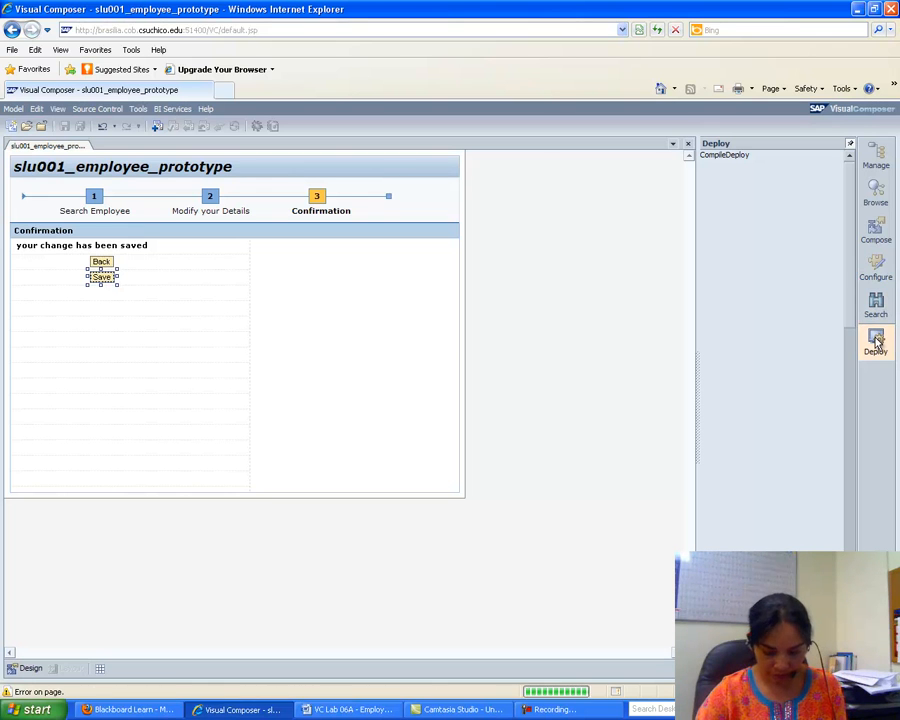
click(876, 342)
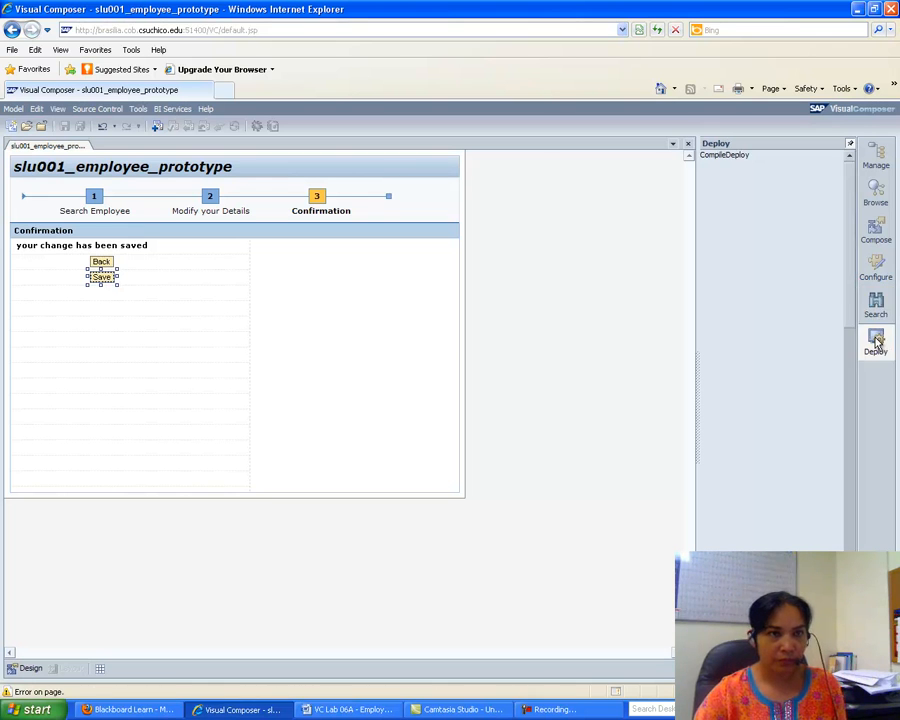
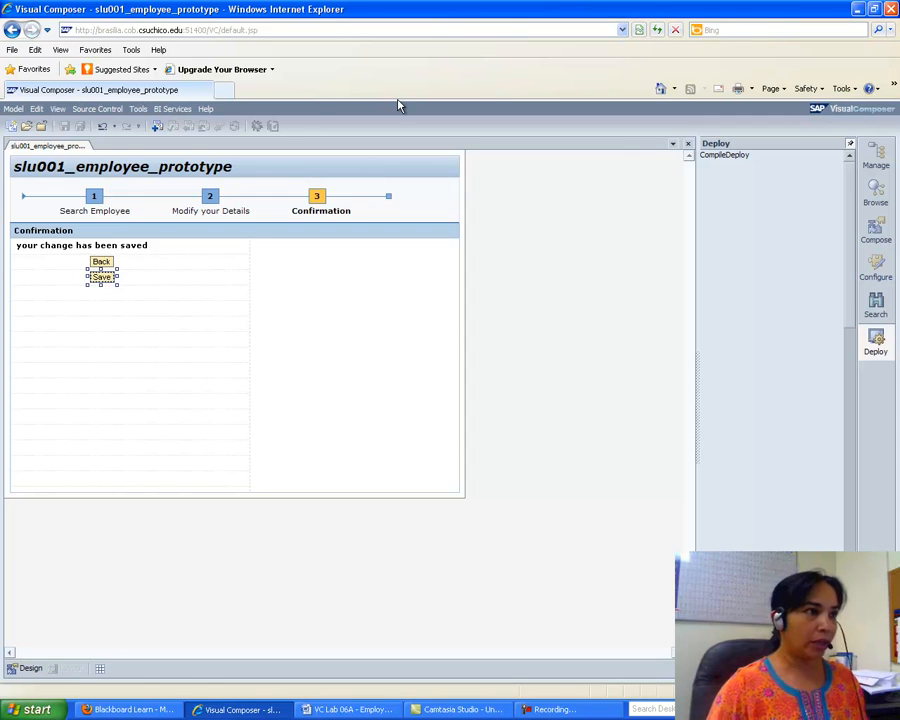
Reload Visual Composer and reopen the recently used slu001_employee_prototype model.
key(F5)
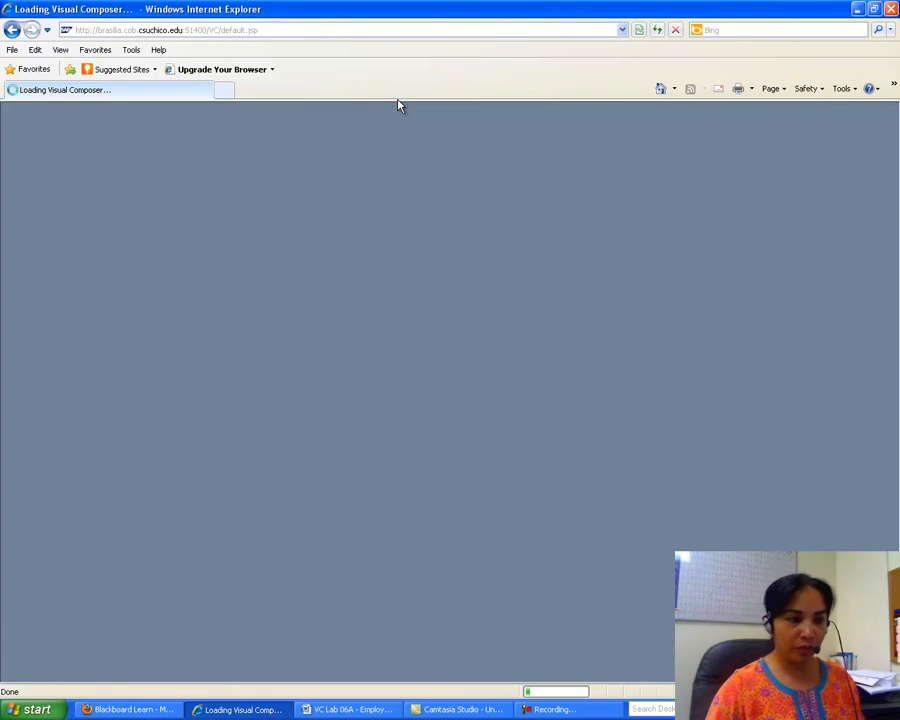
click(596, 709)
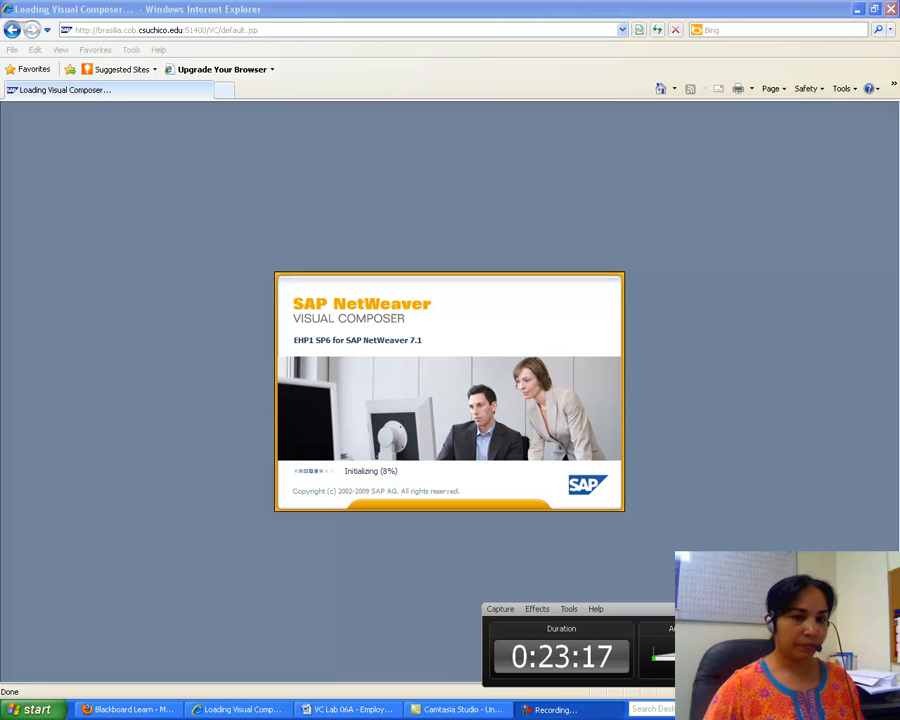
click(737, 389)
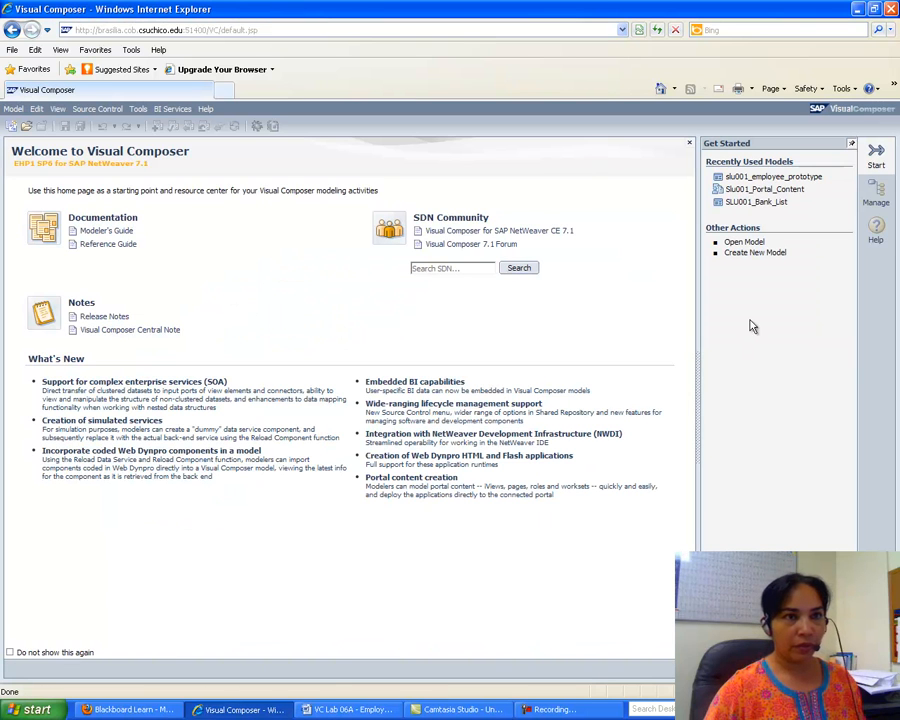
click(779, 181)
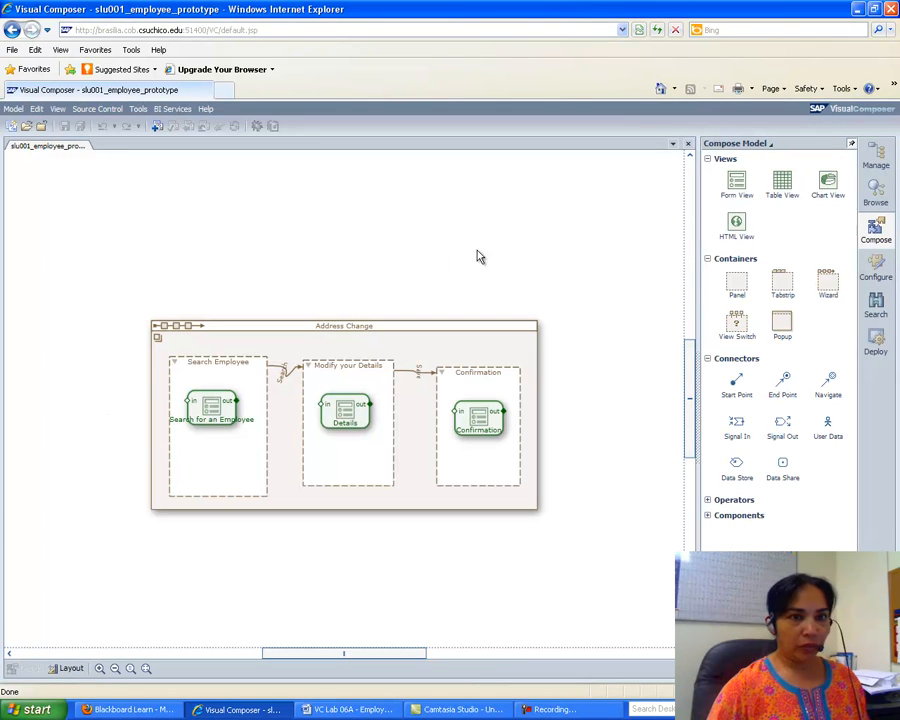
Deploy the slu001_employee_prototype model with its DC dependencies included.
click(876, 341)
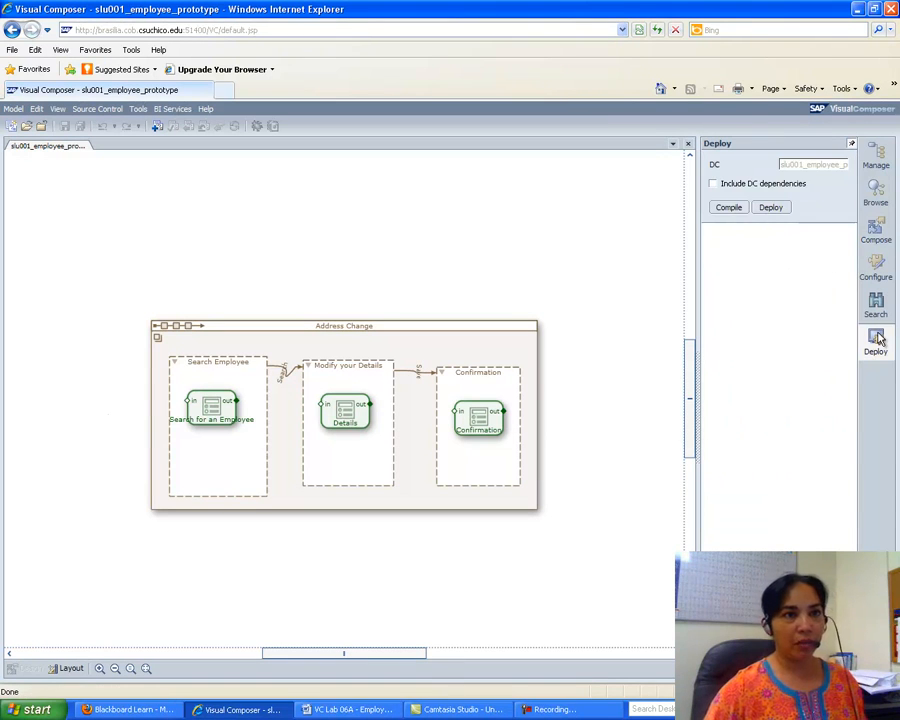
click(712, 184)
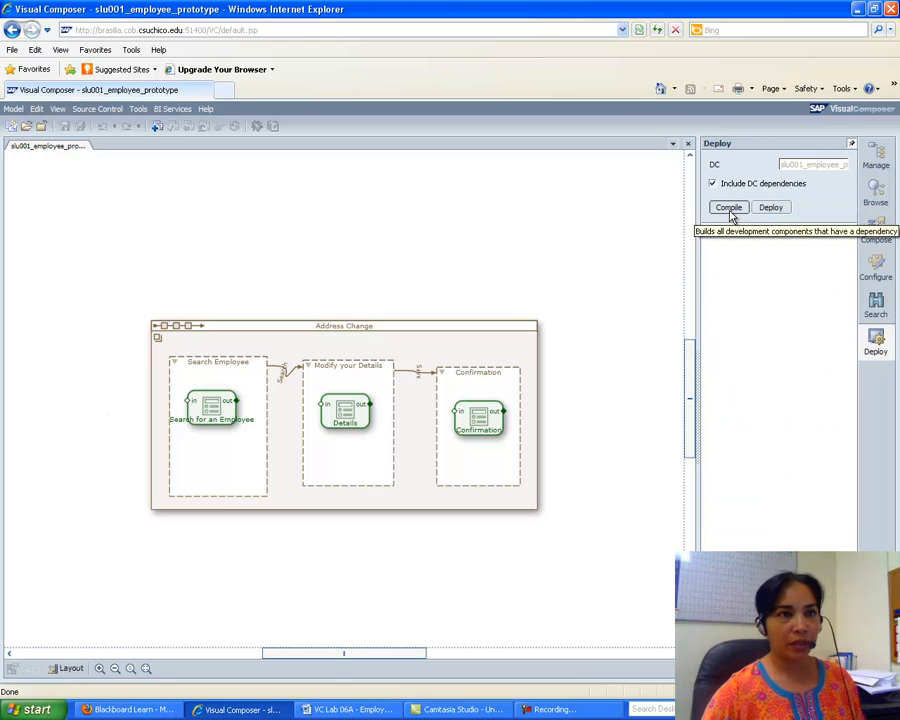
click(771, 207)
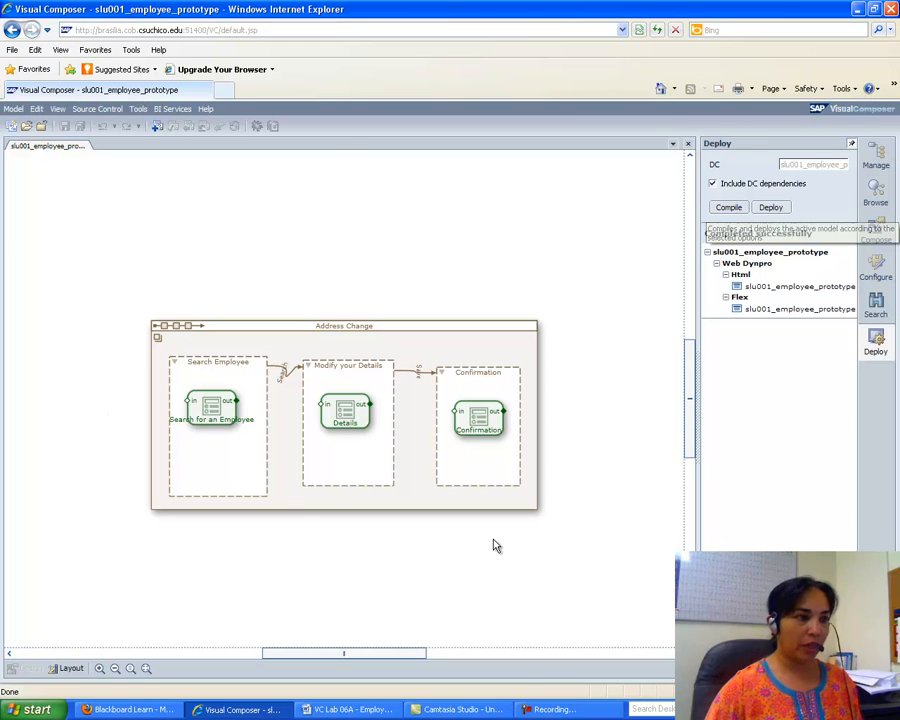
Check the lab document's expected test screens and run the deployed HTML version of slu001_employee_prototype in a maximized window.
click(305, 706)
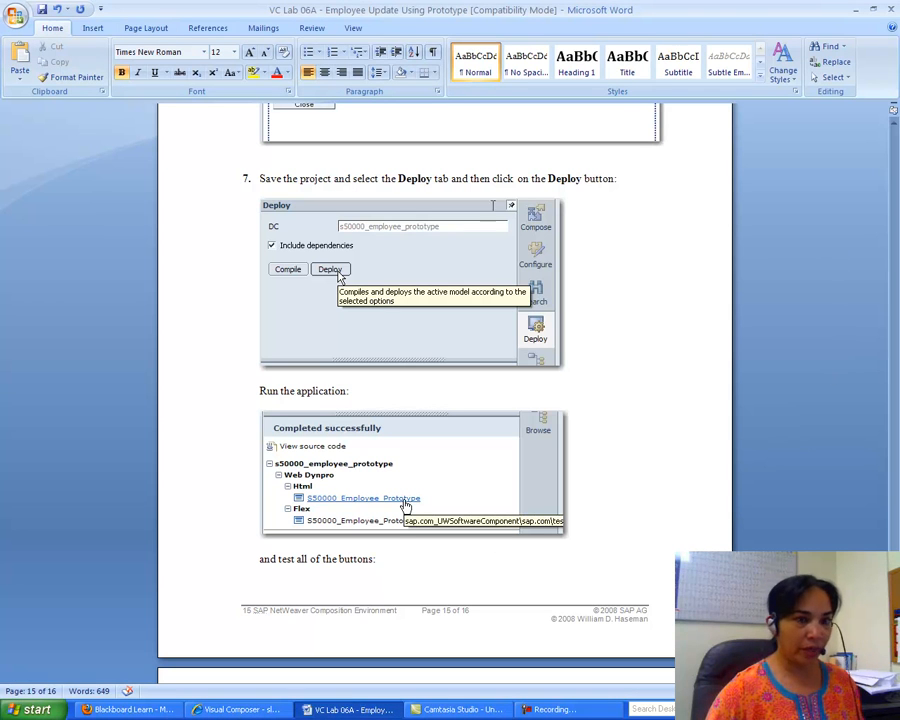
scroll(445, 390, down, 12)
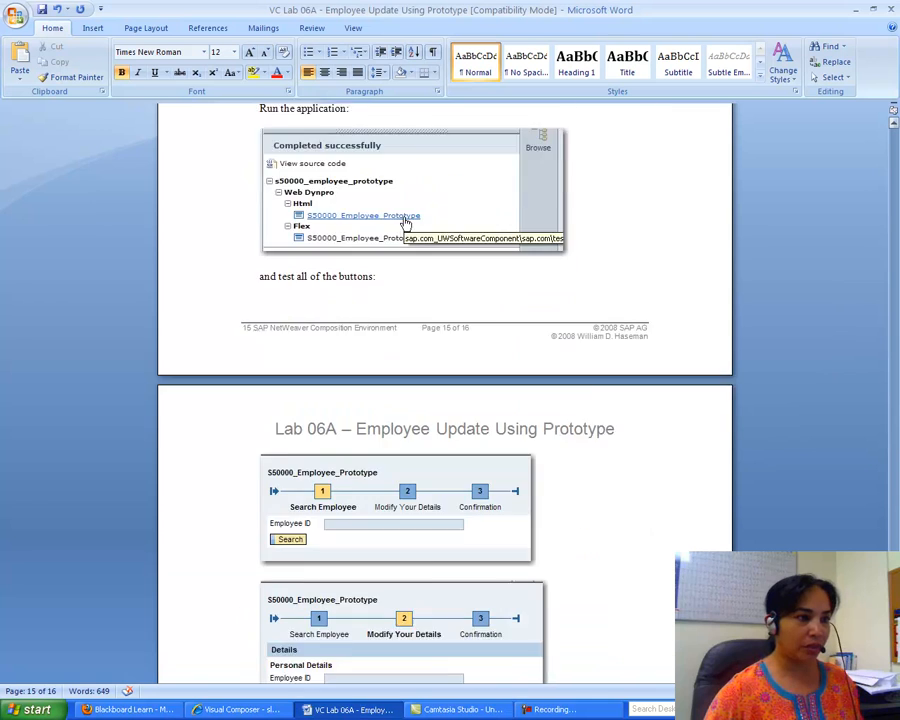
scroll(445, 390, up, 3)
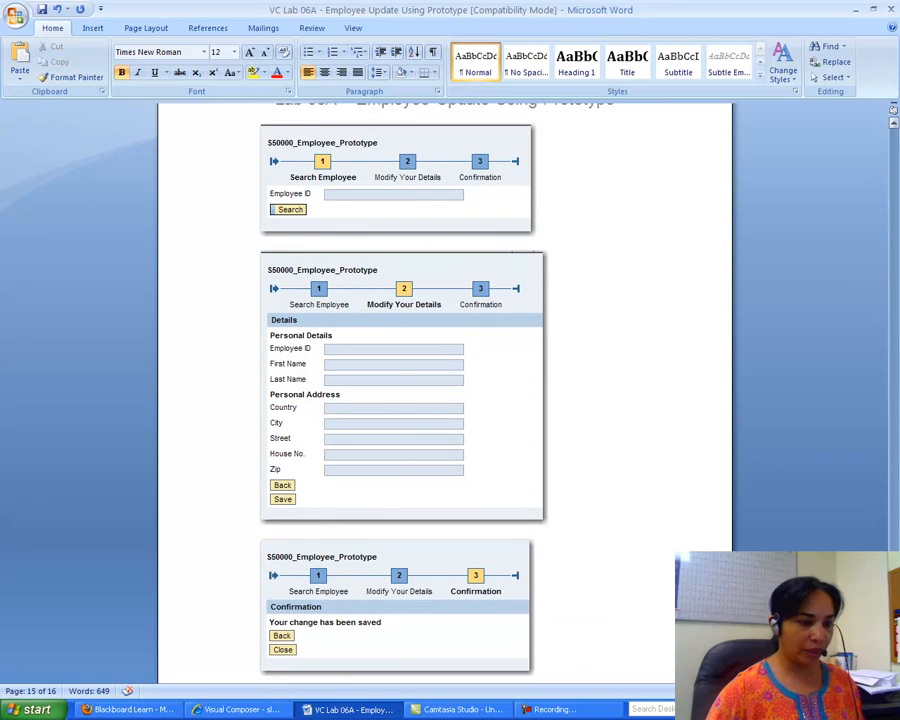
click(556, 712)
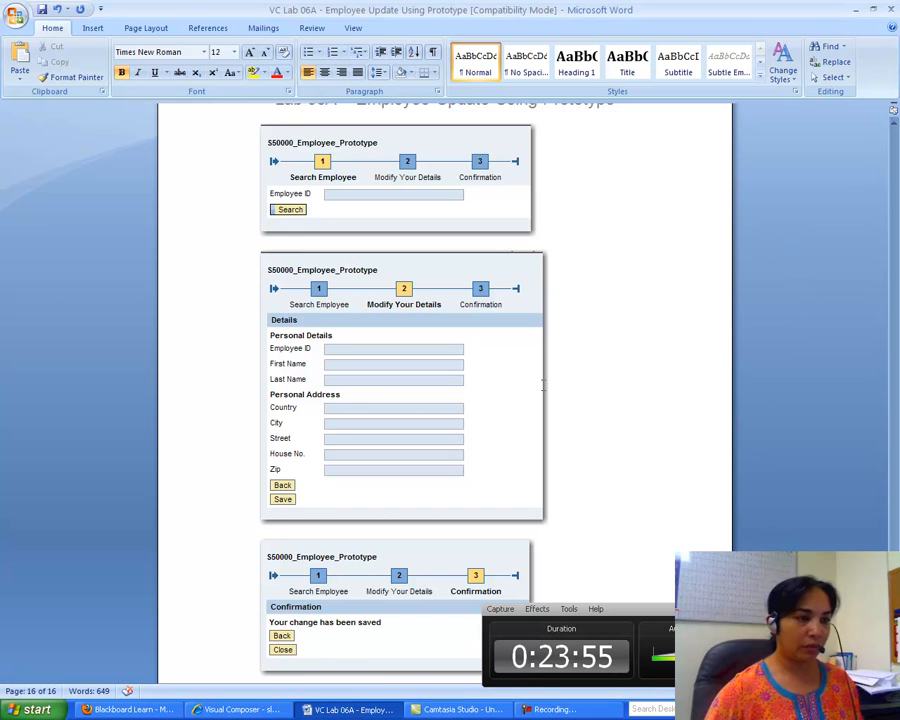
click(240, 710)
click(770, 287)
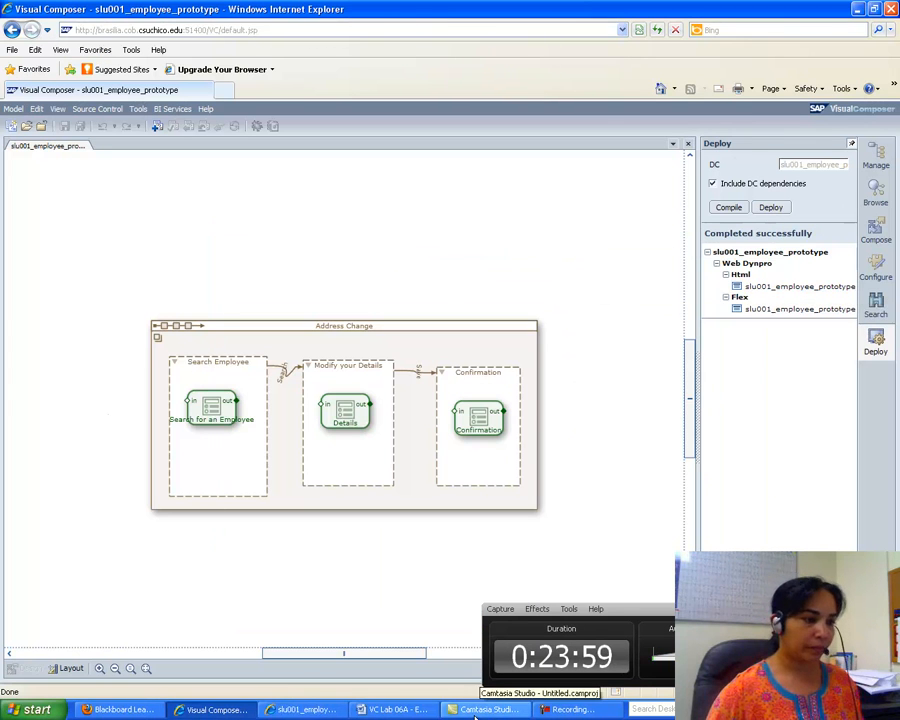
click(300, 709)
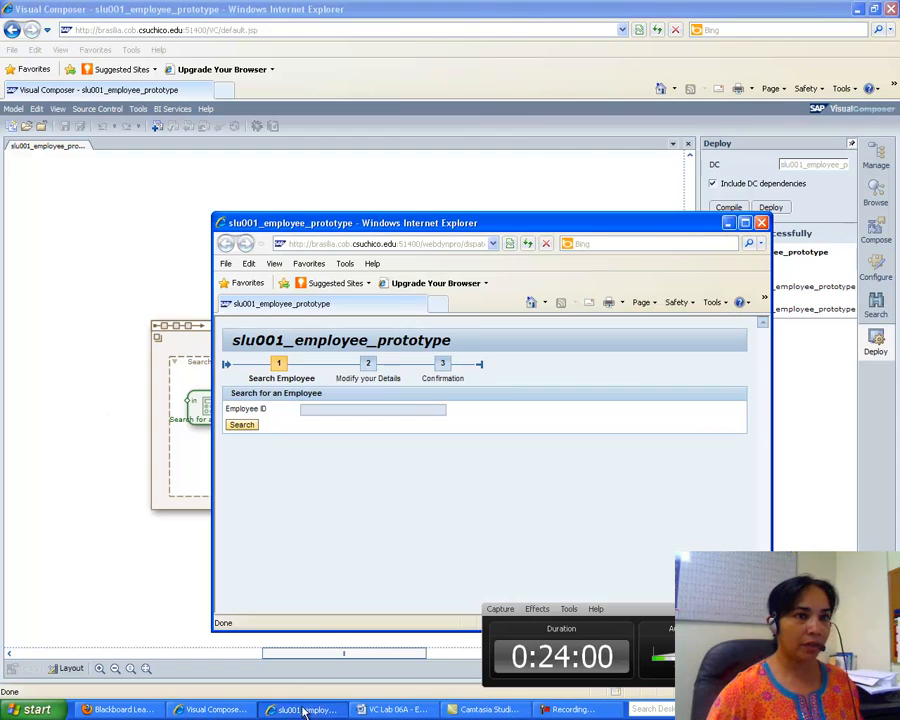
click(745, 222)
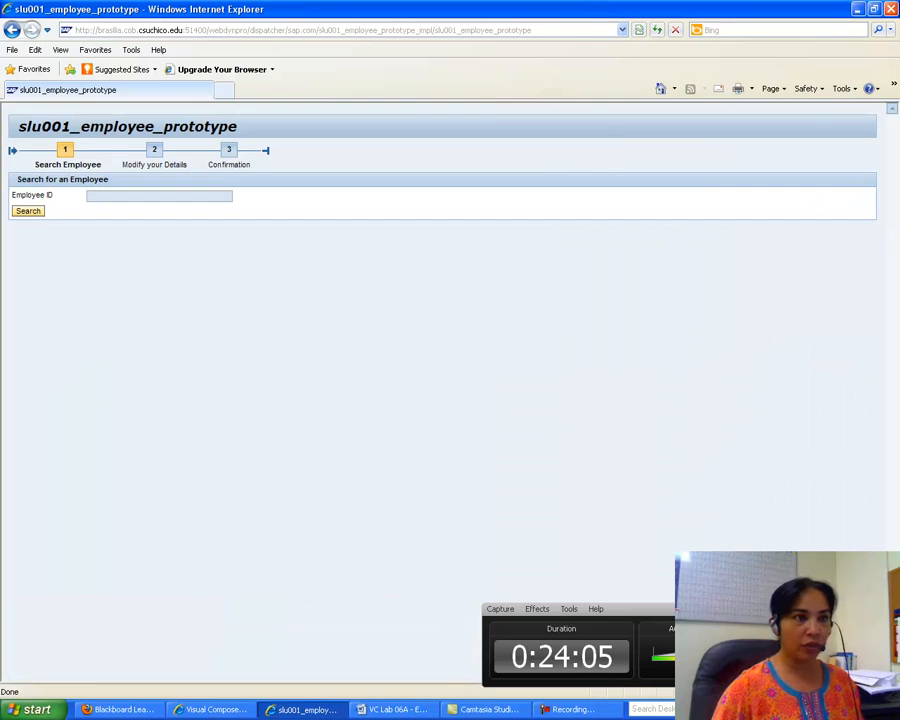
click(858, 609)
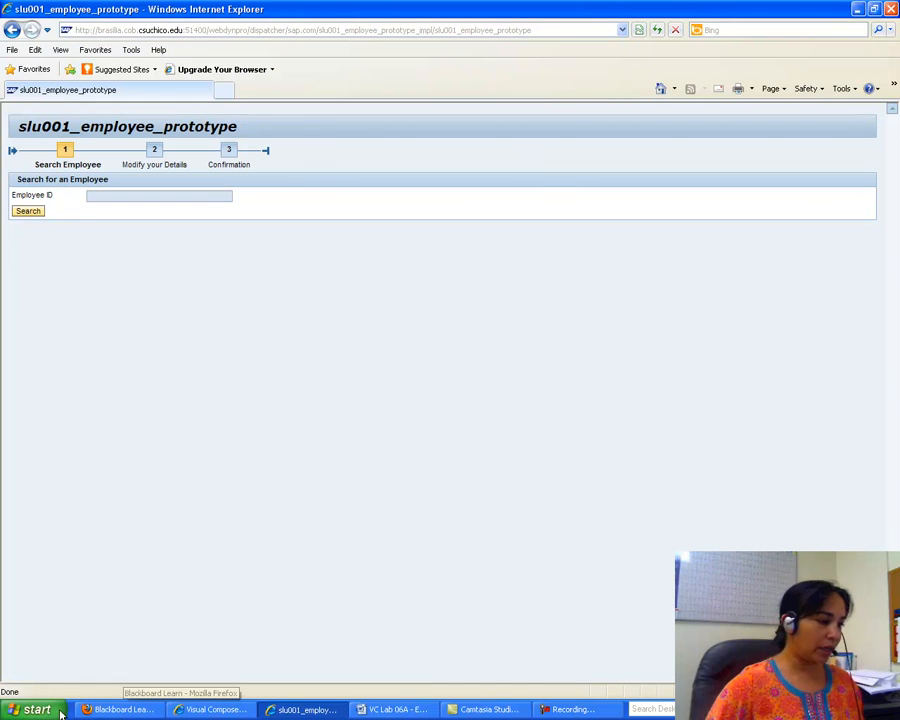
Open Paint and paste the captured screenshot of the running Search Employee page.
click(15, 711)
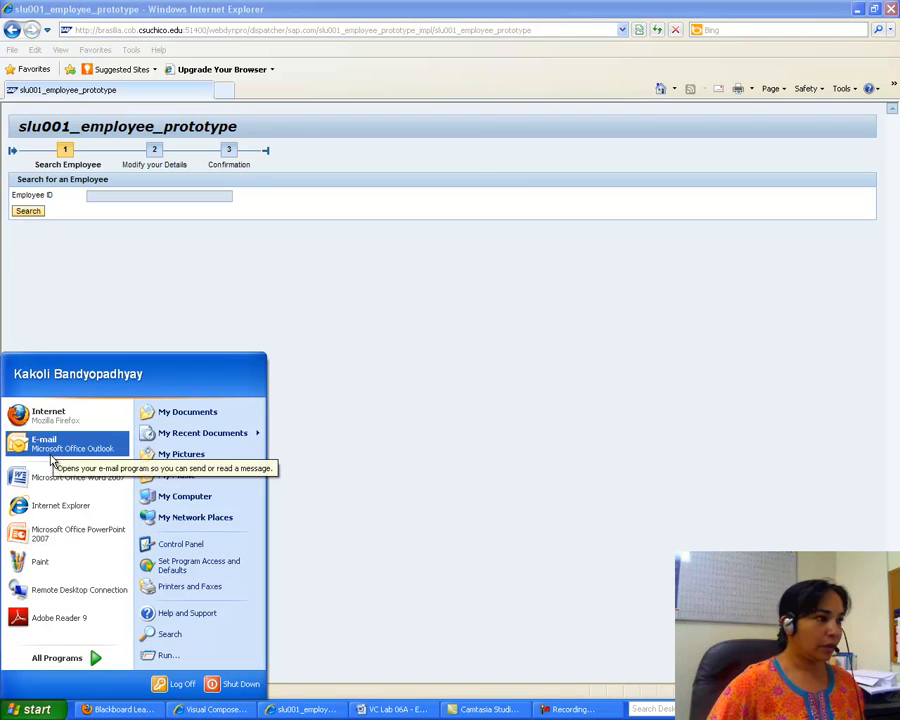
click(68, 659)
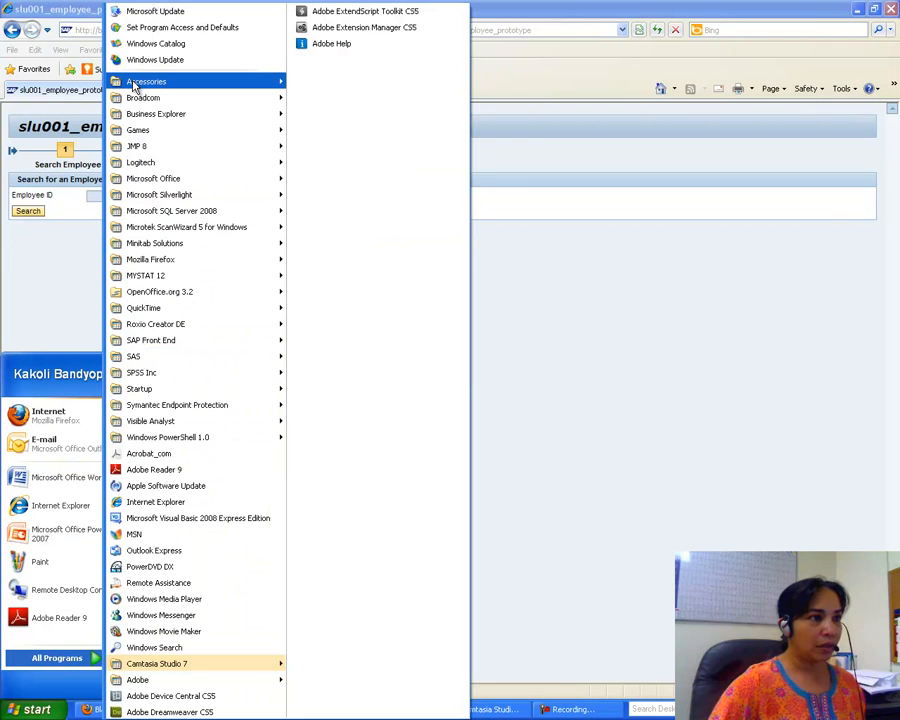
mouse_move(145, 81)
click(328, 229)
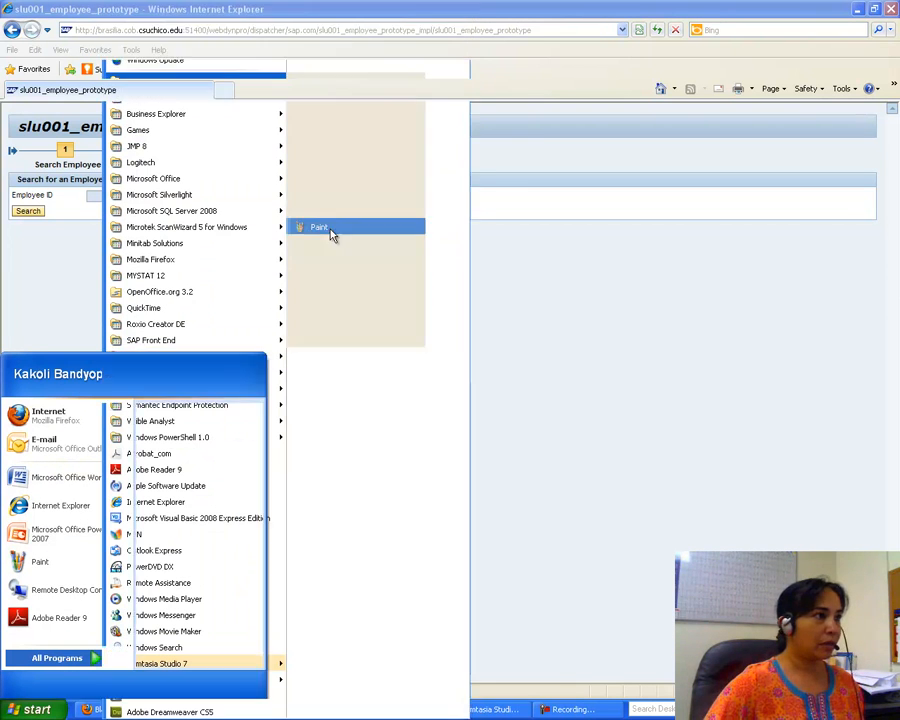
click(29, 24)
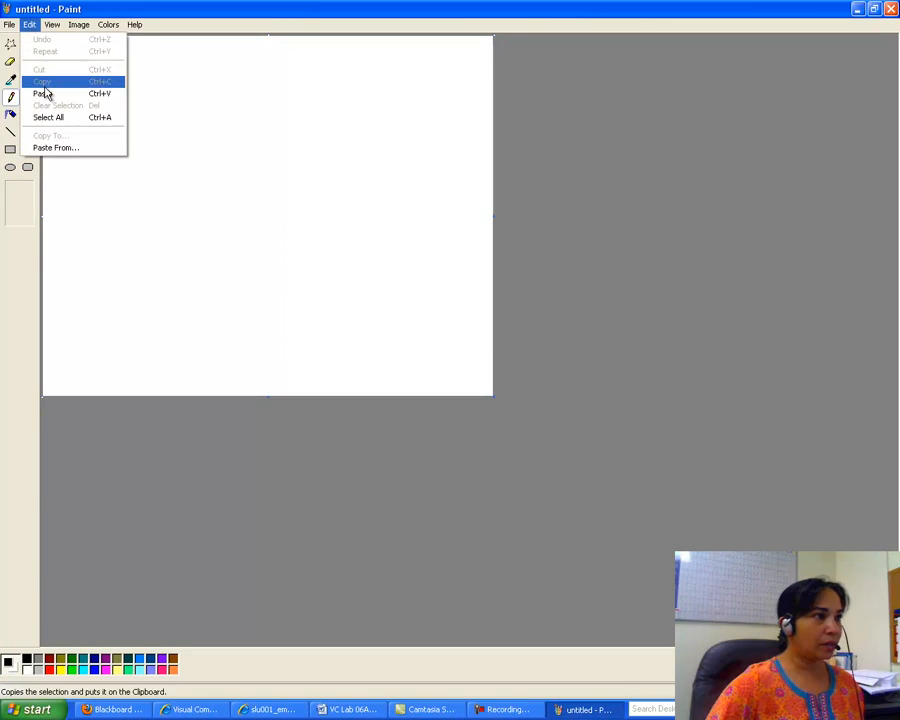
click(42, 92)
Cut the area with the prototype title, wizard steps and Search for an Employee form out of the screenshot.
click(26, 43)
drag(199, 154, 361, 307)
click(29, 24)
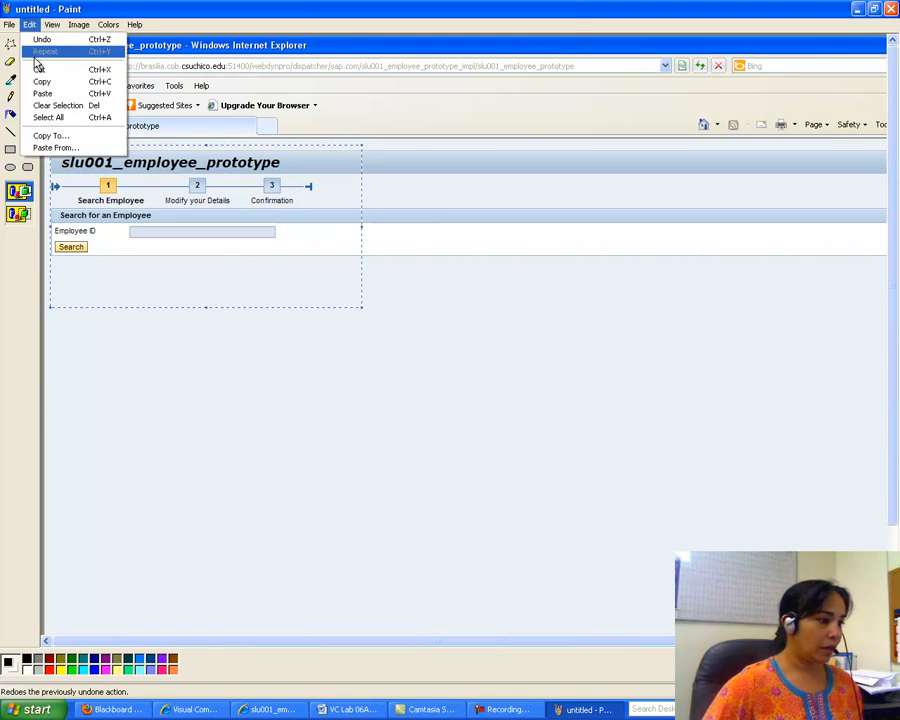
click(40, 66)
Create a new Word document, enter the label "A." and paste the cut Search Employee image.
click(37, 709)
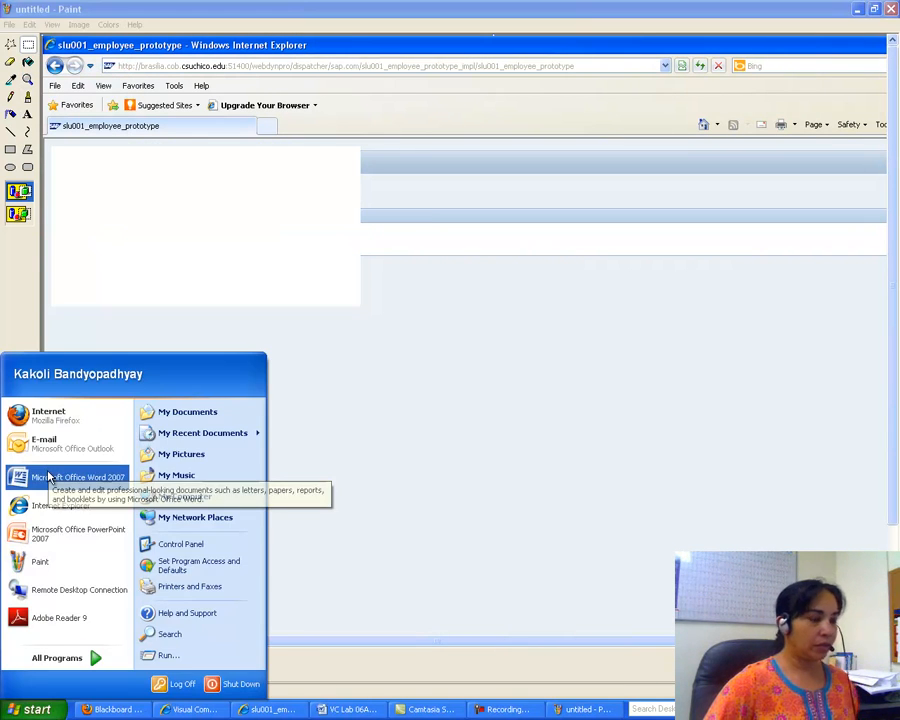
click(26, 477)
text(A.)
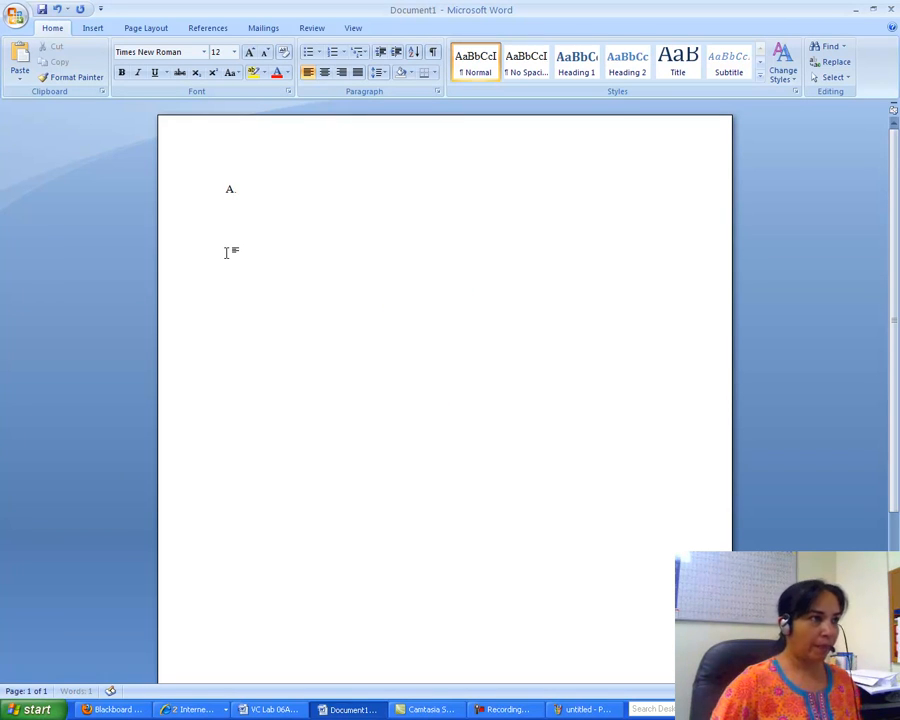
click(20, 57)
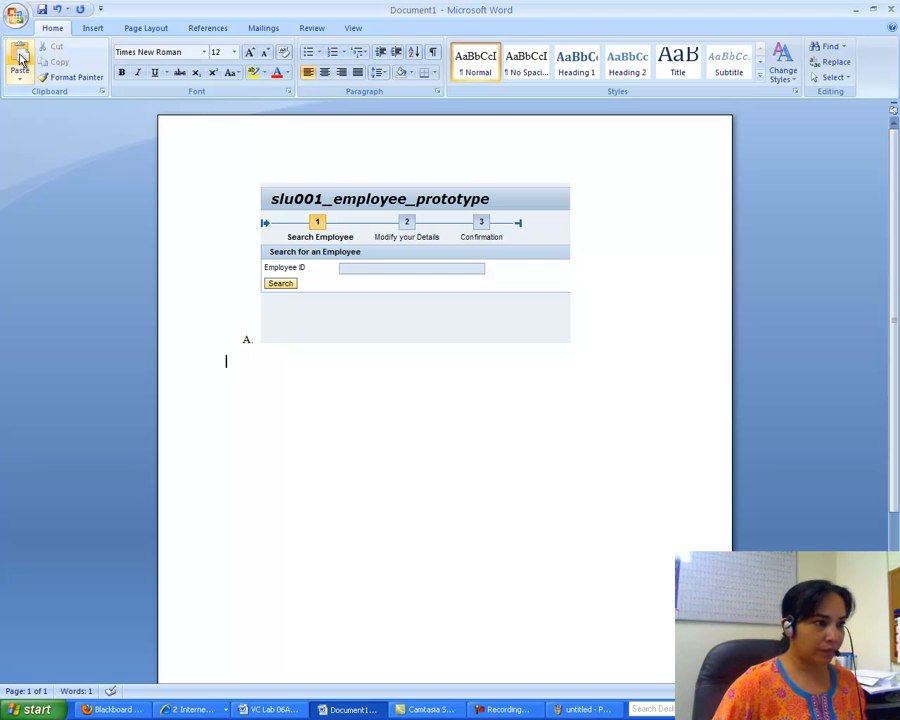
Put the label "A." on its own line above the image and add the label "B." below it.
key(BackSpace)
click(281, 237)
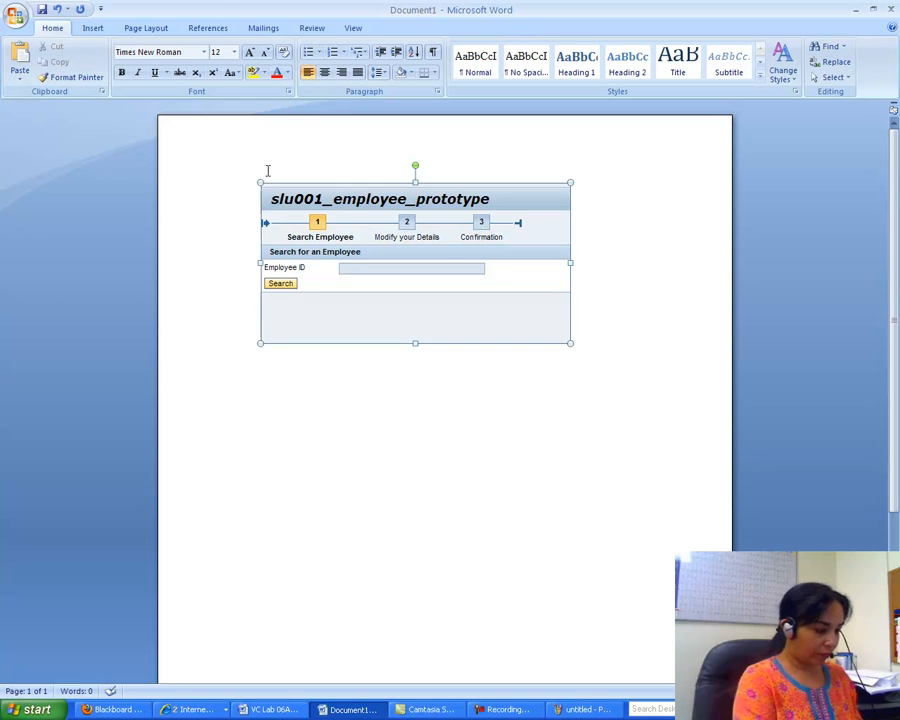
text(A.)
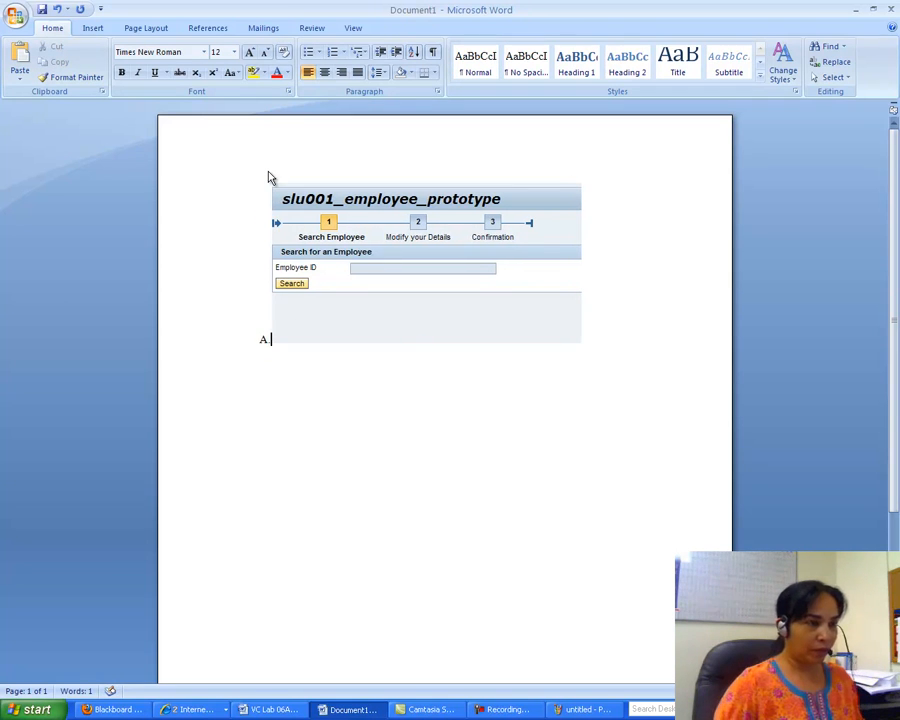
key(Return)
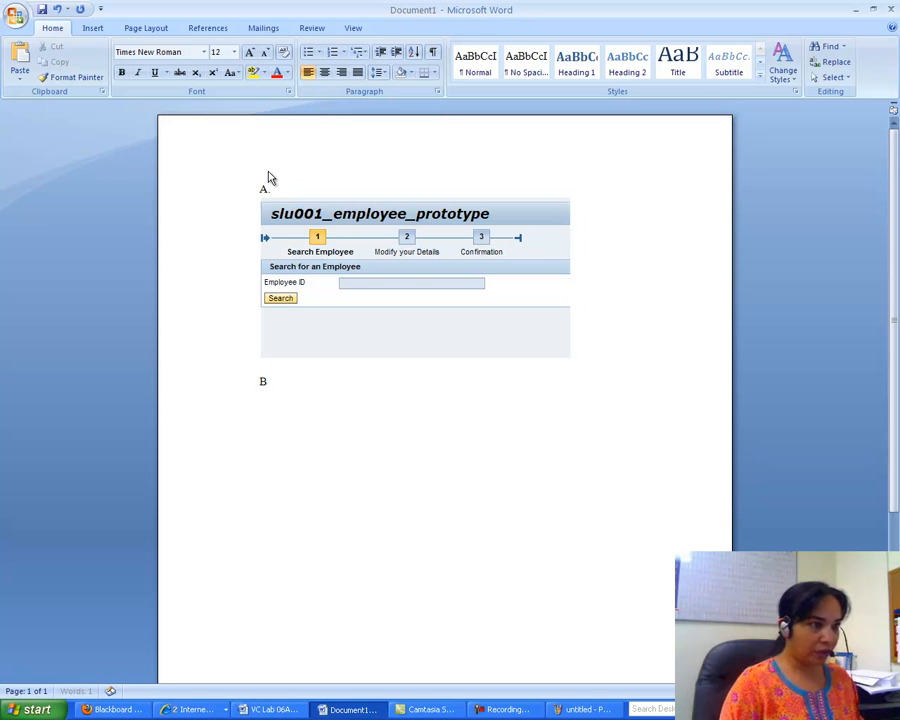
key(Return)
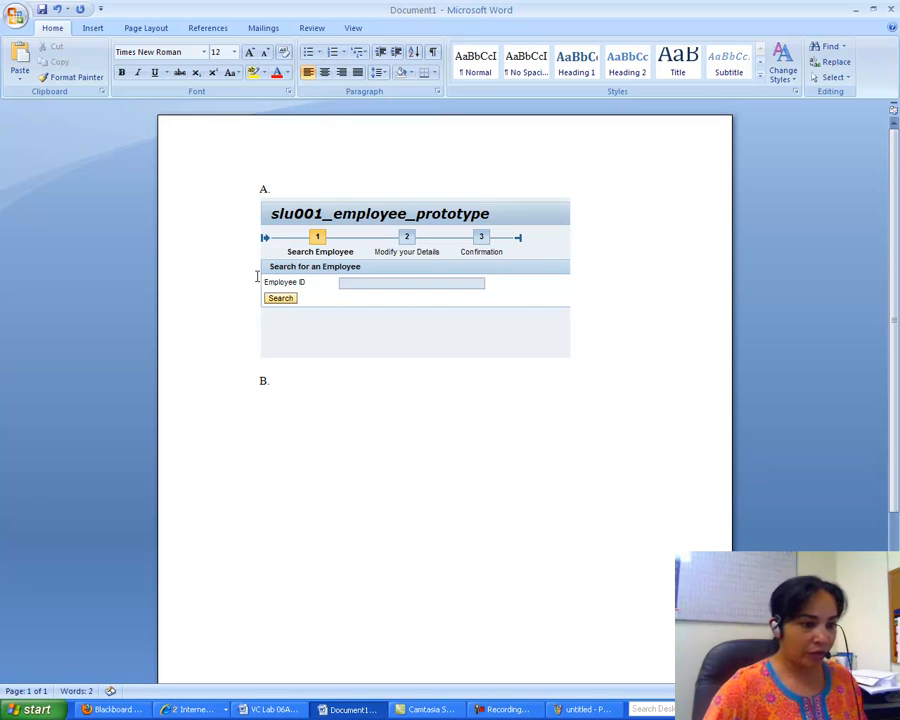
Switch back to the running prototype in Internet Explorer and test the Search button on the Search Employee step.
click(266, 709)
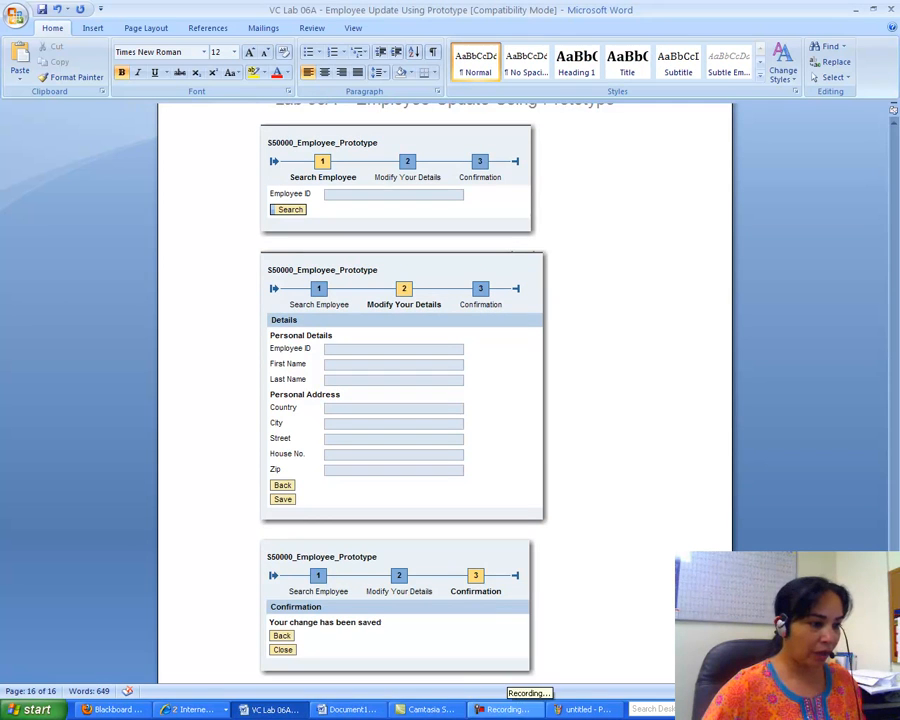
click(211, 704)
click(215, 672)
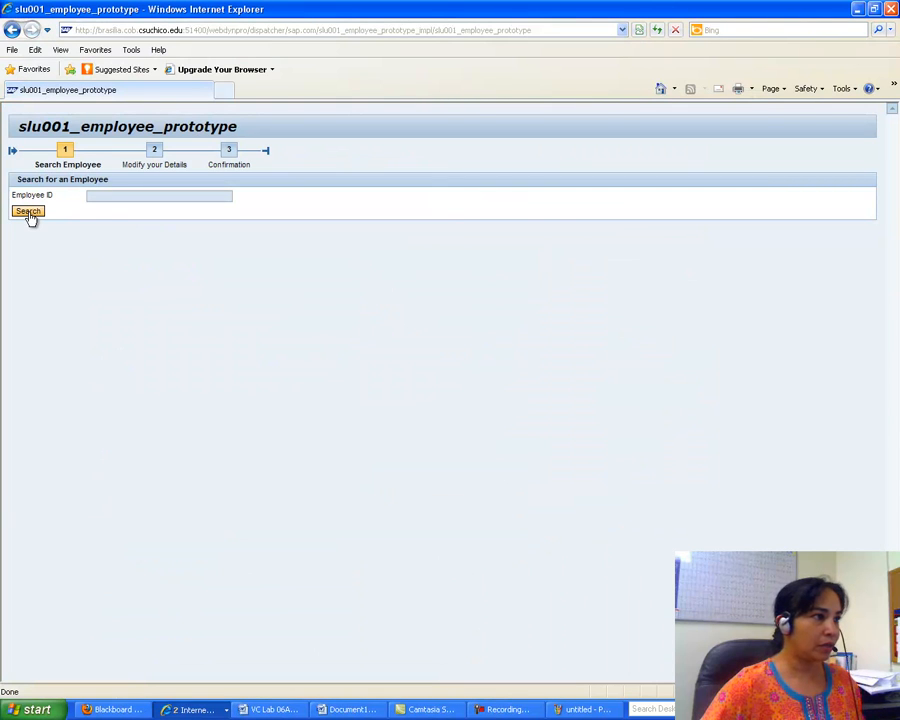
click(28, 212)
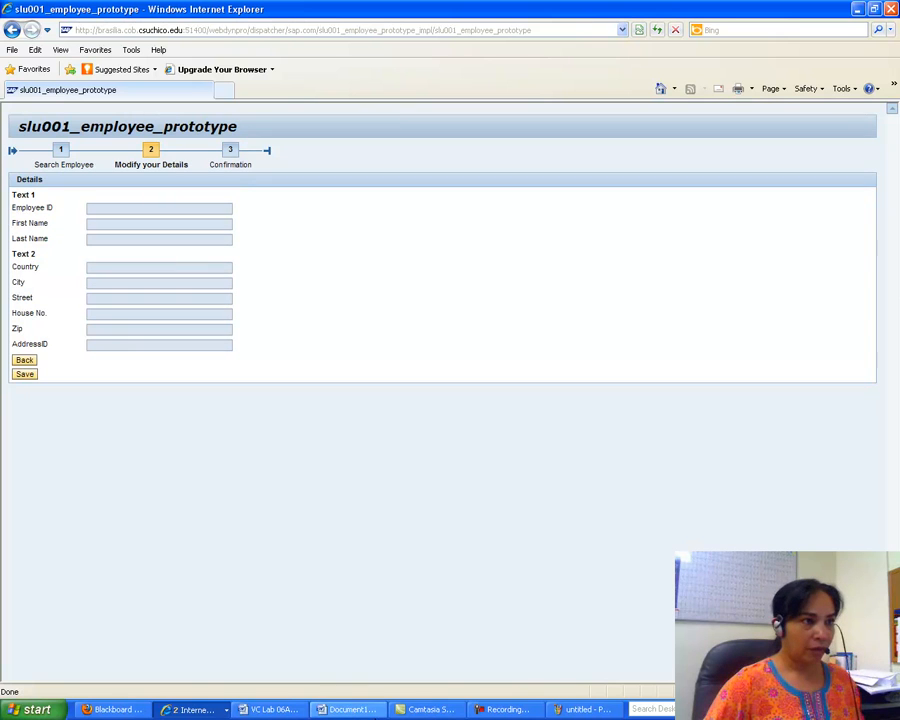
Check the reference screens in the VC Lab 06A document, and capture the prototype's Modify your Details step for editing in Paint.
click(352, 709)
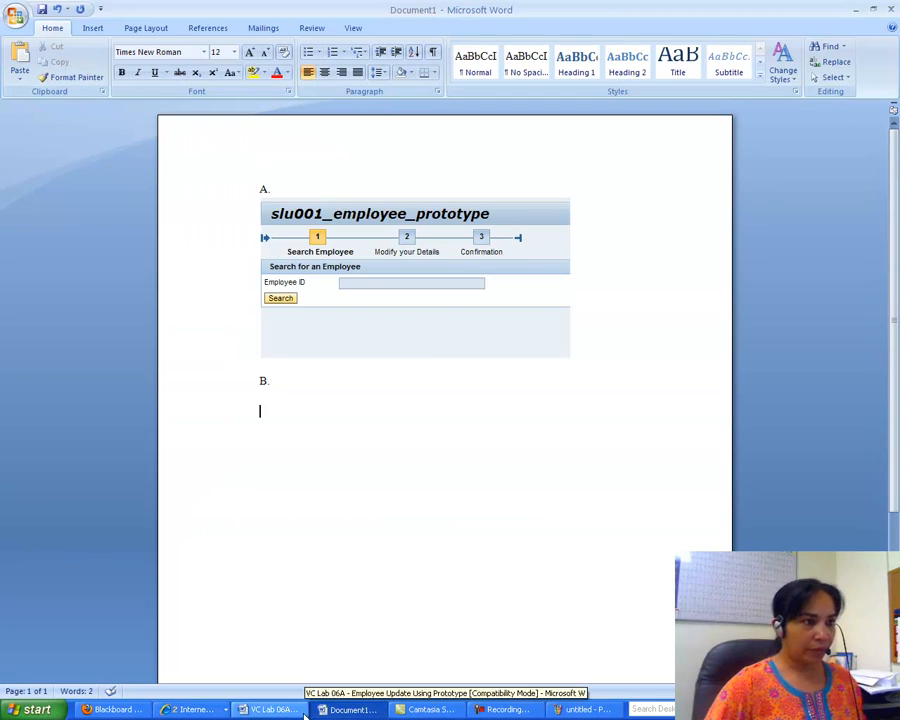
click(270, 709)
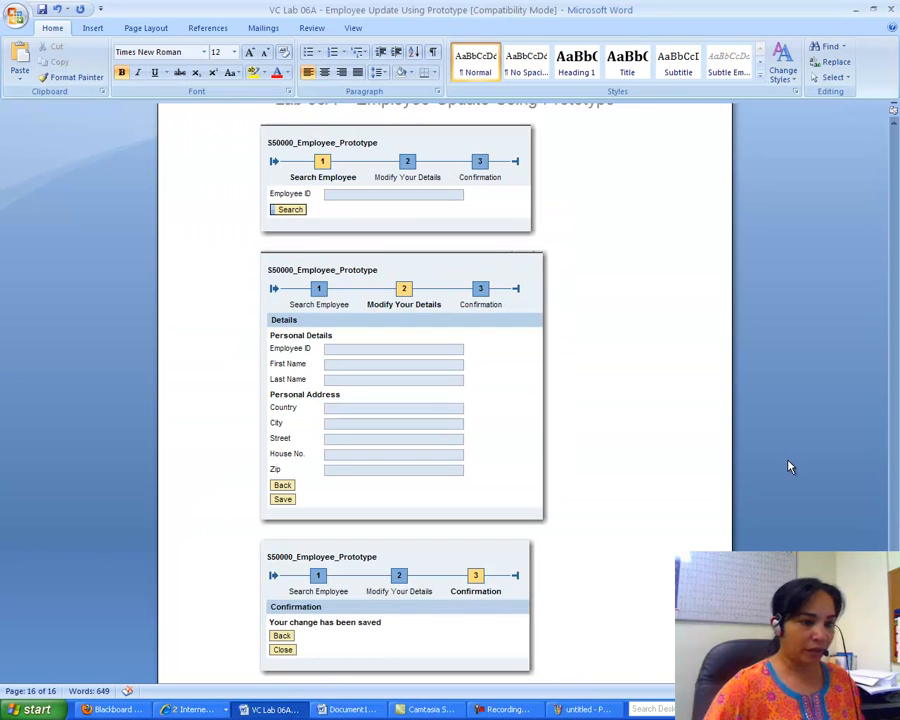
click(195, 710)
click(193, 684)
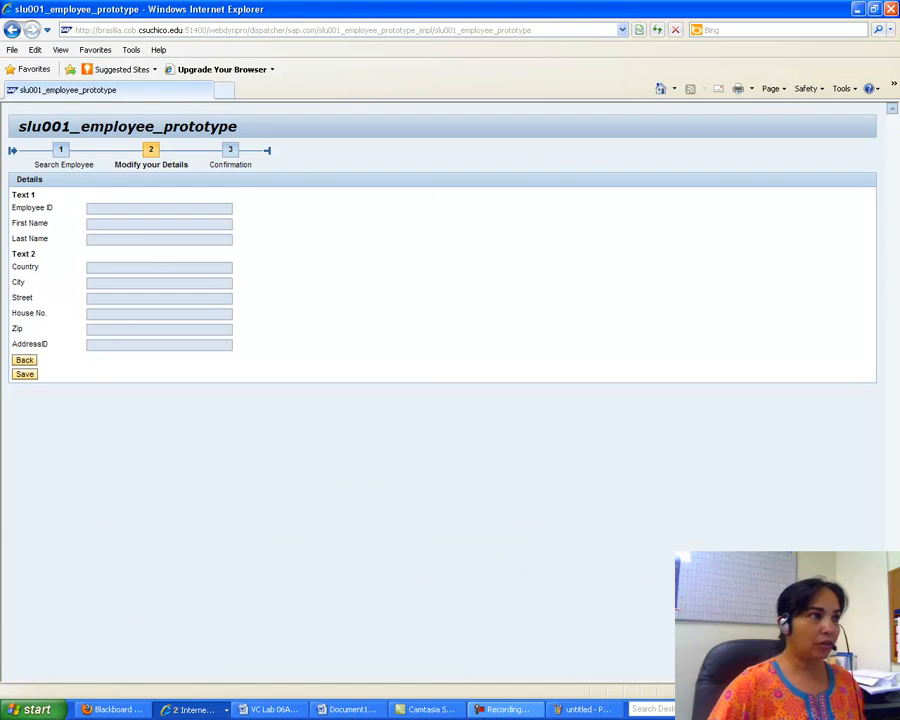
click(585, 709)
click(9, 24)
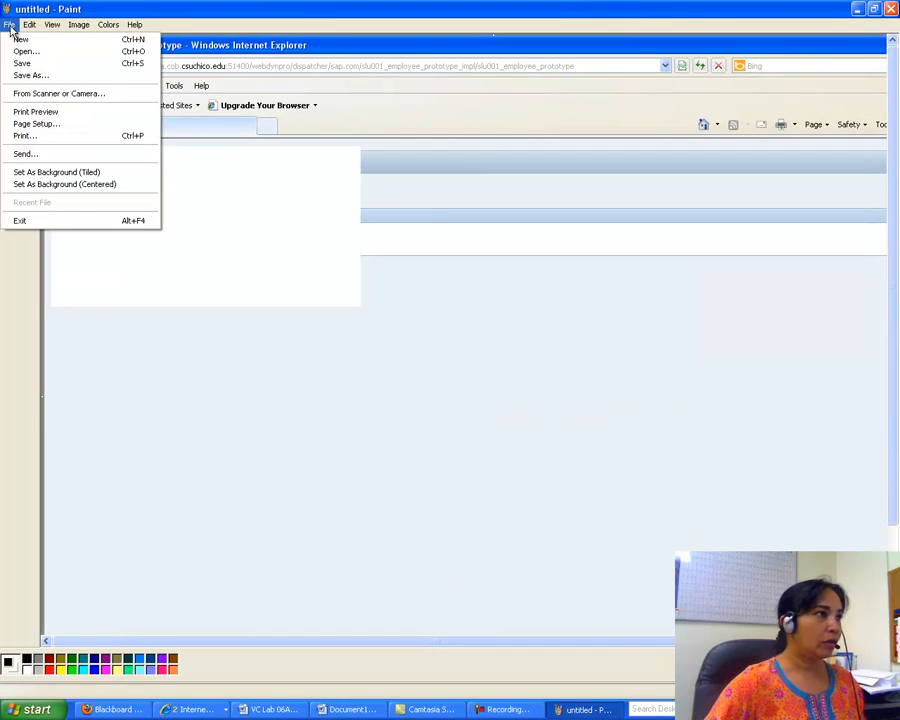
click(22, 51)
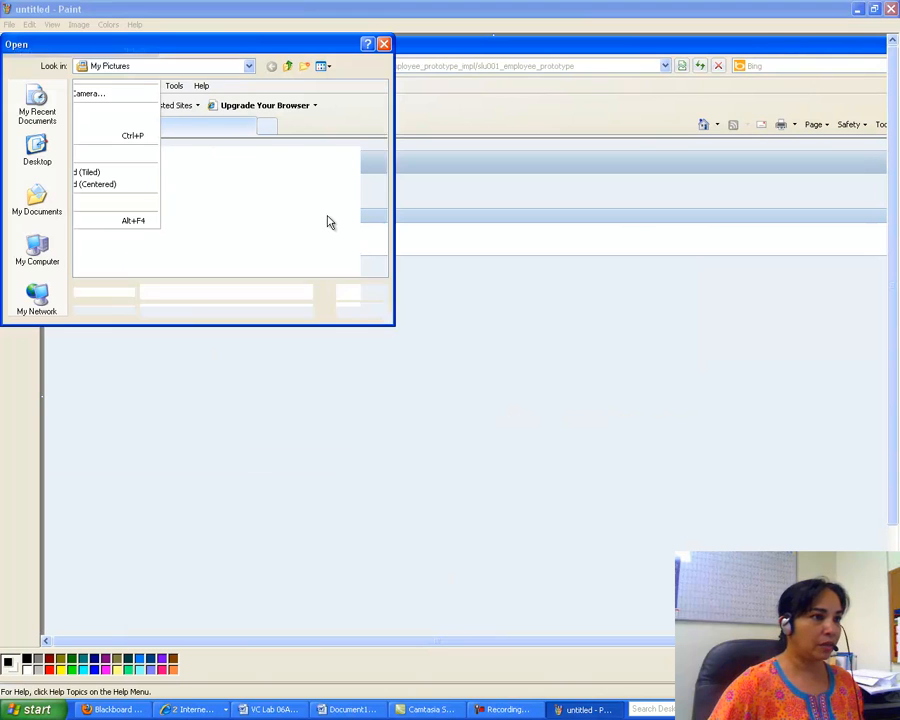
click(362, 309)
Start a new blank image without saving the old one and paste the Modify your Details screenshot.
click(9, 24)
click(14, 39)
click(450, 377)
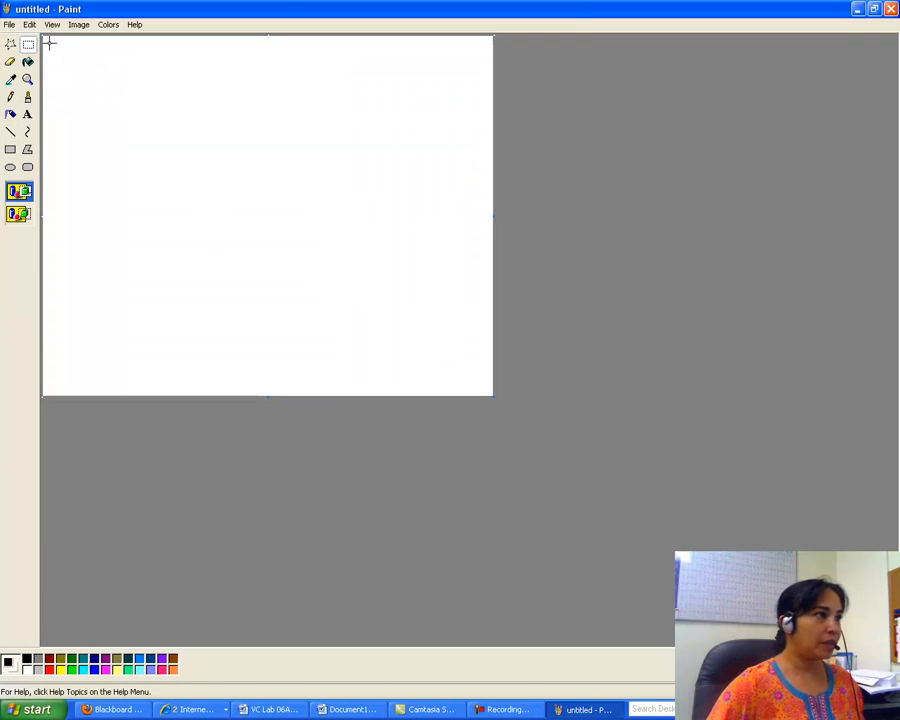
click(29, 24)
click(47, 95)
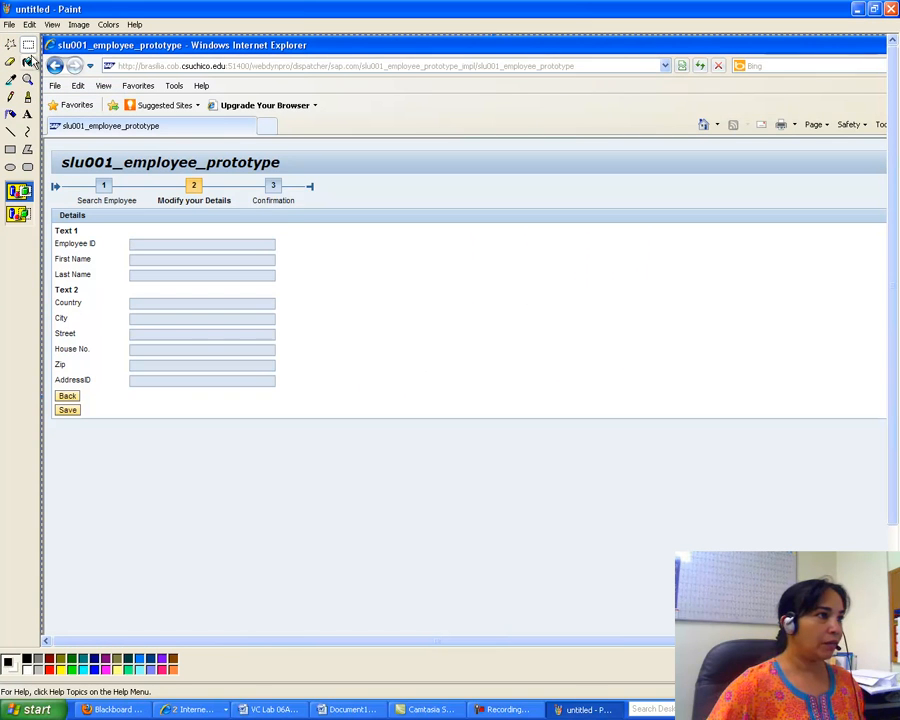
Cut the area with the prototype title, wizard steps and Details form, and paste it below the label "B." in the new Word document.
mouse_move(52, 97)
mouse_down()
mouse_move(343, 349)
mouse_move(349, 431)
mouse_up()
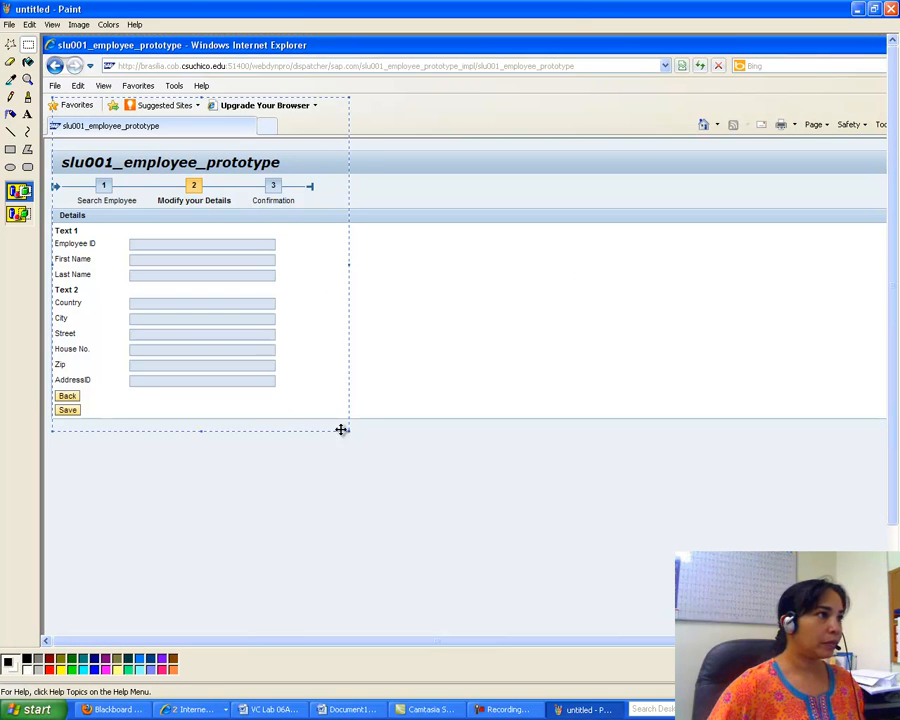
click(29, 24)
click(45, 67)
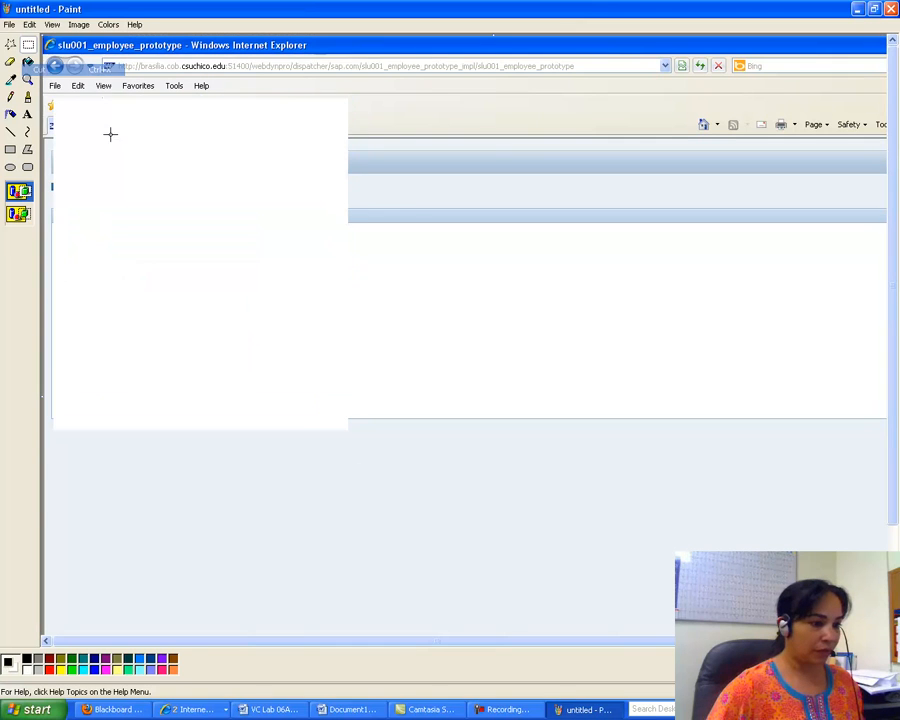
click(322, 709)
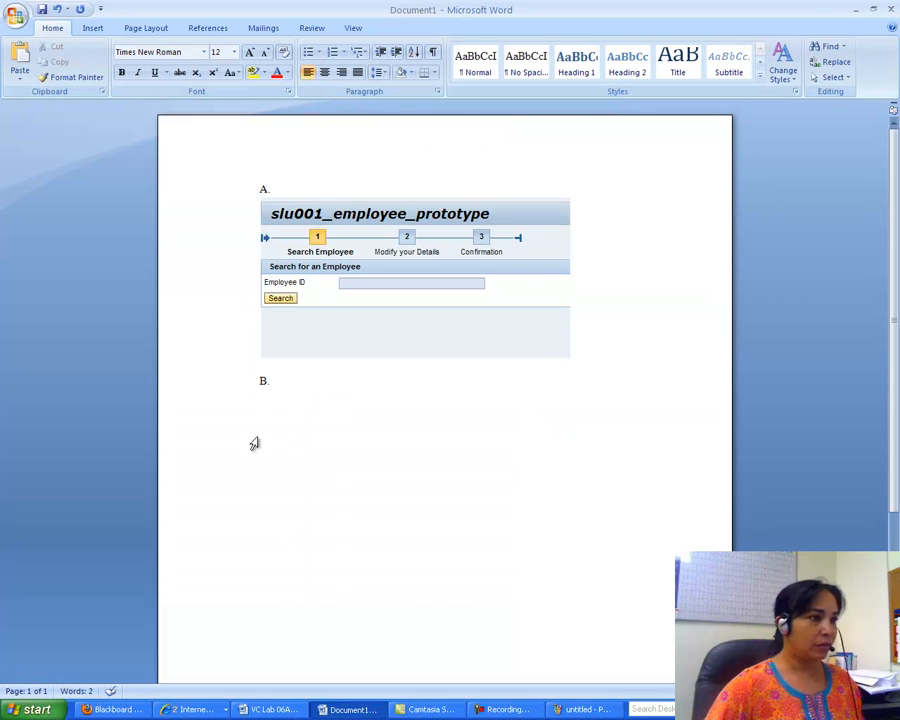
click(20, 62)
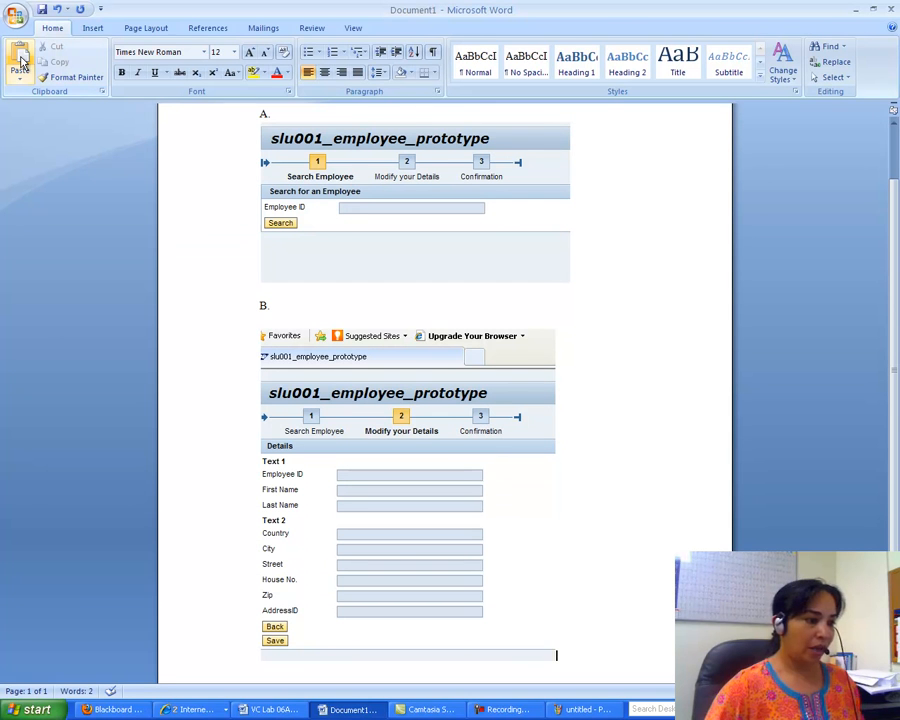
Switch back to the running prototype in Internet Explorer and test the Save button on the Modify your Details step.
click(226, 708)
click(180, 668)
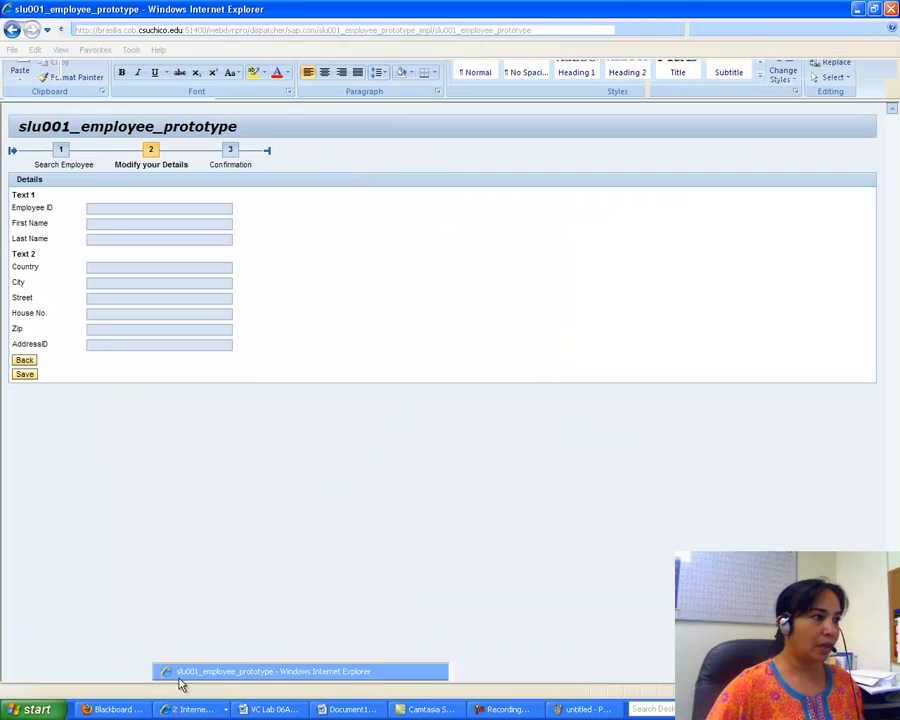
click(24, 375)
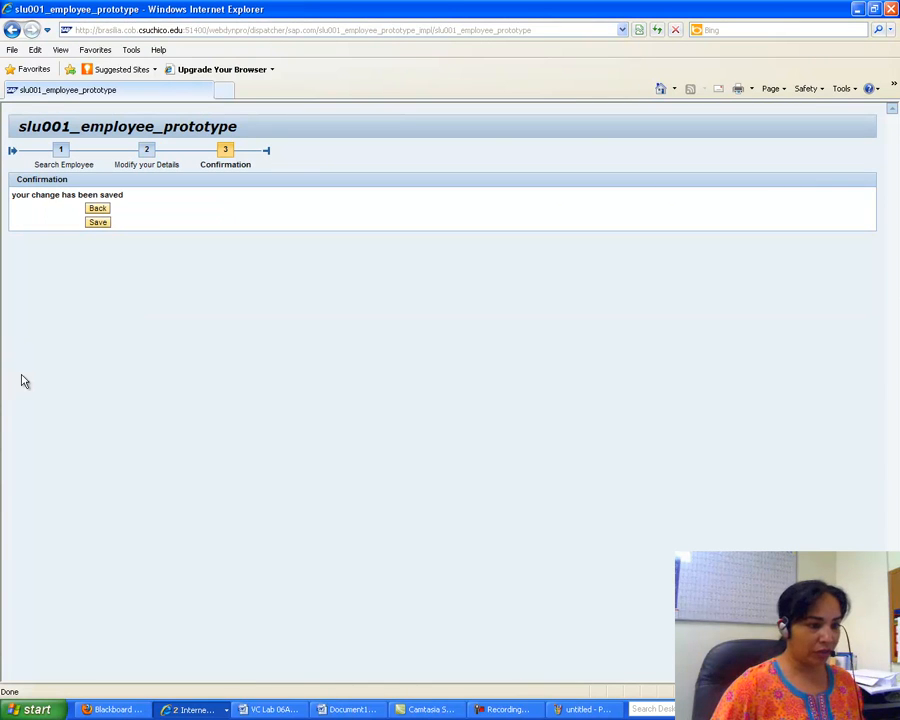
Compare the Confirmation step with the VC Lab 06A document's reference screen and return to the prototype to capture it.
click(292, 710)
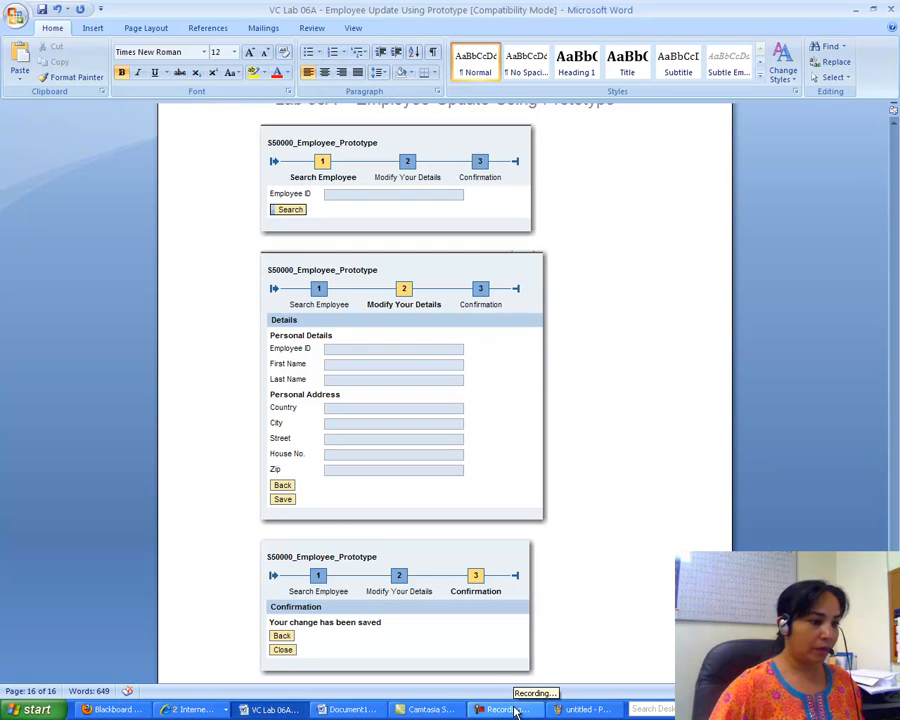
click(211, 709)
click(376, 665)
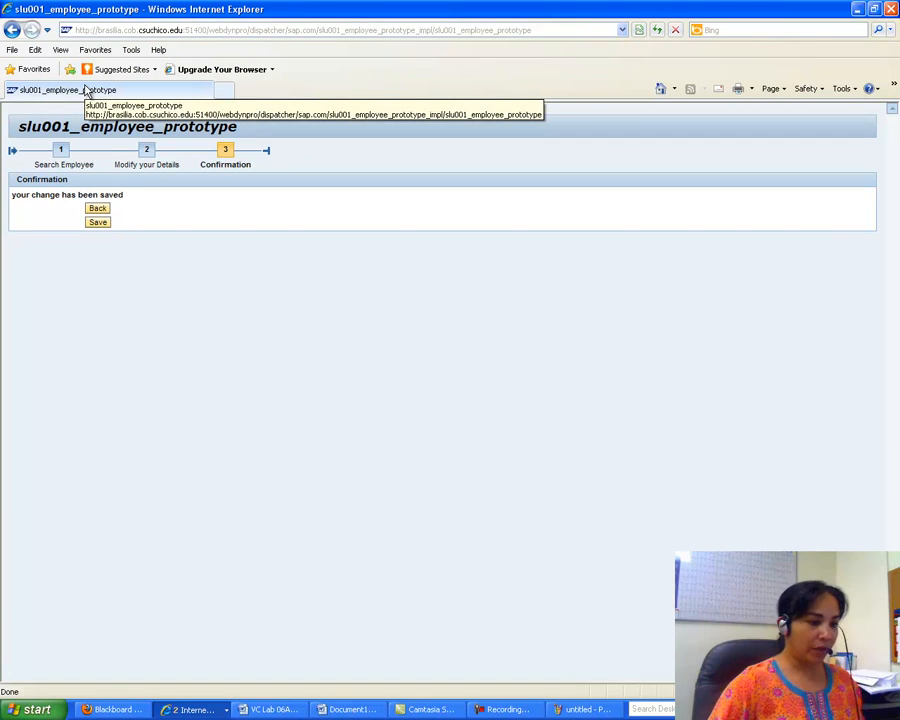
Switch to Paint, start a new image without saving the old one and paste the Confirmation screenshot.
click(583, 709)
click(9, 24)
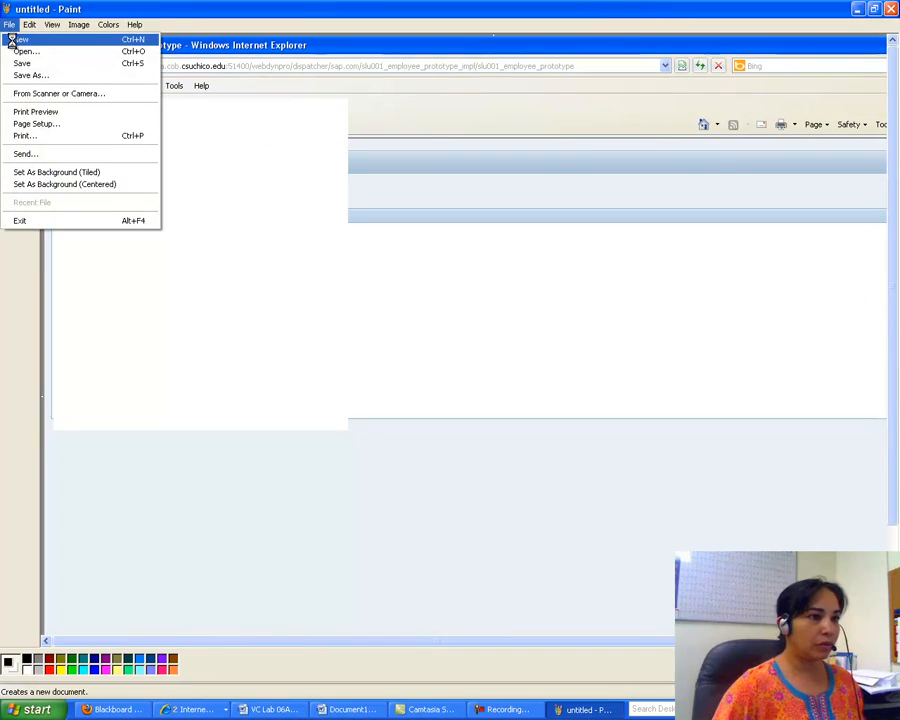
click(12, 38)
click(448, 376)
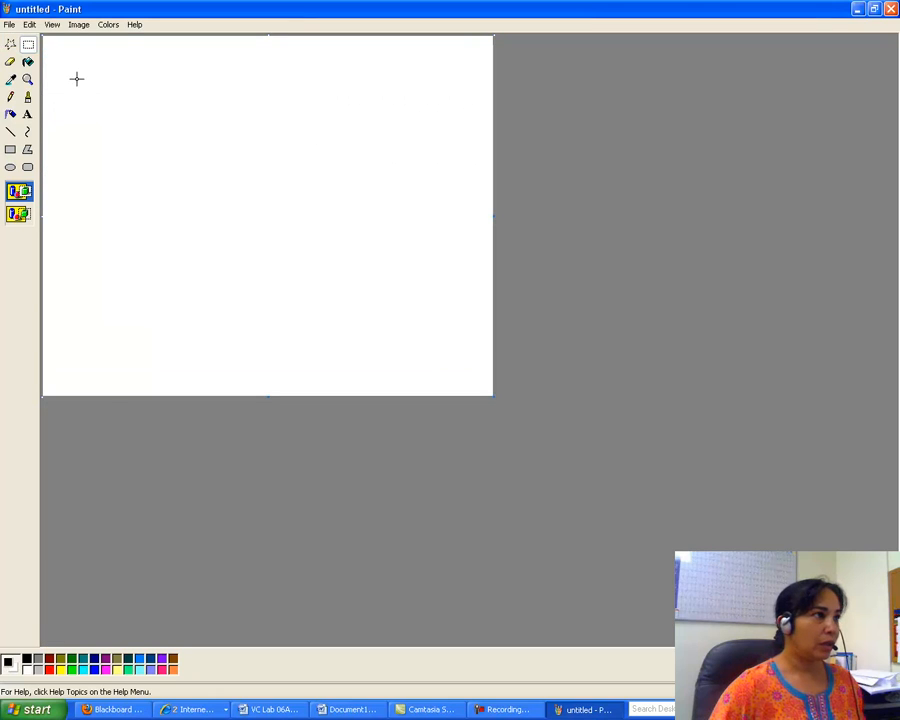
click(29, 24)
click(33, 93)
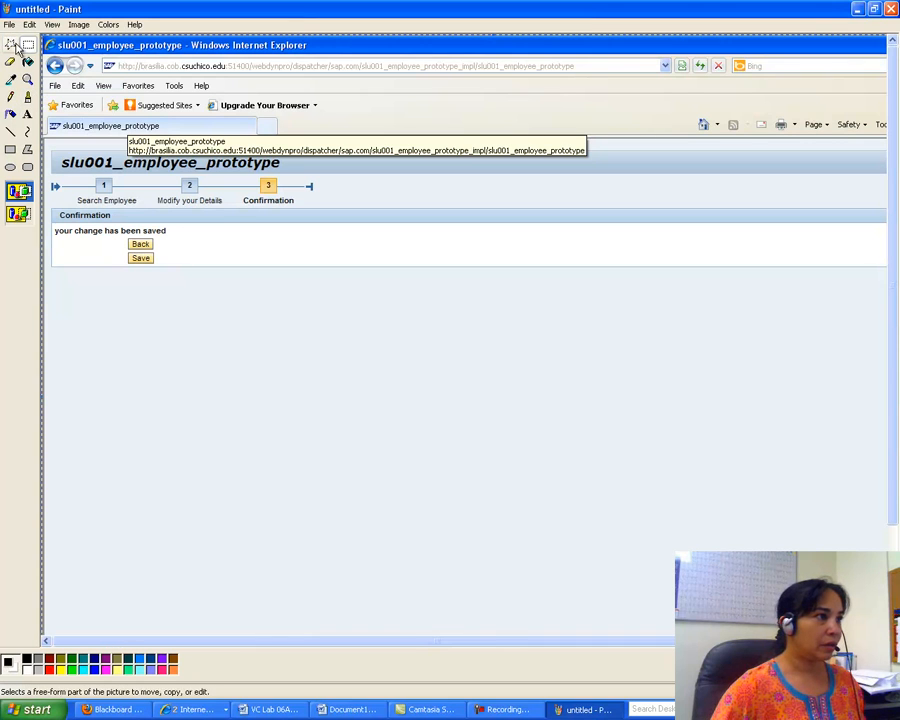
Cut the area with the prototype title, wizard steps and Confirmation form out of the screenshot.
mouse_move(50, 137)
mouse_down()
mouse_move(321, 180)
mouse_move(352, 296)
mouse_up()
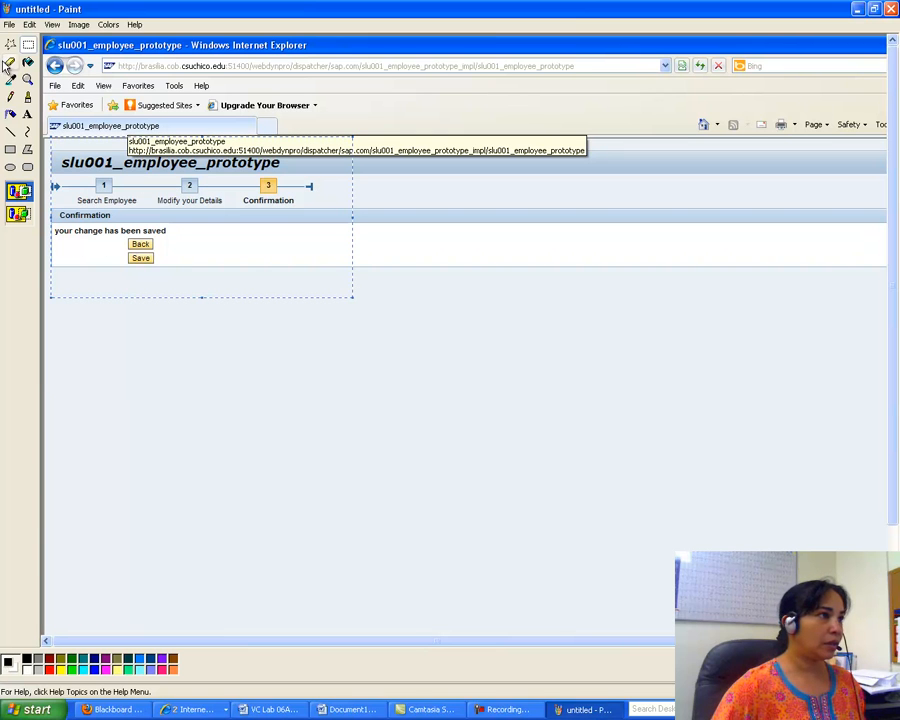
click(29, 24)
click(34, 70)
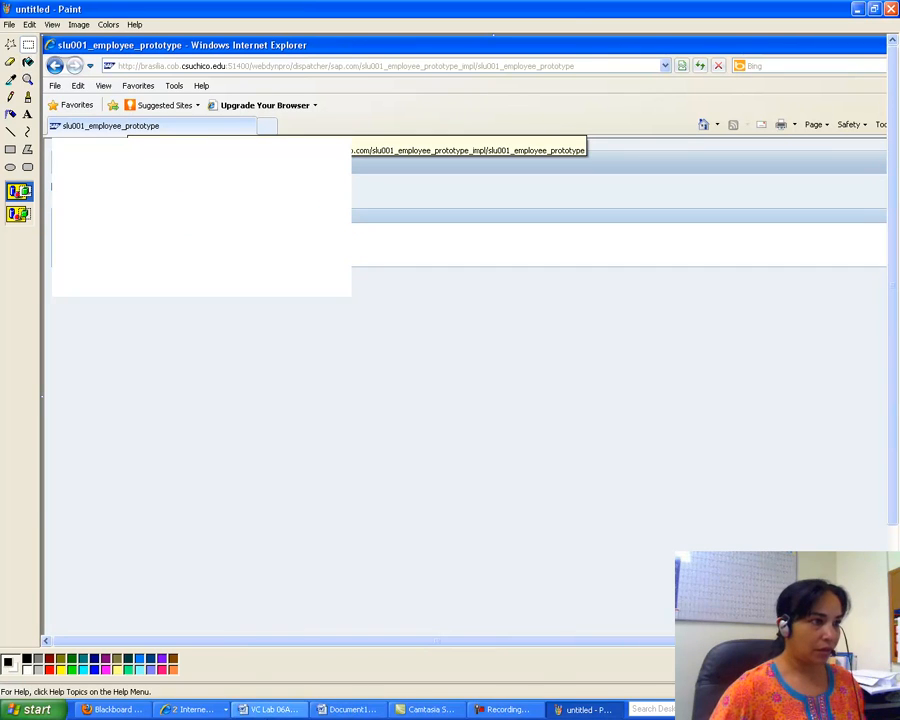
Switch to the new Word document, add the label "C." below the second image and paste the cut Confirmation image under it.
click(345, 709)
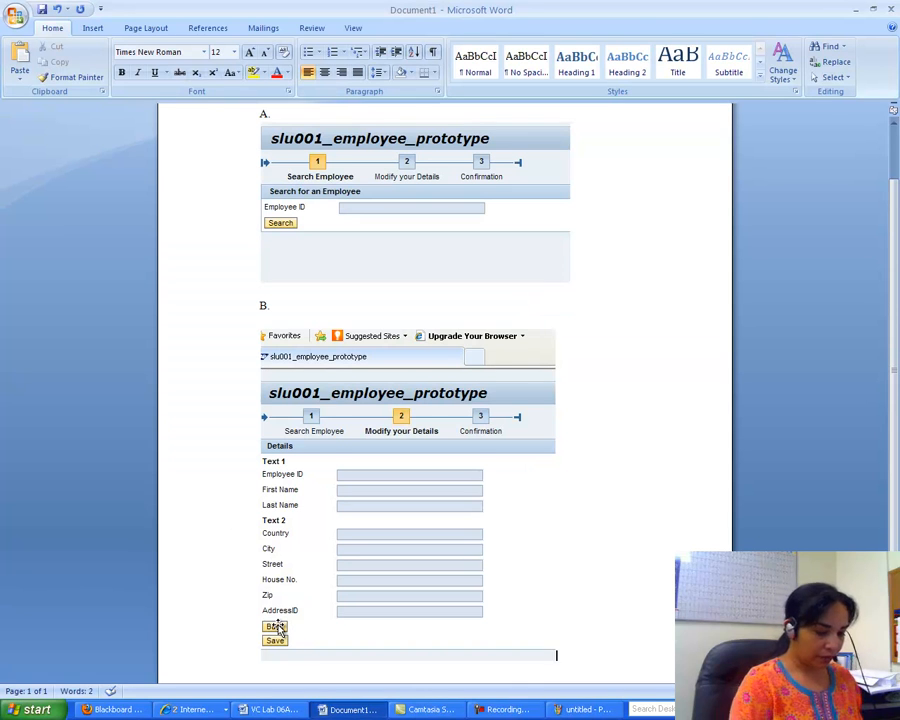
scroll(280, 630, down, 1)
key(ctrl+Return)
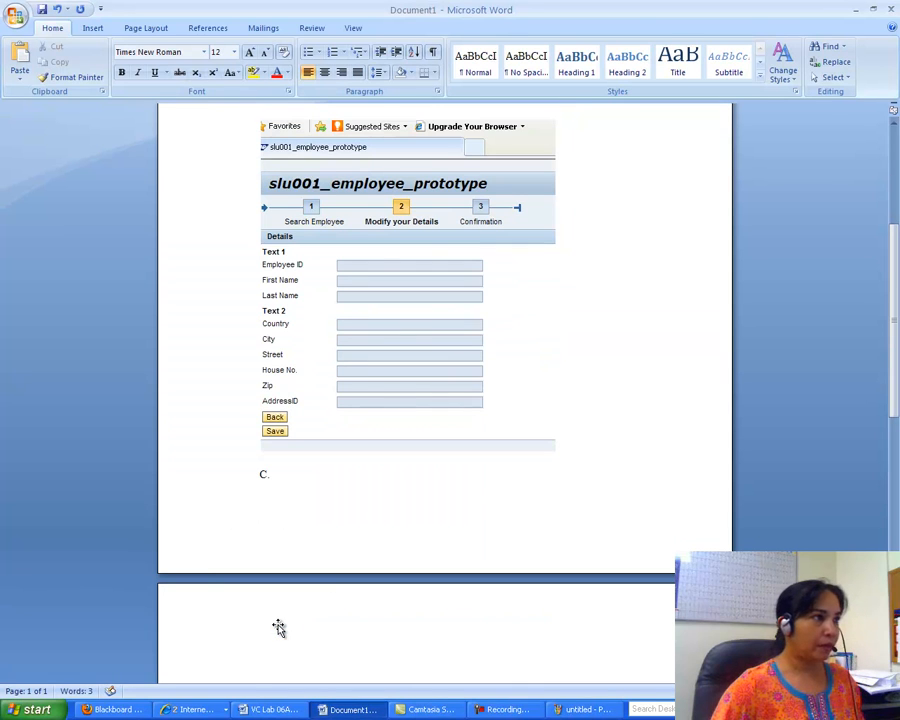
click(22, 60)
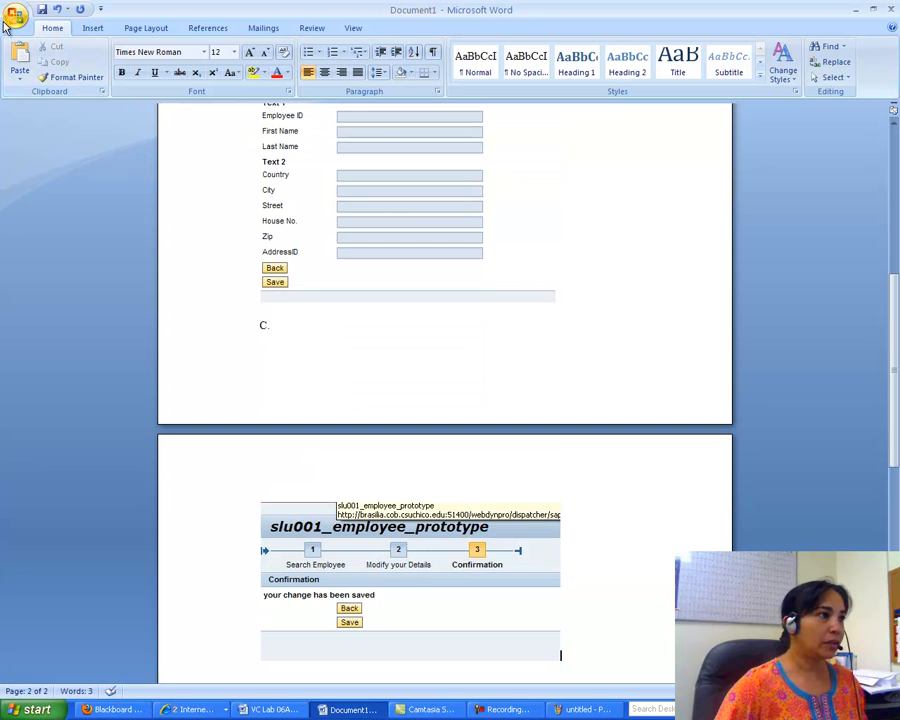
Save the document as "SAP VC A4 Key" in Word 97-2003 format in the misy 3395 summer 2011 folder.
click(15, 18)
mouse_move(22, 139)
click(162, 148)
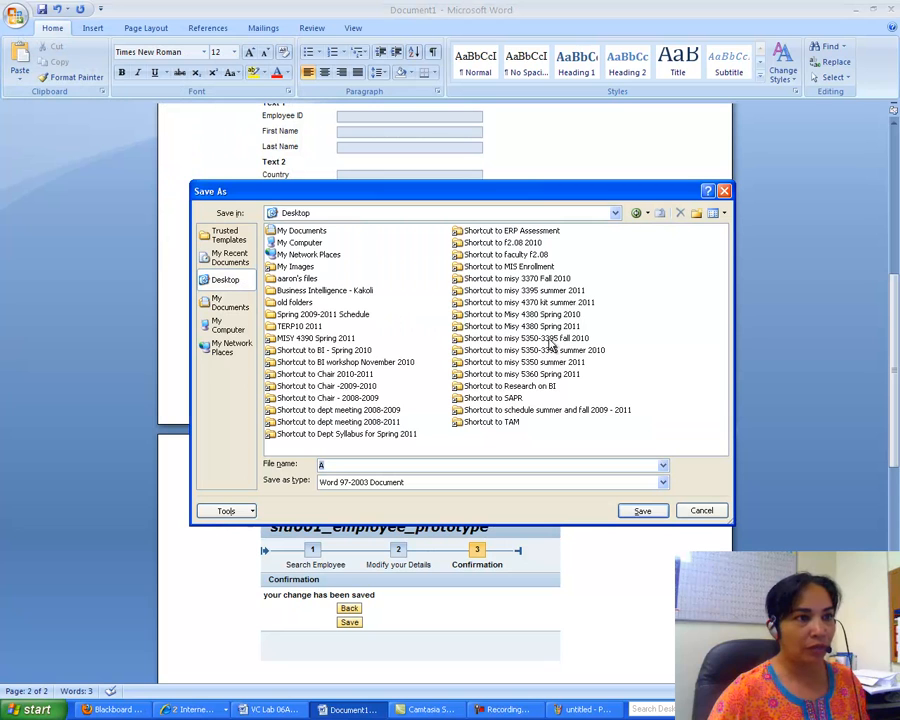
double_click(546, 290)
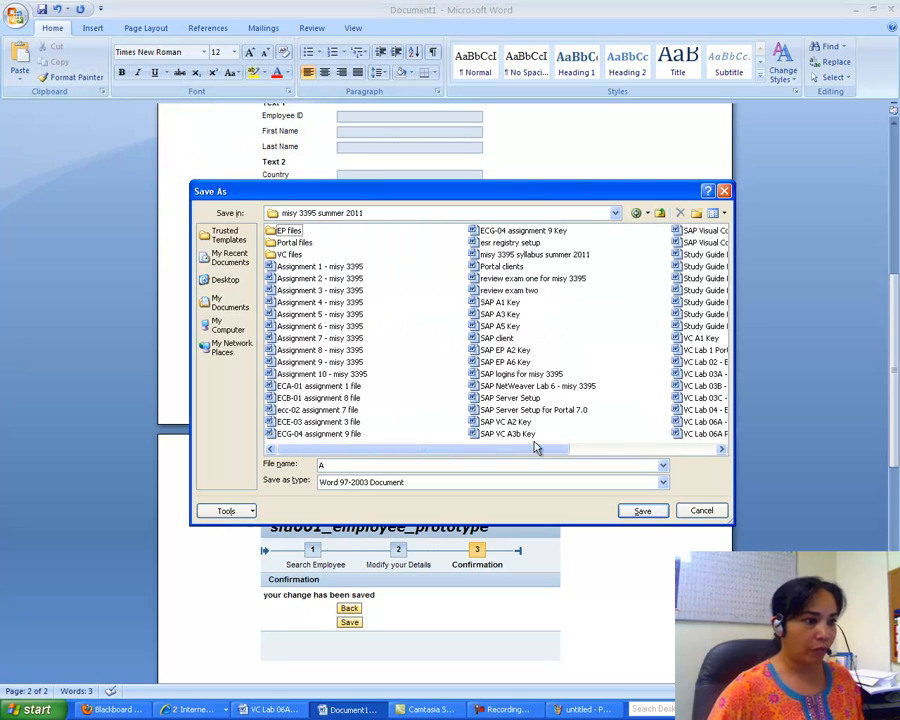
drag(342, 465, 306, 463)
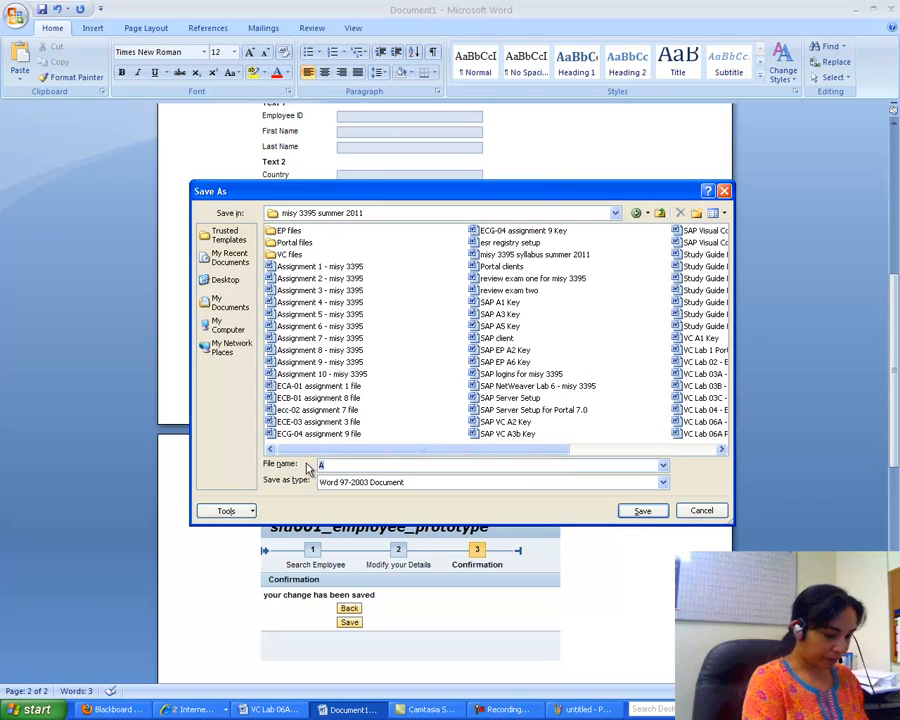
text(SAP V)
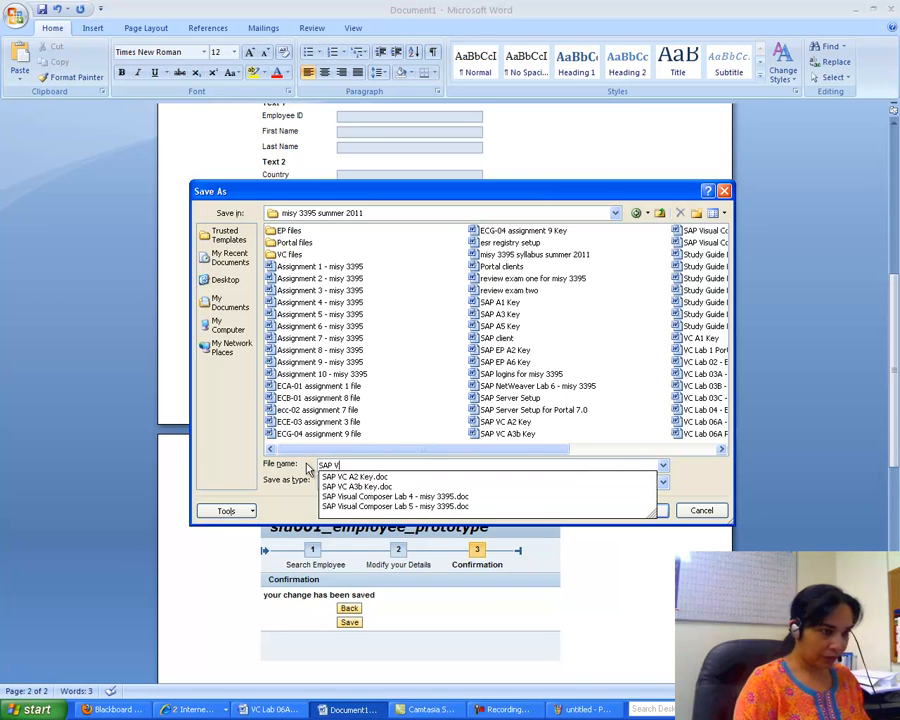
text(C )
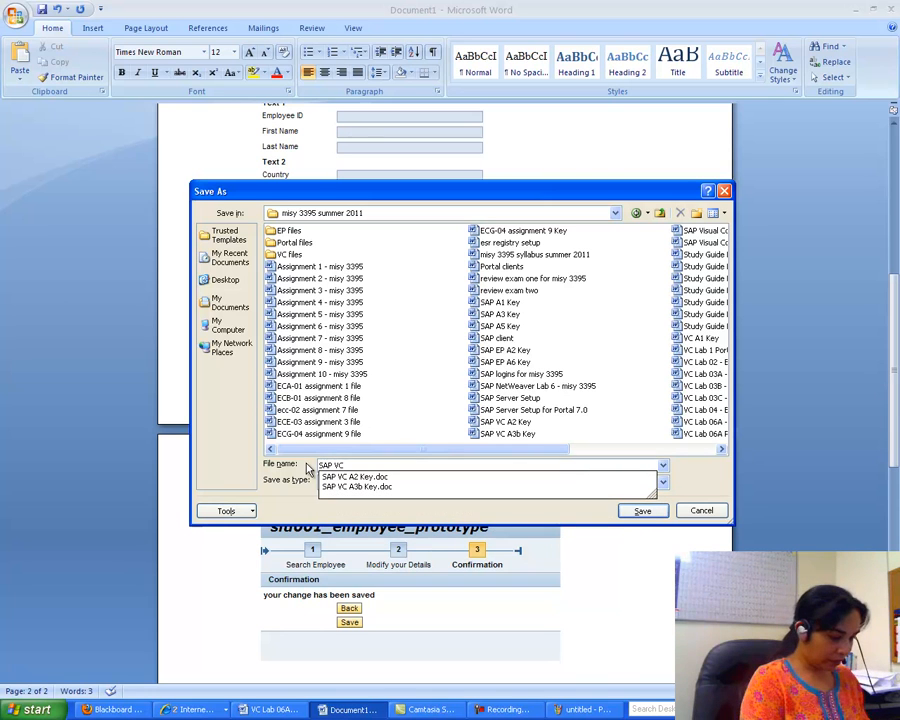
text(A4)
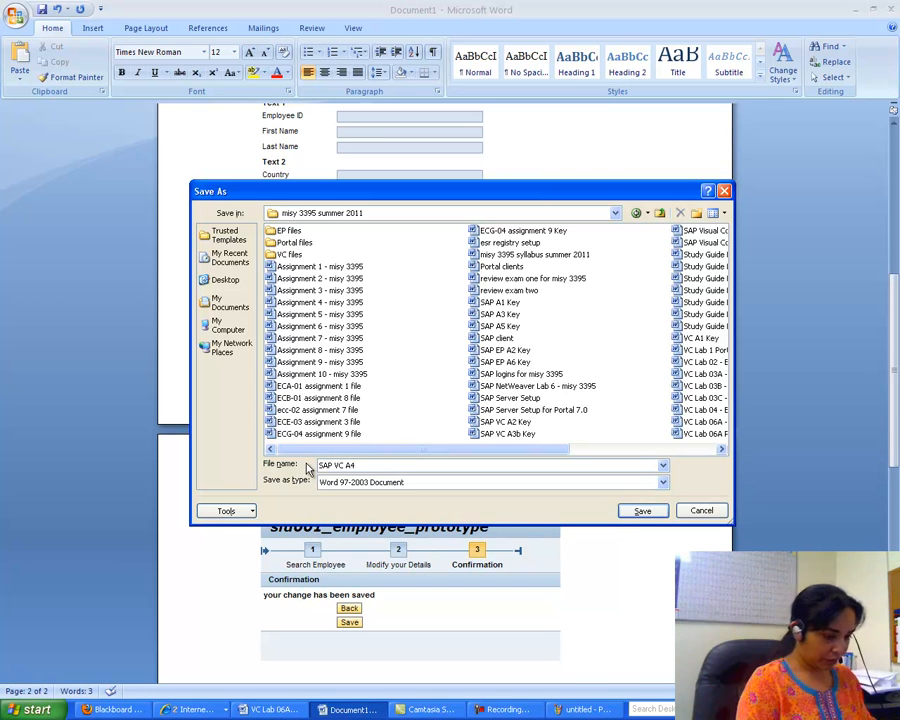
text( Key)
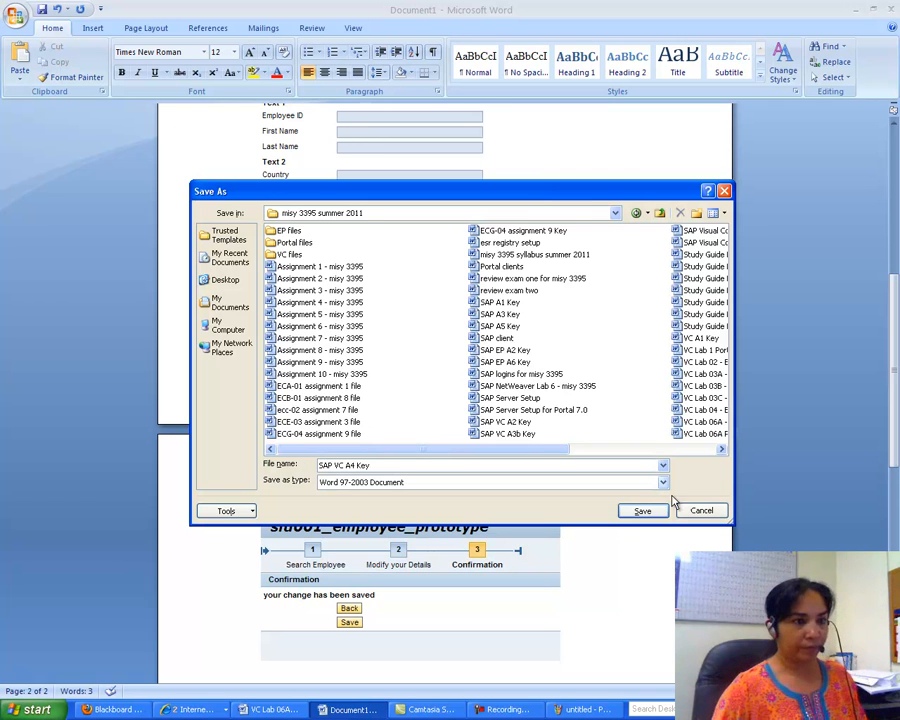
click(640, 511)
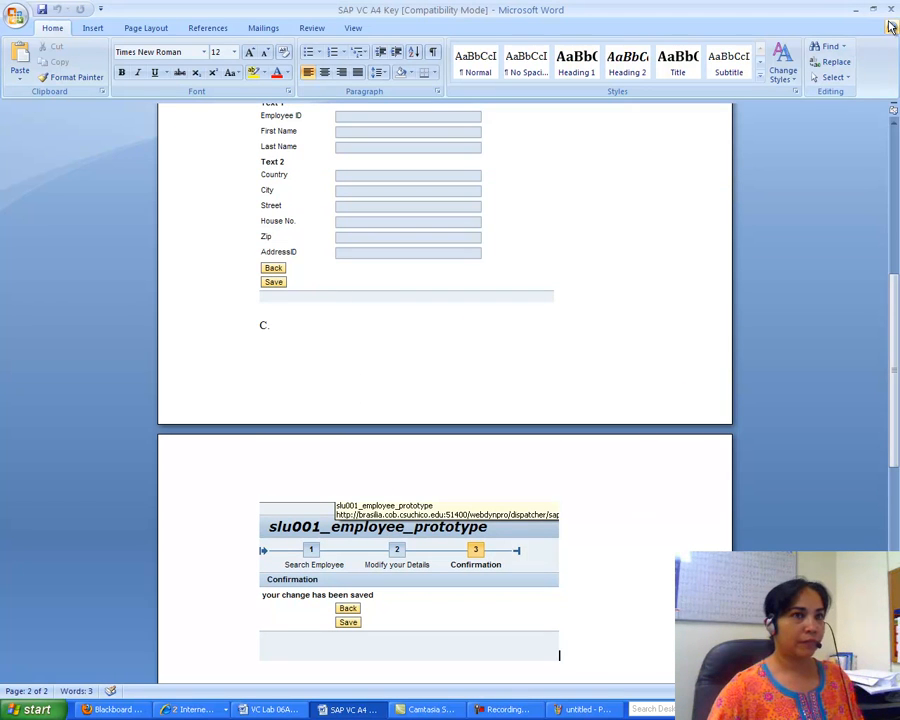
Close the saved Word document and close Paint without saving the leftover image.
click(890, 10)
click(890, 10)
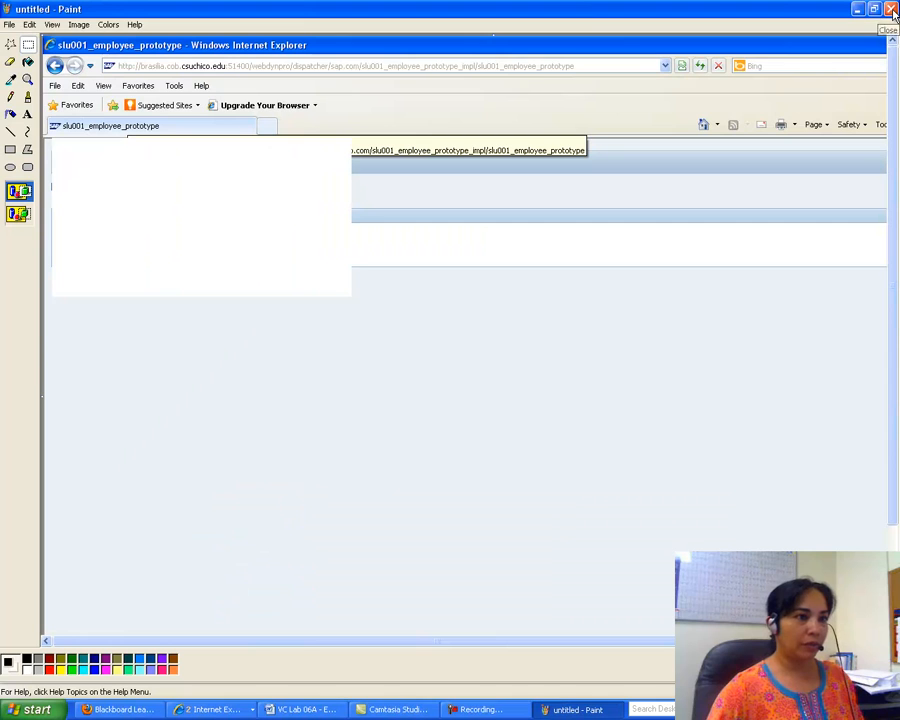
click(447, 378)
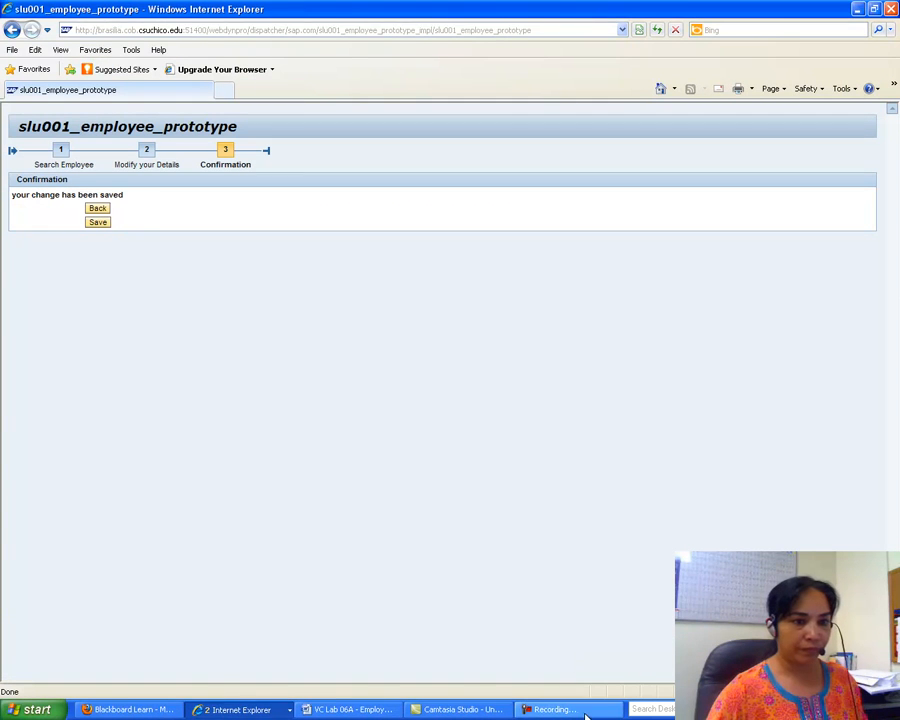
click(516, 709)
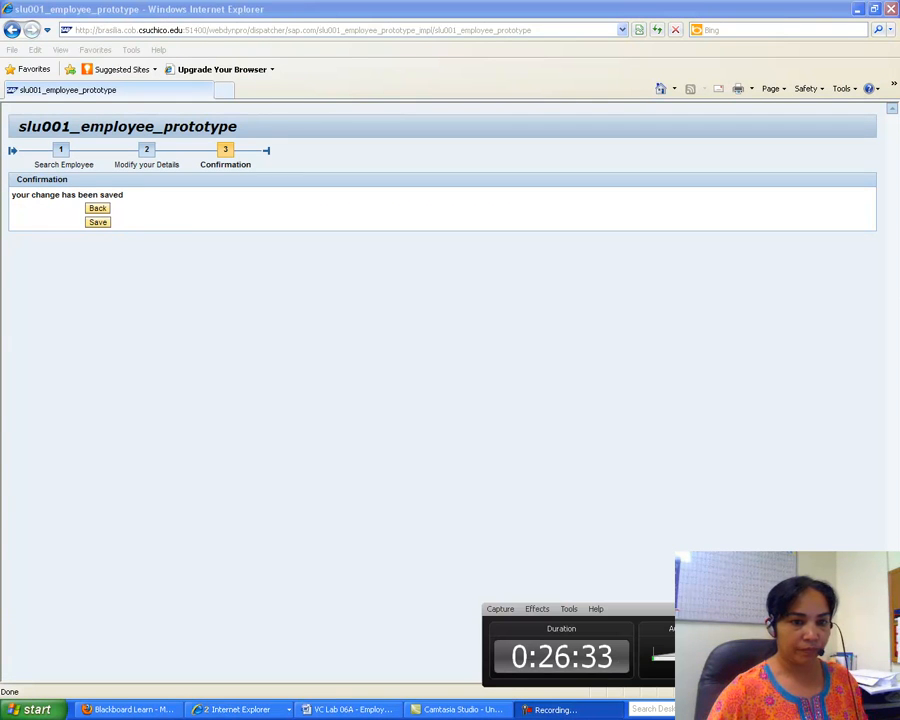